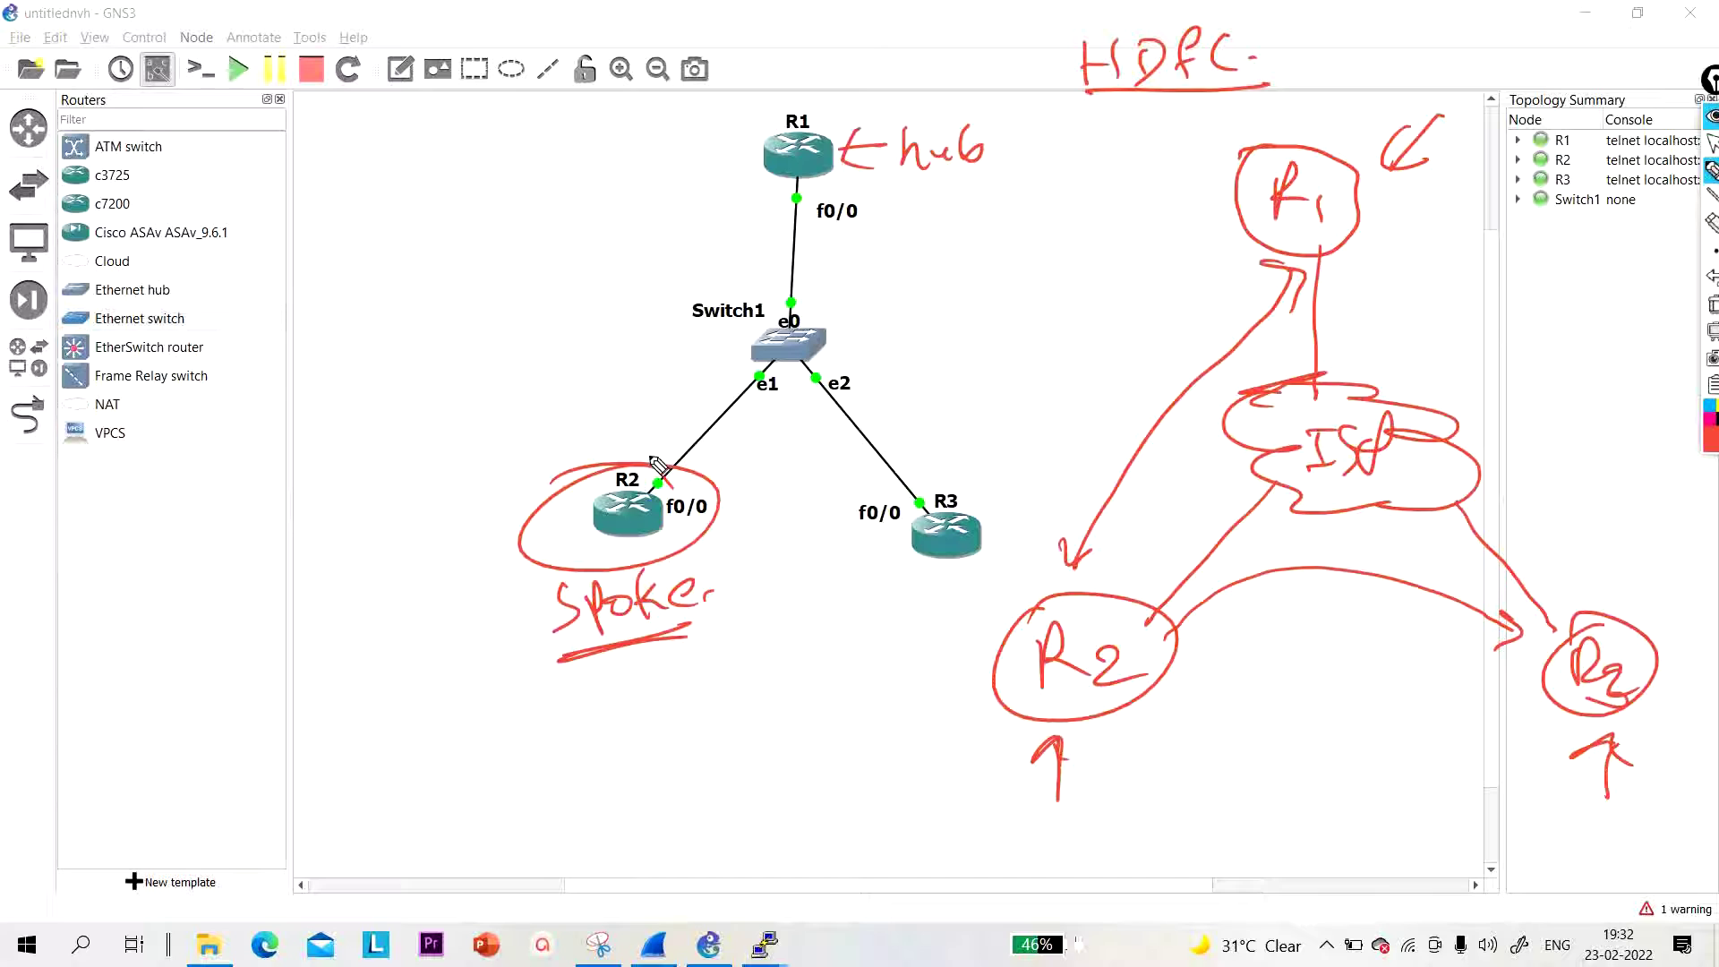
# Step: Draw arrows from R2 to R1 and between R1 and R3, and clear all the handwritten annotations
pyautogui.moveTo(639, 462)
pyautogui.mouseDown()
pyautogui.moveTo(778, 193)
pyautogui.moveTo(758, 202)
pyautogui.moveTo(799, 205)
pyautogui.moveTo(861, 276)
pyautogui.moveTo(957, 470)
pyautogui.moveTo(936, 467)
pyautogui.moveTo(970, 448)
pyautogui.mouseUp()
pyautogui.moveTo(813, 214); pyautogui.dragTo(855, 224)
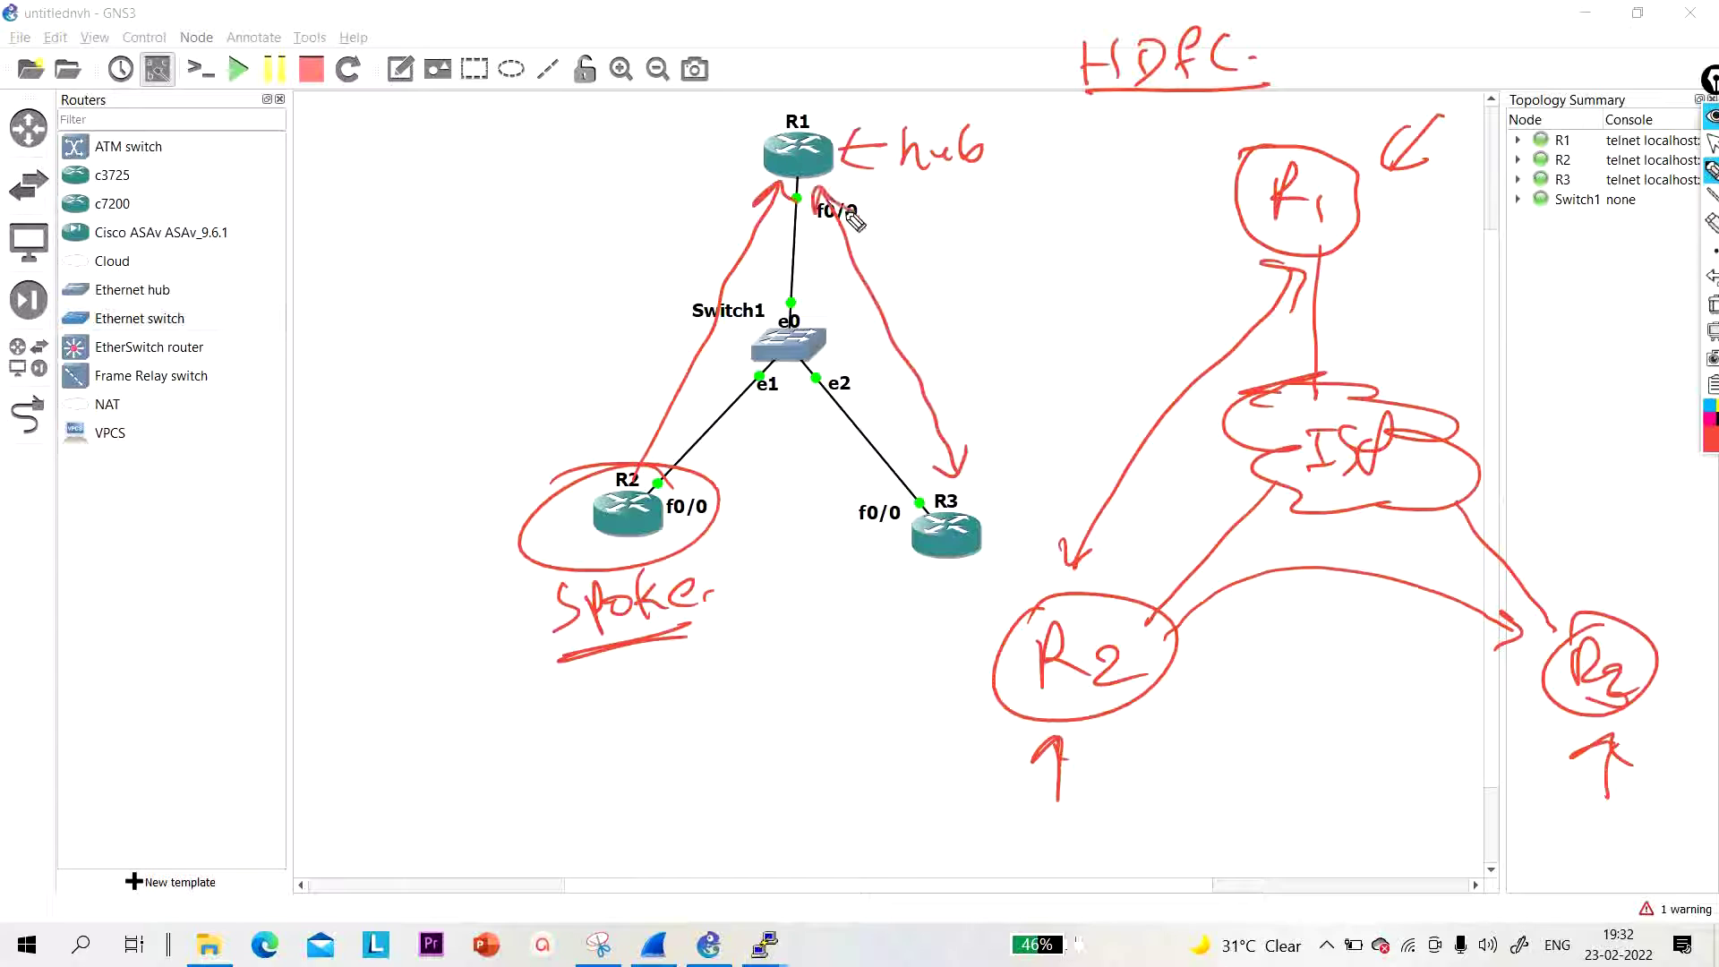
pyautogui.click(1710, 306)
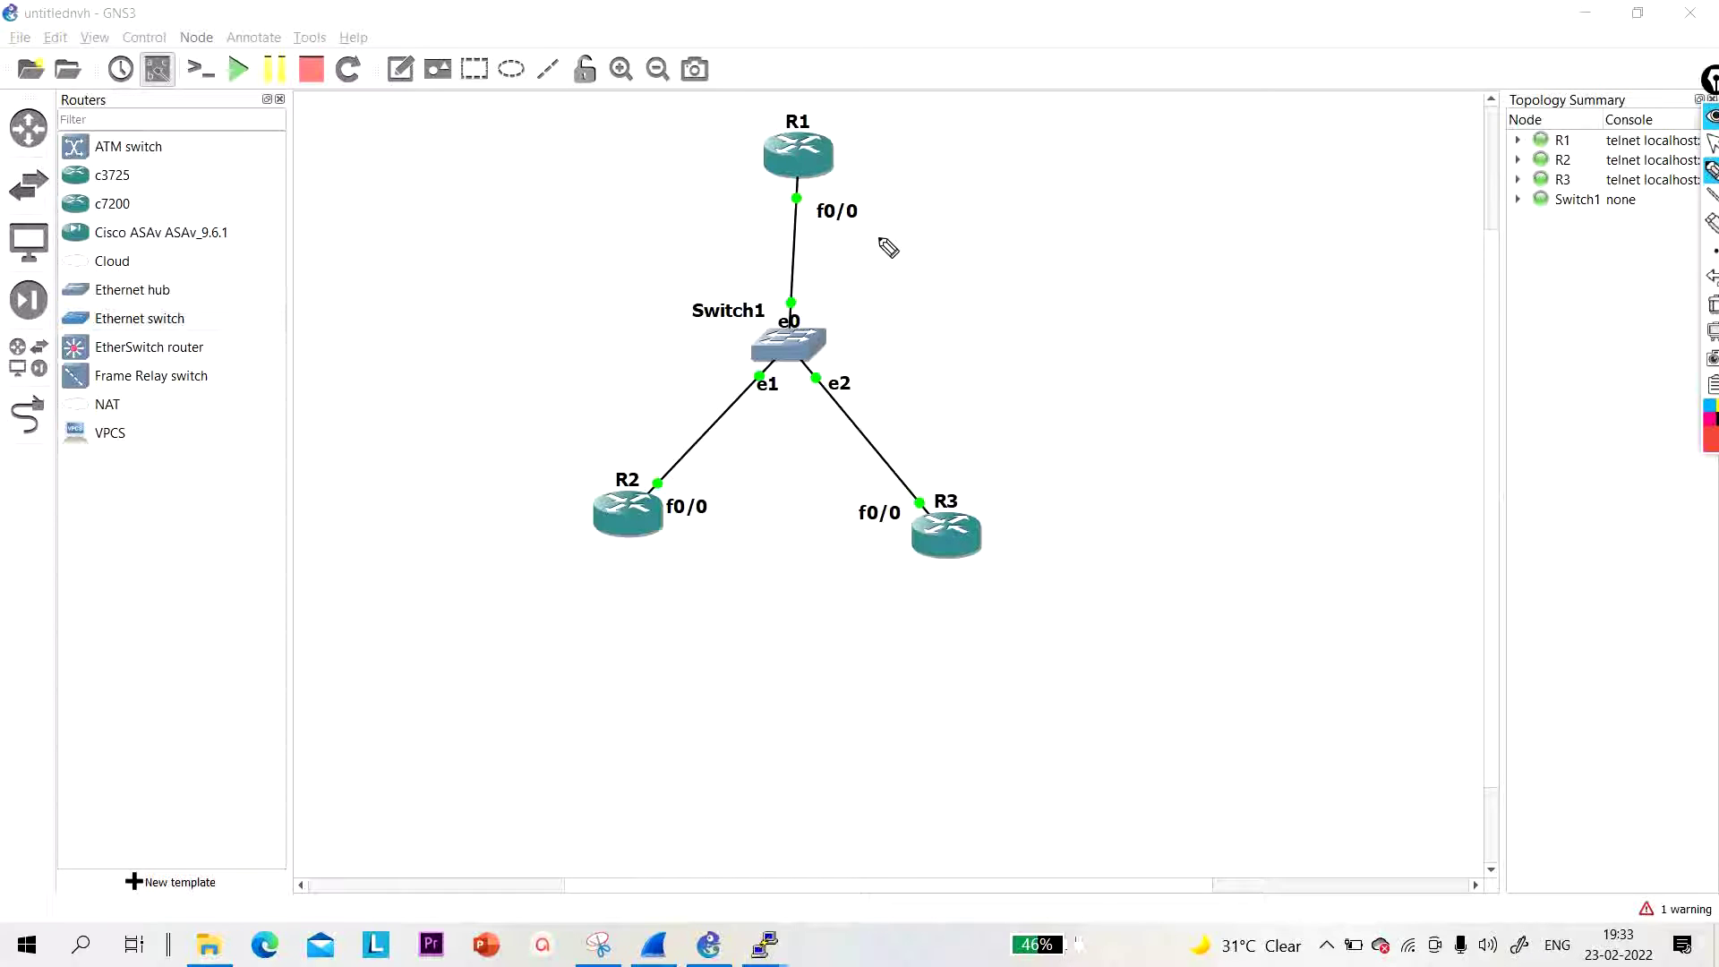
# Step: Handwrite the EIGRP neighborship types "1 Static" and "2 Dynamic" beside the topology, and clear the notes
pyautogui.moveTo(937, 145)
pyautogui.mouseDown()
pyautogui.moveTo(947, 165)
pyautogui.moveTo(1061, 136)
pyautogui.moveTo(1208, 152)
pyautogui.moveTo(1236, 117)
pyautogui.moveTo(1252, 161)
pyautogui.moveTo(1300, 136)
pyautogui.moveTo(1334, 163)
pyautogui.mouseUp()
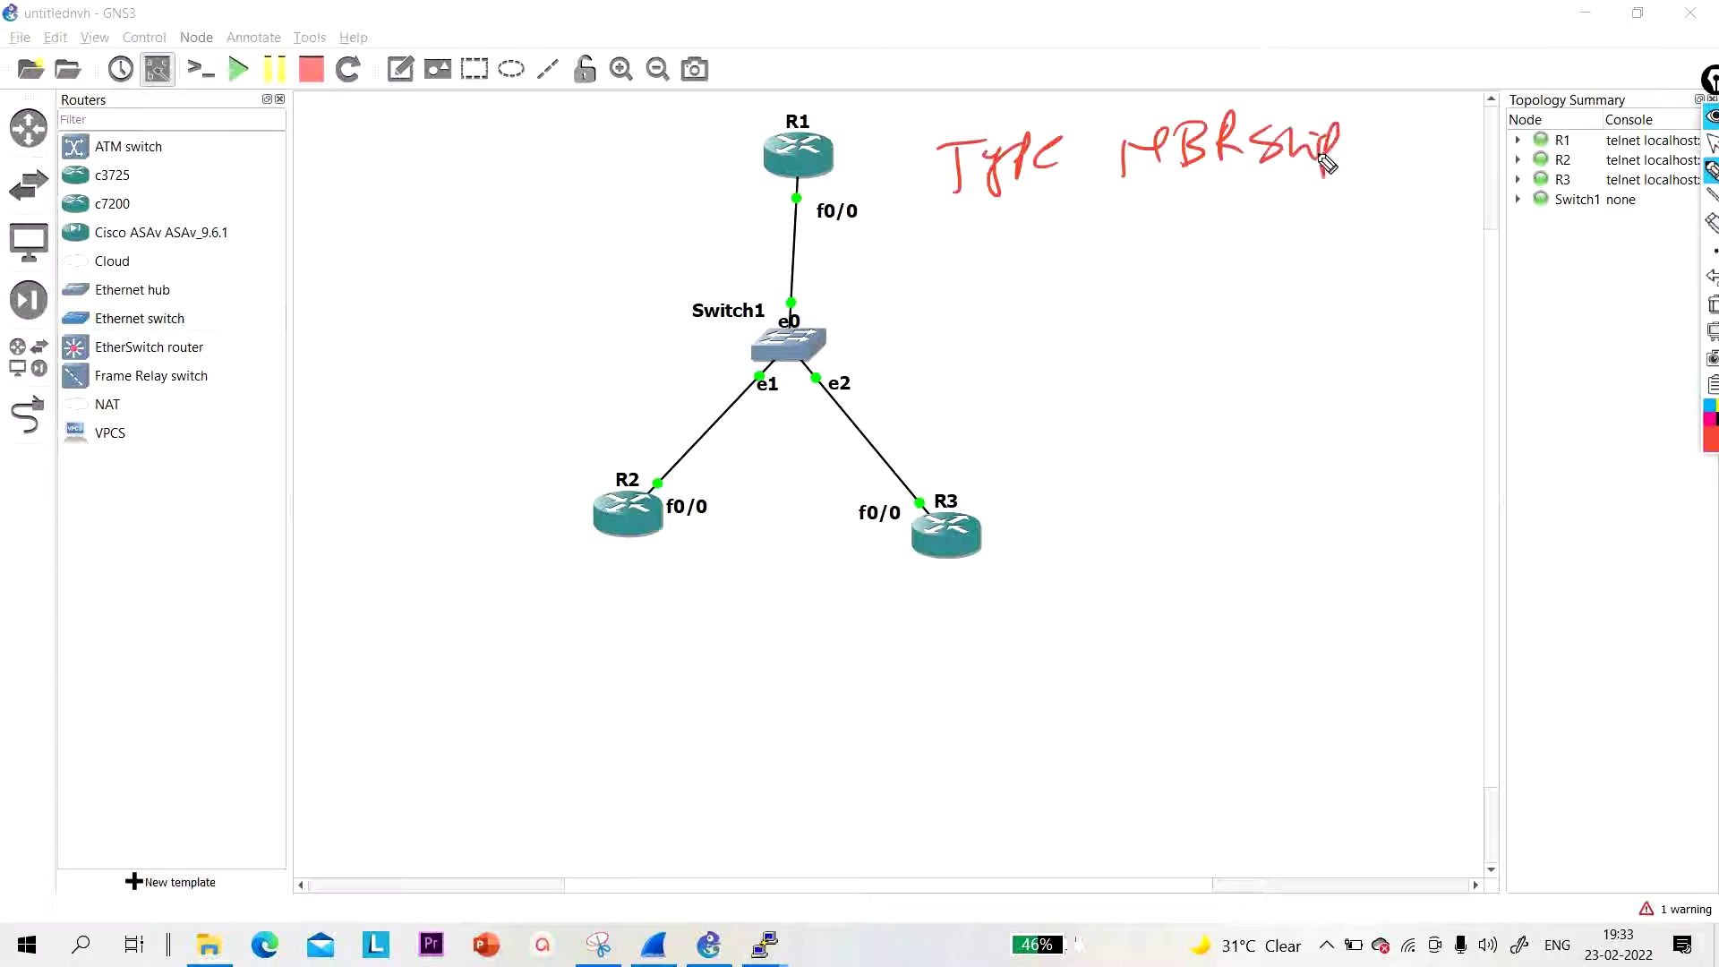
pyautogui.moveTo(1080, 144); pyautogui.dragTo(1063, 166)
pyautogui.moveTo(1419, 134)
pyautogui.mouseDown()
pyautogui.moveTo(1506, 136)
pyautogui.moveTo(1500, 121)
pyautogui.moveTo(1524, 157)
pyautogui.moveTo(1545, 122)
pyautogui.moveTo(1607, 130)
pyautogui.mouseUp()
pyautogui.moveTo(1057, 233)
pyautogui.mouseDown()
pyautogui.moveTo(996, 277)
pyautogui.moveTo(1120, 228)
pyautogui.moveTo(1289, 256)
pyautogui.mouseUp()
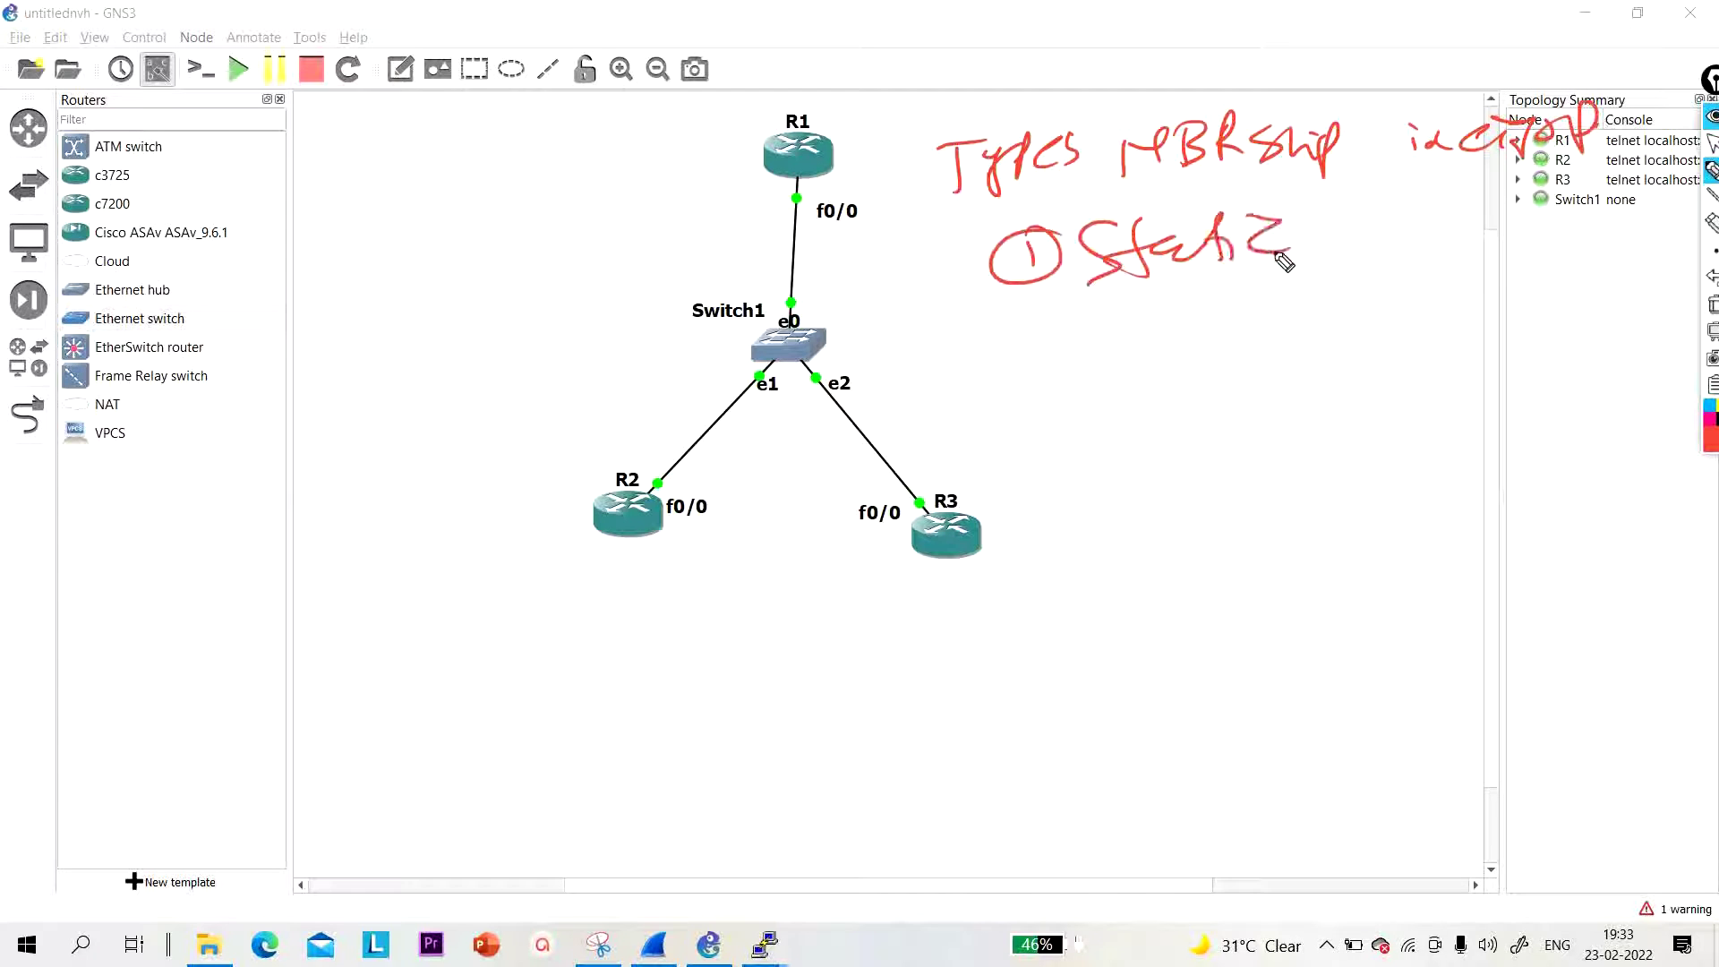
pyautogui.moveTo(1024, 331); pyautogui.dragTo(1055, 351)
pyautogui.moveTo(1058, 309)
pyautogui.mouseDown()
pyautogui.moveTo(1151, 363)
pyautogui.moveTo(1209, 334)
pyautogui.moveTo(1198, 382)
pyautogui.moveTo(1254, 329)
pyautogui.moveTo(1402, 325)
pyautogui.moveTo(1388, 300)
pyautogui.moveTo(1457, 333)
pyautogui.mouseUp()
pyautogui.click(1471, 329)
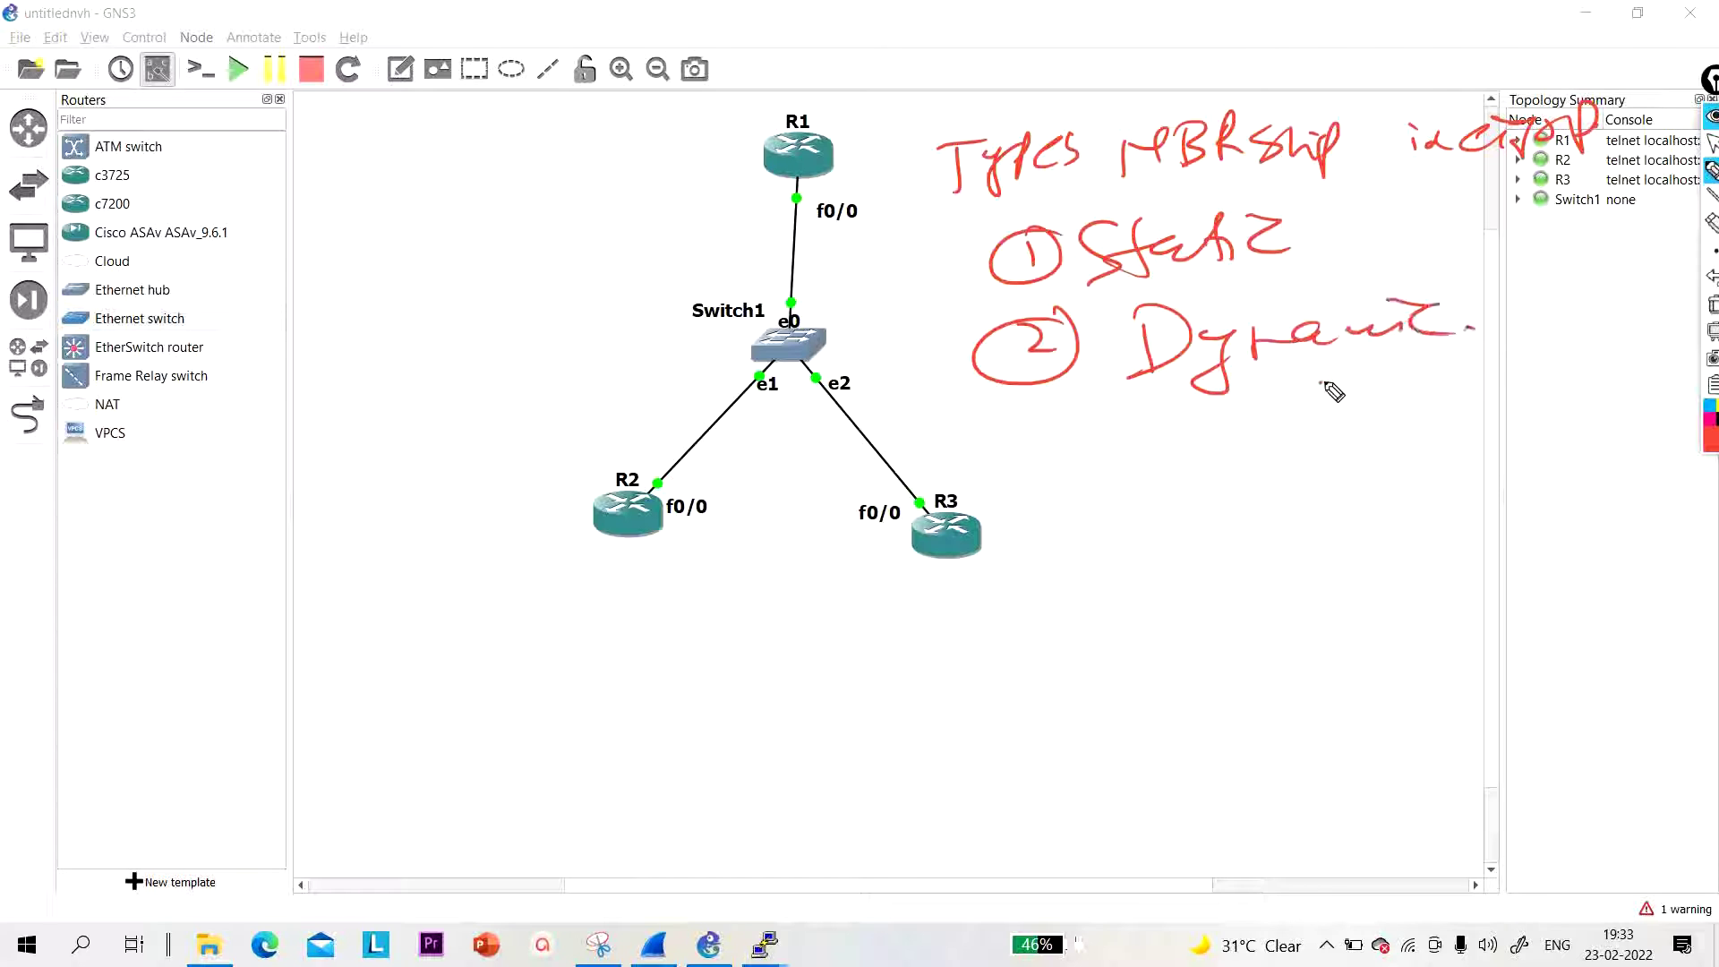
pyautogui.moveTo(1322, 386); pyautogui.dragTo(1442, 361)
pyautogui.click(1712, 304)
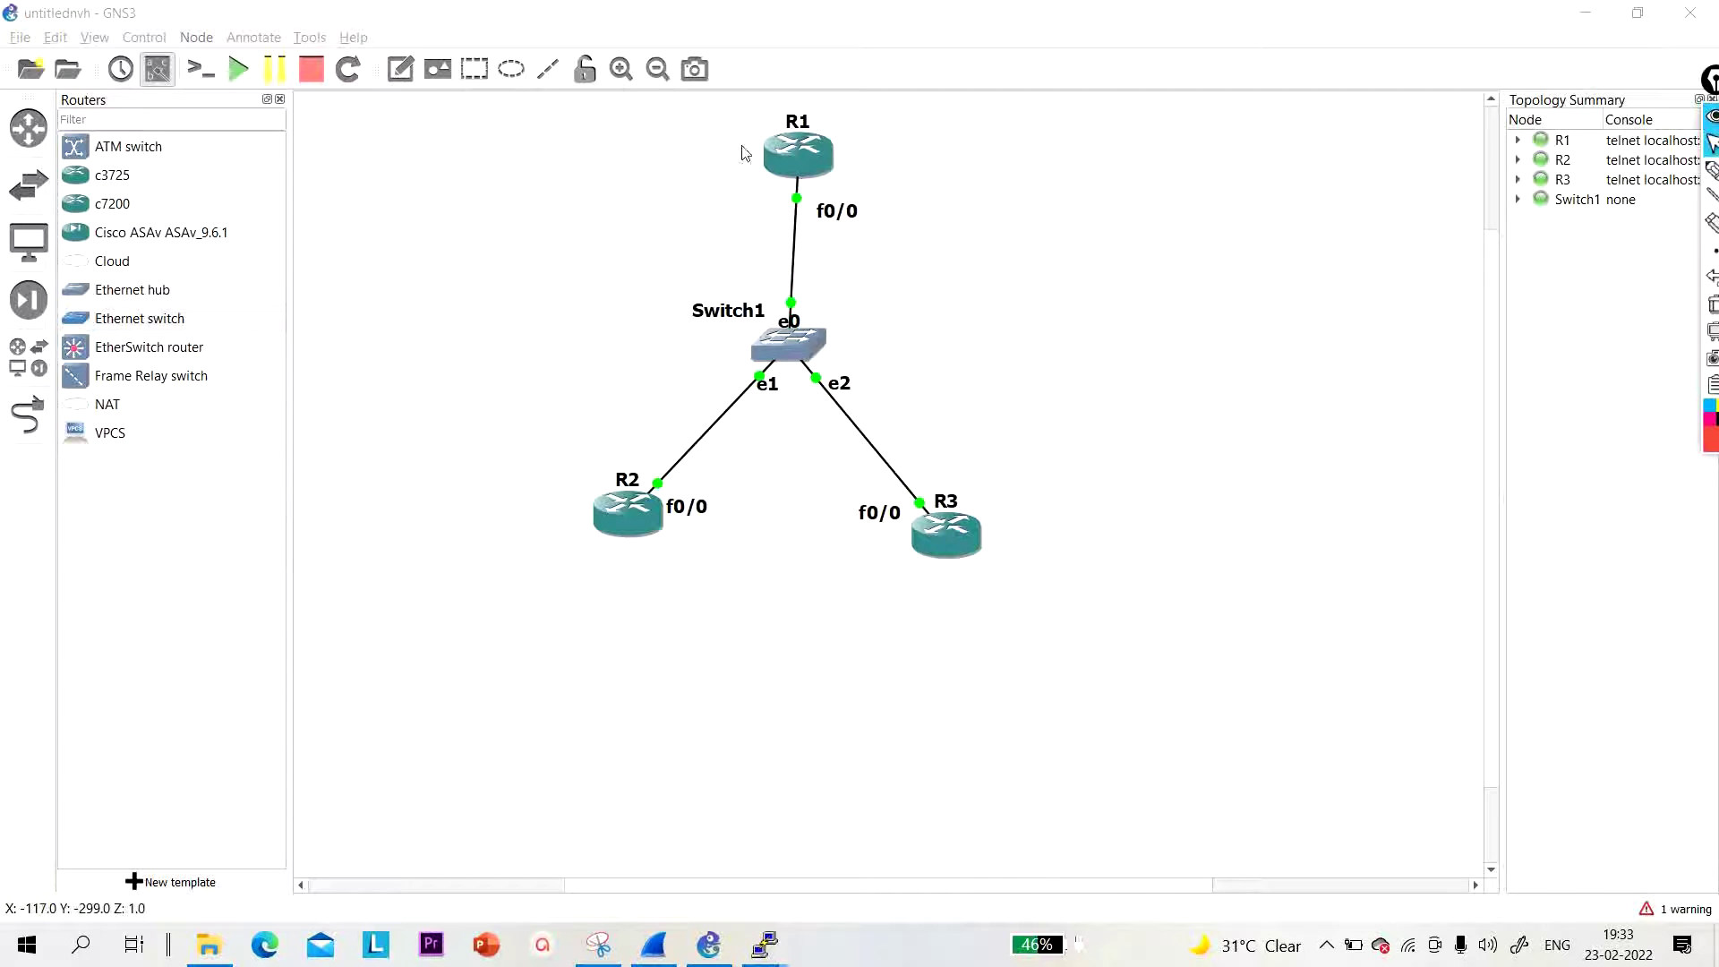
# Step: Open R1's console, shrink it to reveal R1, and list the addressed interfaces with "show ip int br | exclude un"
pyautogui.click(820, 164)
pyautogui.doubleClick(820, 164)
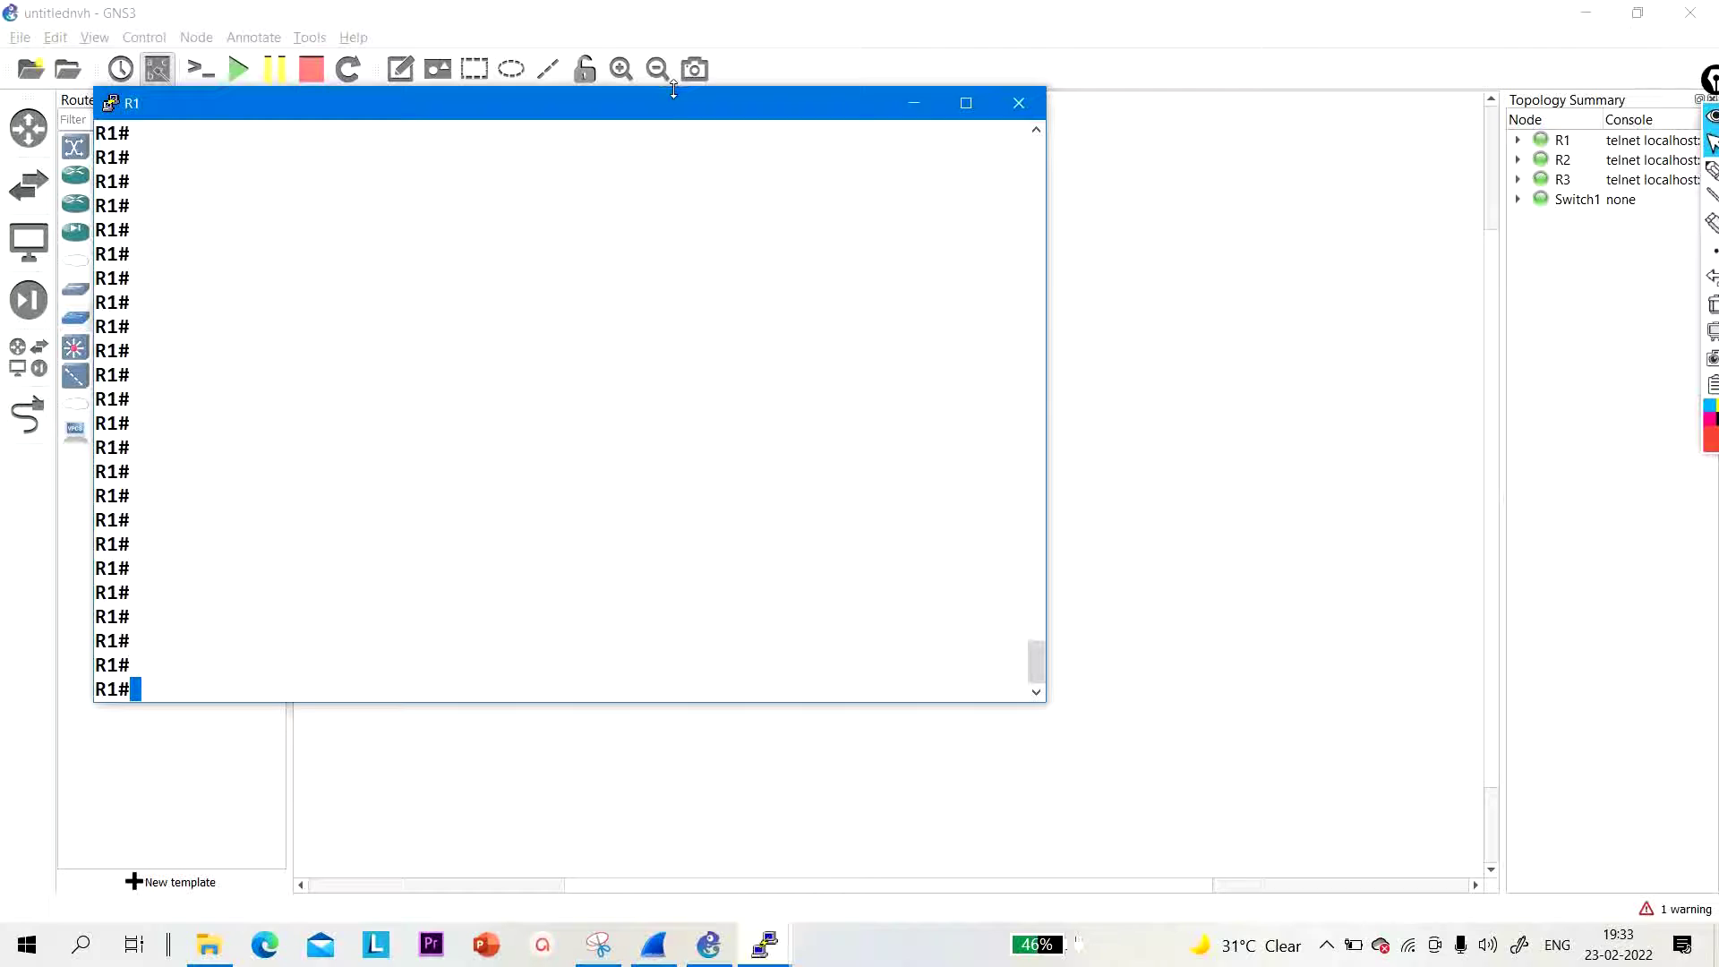
pyautogui.moveTo(677, 88); pyautogui.dragTo(687, 407)
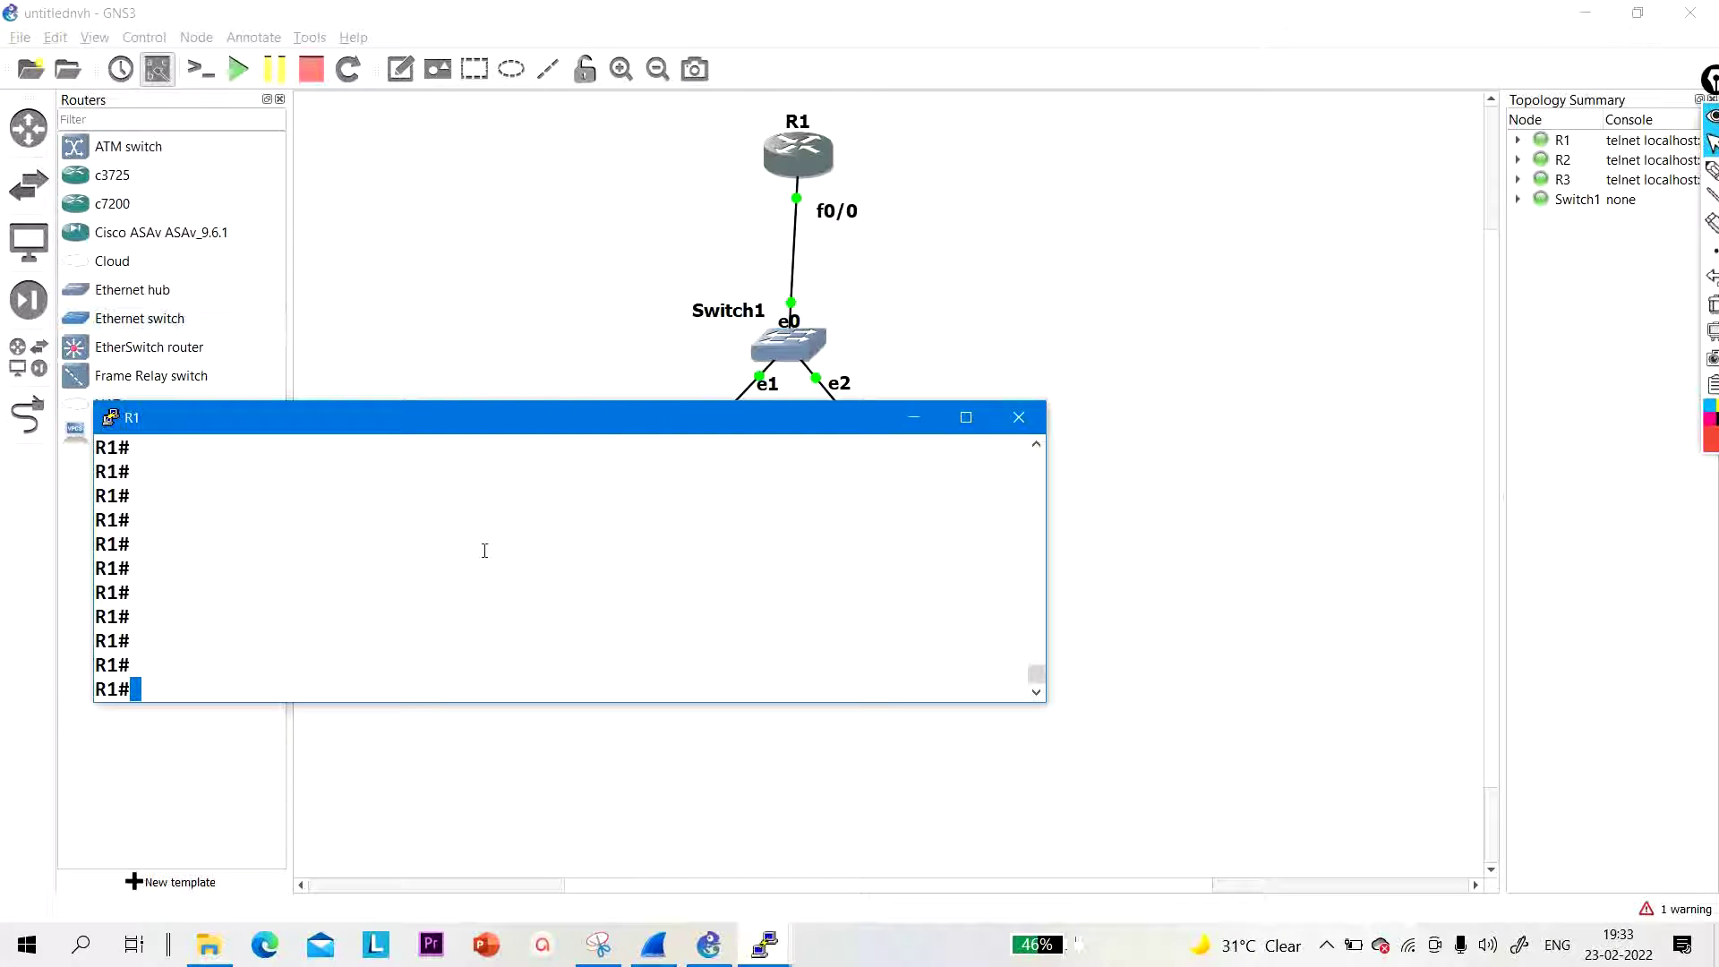
pyautogui.write('sh')
pyautogui.press('Tab')
pyautogui.write('ip int b')
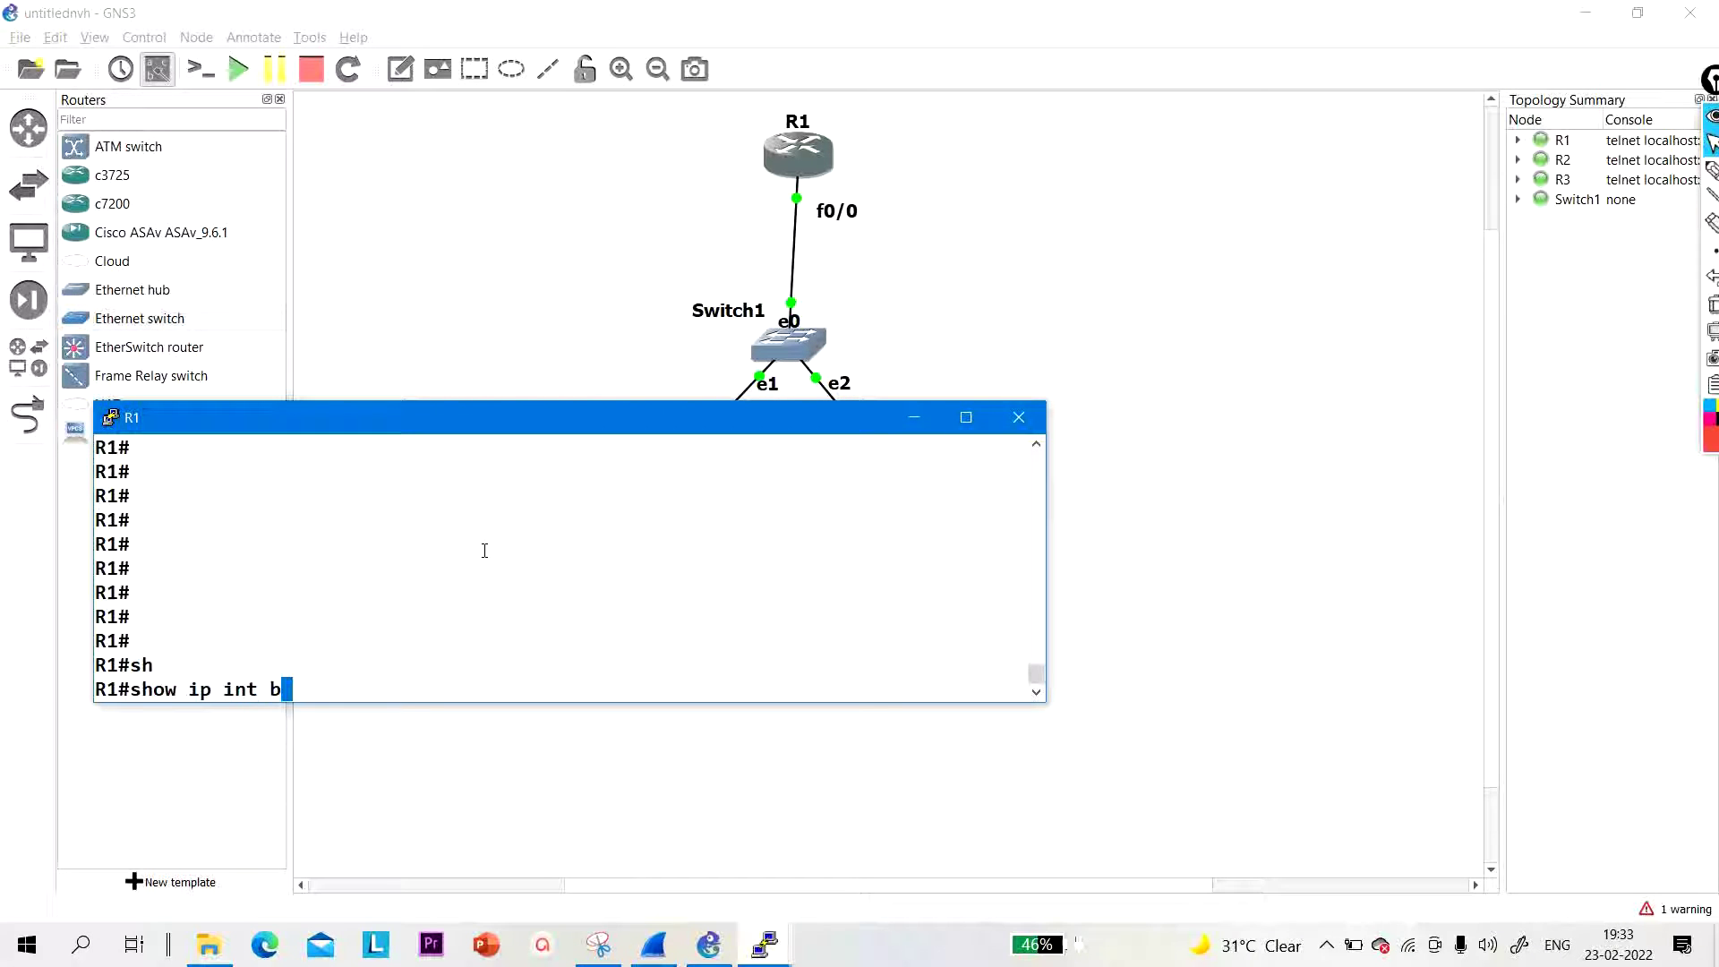
pyautogui.write('r | ex')
pyautogui.press('Tab')
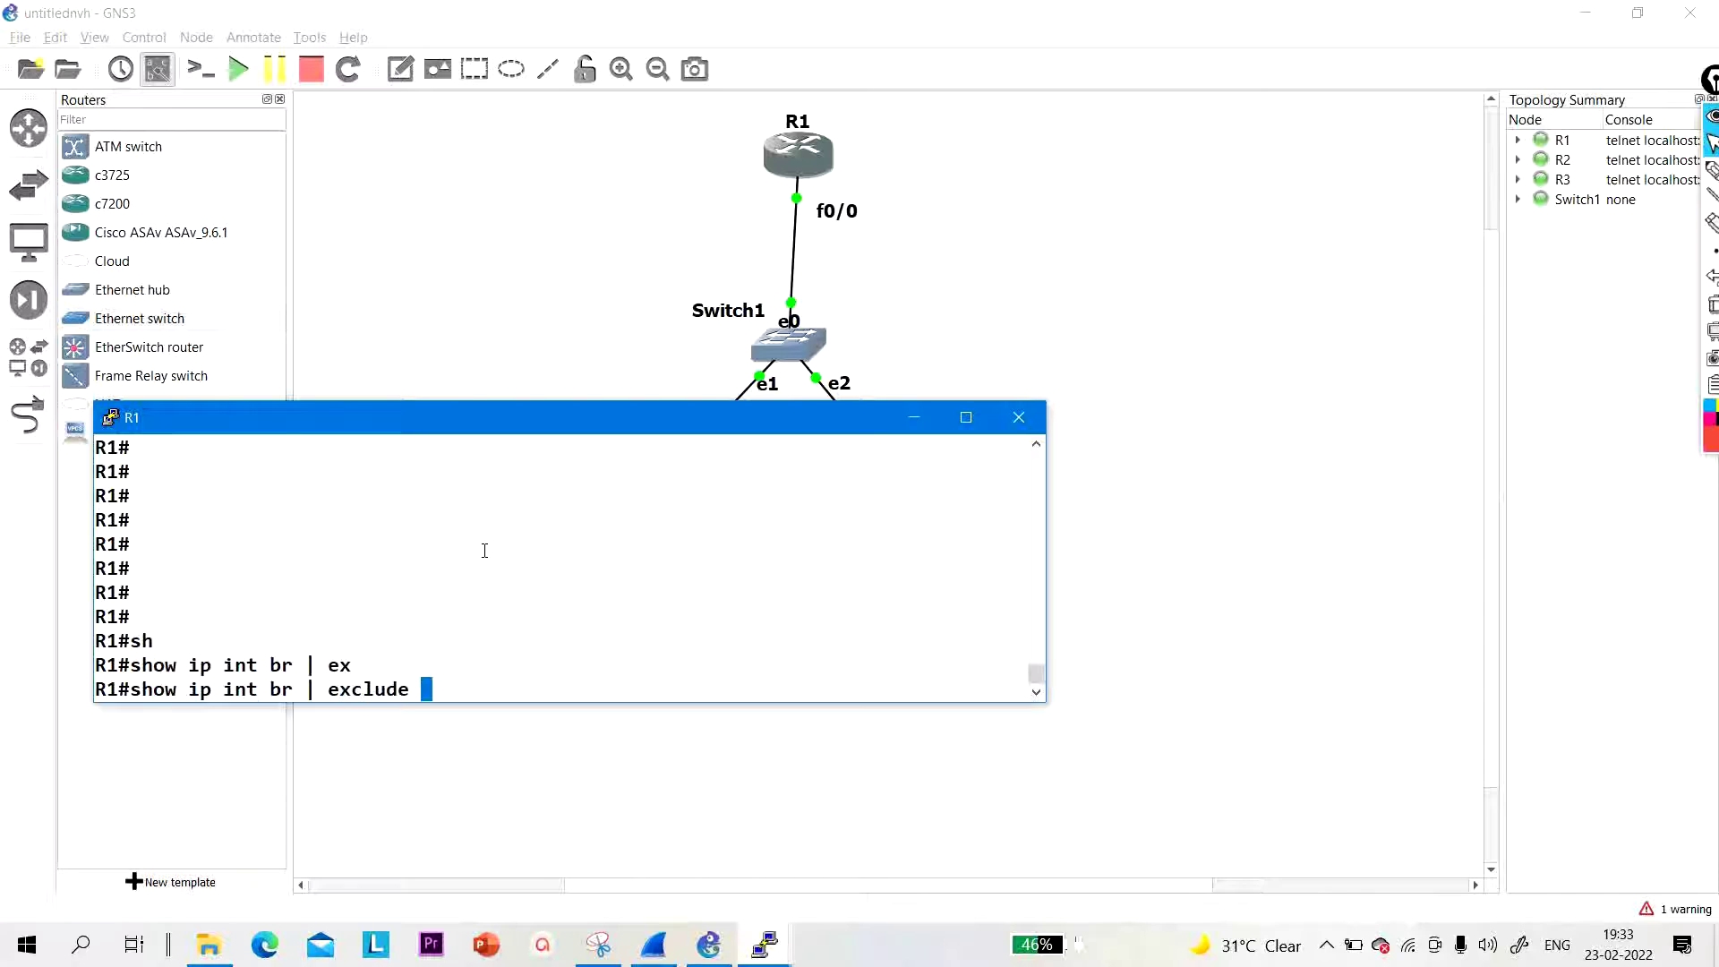
pyautogui.write('un')
pyautogui.press('Return')
pyautogui.press('Return')
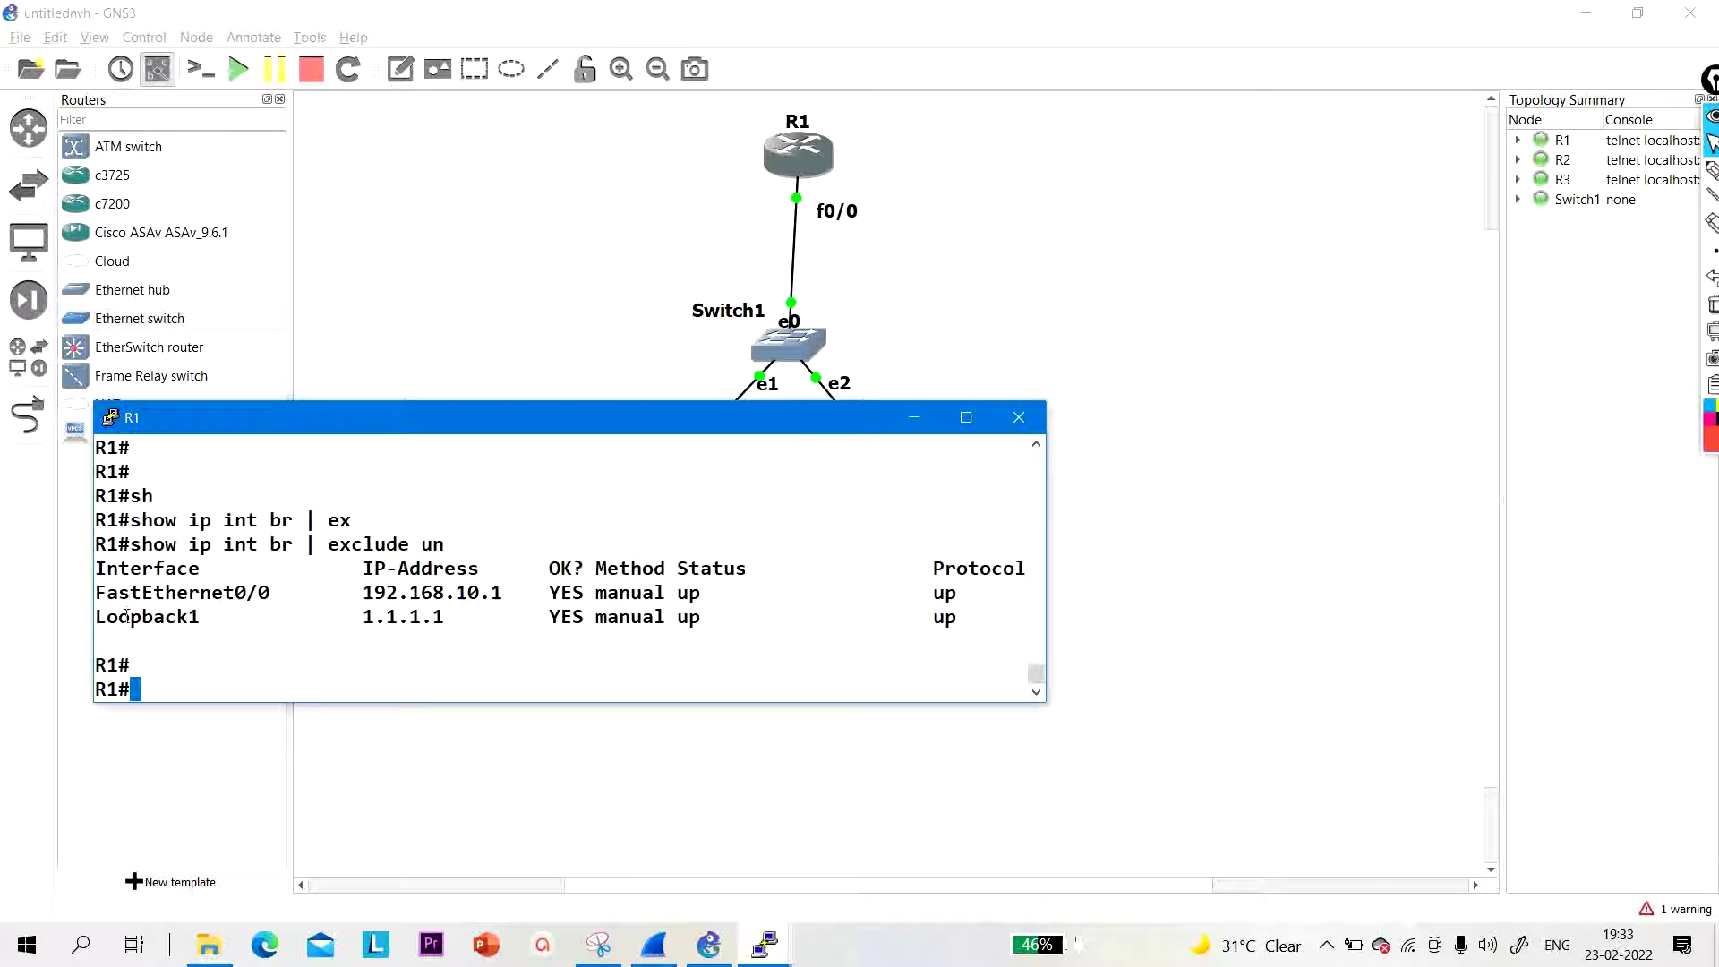
# Step: Examine R1's FastEthernet0/0 interface and IP address in the output, and minimize the console
pyautogui.moveTo(529, 599); pyautogui.dragTo(101, 602)
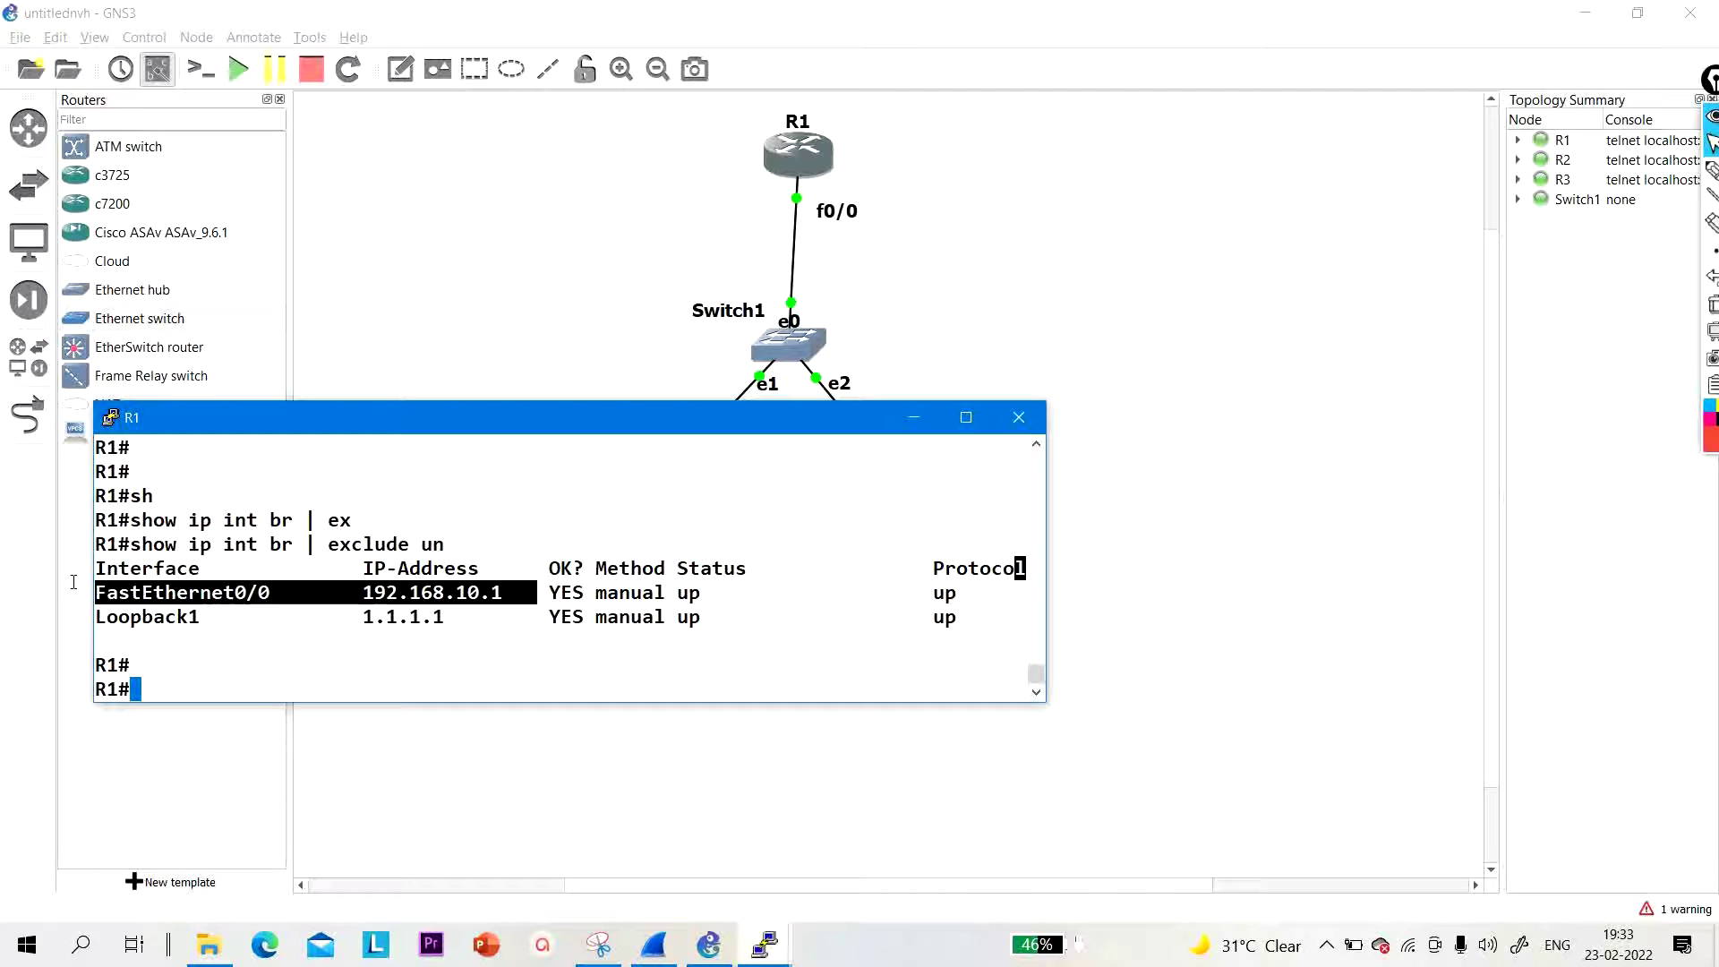
pyautogui.moveTo(530, 593); pyautogui.dragTo(101, 615)
pyautogui.click(353, 633)
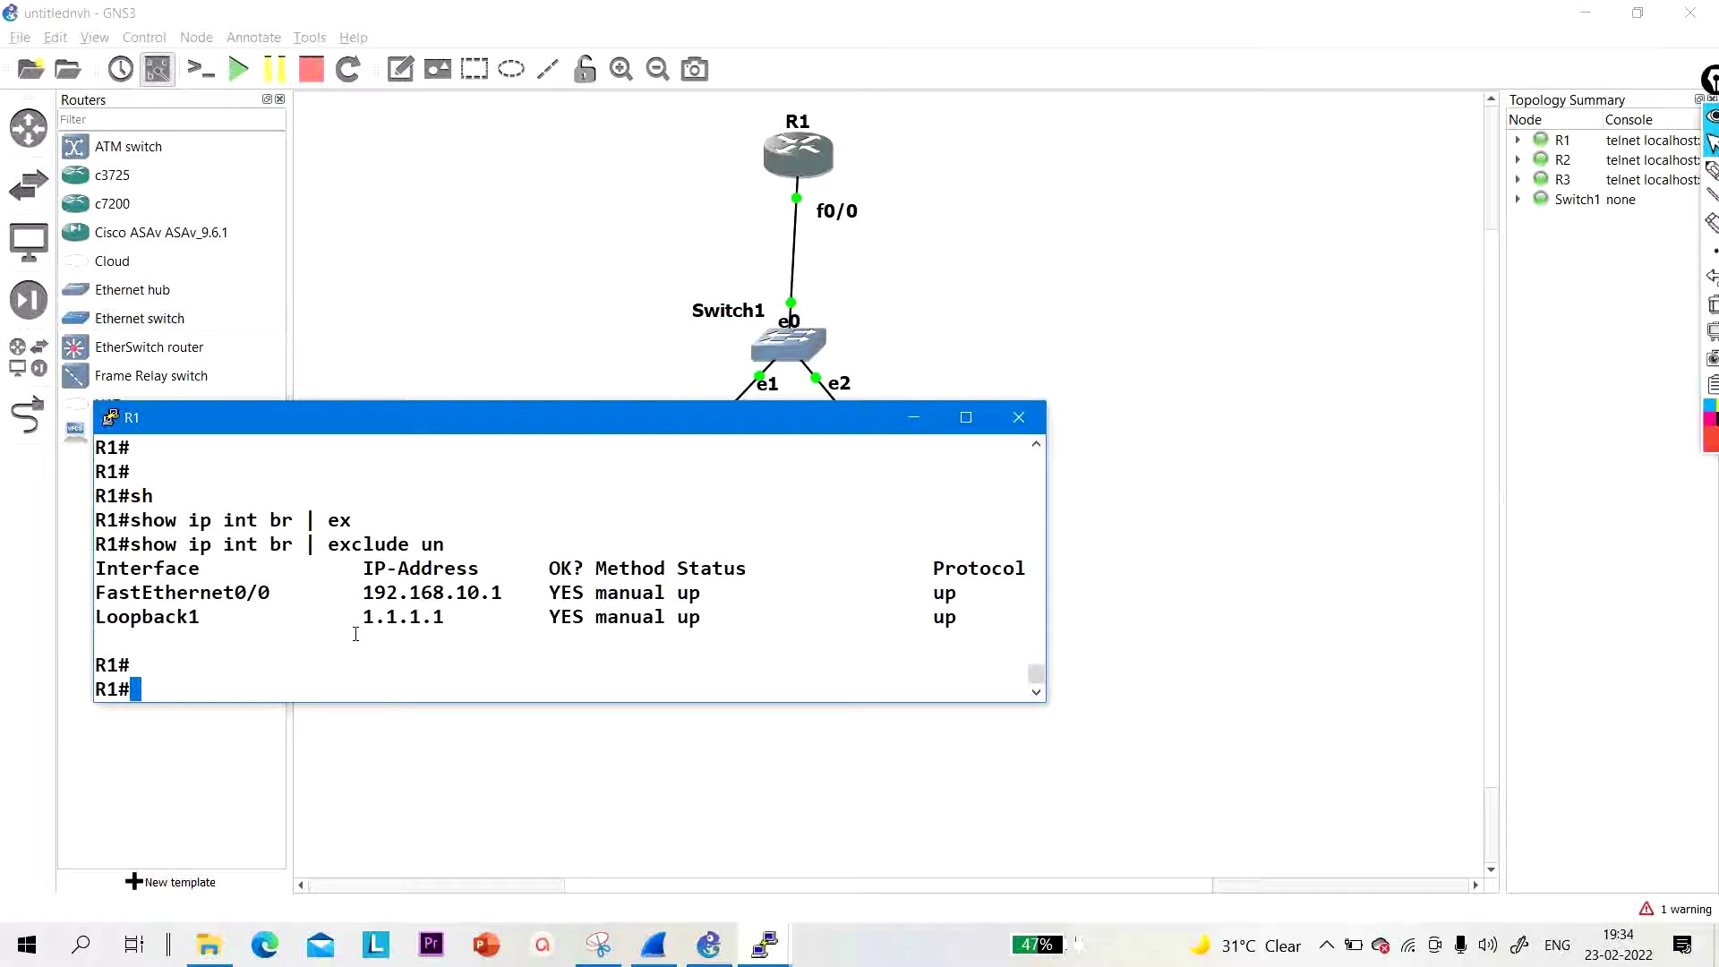
pyautogui.press('Return')
pyautogui.press('Return')
pyautogui.press('Return')
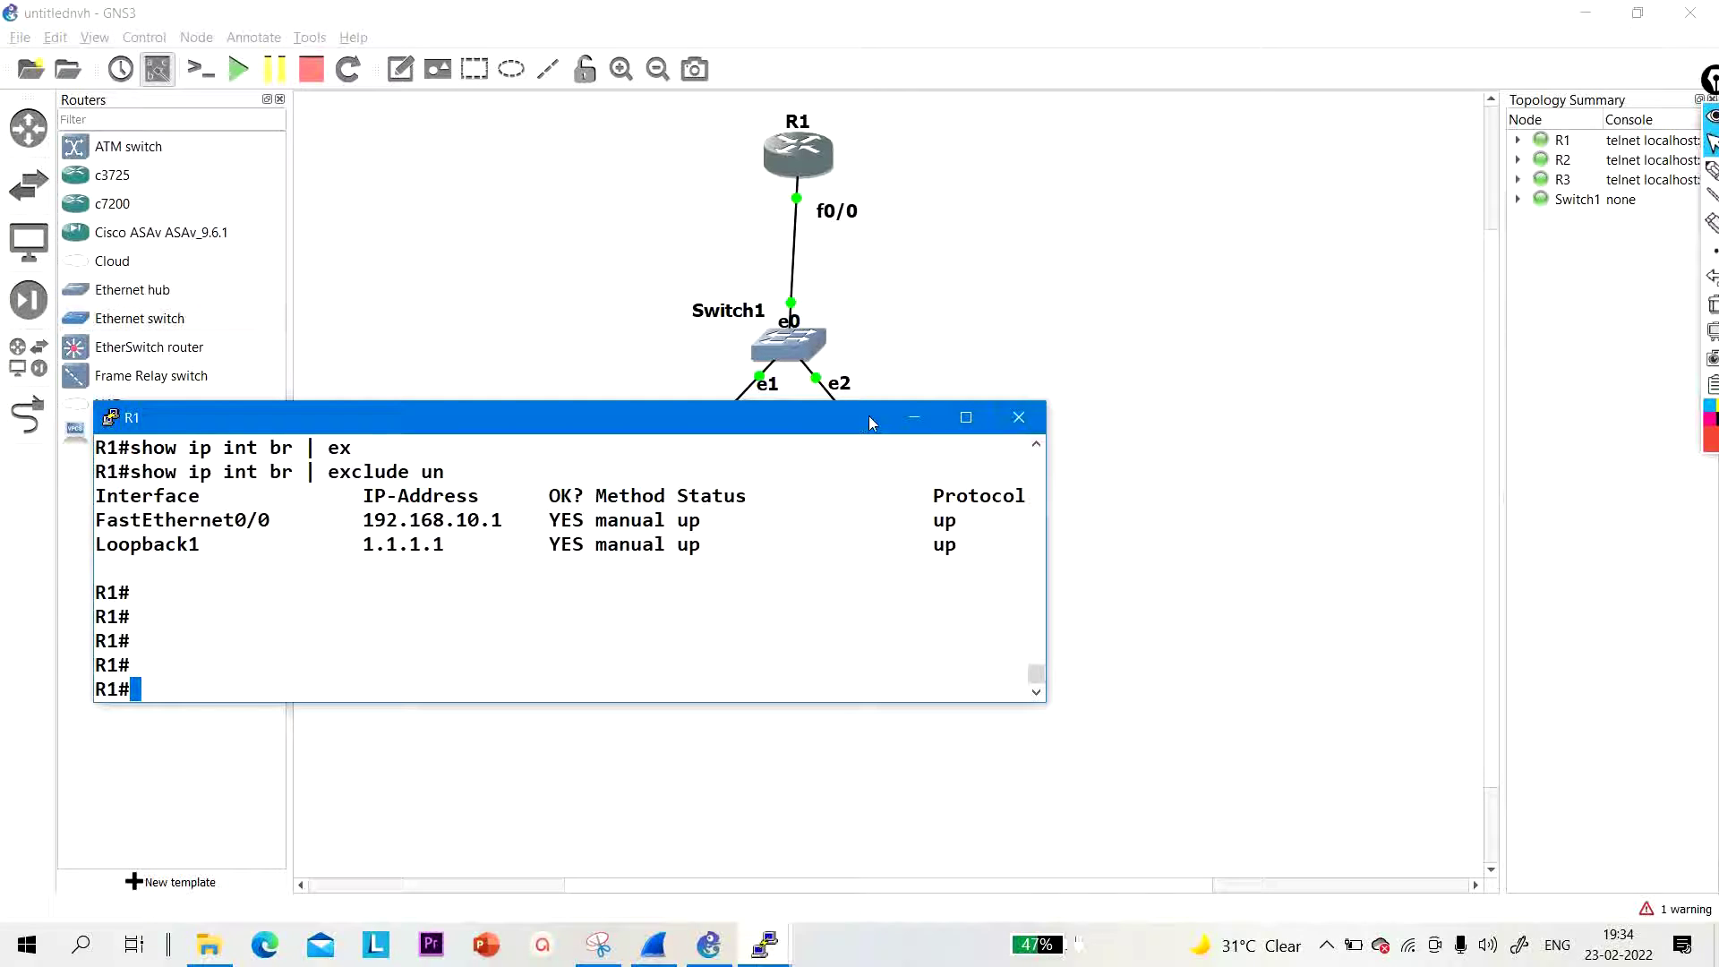
pyautogui.click(917, 420)
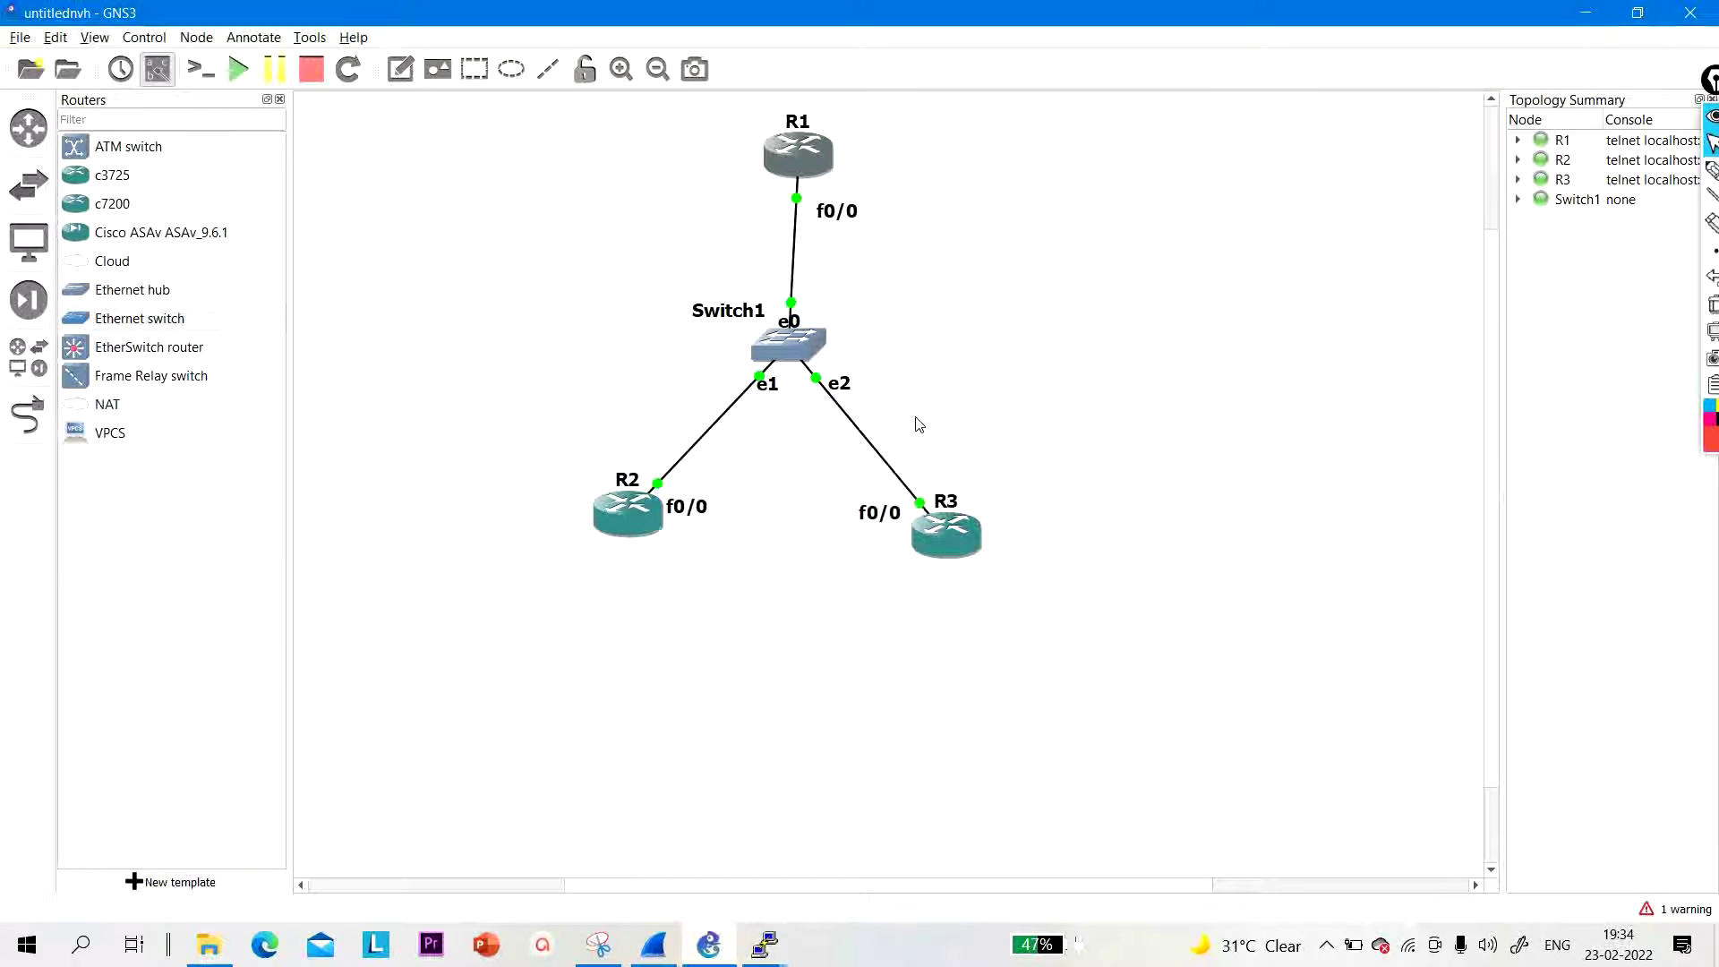
# Step: Add a text note reading 192.168.10.1 beside R1's f0/0 link
pyautogui.click(409, 72)
pyautogui.click(669, 197)
pyautogui.write('192.168.10.1')
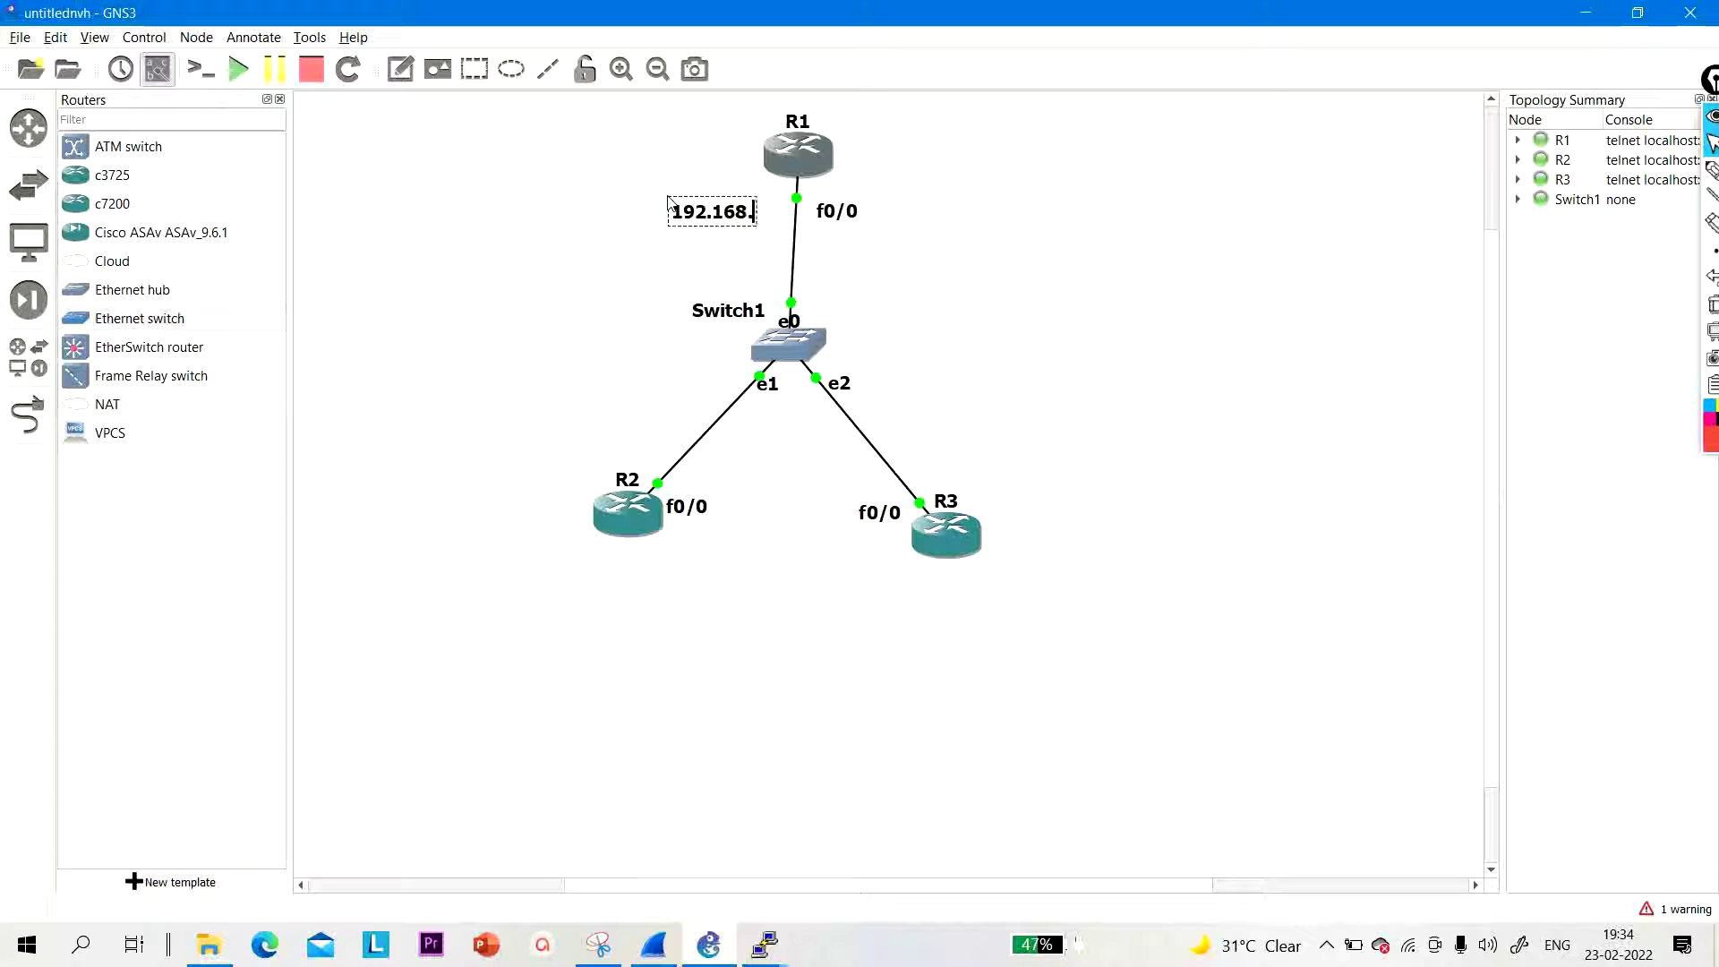
pyautogui.click(1193, 347)
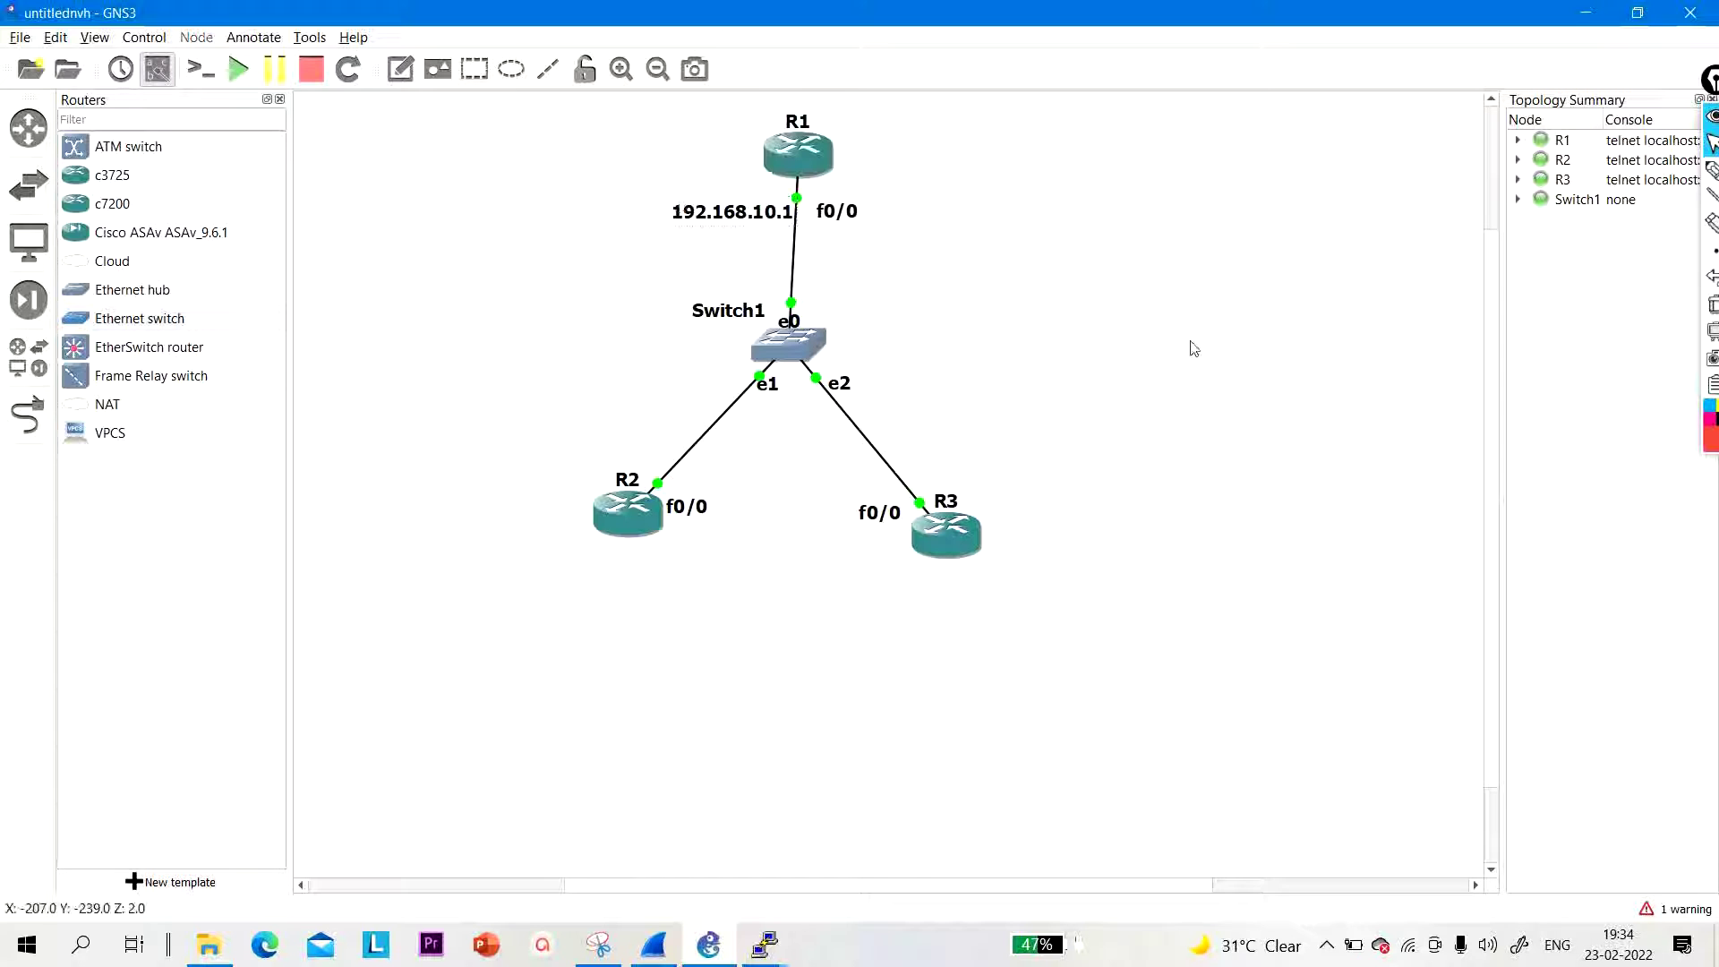
# Step: Duplicate the R1 address note, place the copy above R2 and change it to 192.168.10.2
pyautogui.rightClick(723, 203)
pyautogui.click(765, 215)
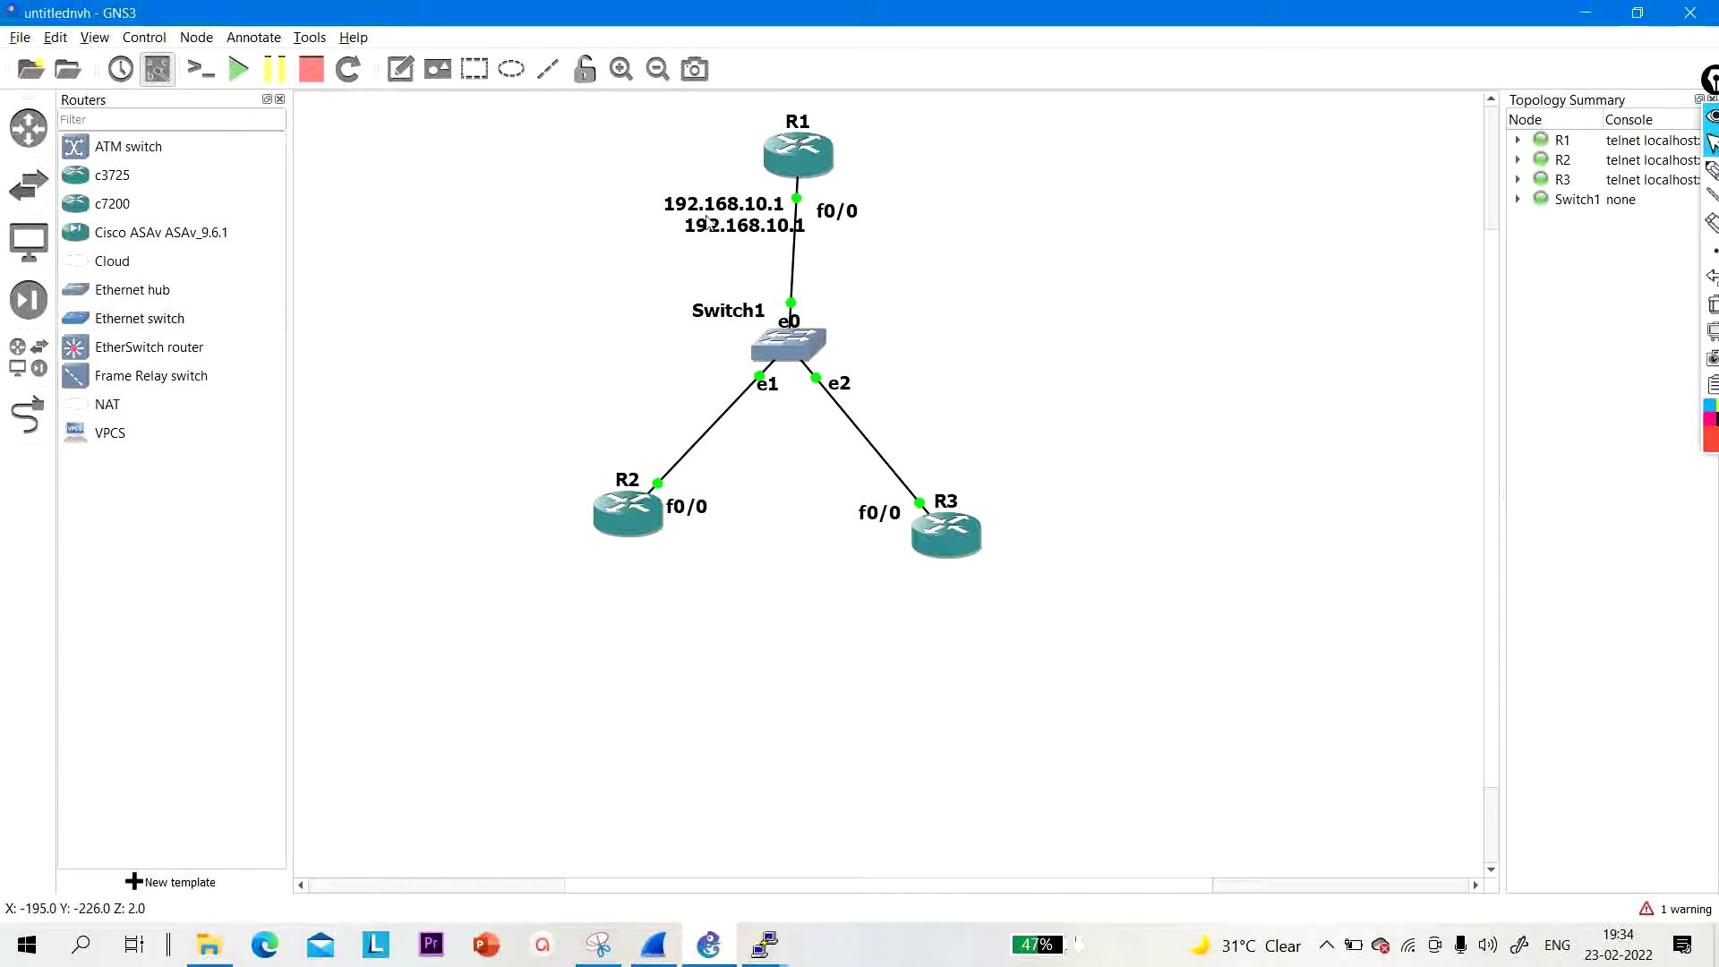
pyautogui.moveTo(719, 238); pyautogui.dragTo(571, 447)
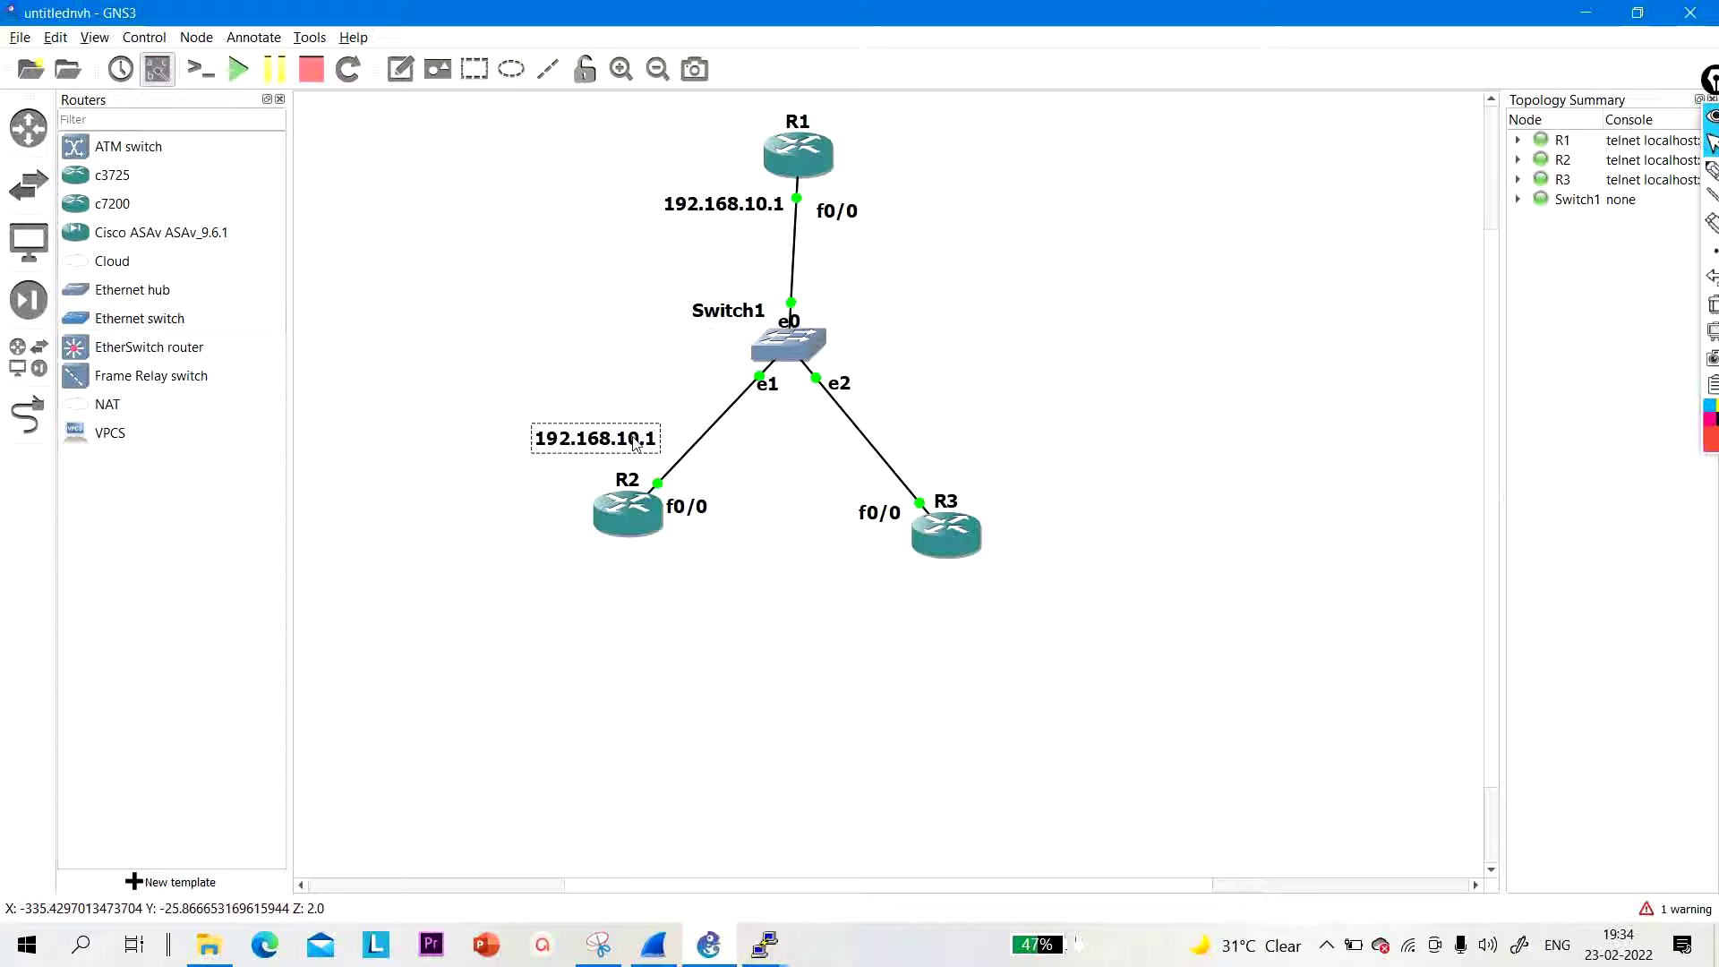
pyautogui.press('BackSpace')
pyautogui.press('BackSpace')
pyautogui.write('.2')
# Step: Duplicate the R2 address note, place the copy above R3 and change it to 192.168.10.3
pyautogui.rightClick(634, 440)
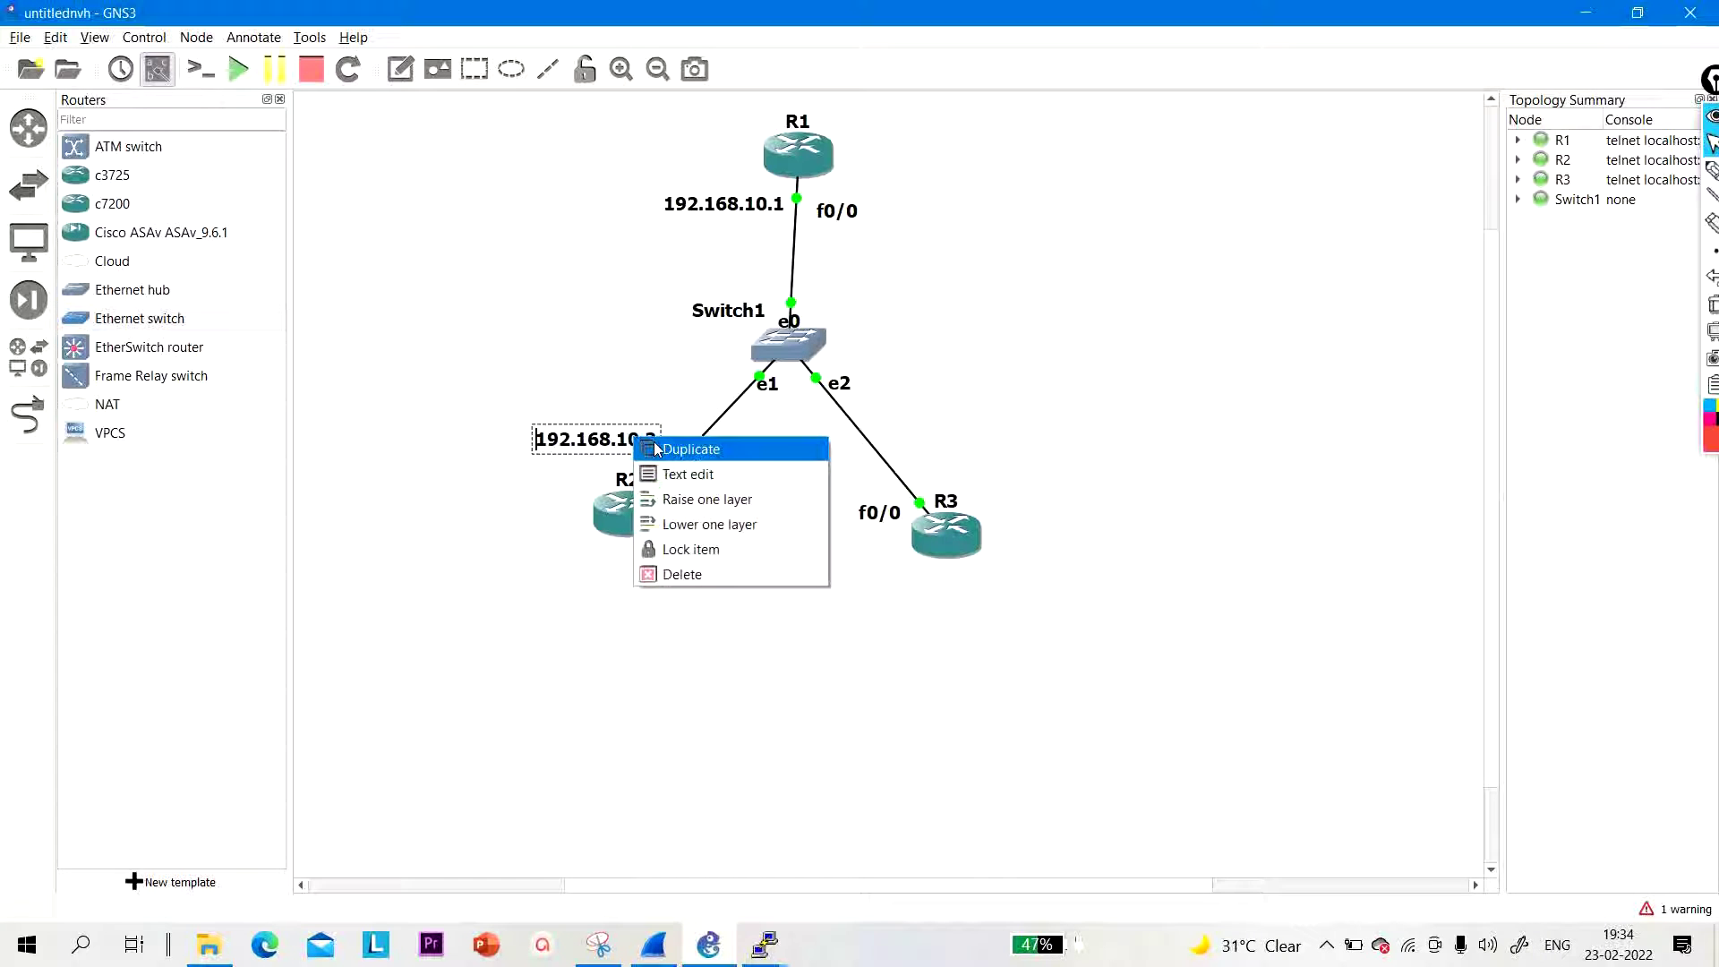
pyautogui.click(689, 449)
pyautogui.moveTo(657, 466); pyautogui.dragTo(967, 467)
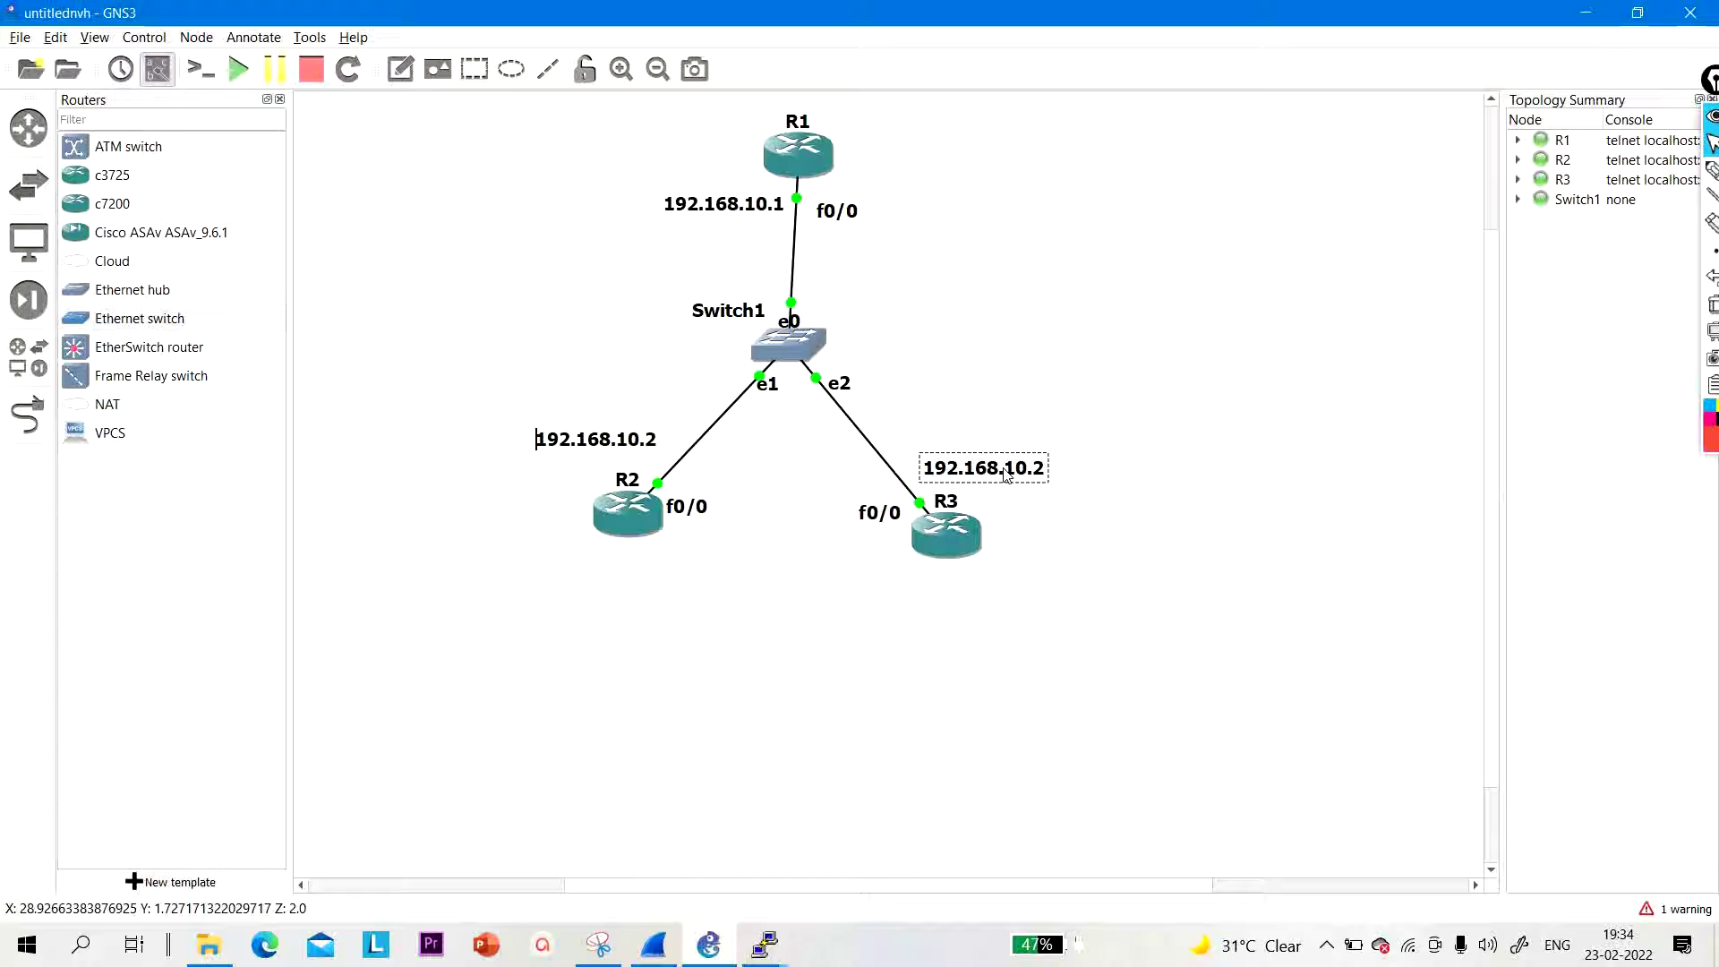
pyautogui.press('BackSpace')
pyautogui.write('3')
pyautogui.click(1395, 480)
pyautogui.doubleClick(569, 439)
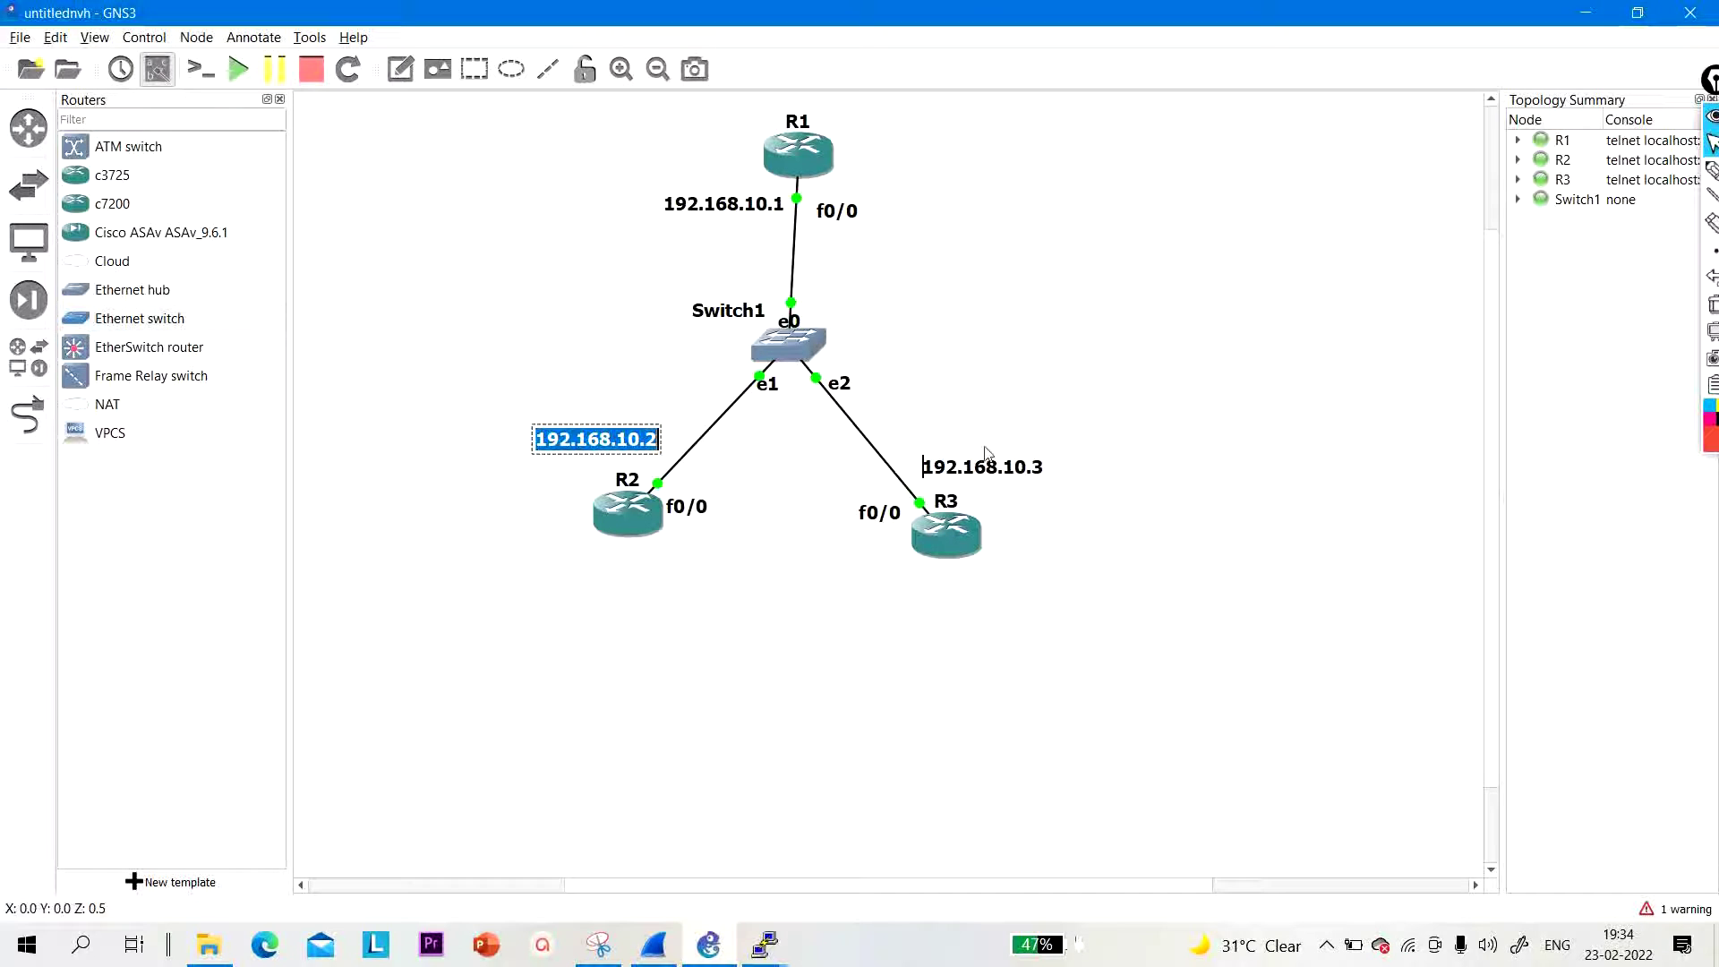
pyautogui.doubleClick(1000, 472)
pyautogui.click(1079, 365)
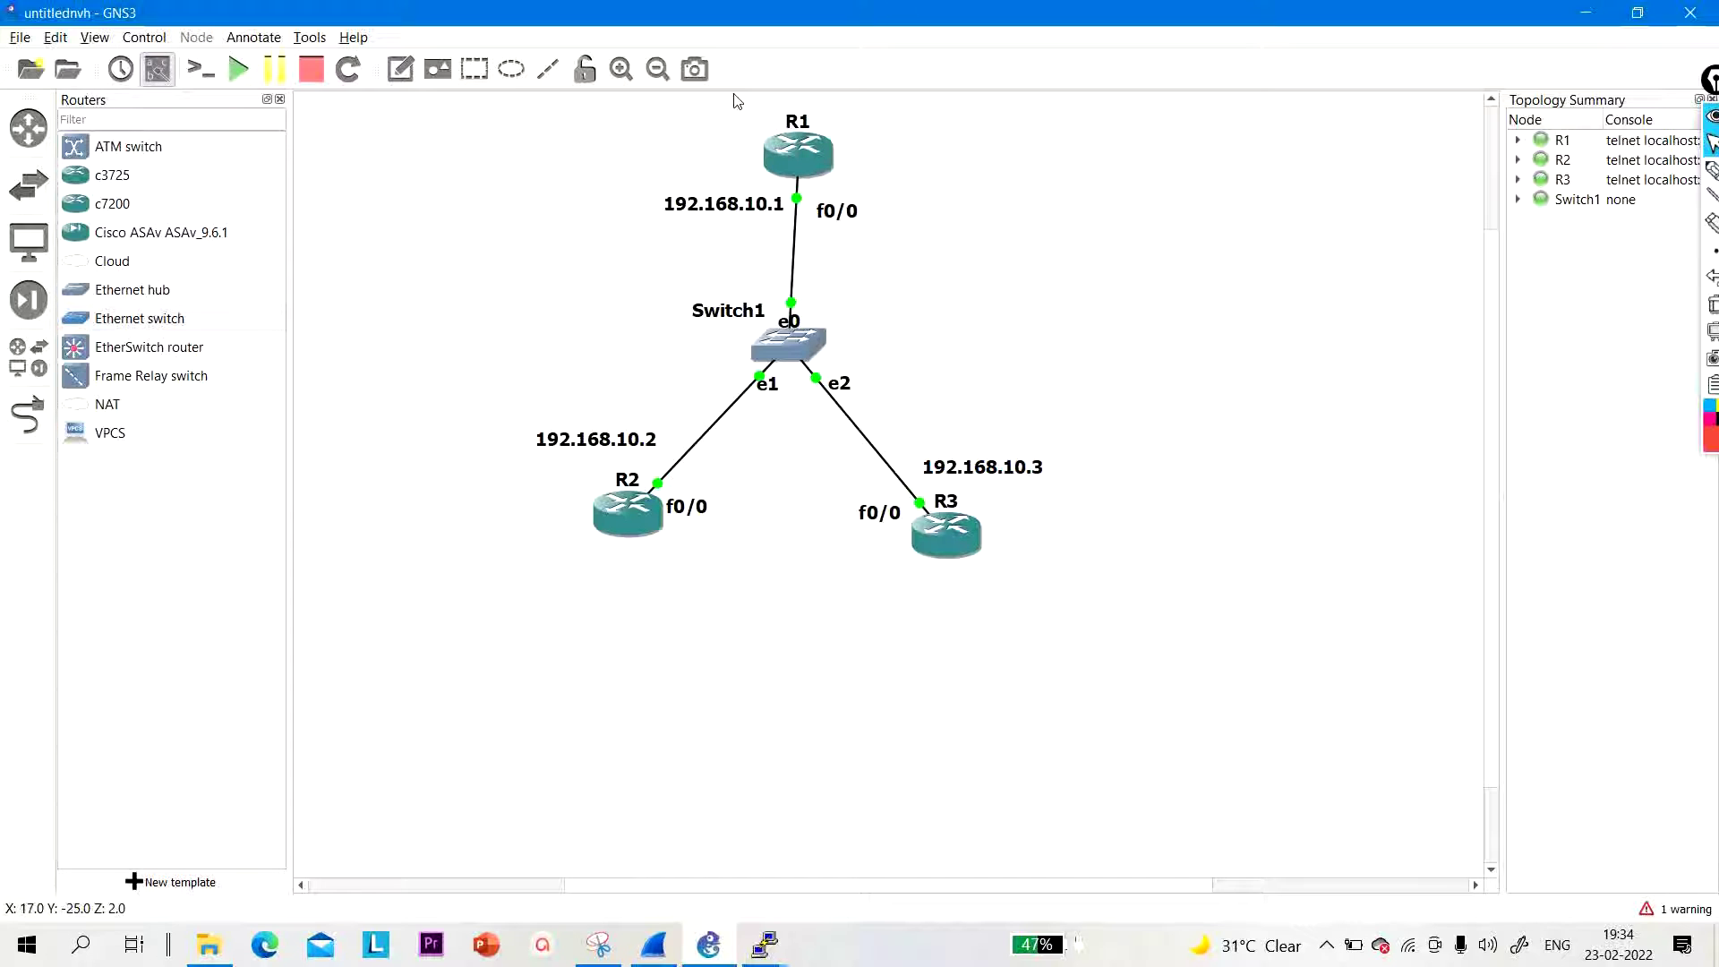
pyautogui.moveTo(734, 99); pyautogui.dragTo(885, 170)
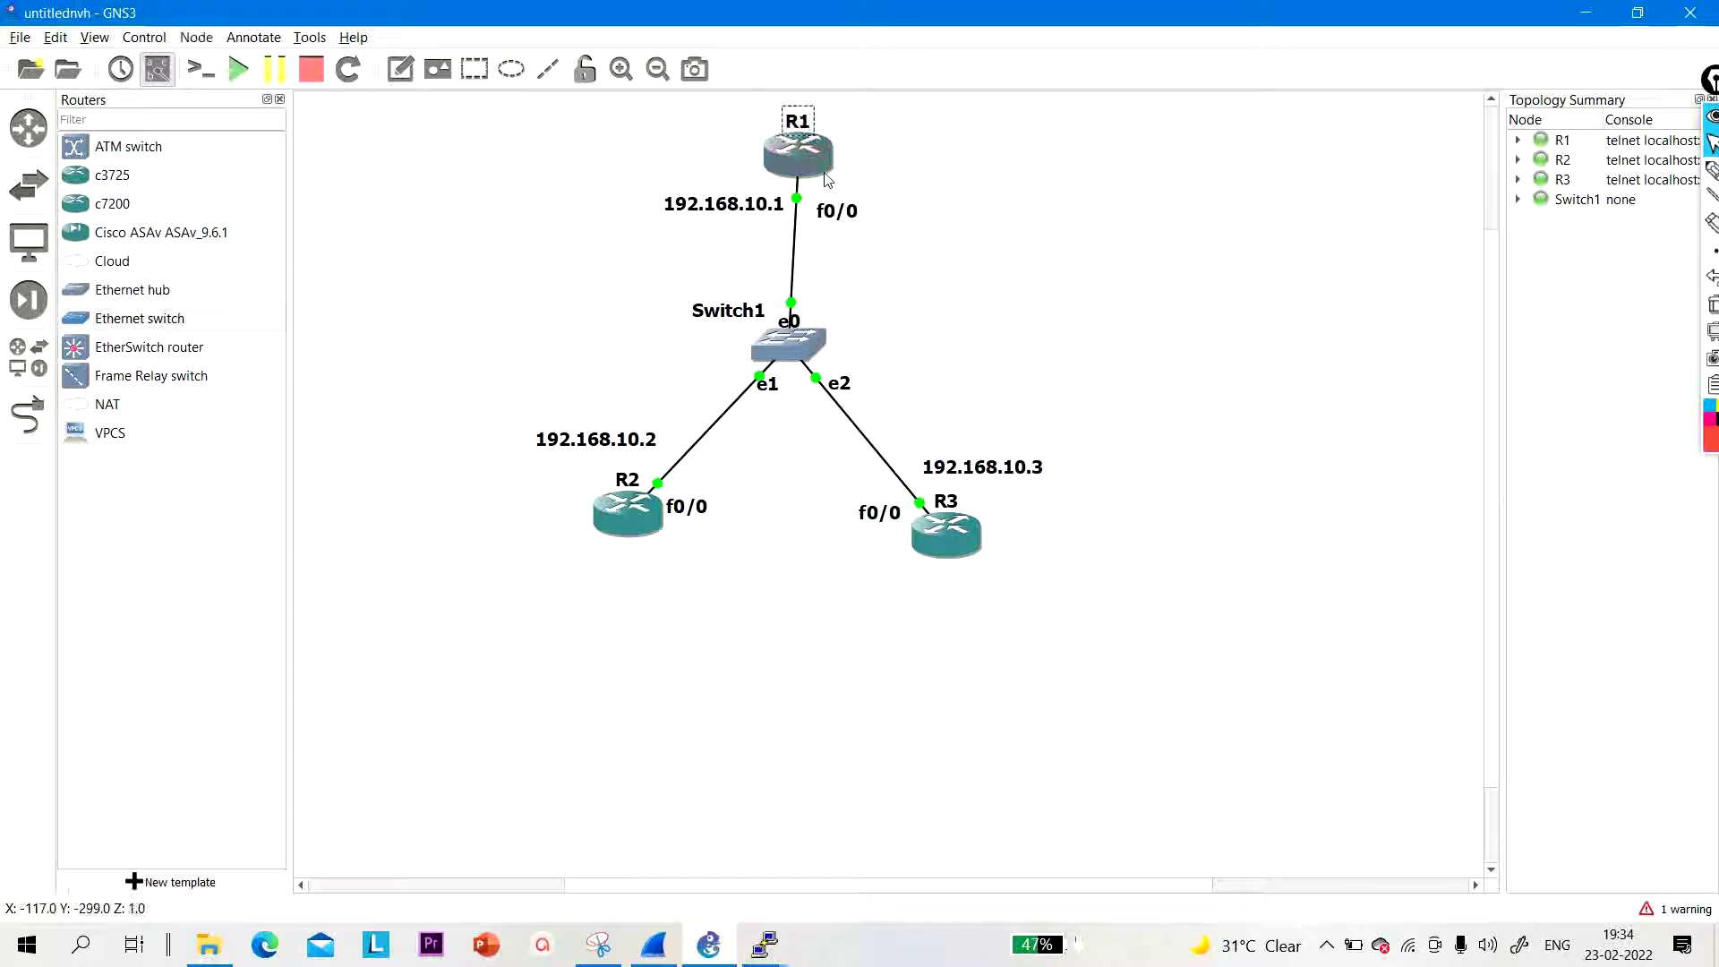
pyautogui.moveTo(555, 493); pyautogui.dragTo(677, 552)
pyautogui.moveTo(880, 528)
pyautogui.mouseDown()
pyautogui.moveTo(1038, 565)
pyautogui.moveTo(1055, 597)
pyautogui.mouseUp()
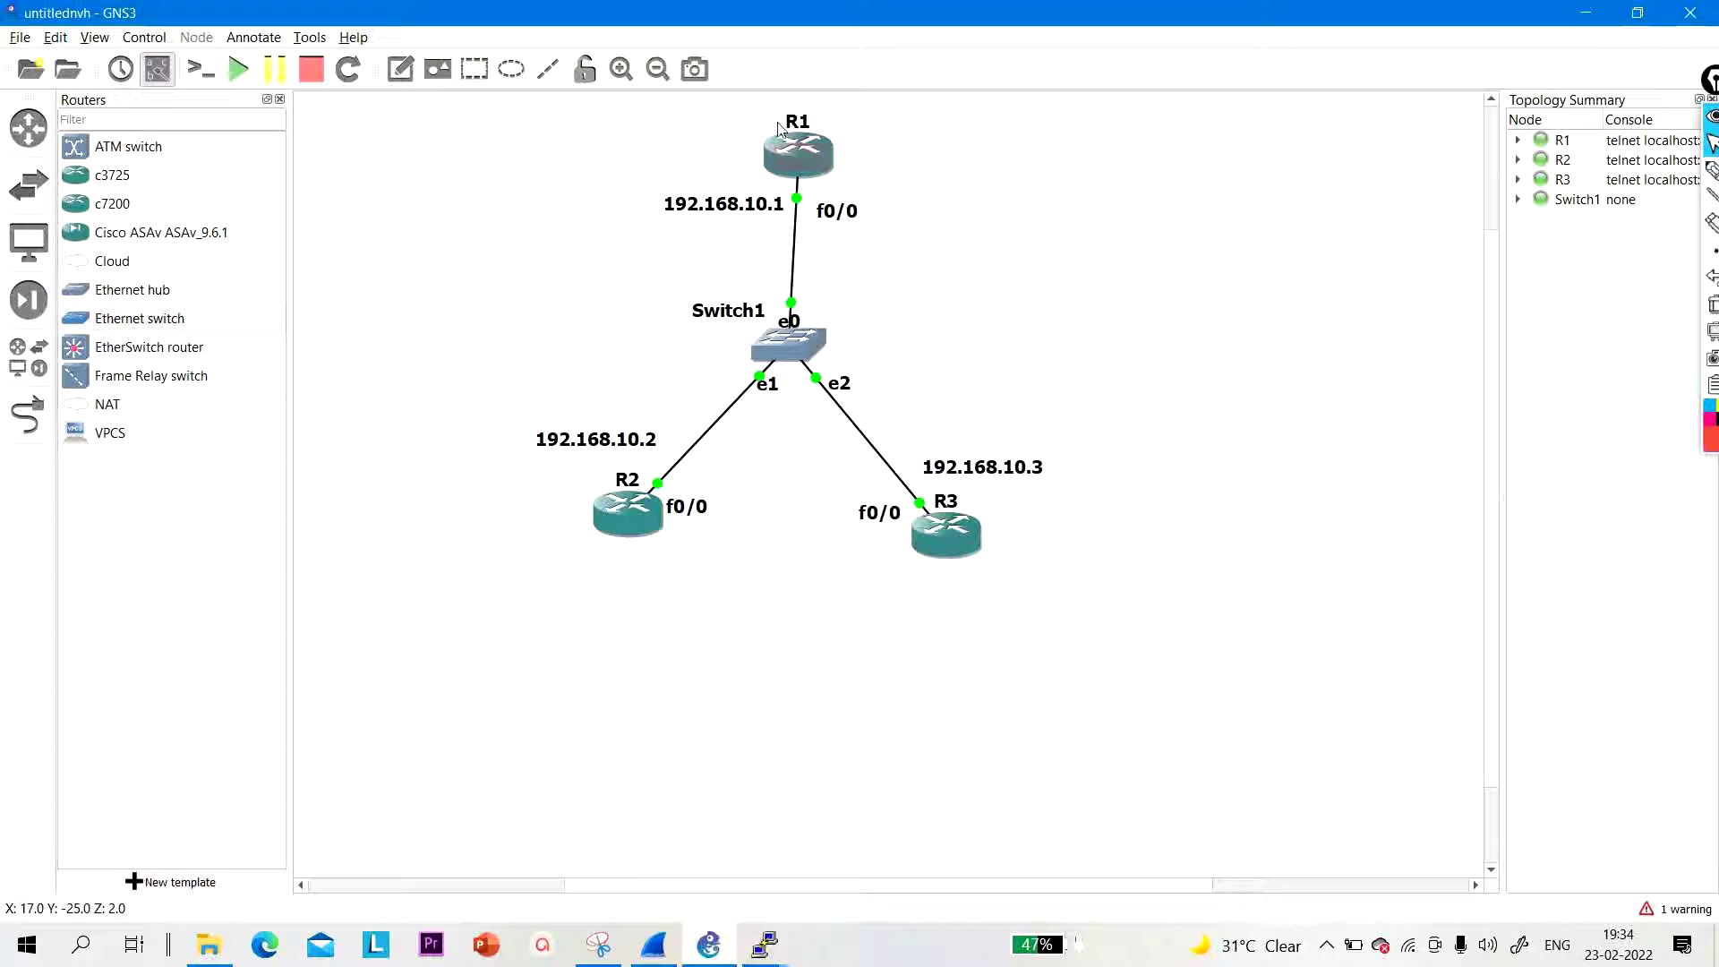
# Step: Reopen R1's console and enter global configuration mode from the terminal
pyautogui.doubleClick(807, 157)
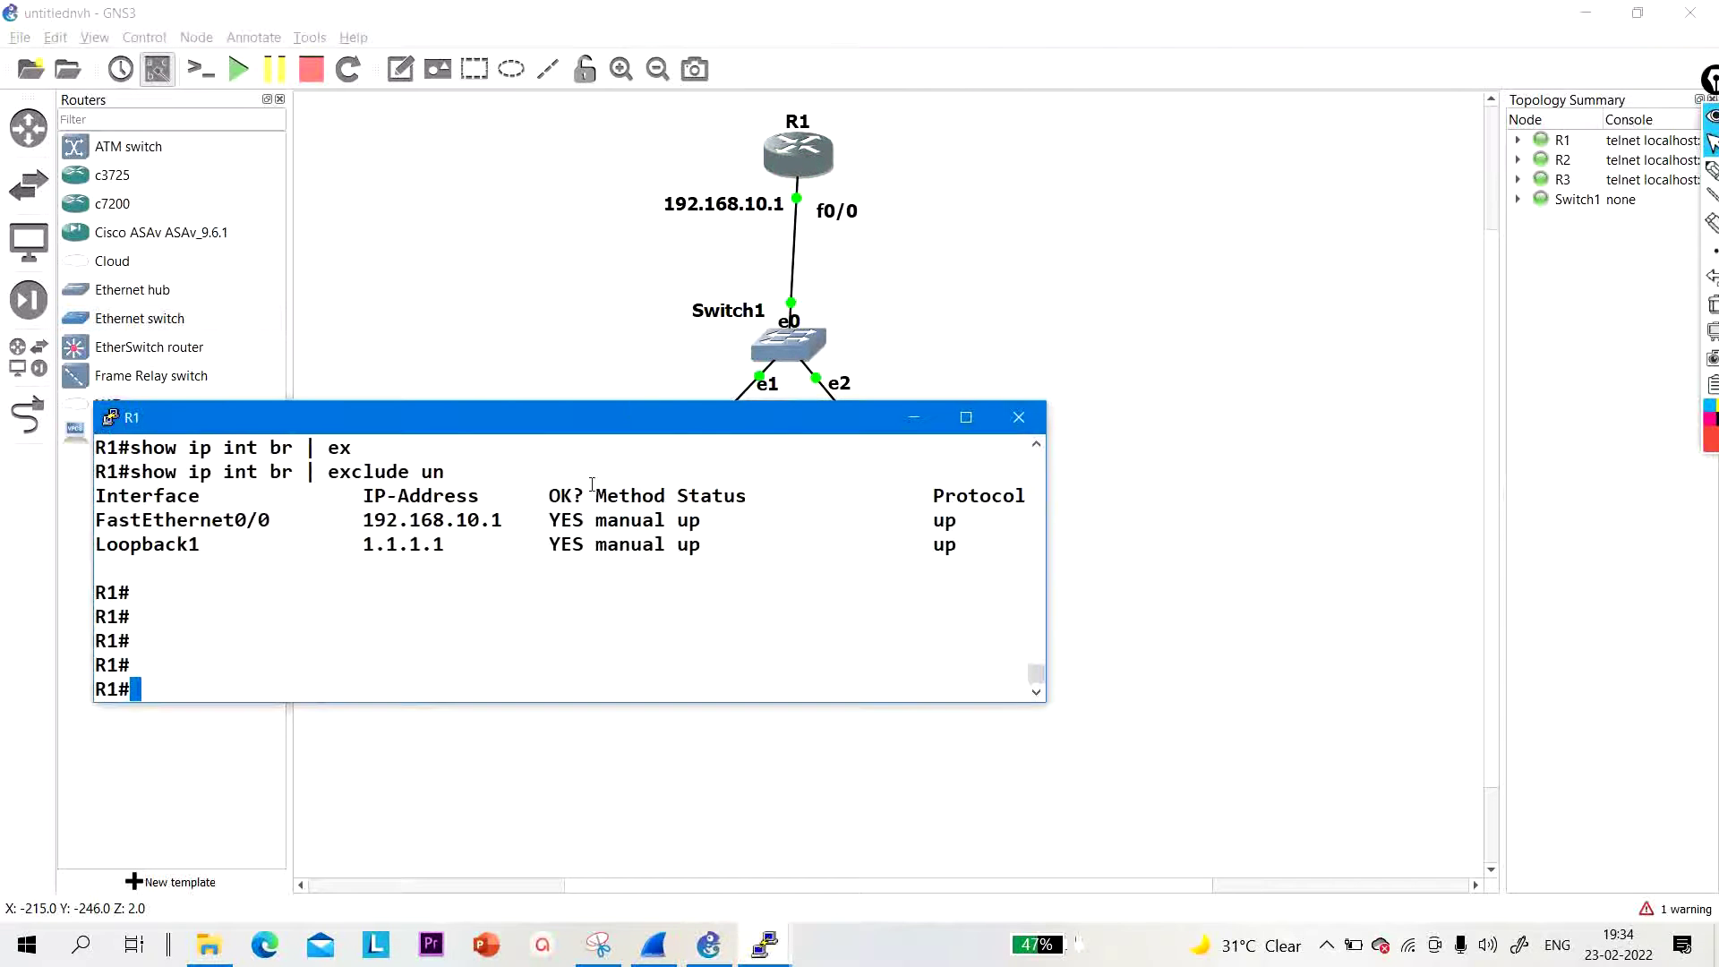
pyautogui.press('Return')
pyautogui.press('Return')
pyautogui.press('Return')
pyautogui.write('conf')
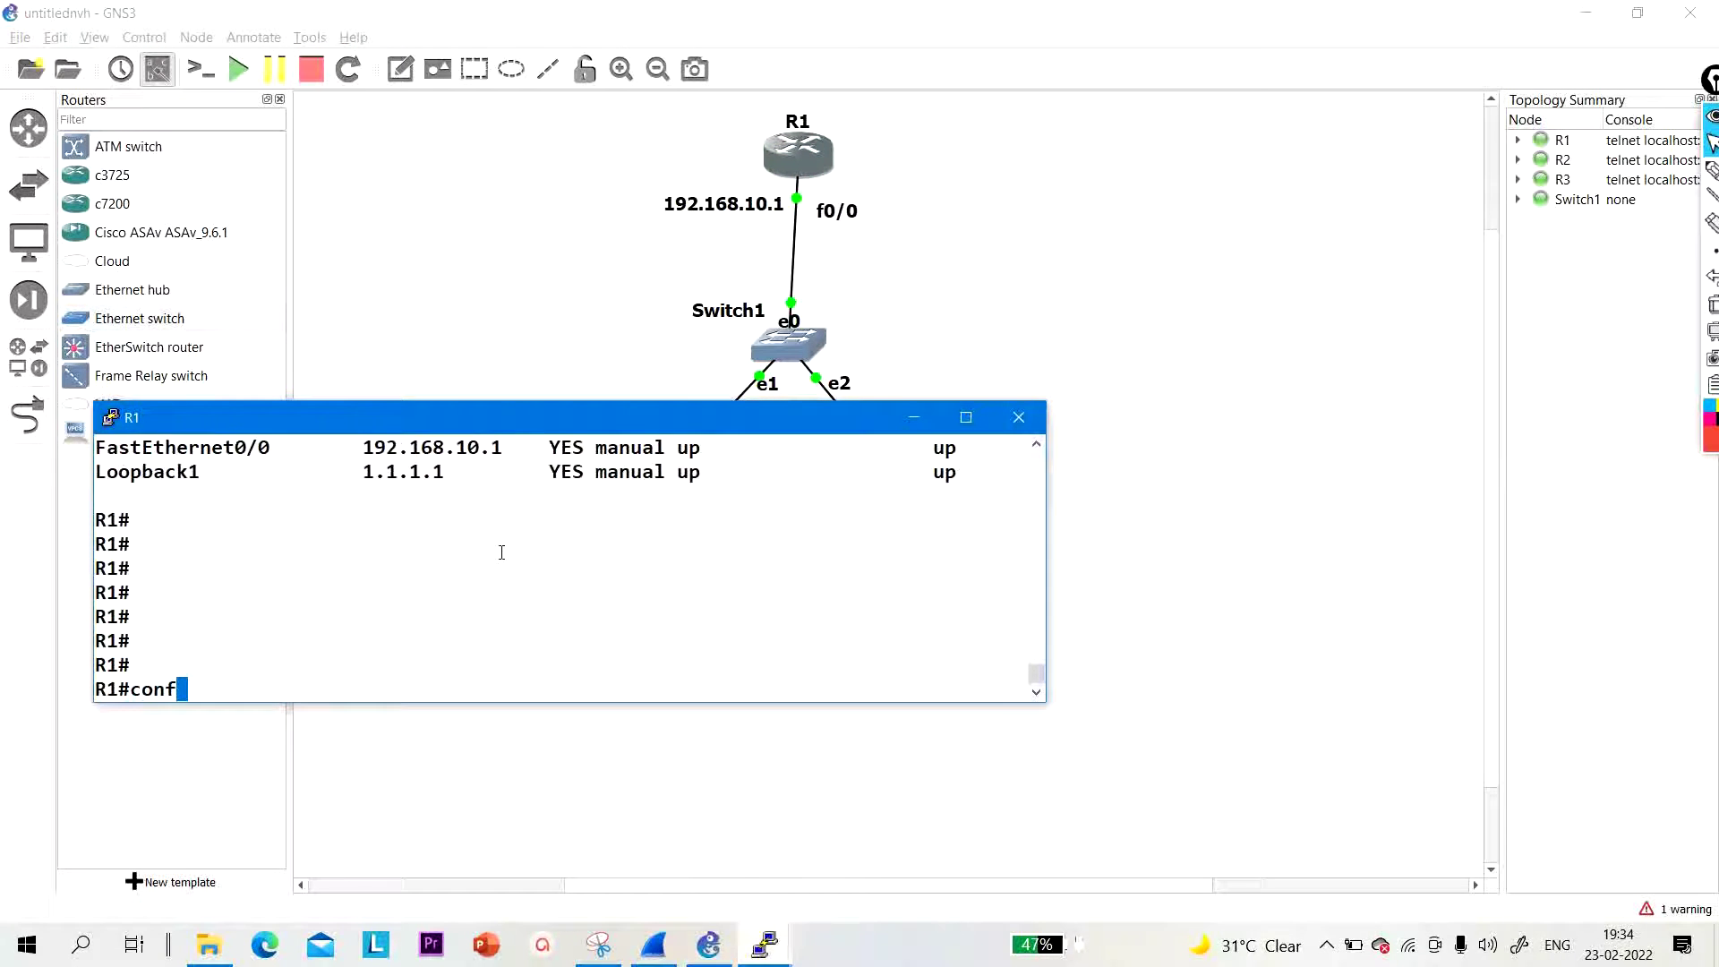
pyautogui.press('Tab')
pyautogui.press('Return')
pyautogui.press('Return')
pyautogui.press('Return')
pyautogui.press('Return')
# Step: Enter EIGRP router configuration on R1 with "router eigrp 100"
pyautogui.write('rou')
pyautogui.press('Tab')
pyautogui.write('ter')
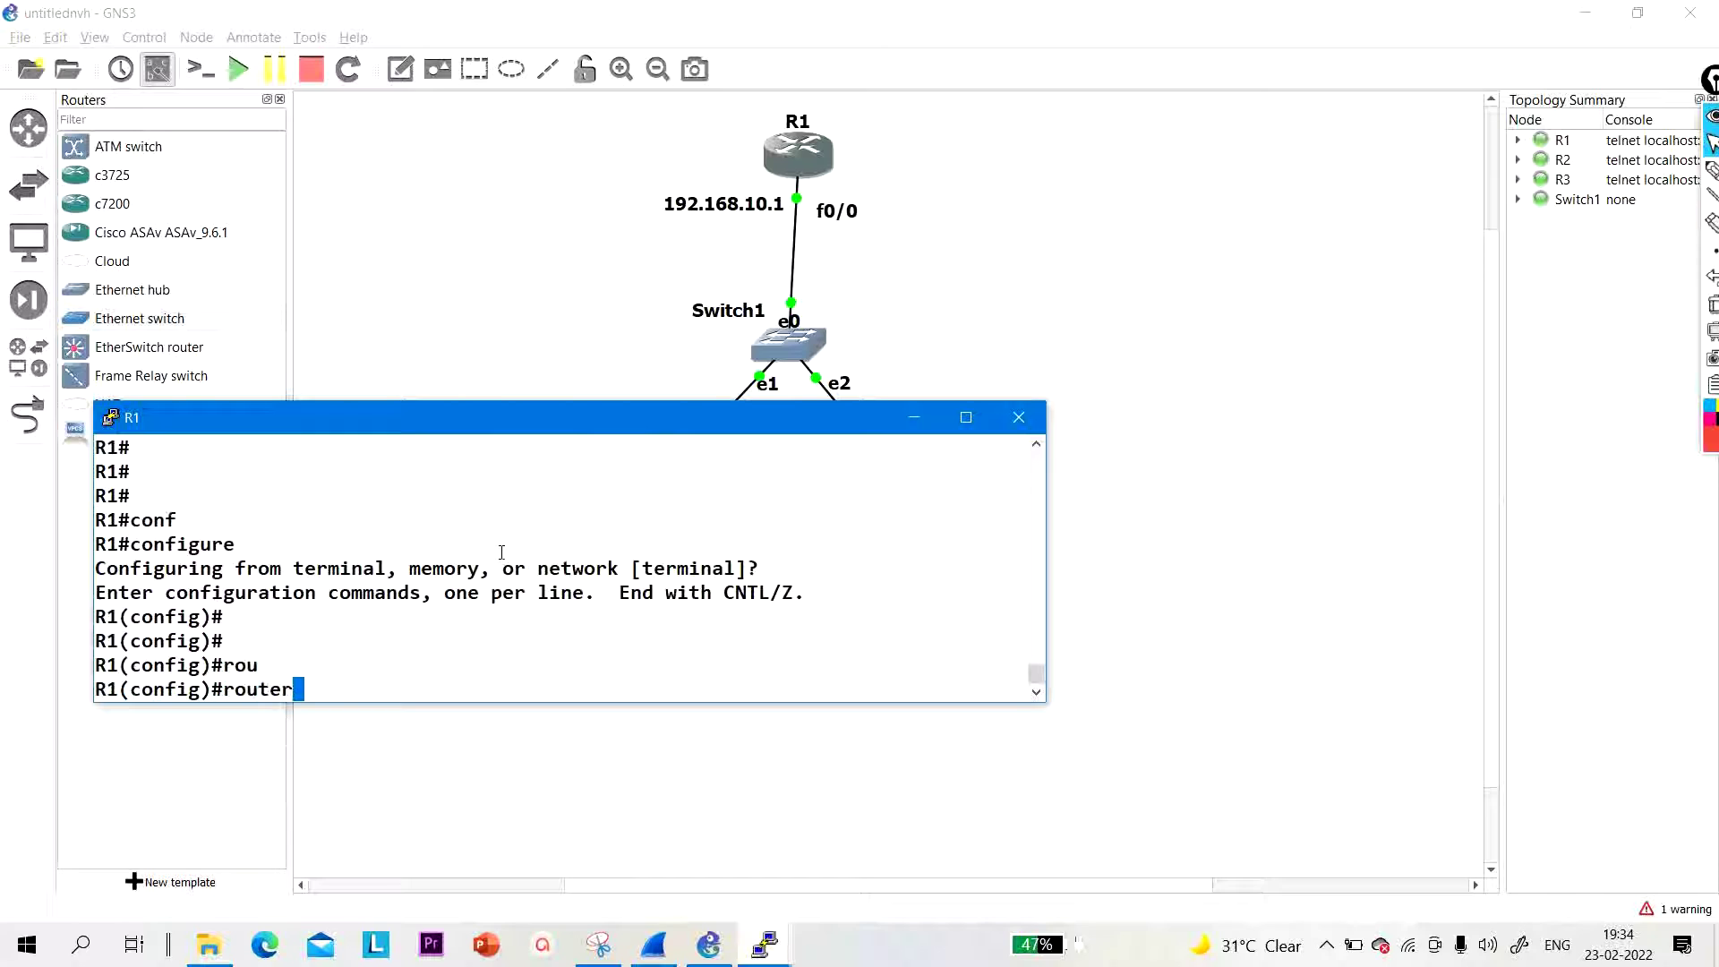
pyautogui.write(' ei')
pyautogui.press('Tab')
pyautogui.write('10')
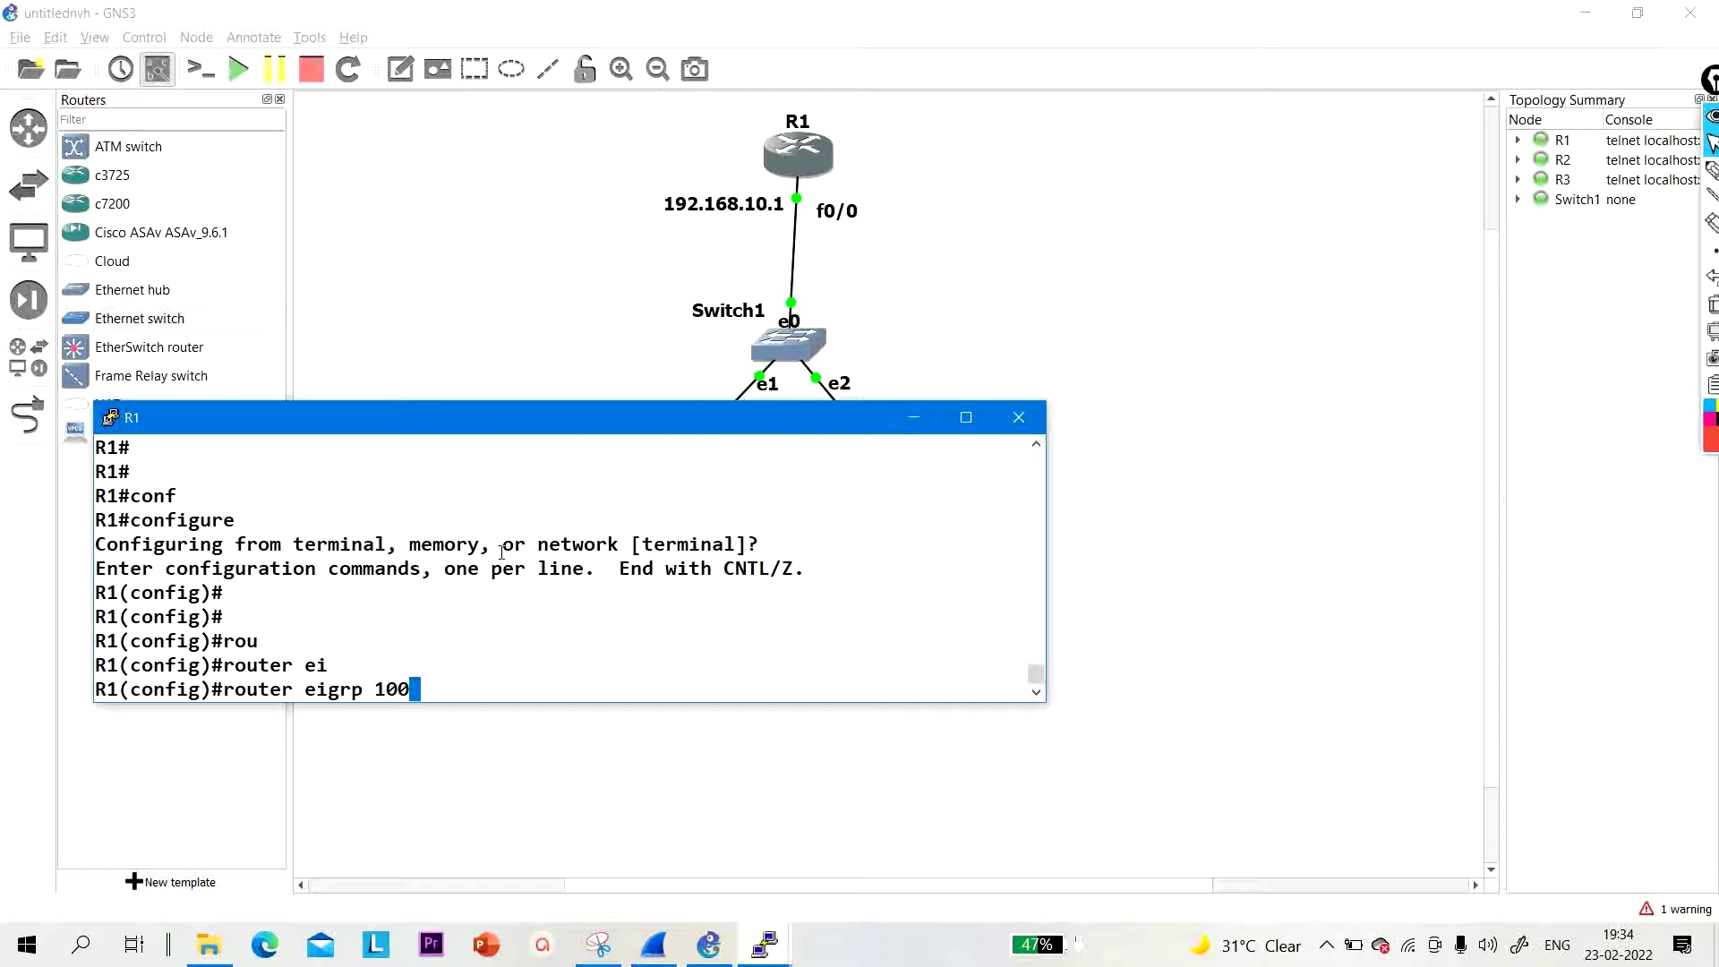
pyautogui.write('0')
pyautogui.press('Return')
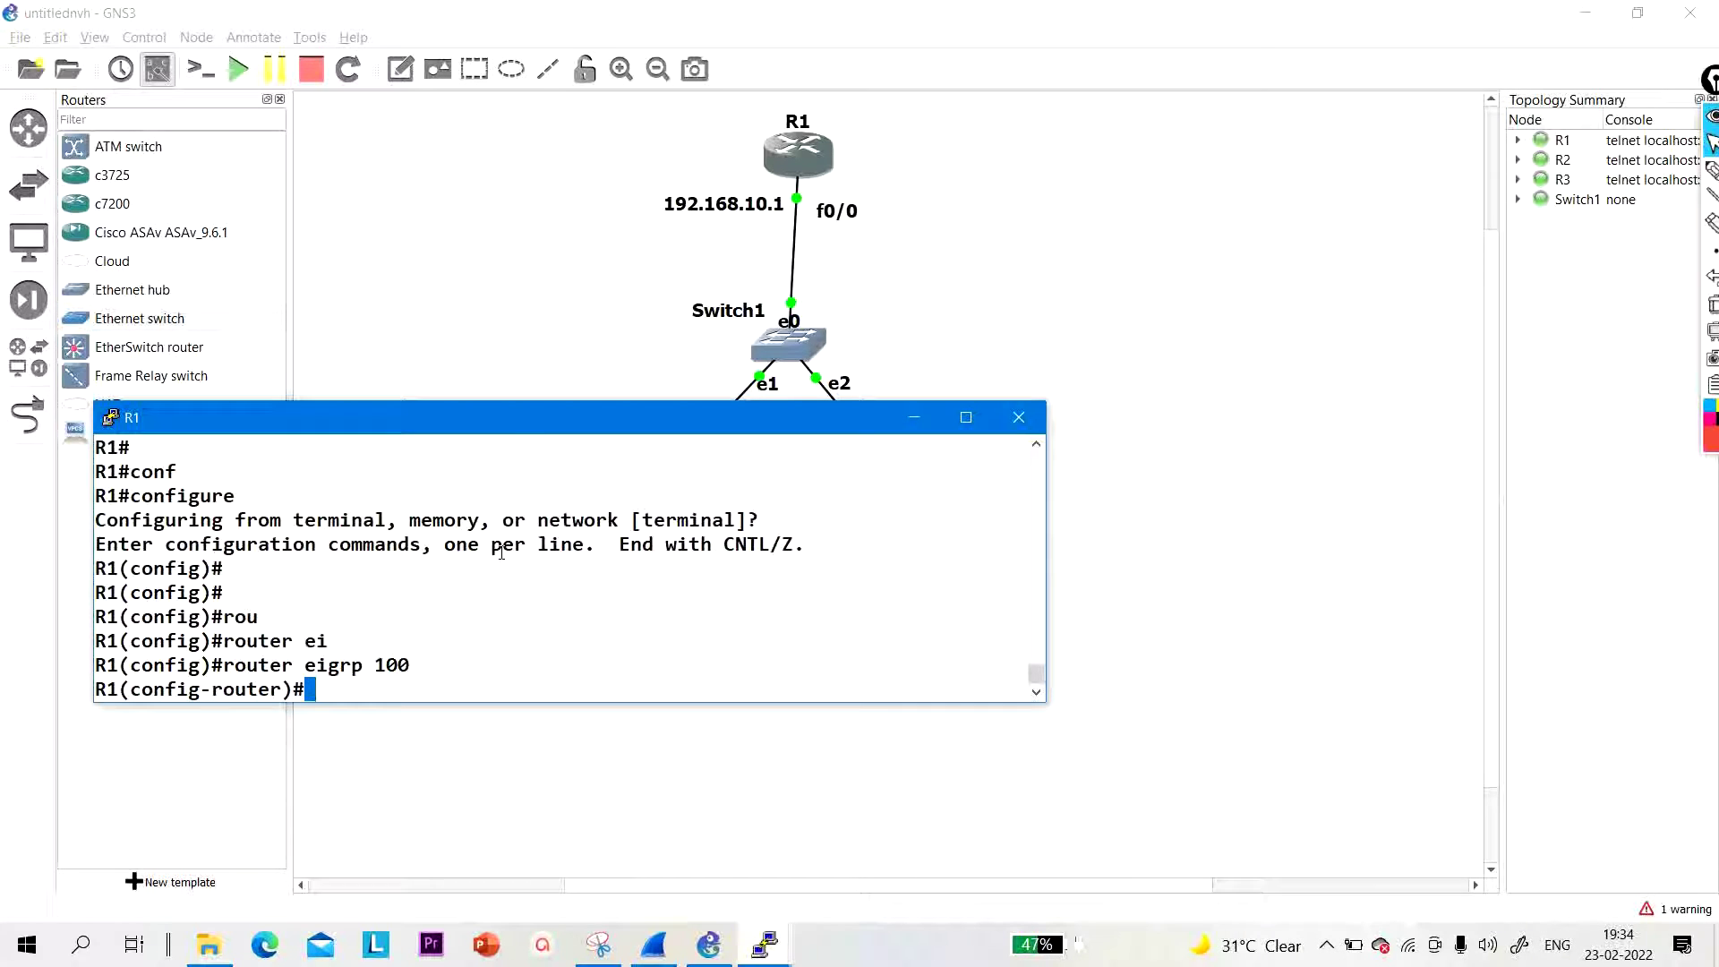
# Step: Include all of R1's interfaces in EIGRP with "network 0.0.0.0"
pyautogui.write('net')
pyautogui.press('Tab')
pyautogui.write('0')
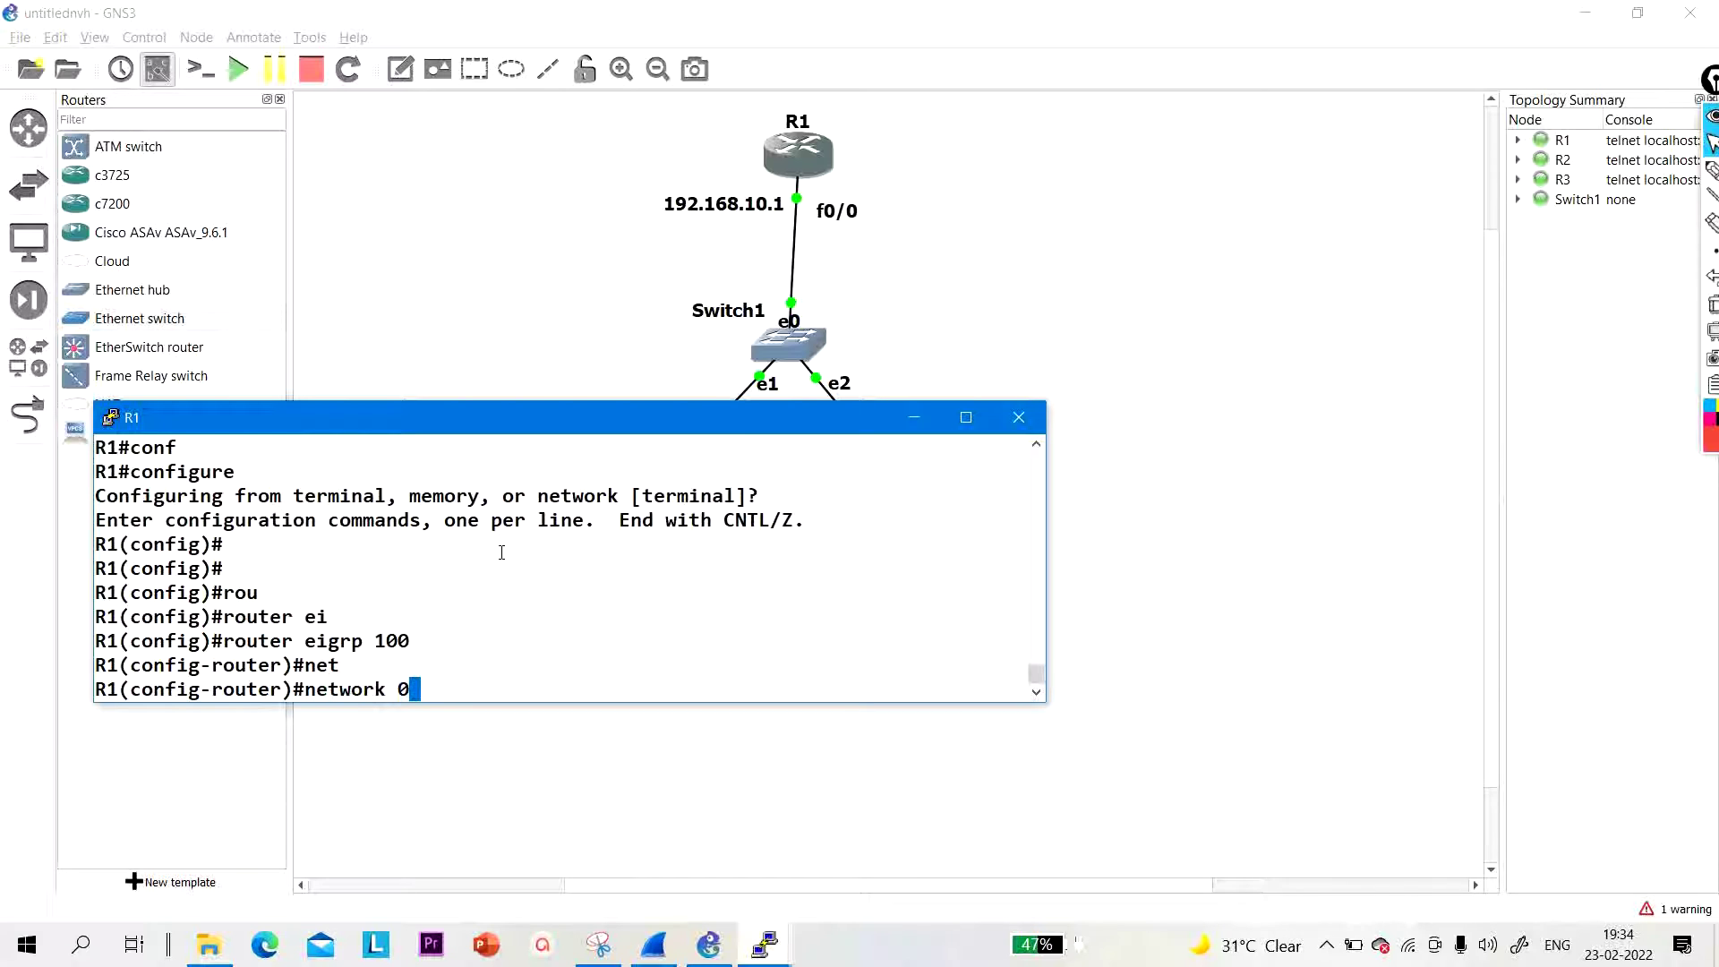
pyautogui.write('.0.0.0')
pyautogui.press('Return')
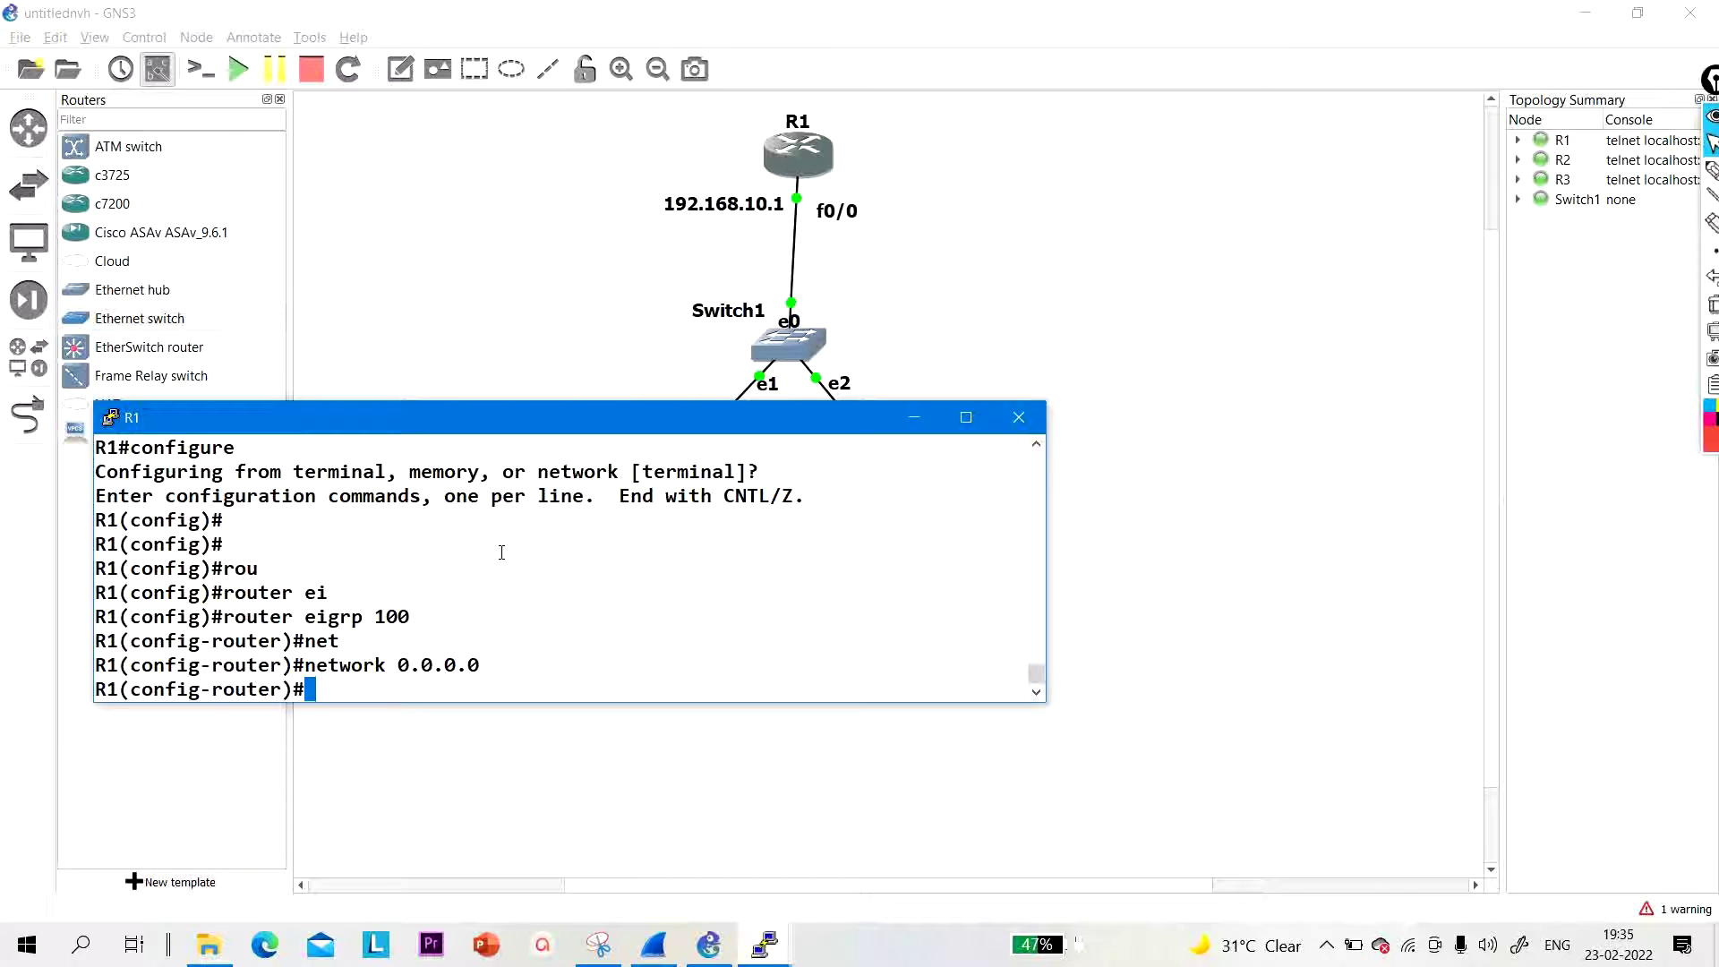
# Step: Define 192.168.10.2 as a static EIGRP neighbor on R1 with "neighbor 192.168.10.2 fastEthernet 0/0"
pyautogui.write('nei')
pyautogui.press('Tab')
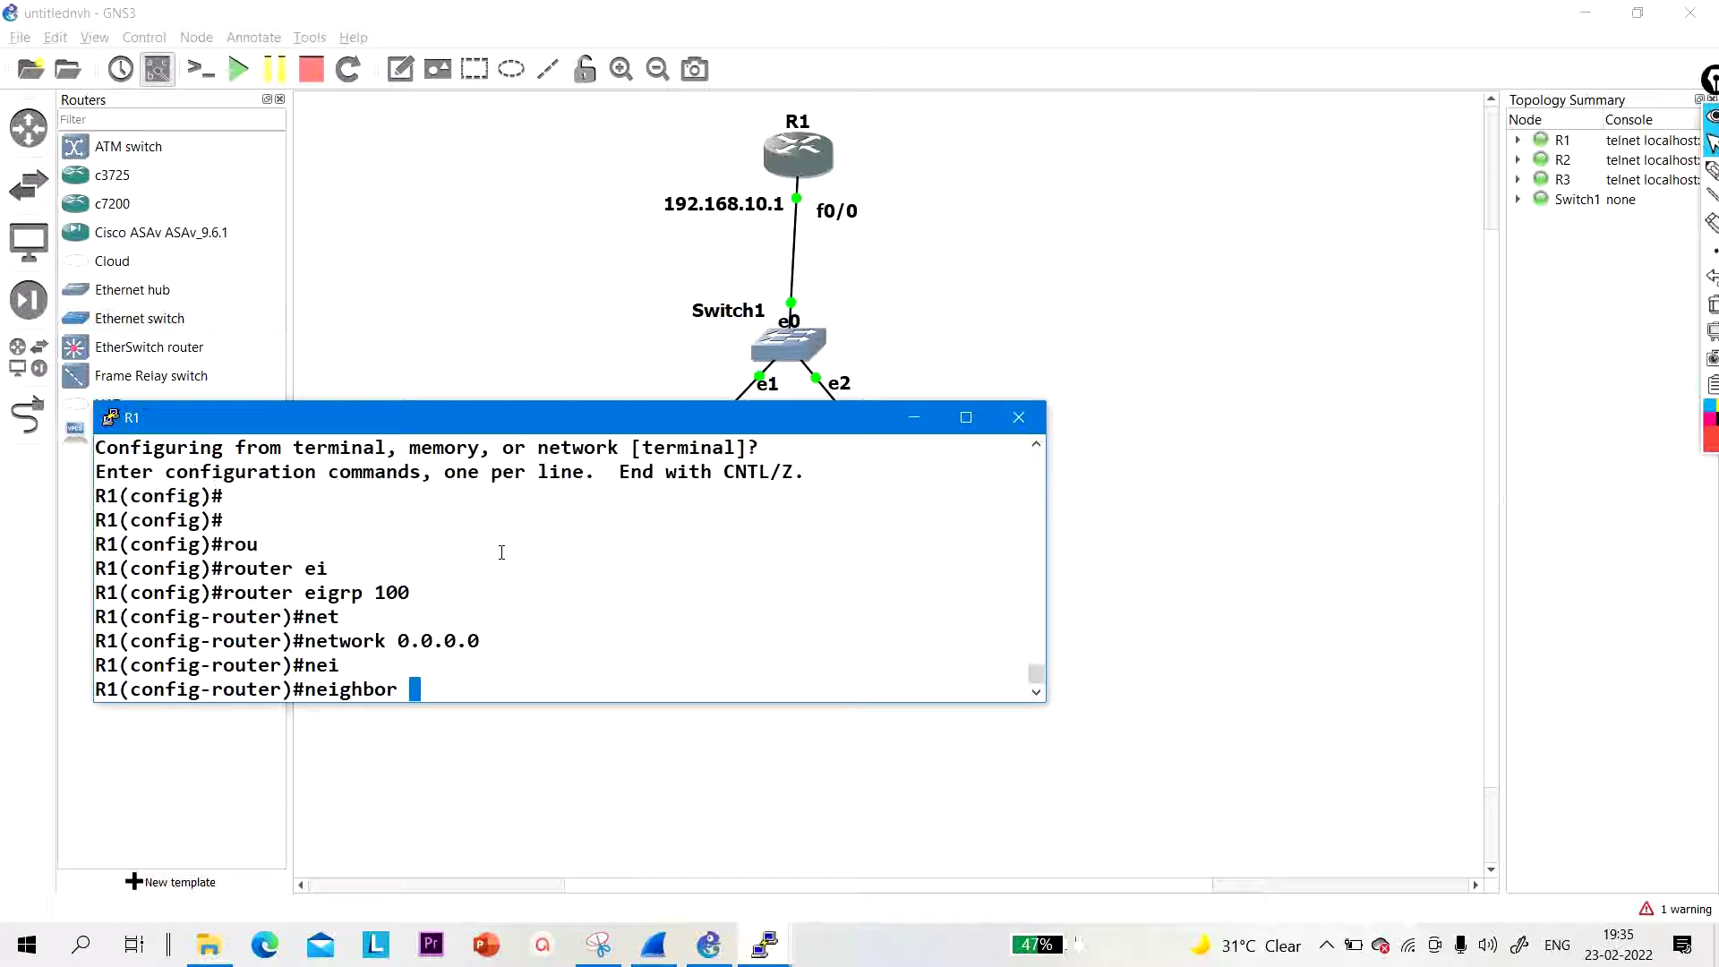
pyautogui.moveTo(513, 428); pyautogui.dragTo(751, 556)
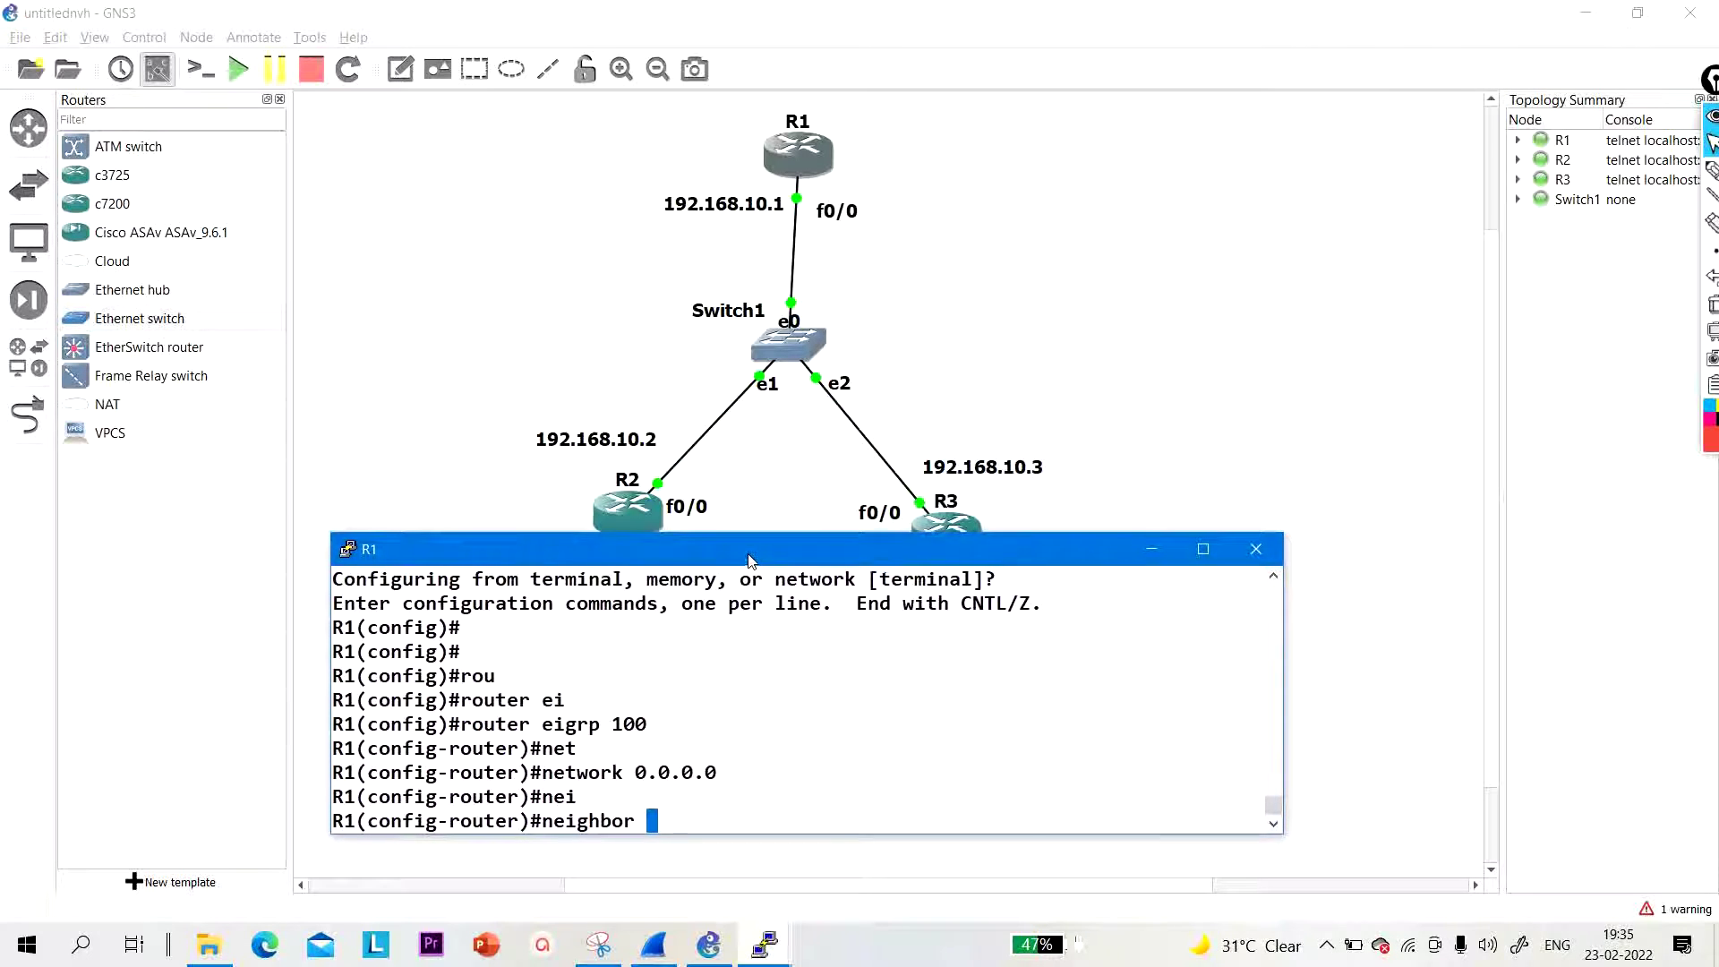
pyautogui.write('192.16')
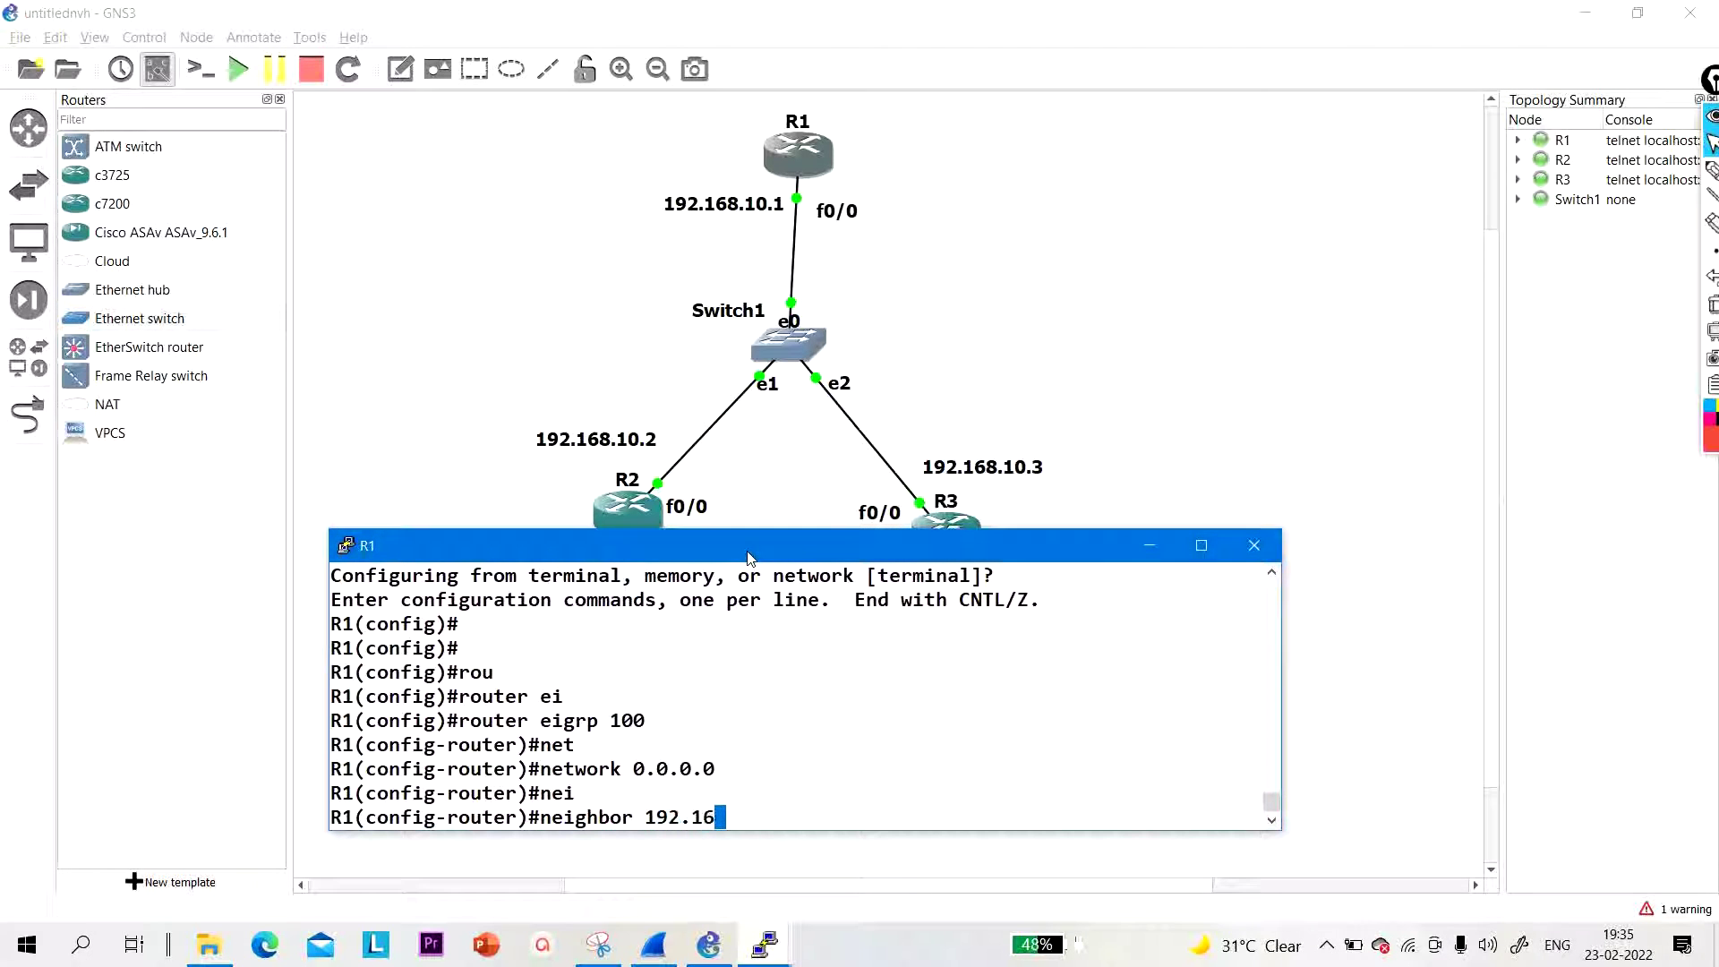
pyautogui.write('8.10.2 fas')
pyautogui.press('Tab')
pyautogui.write('0/0')
pyautogui.press('Return')
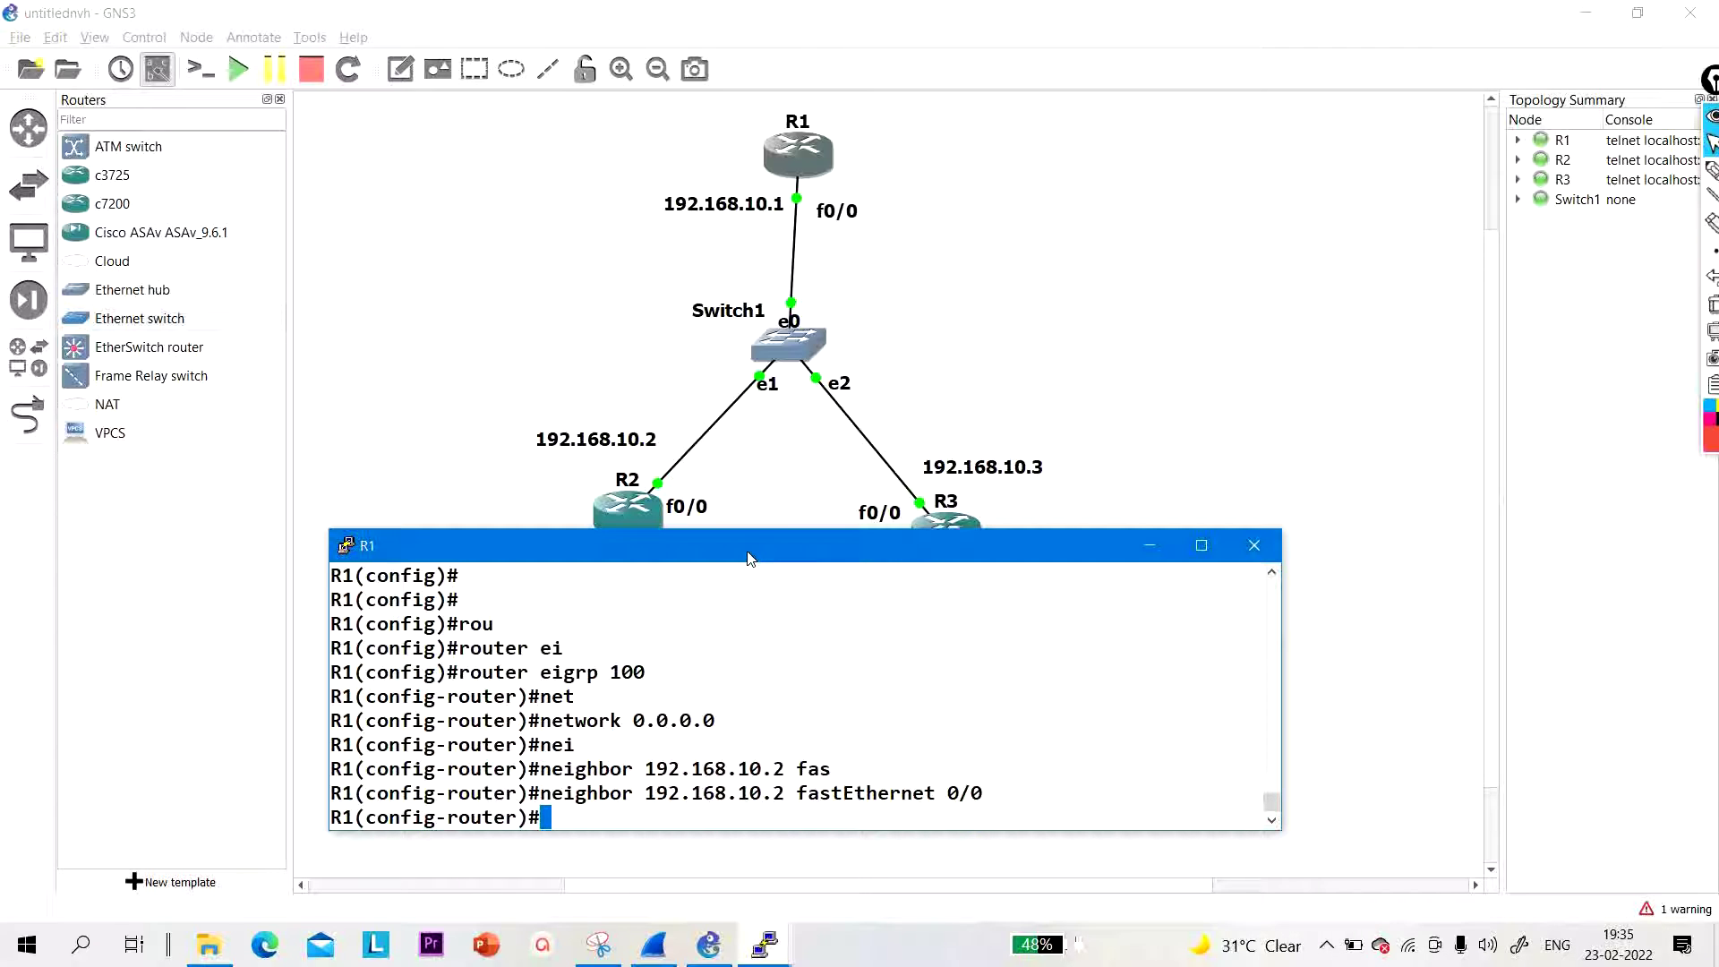
# Step: Define R3 as a second static neighbor on R1 with "neighbor 192.168.10.3 fastEthernet 0/0"
pyautogui.write('nei')
pyautogui.press('Tab')
pyautogui.write('1')
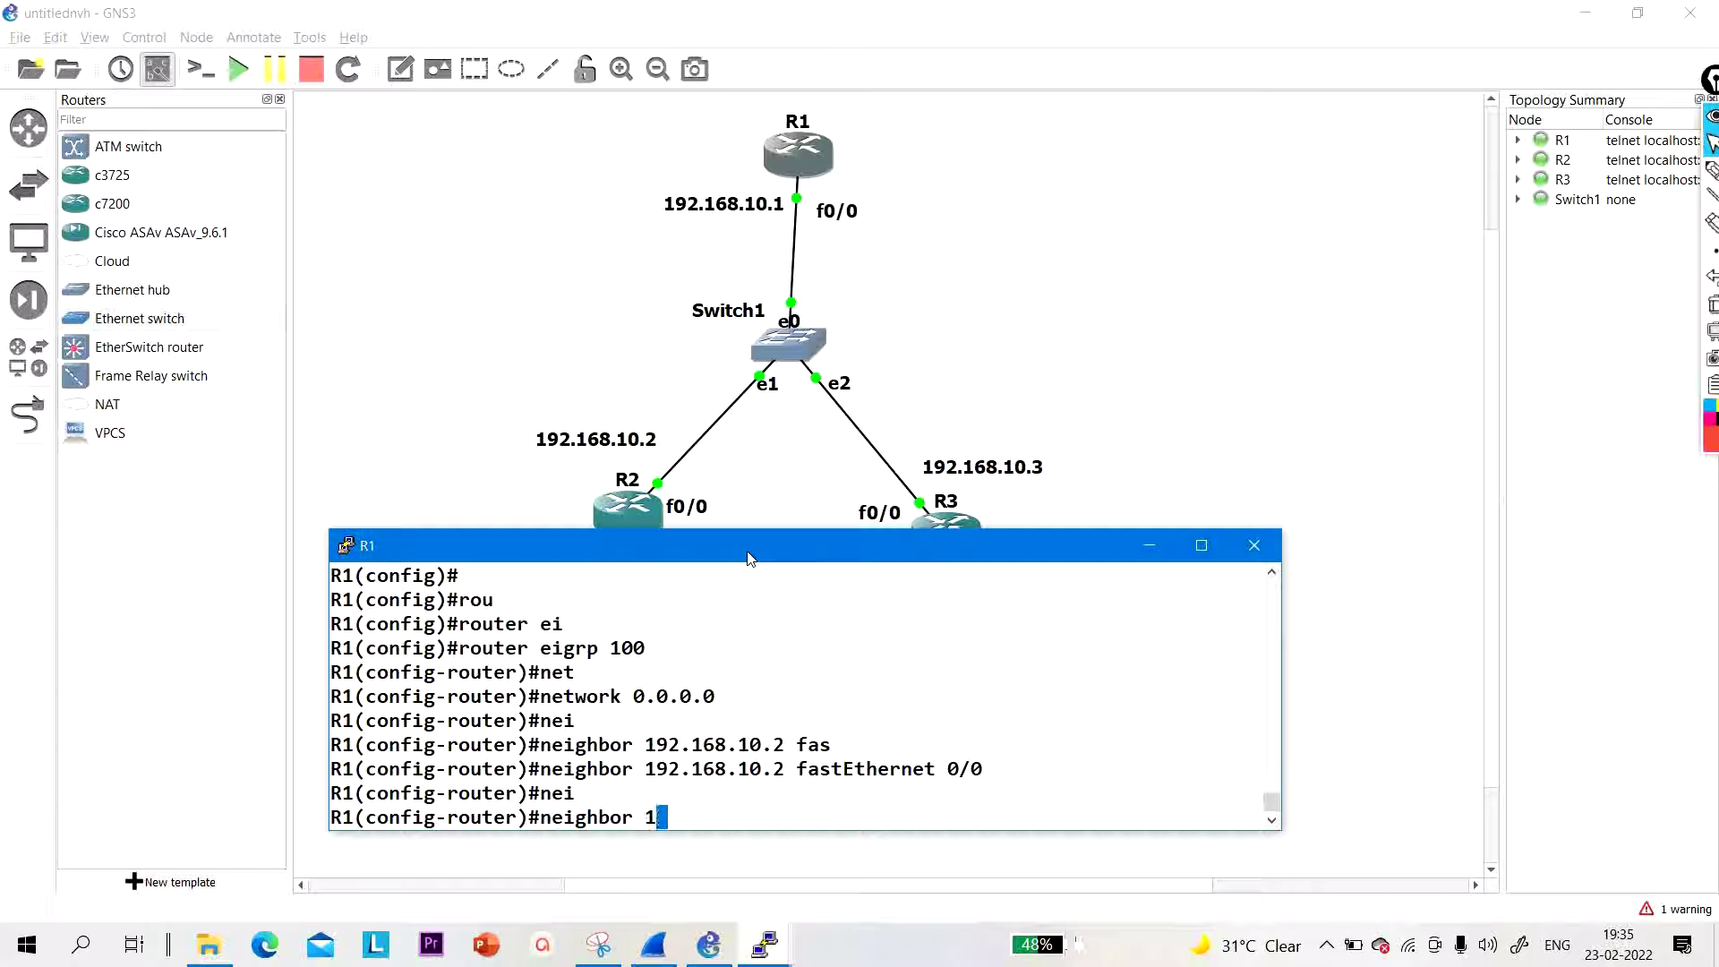
pyautogui.write('92.168.10.3 fas')
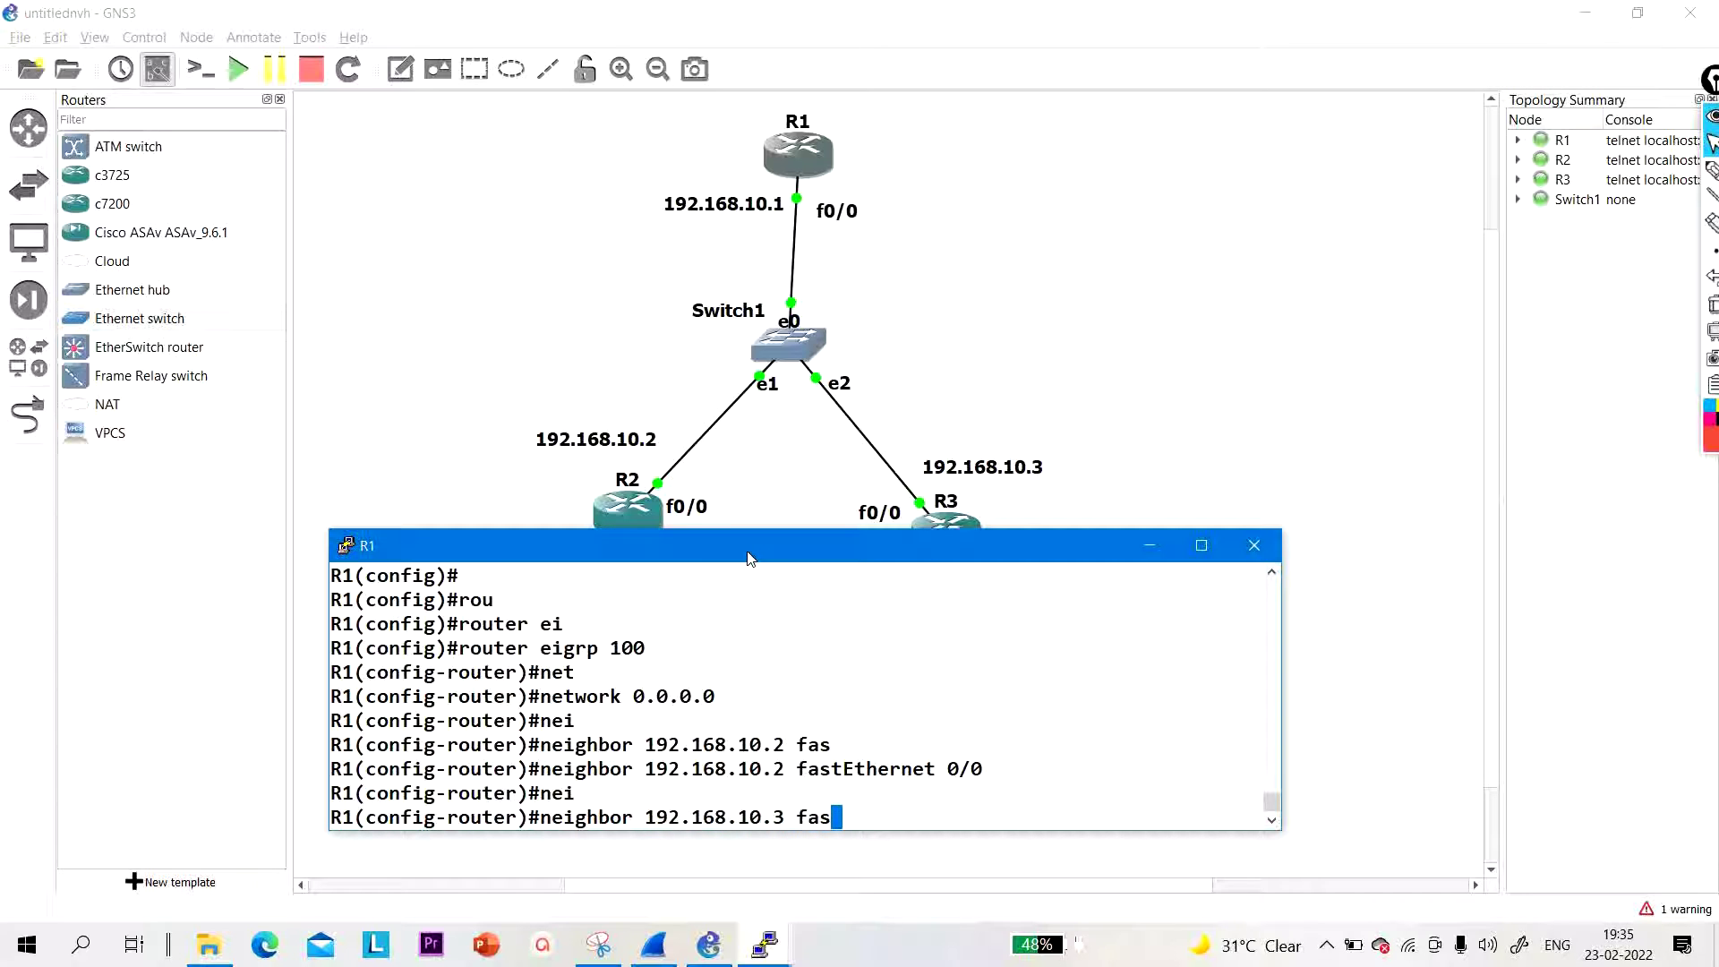
pyautogui.press('Tab')
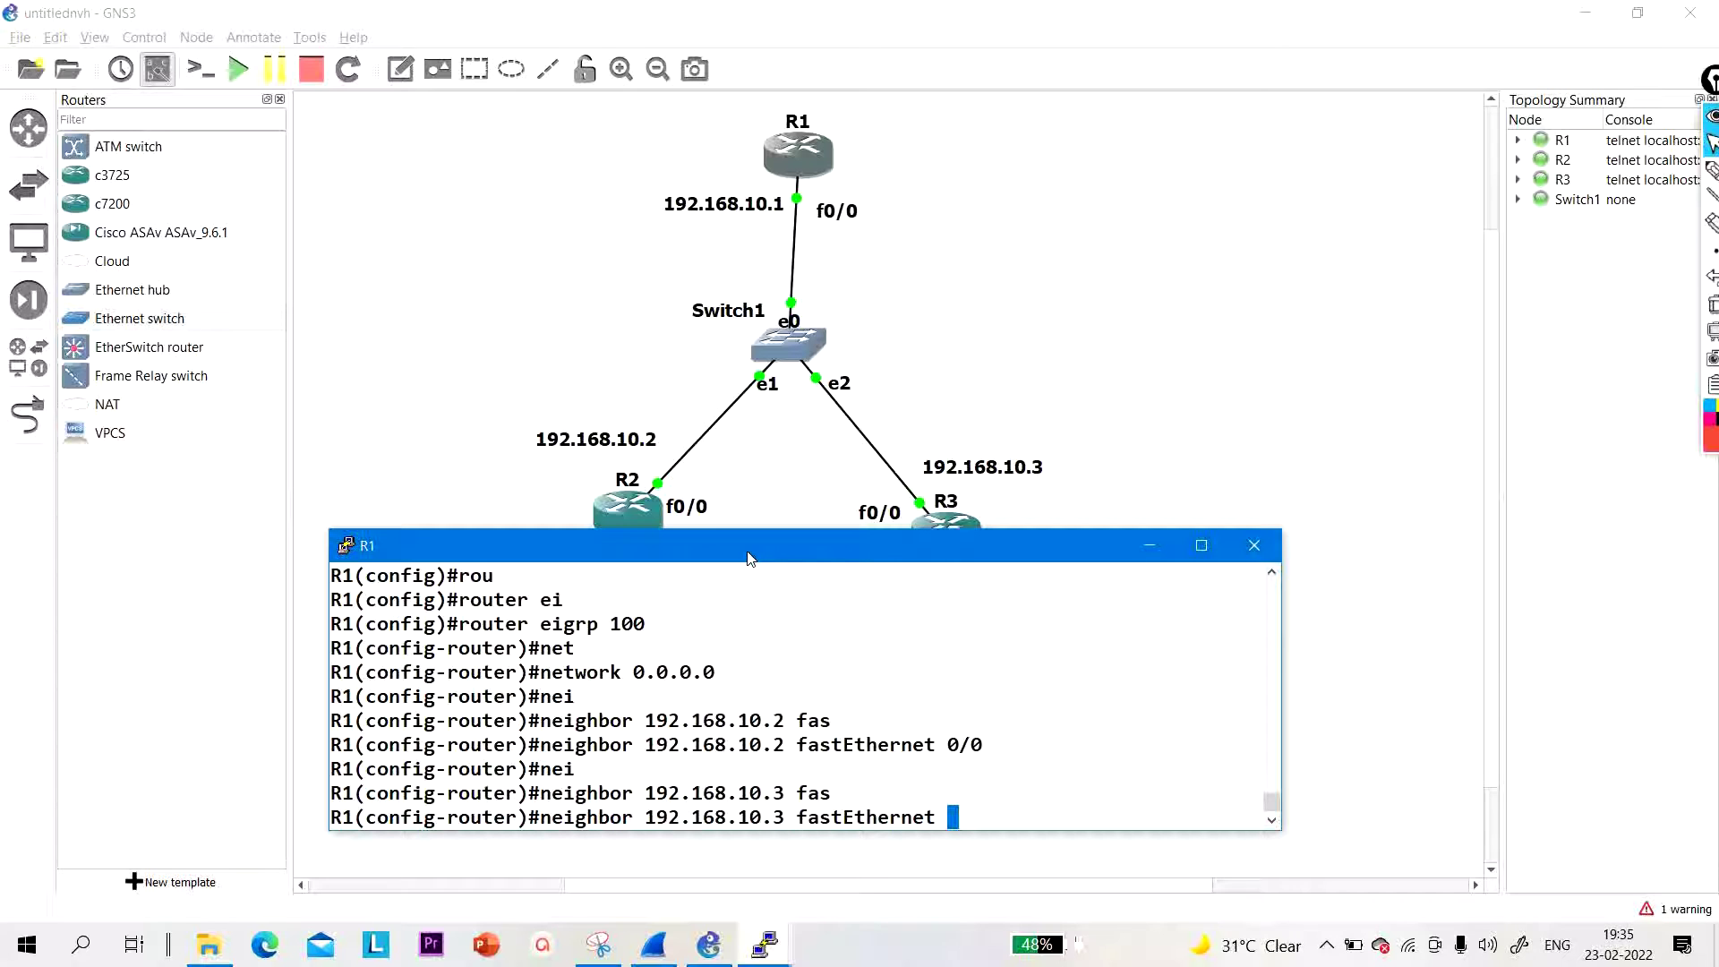
pyautogui.write('0/0')
pyautogui.press('Return')
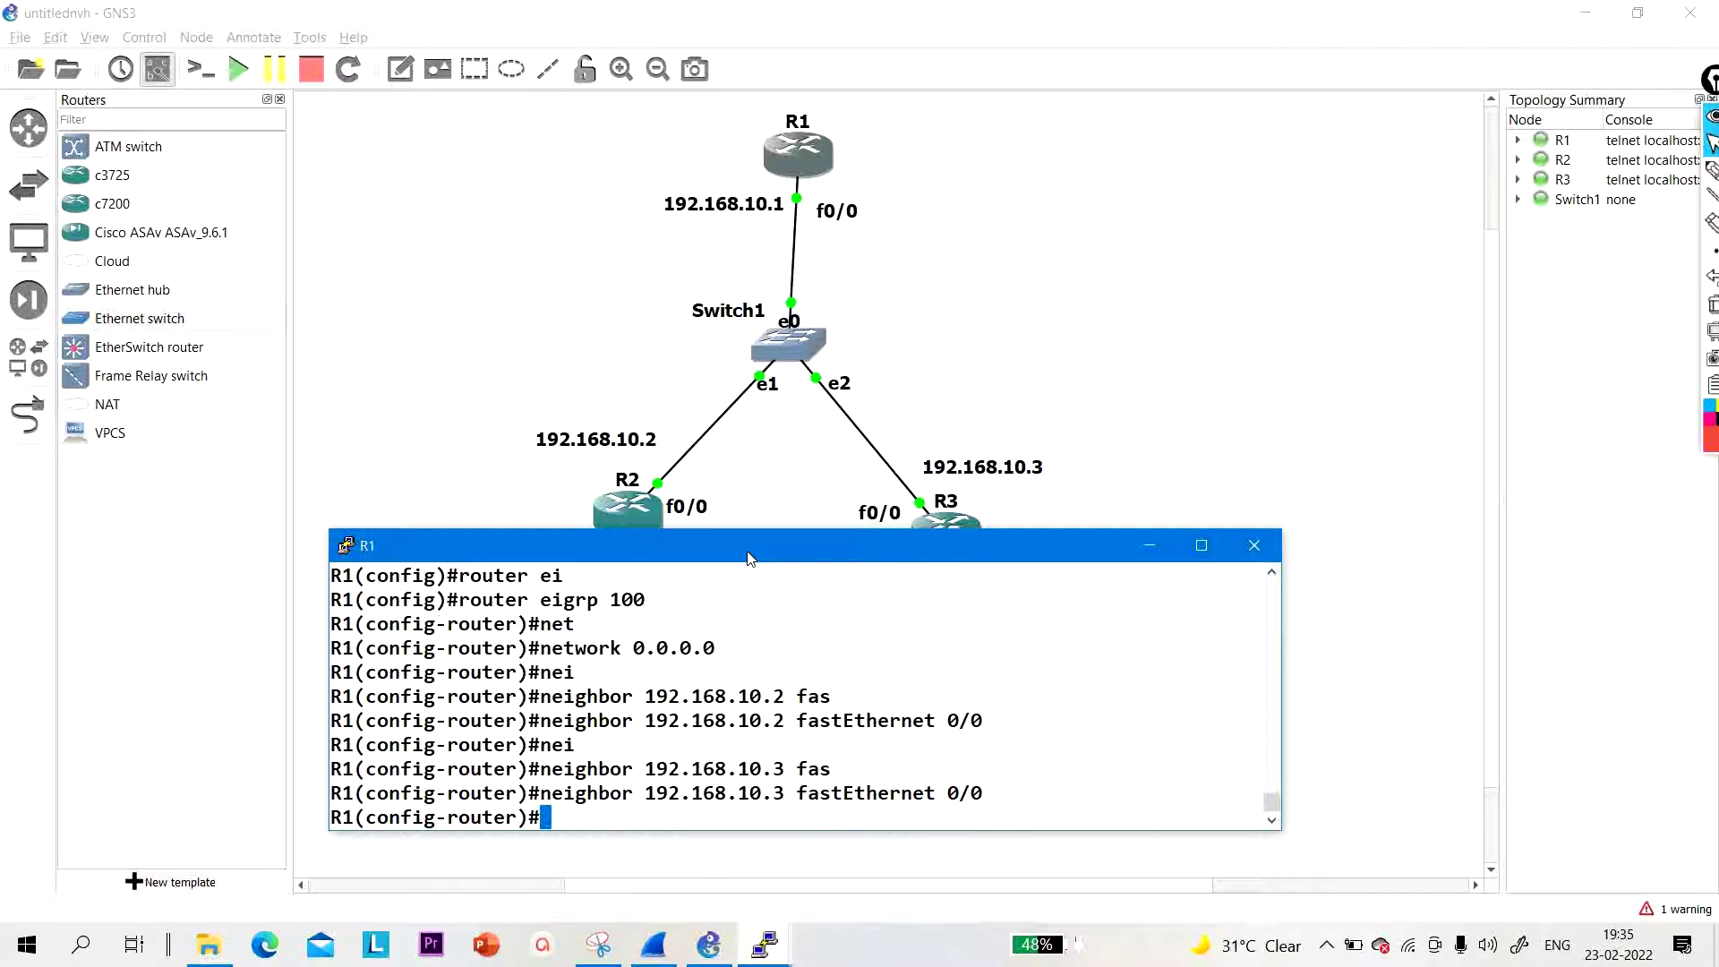
# Step: Put R1's console away, open R2's console and enter global configuration mode from the terminal
pyautogui.click(1148, 545)
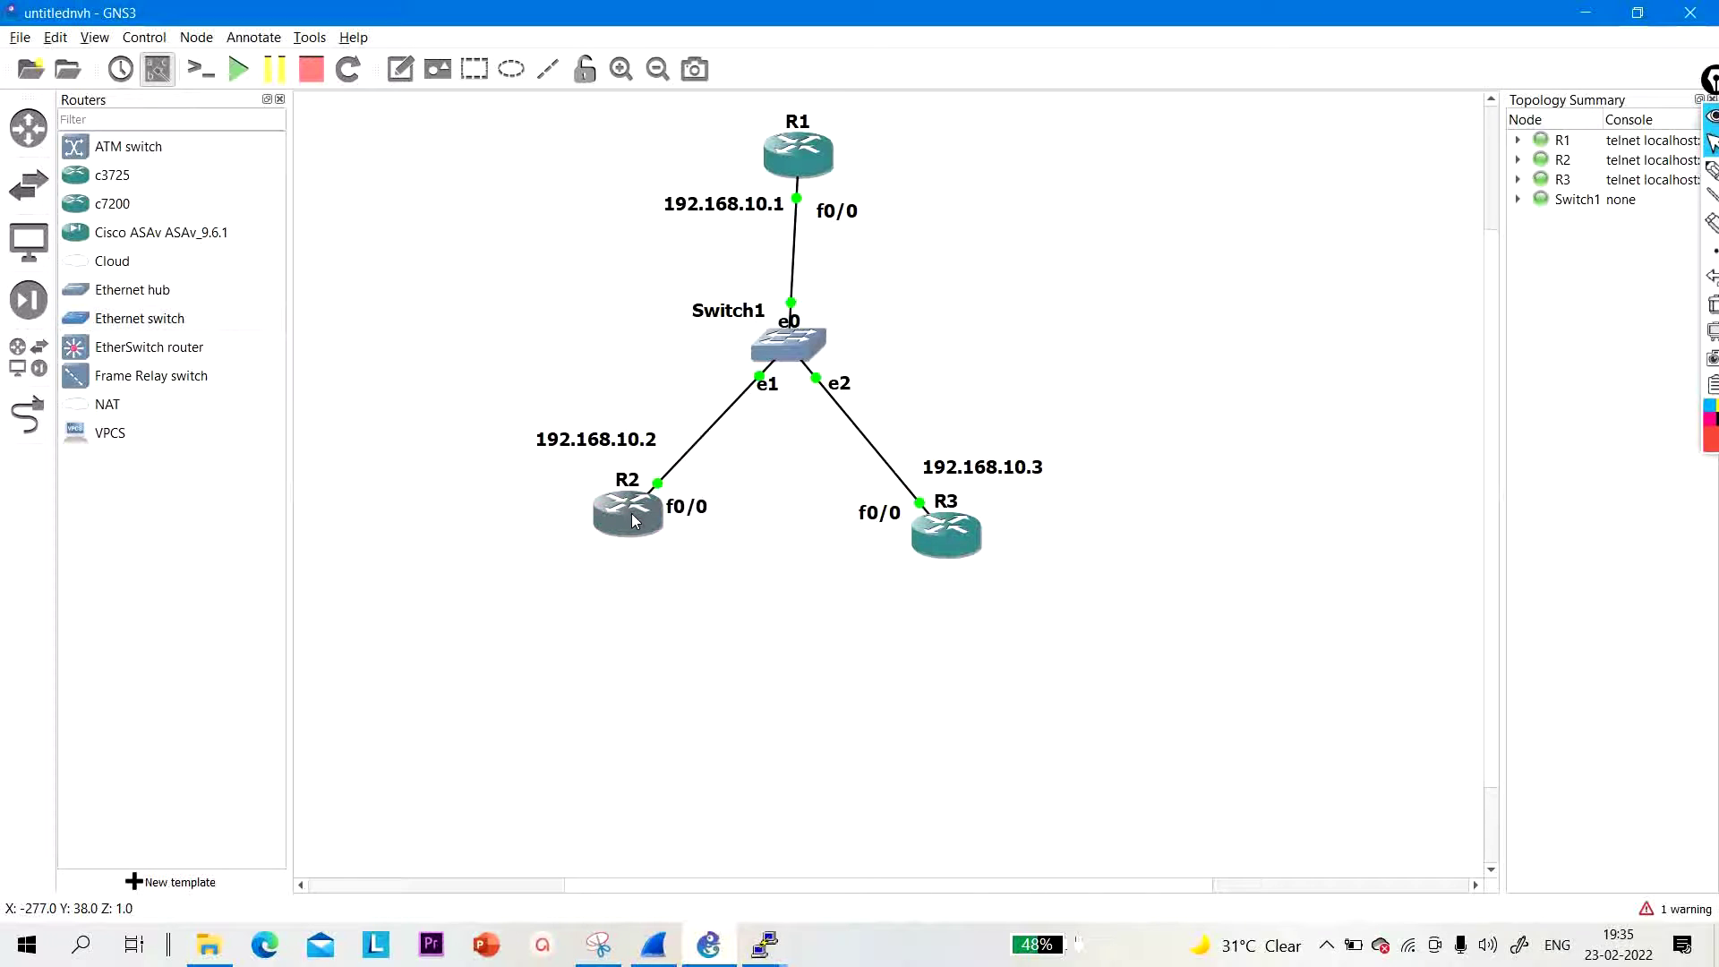
pyautogui.doubleClick(632, 517)
pyautogui.moveTo(674, 294); pyautogui.dragTo(725, 236)
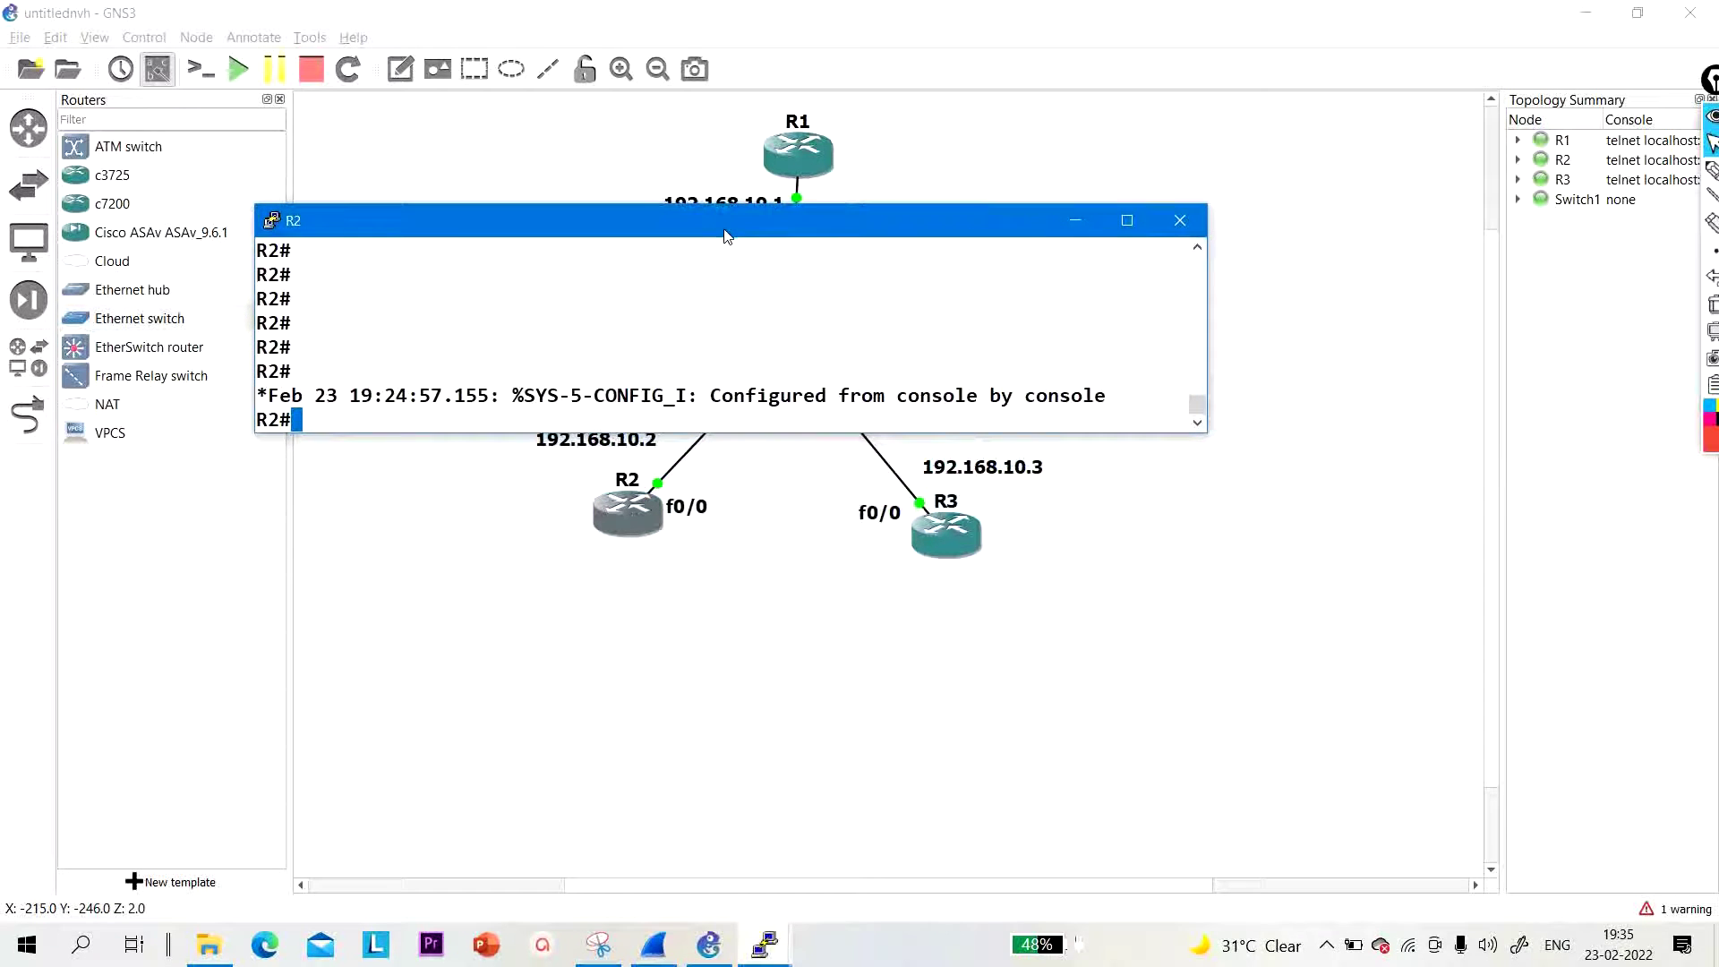
pyautogui.press('Return')
pyautogui.press('Return')
pyautogui.press('Return')
pyautogui.press('Return')
pyautogui.press('Return')
pyautogui.write('conf')
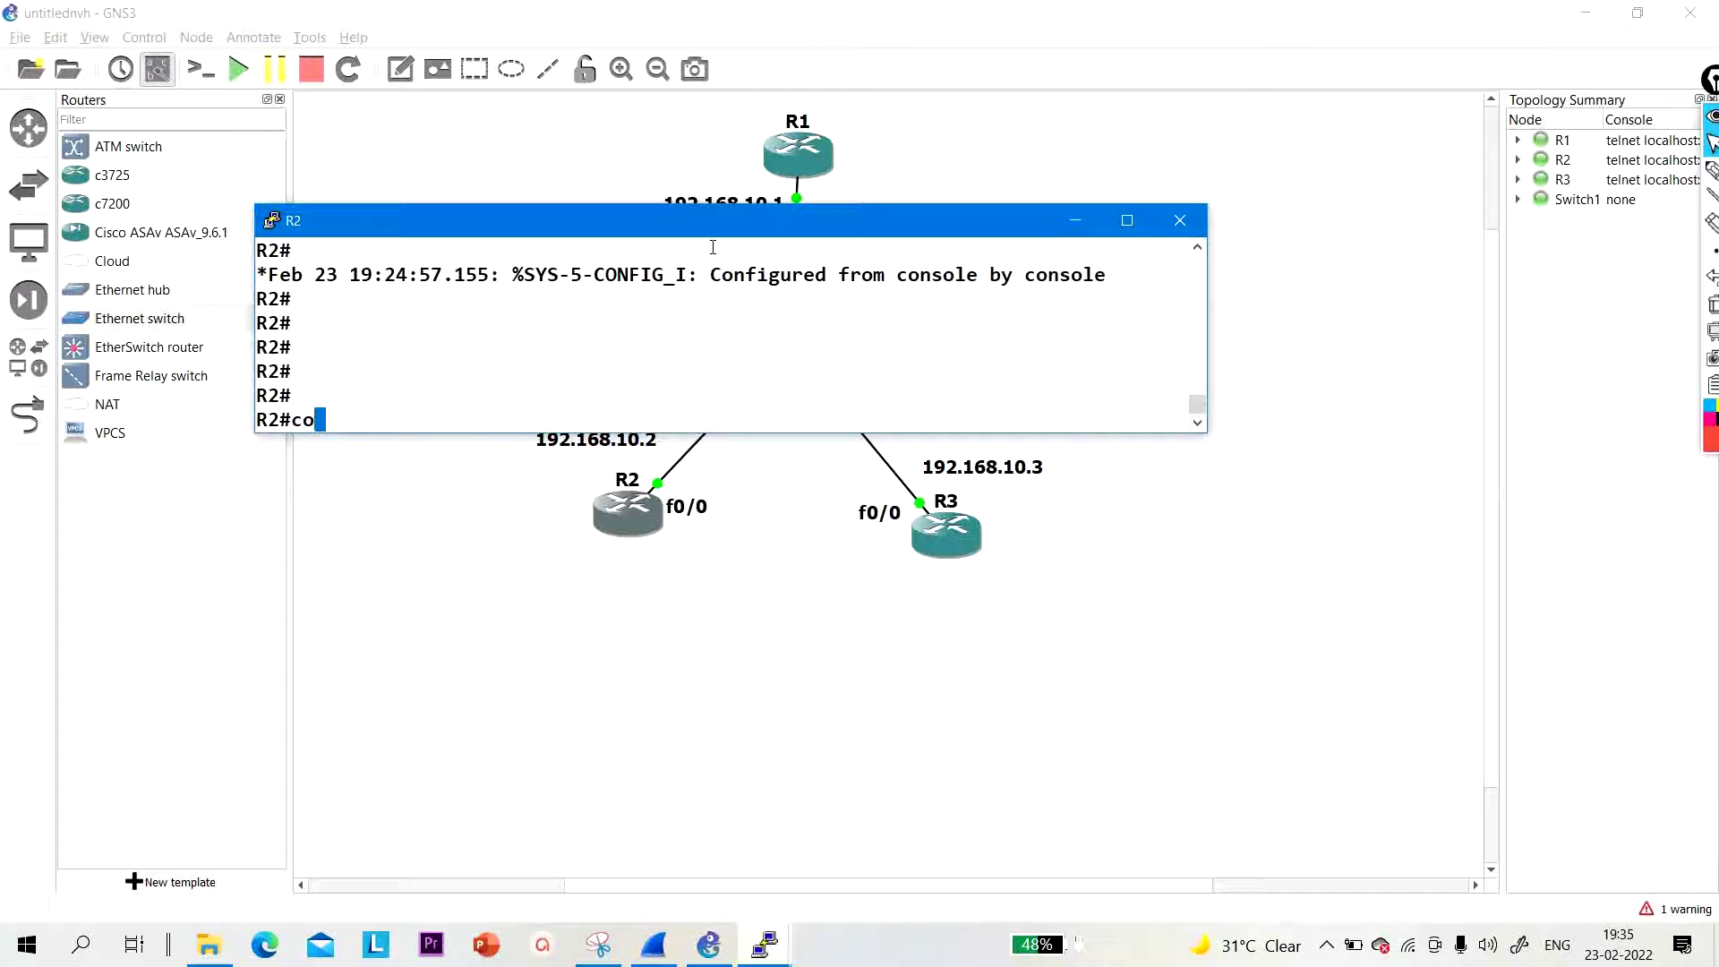
pyautogui.press('Tab')
pyautogui.press('Return')
pyautogui.press('Return')
pyautogui.press('Return')
pyautogui.press('Return')
pyautogui.press('Return')
pyautogui.press('Return')
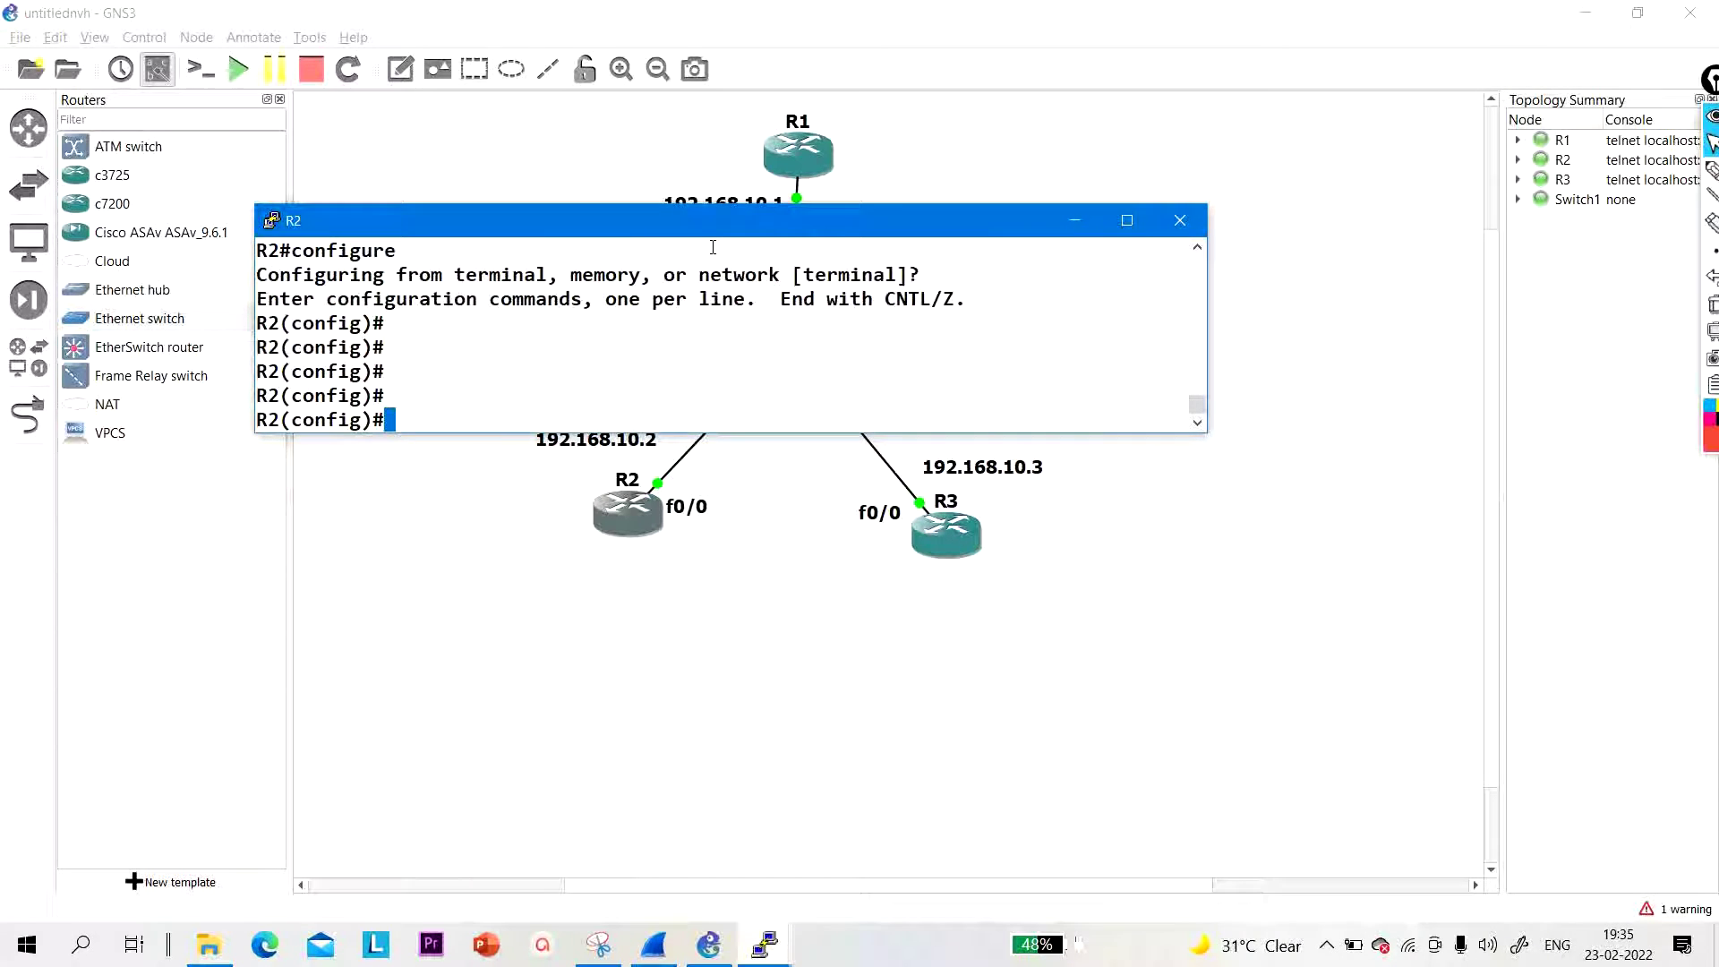
# Step: Enter EIGRP router configuration on R2 with "router eigrp 100"
pyautogui.write('rou')
pyautogui.press('Tab')
pyautogui.write('ter ei')
pyautogui.press('Tab')
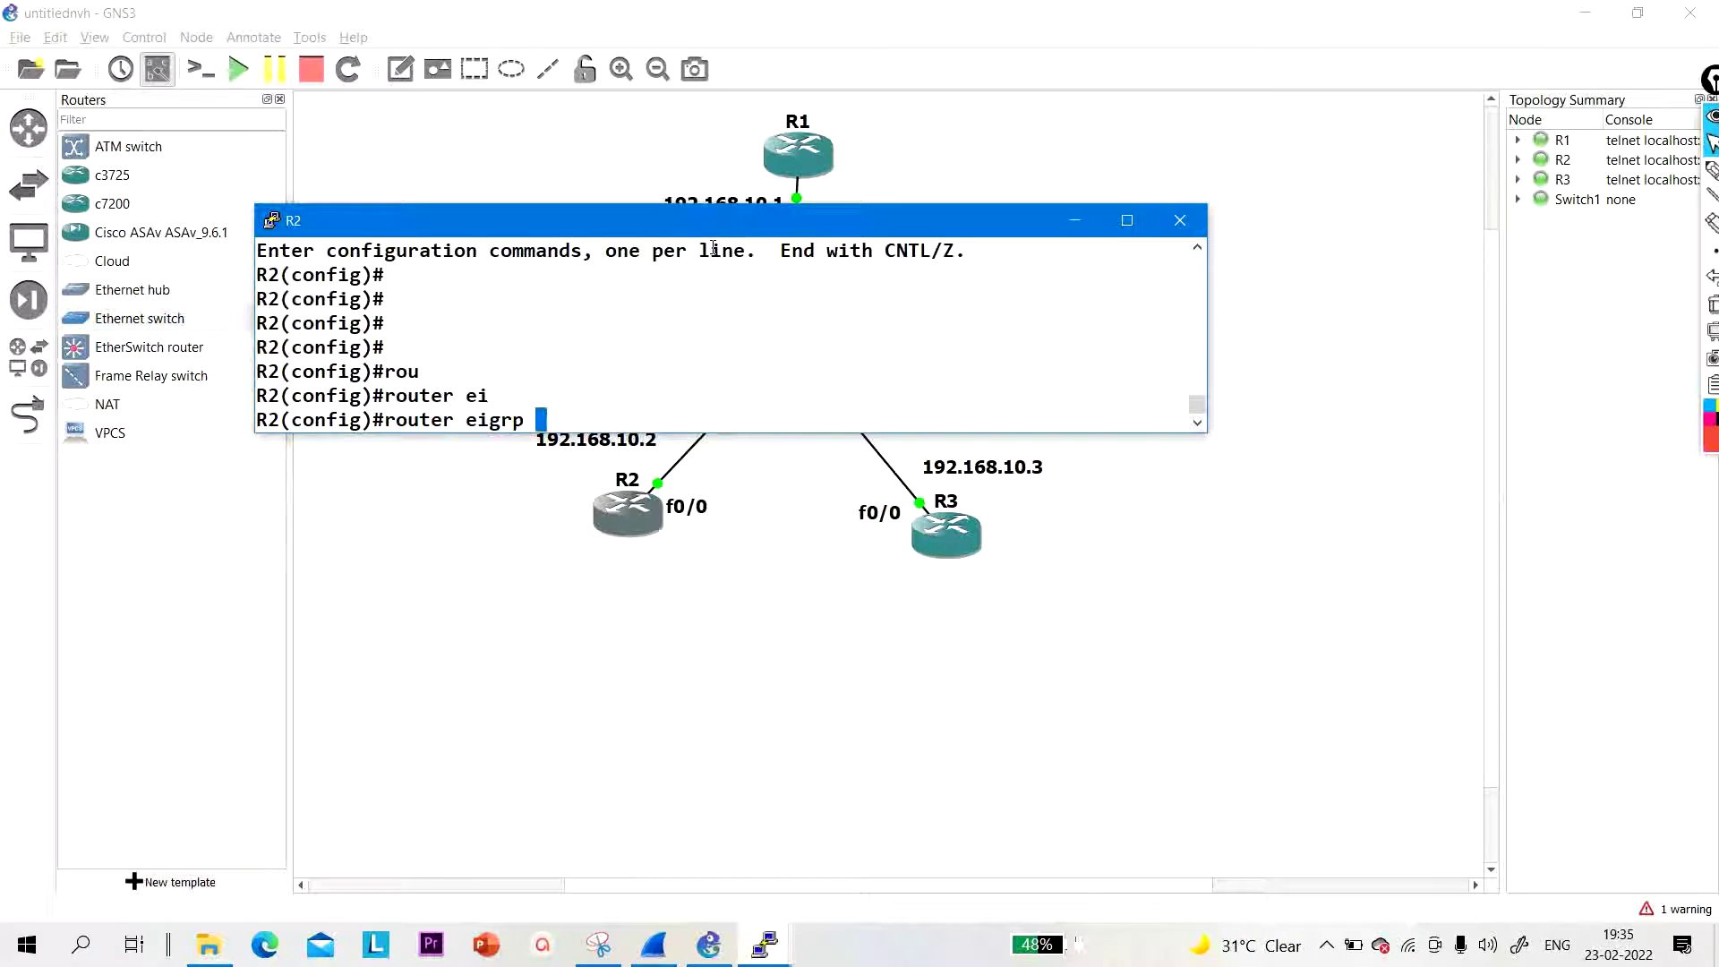
pyautogui.write('100')
pyautogui.press('Return')
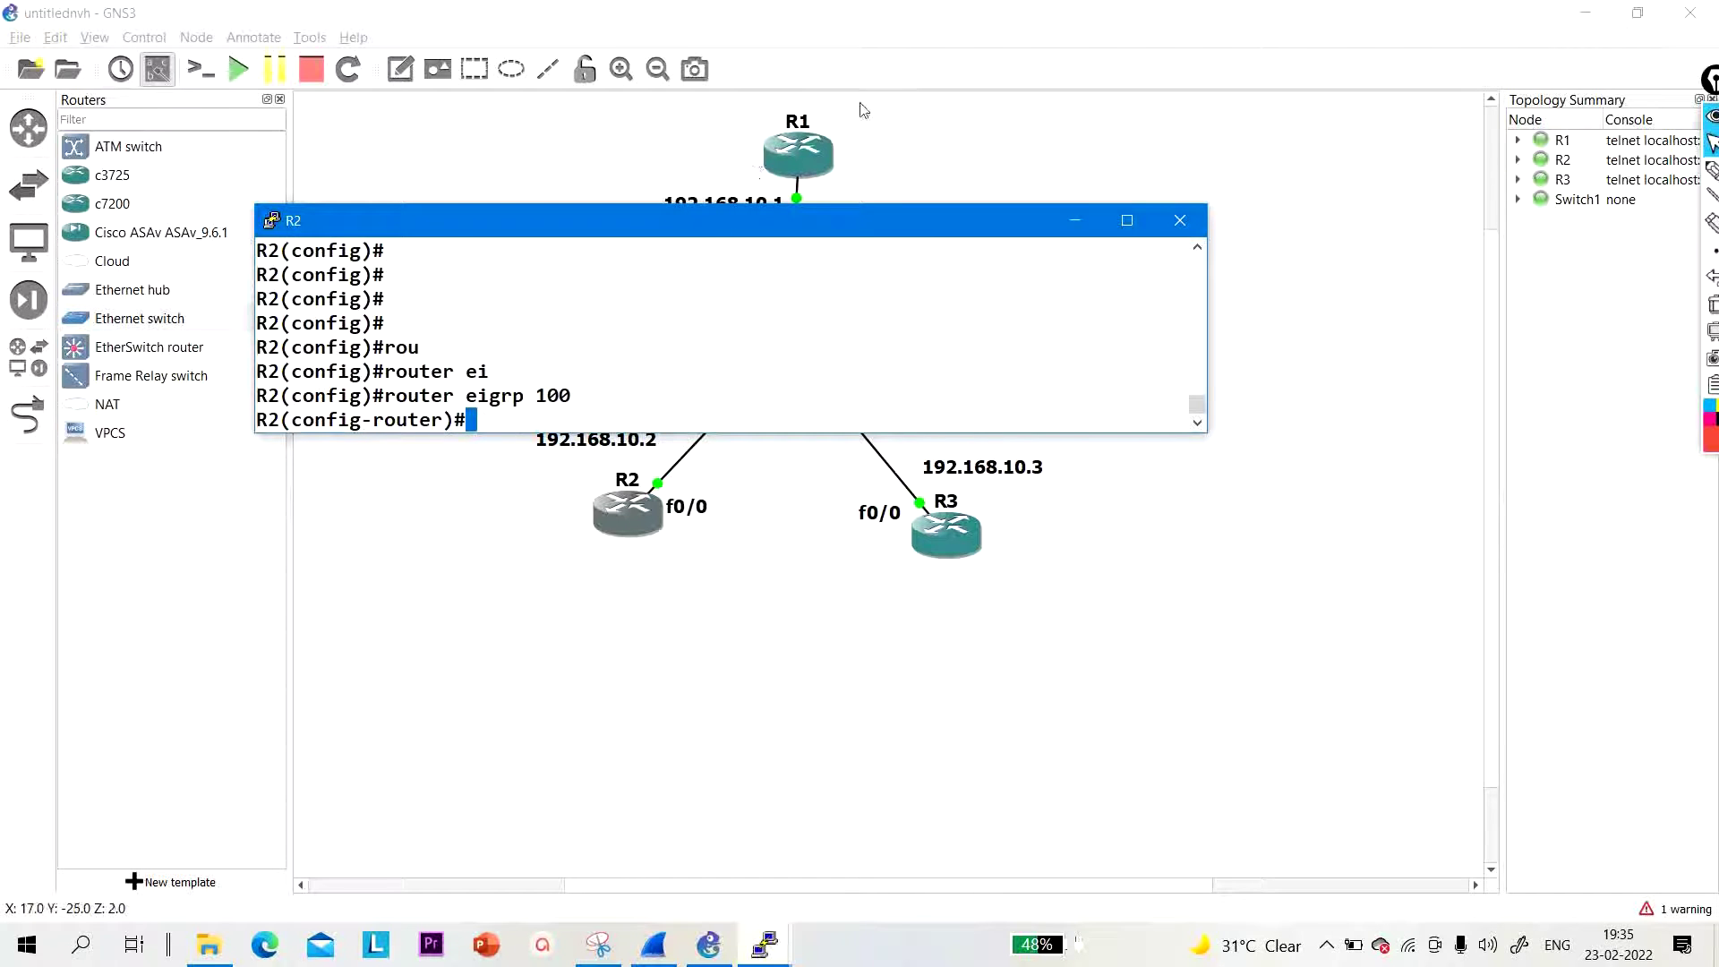
# Step: Move R2's console below the topology and include all of its interfaces in EIGRP with "network 0.0.0.0"
pyautogui.moveTo(836, 216); pyautogui.dragTo(849, 612)
pyautogui.write('nei')
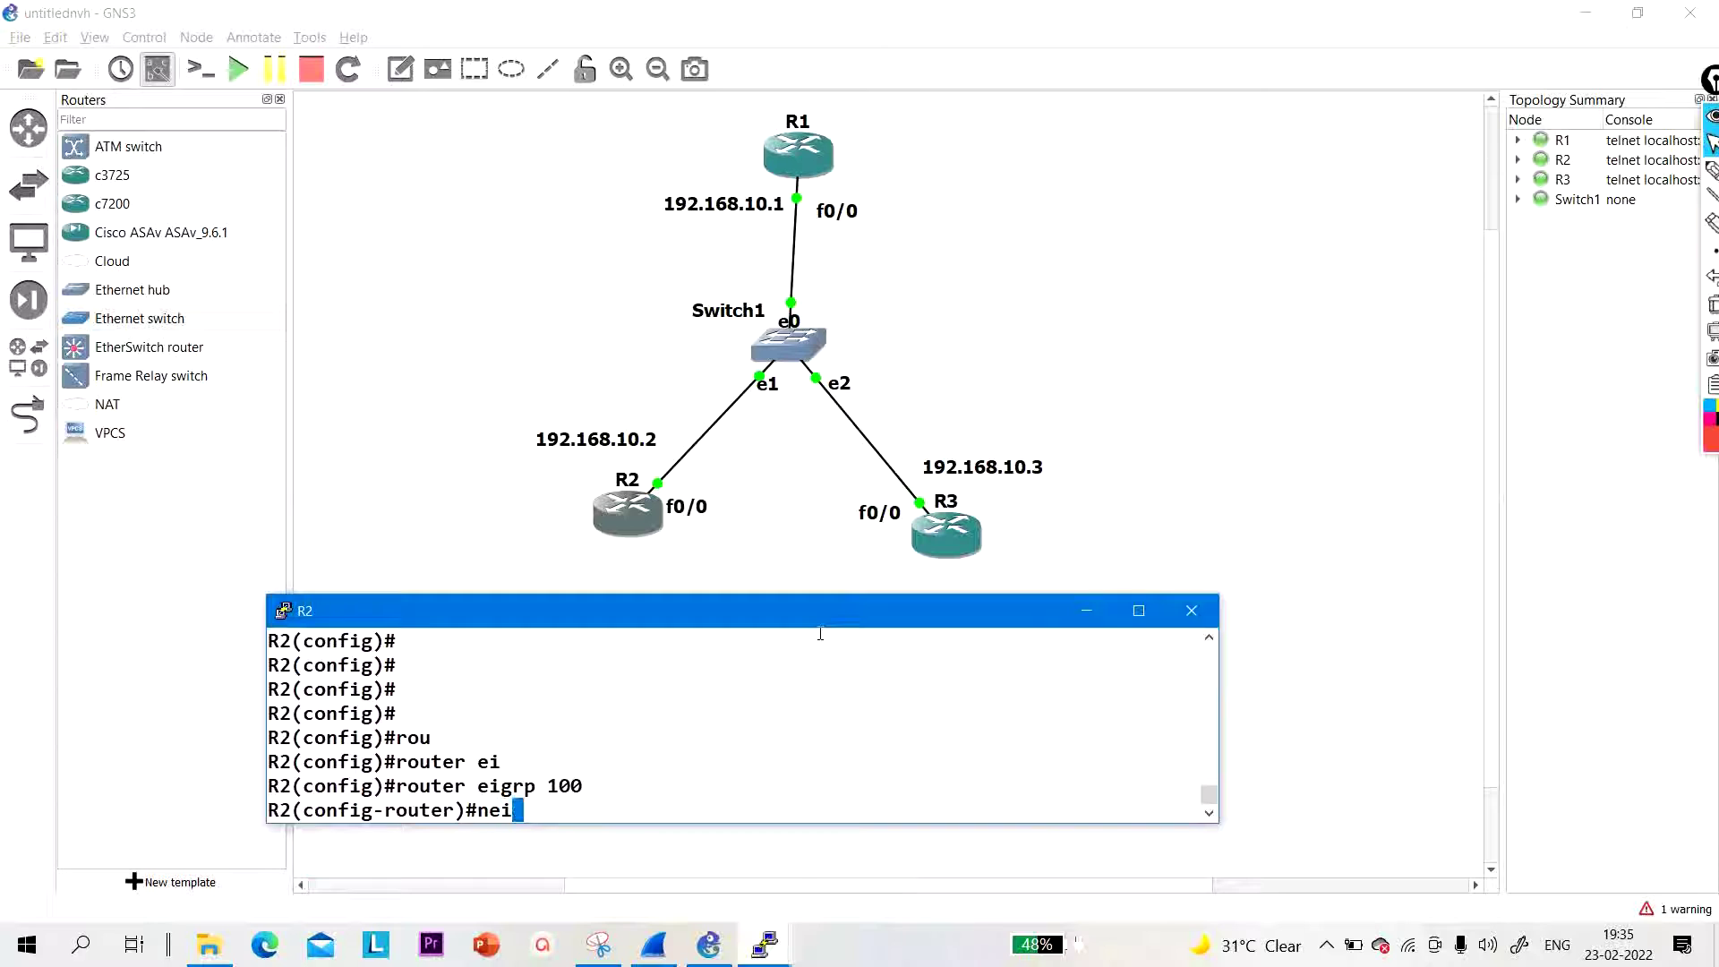
pyautogui.press('Tab')
pyautogui.press('BackSpace')
pyautogui.press('BackSpace')
pyautogui.press('BackSpace')
pyautogui.press('BackSpace')
pyautogui.press('BackSpace')
pyautogui.press('BackSpace')
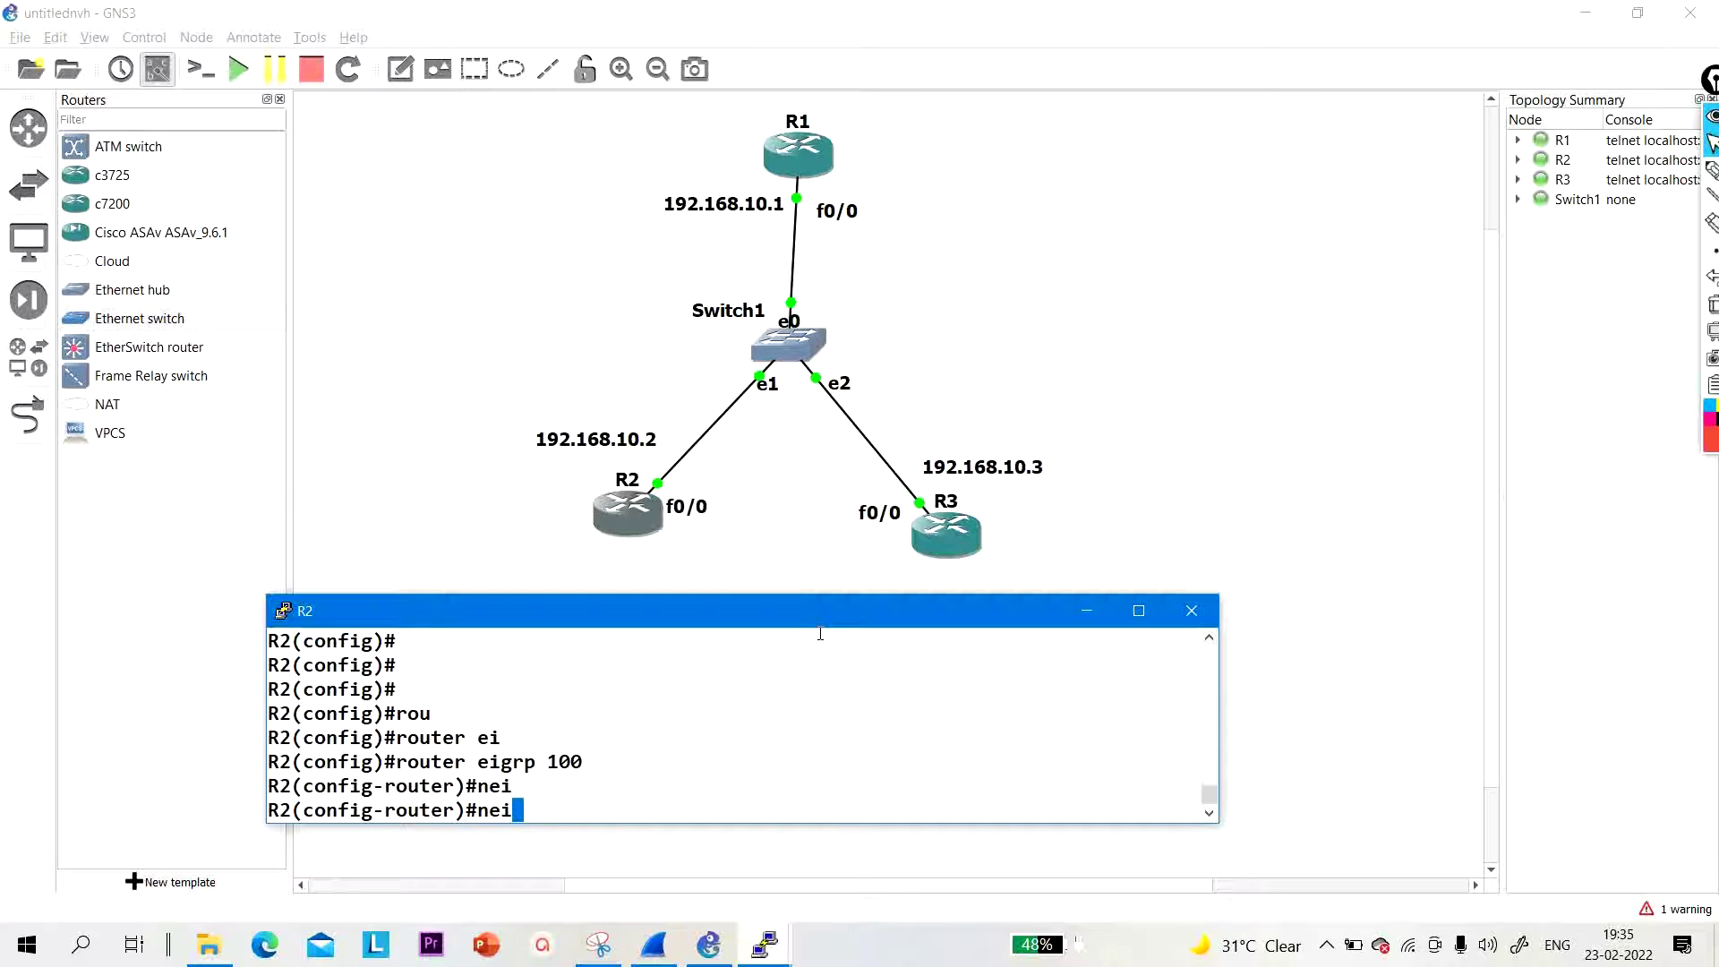
pyautogui.write('t')
pyautogui.press('Tab')
pyautogui.write('0.0.0.0')
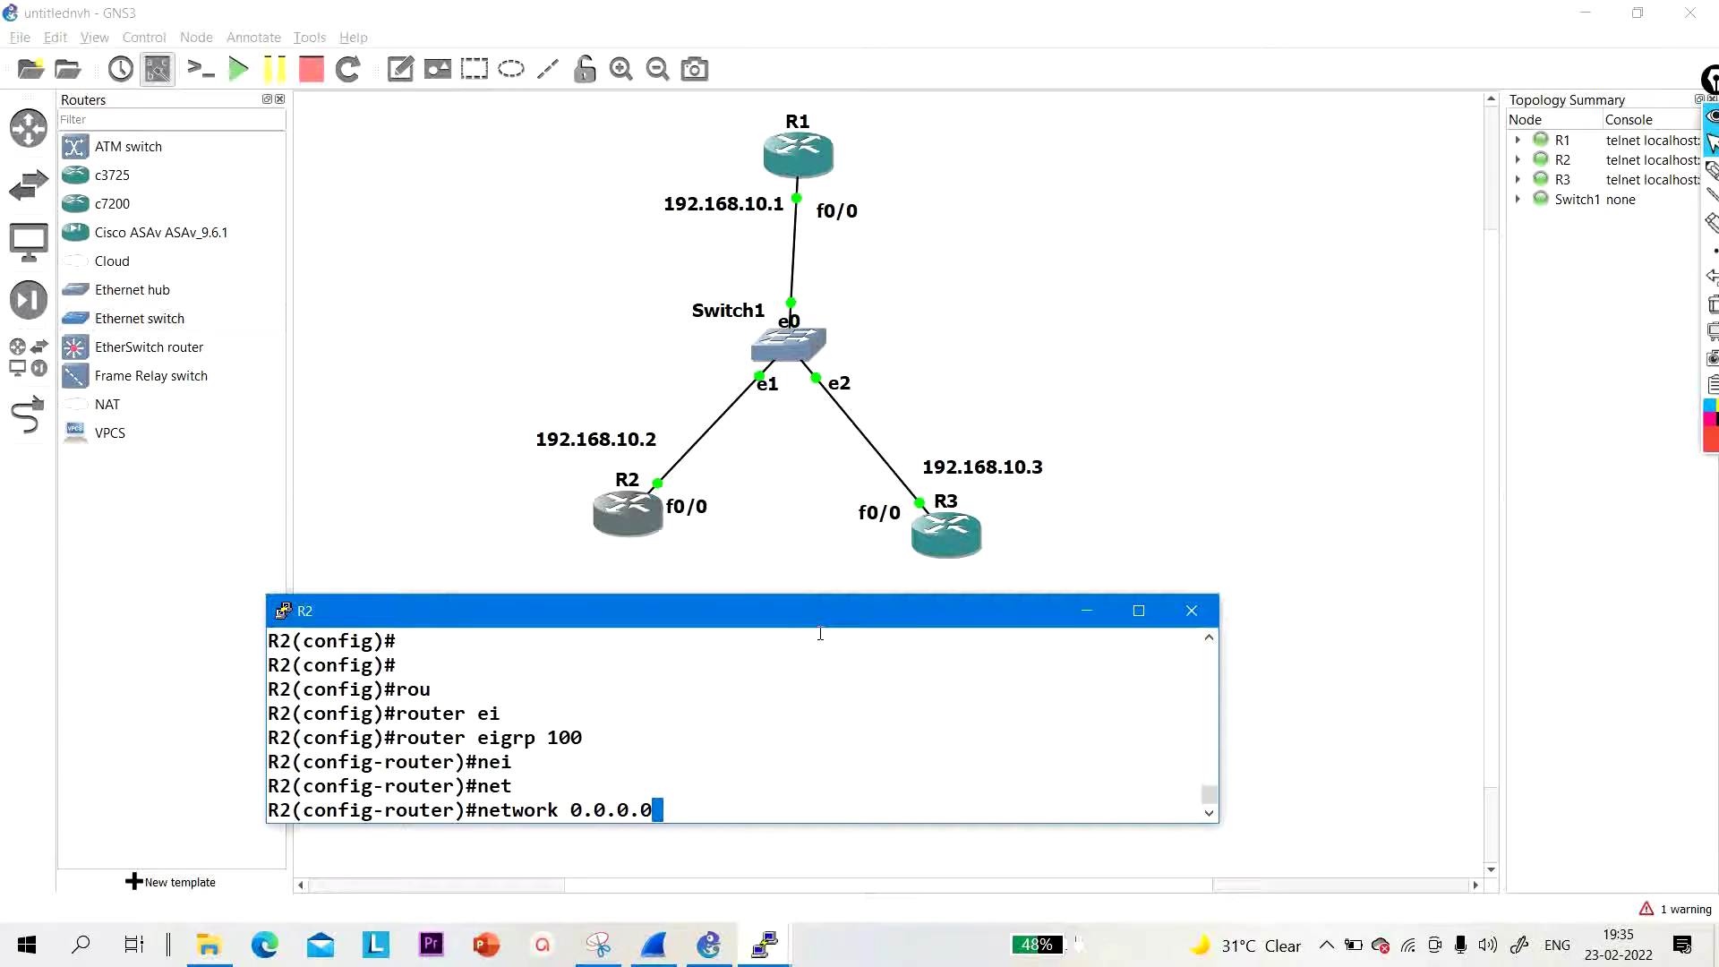
pyautogui.press('Return')
# Step: Define R1 as a static EIGRP neighbor on R2 with "neighbor 192.168.10.1 fastEthernet 0/0"
pyautogui.write('nei')
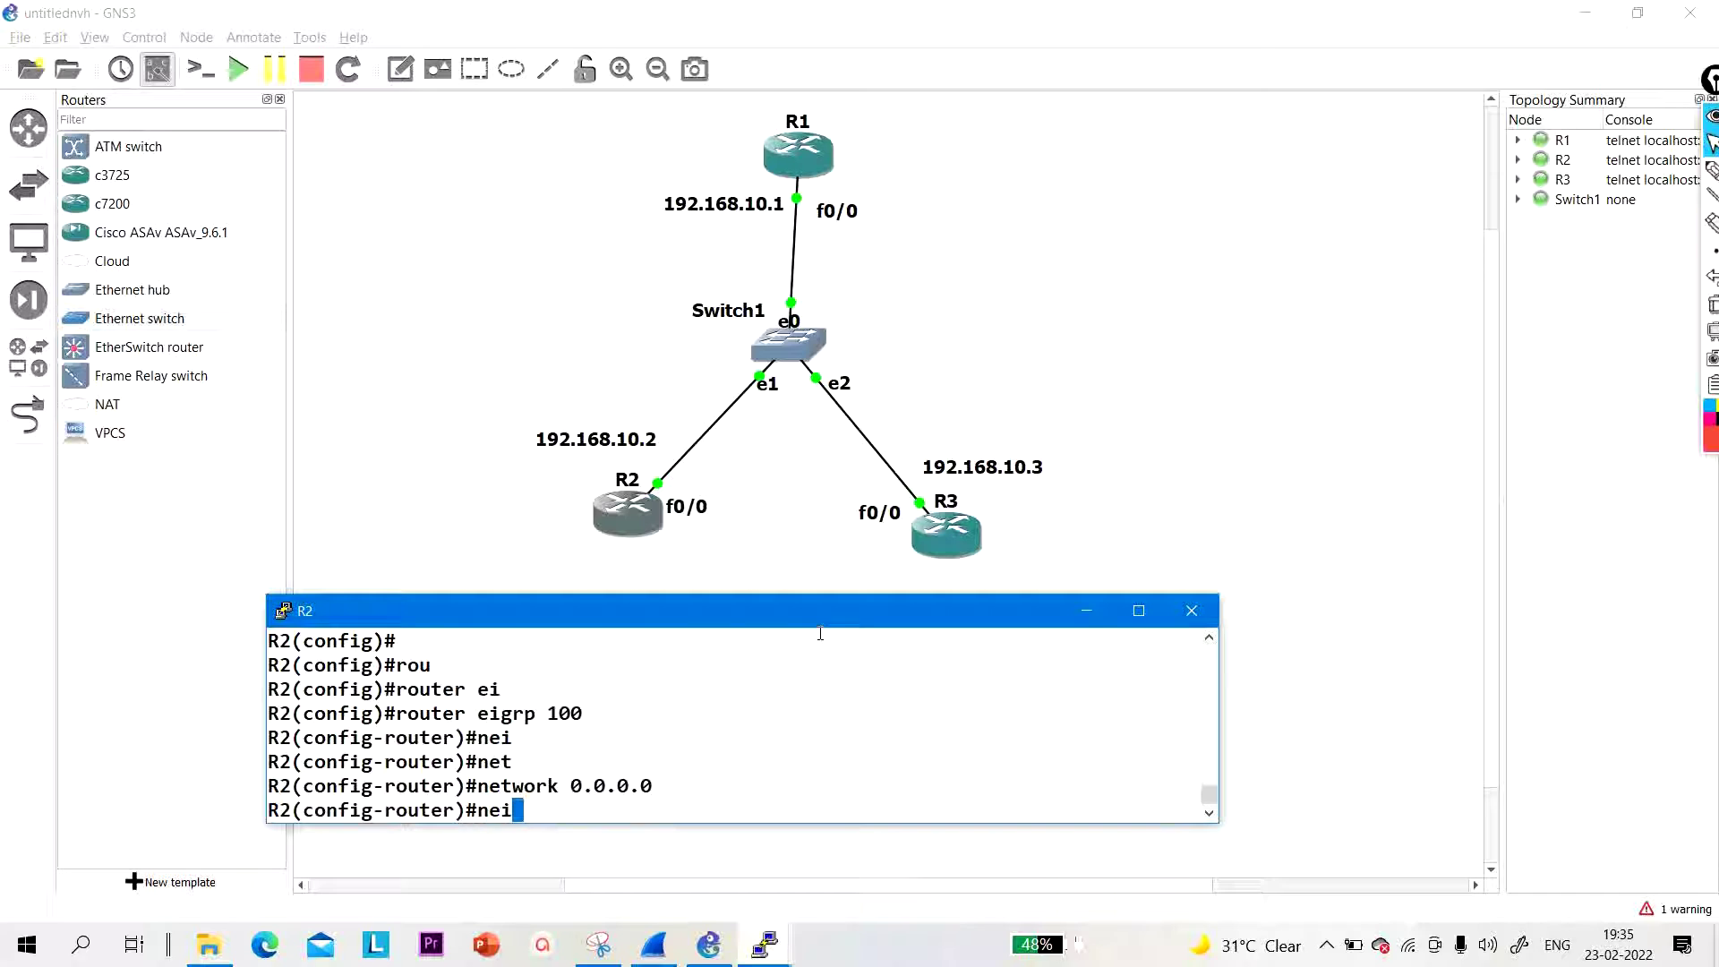
pyautogui.press('Tab')
pyautogui.write('192.')
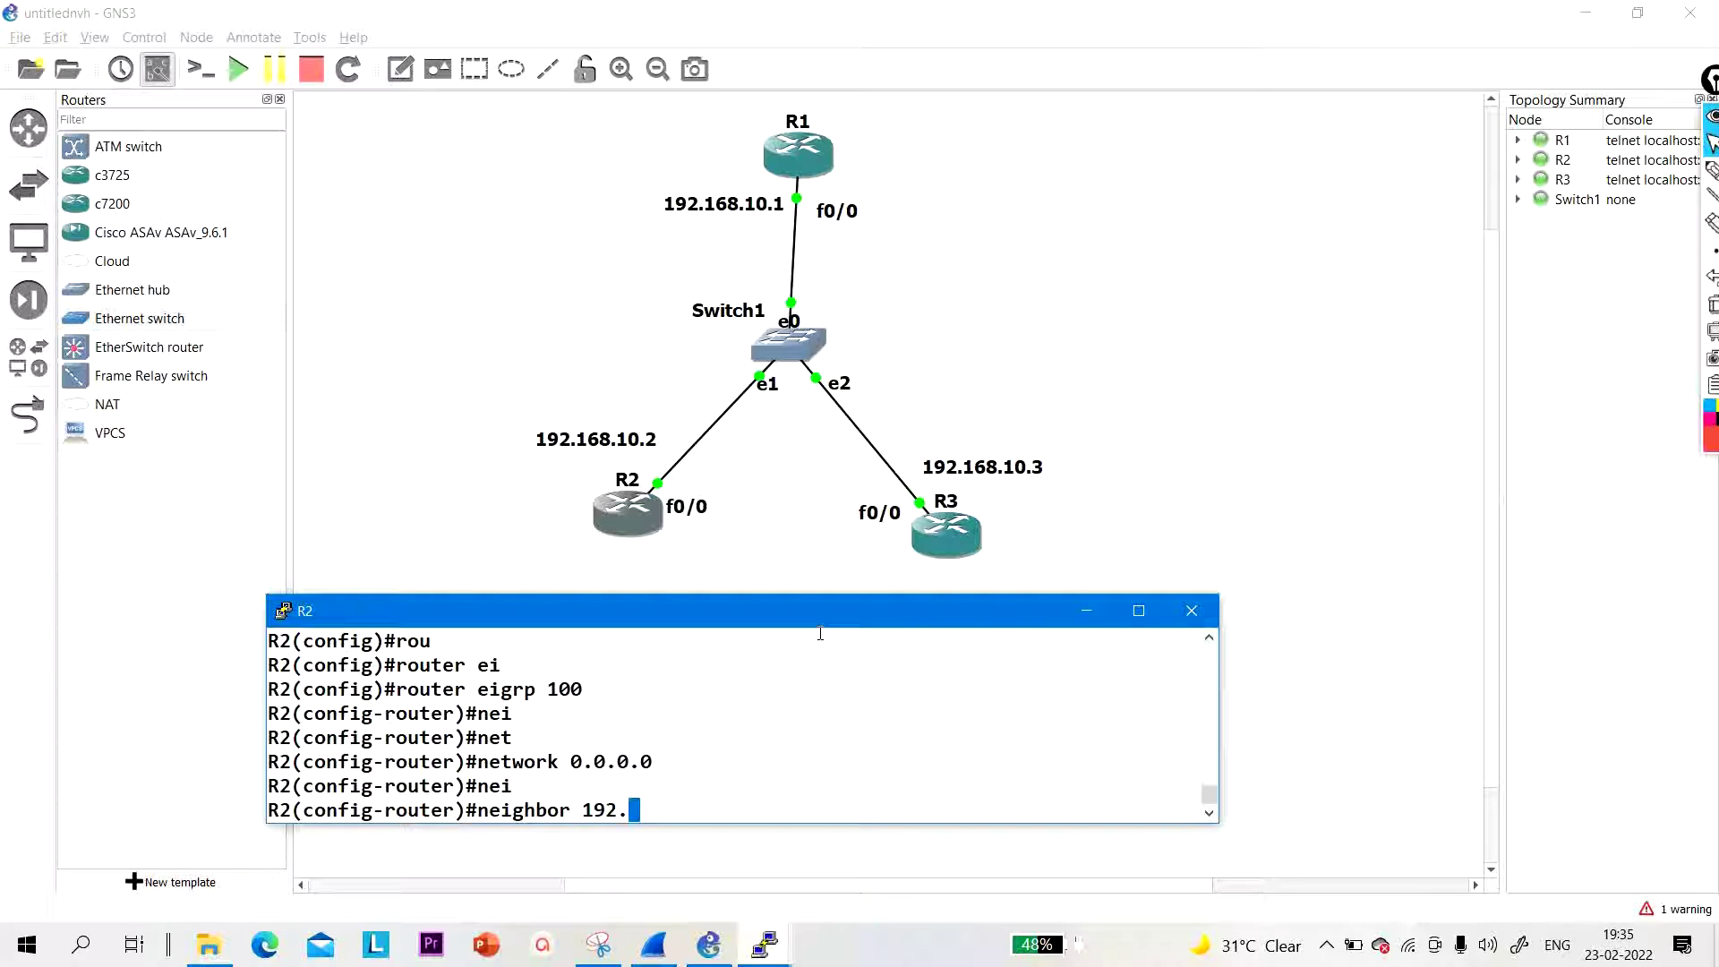
pyautogui.write('168.10.1 fa')
pyautogui.press('Tab')
pyautogui.write('0/0')
pyautogui.press('Return')
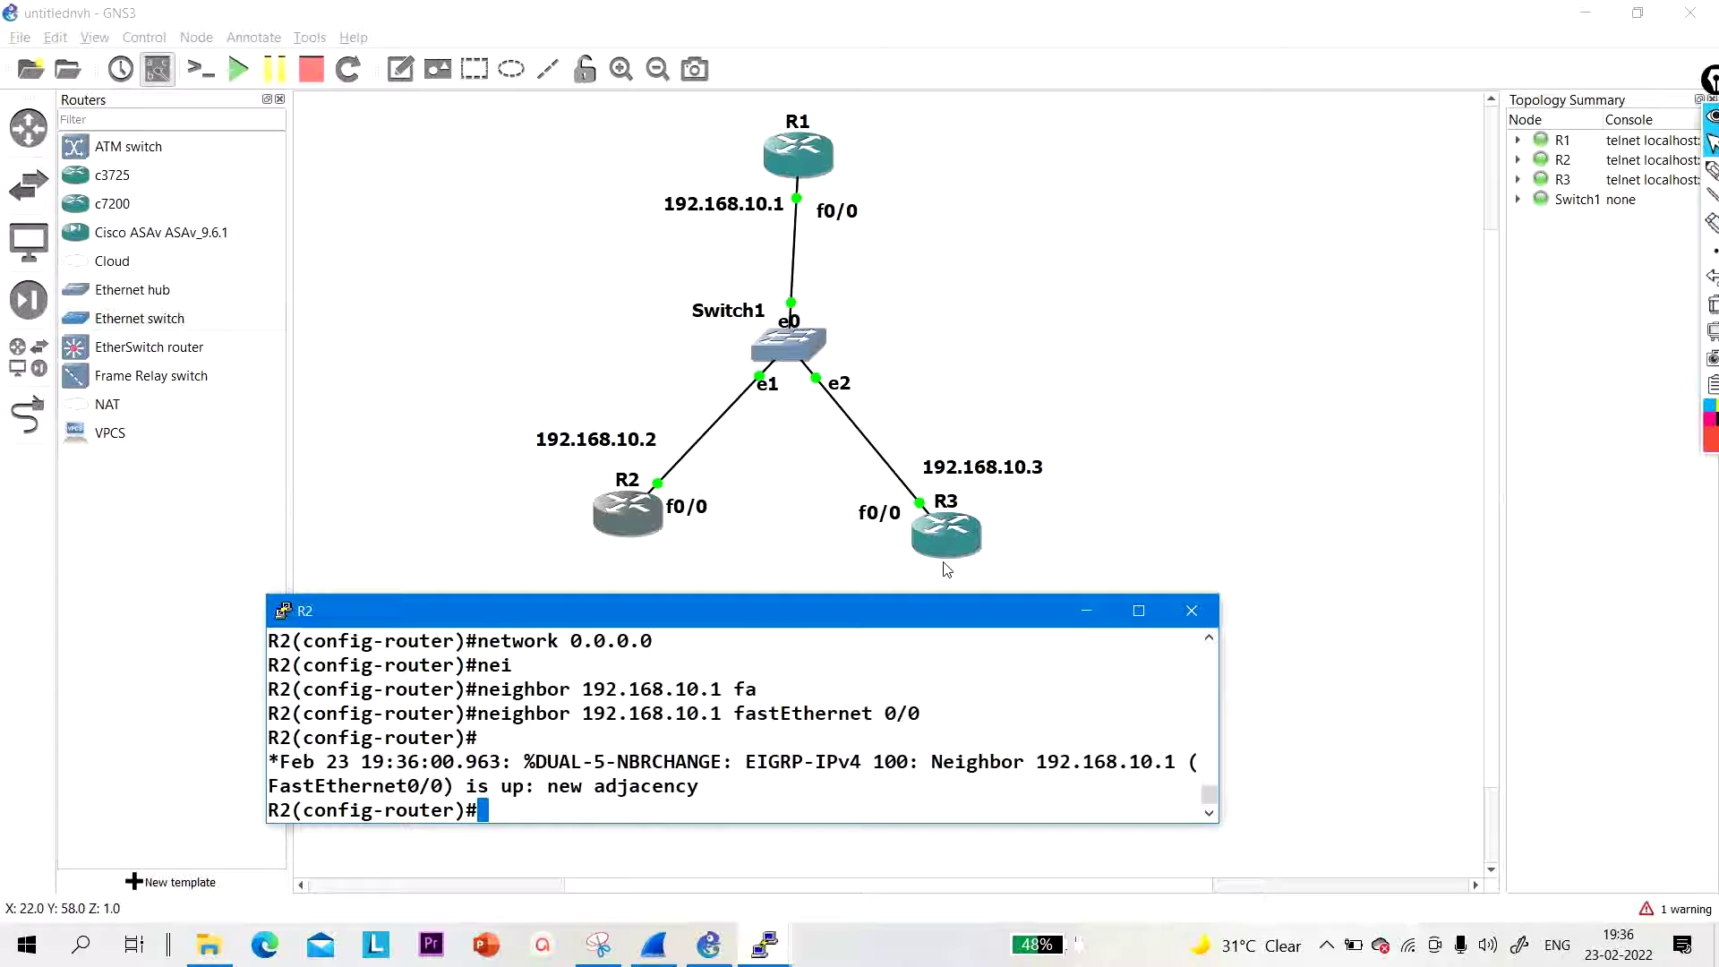
# Step: Draw red arrows labelled "unicast" in both directions between R1 and R2, and clear the drawing again
pyautogui.click(1711, 170)
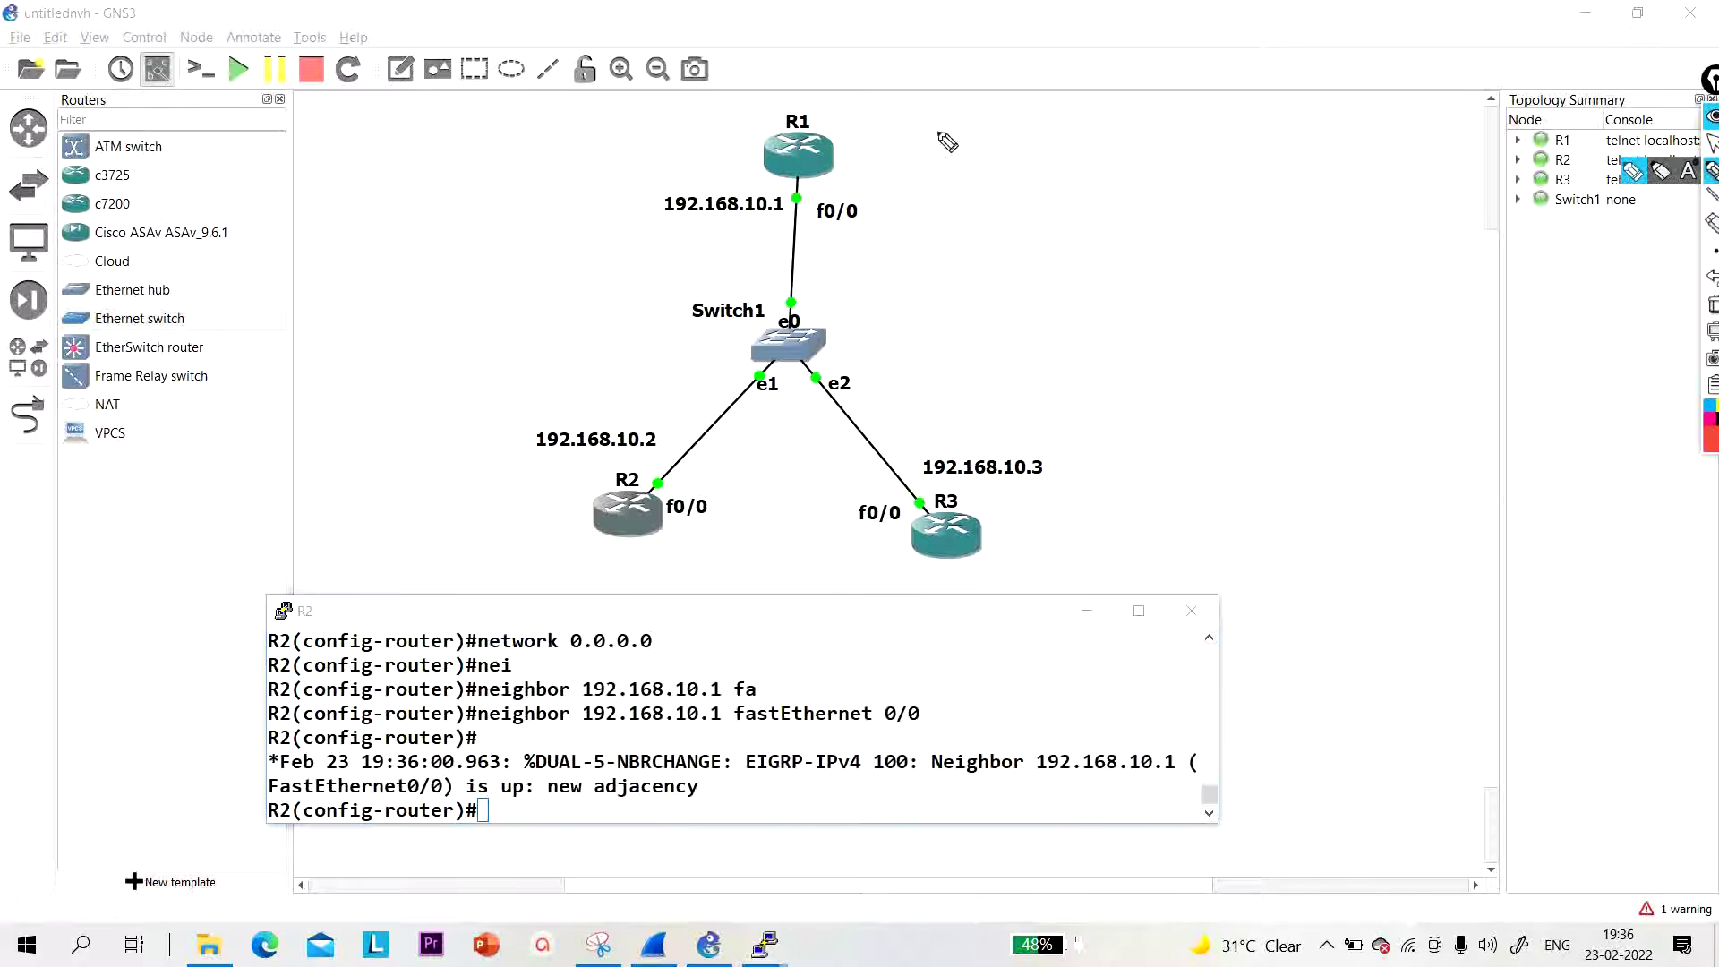
pyautogui.moveTo(767, 168); pyautogui.dragTo(764, 207)
pyautogui.moveTo(673, 372); pyautogui.dragTo(626, 439)
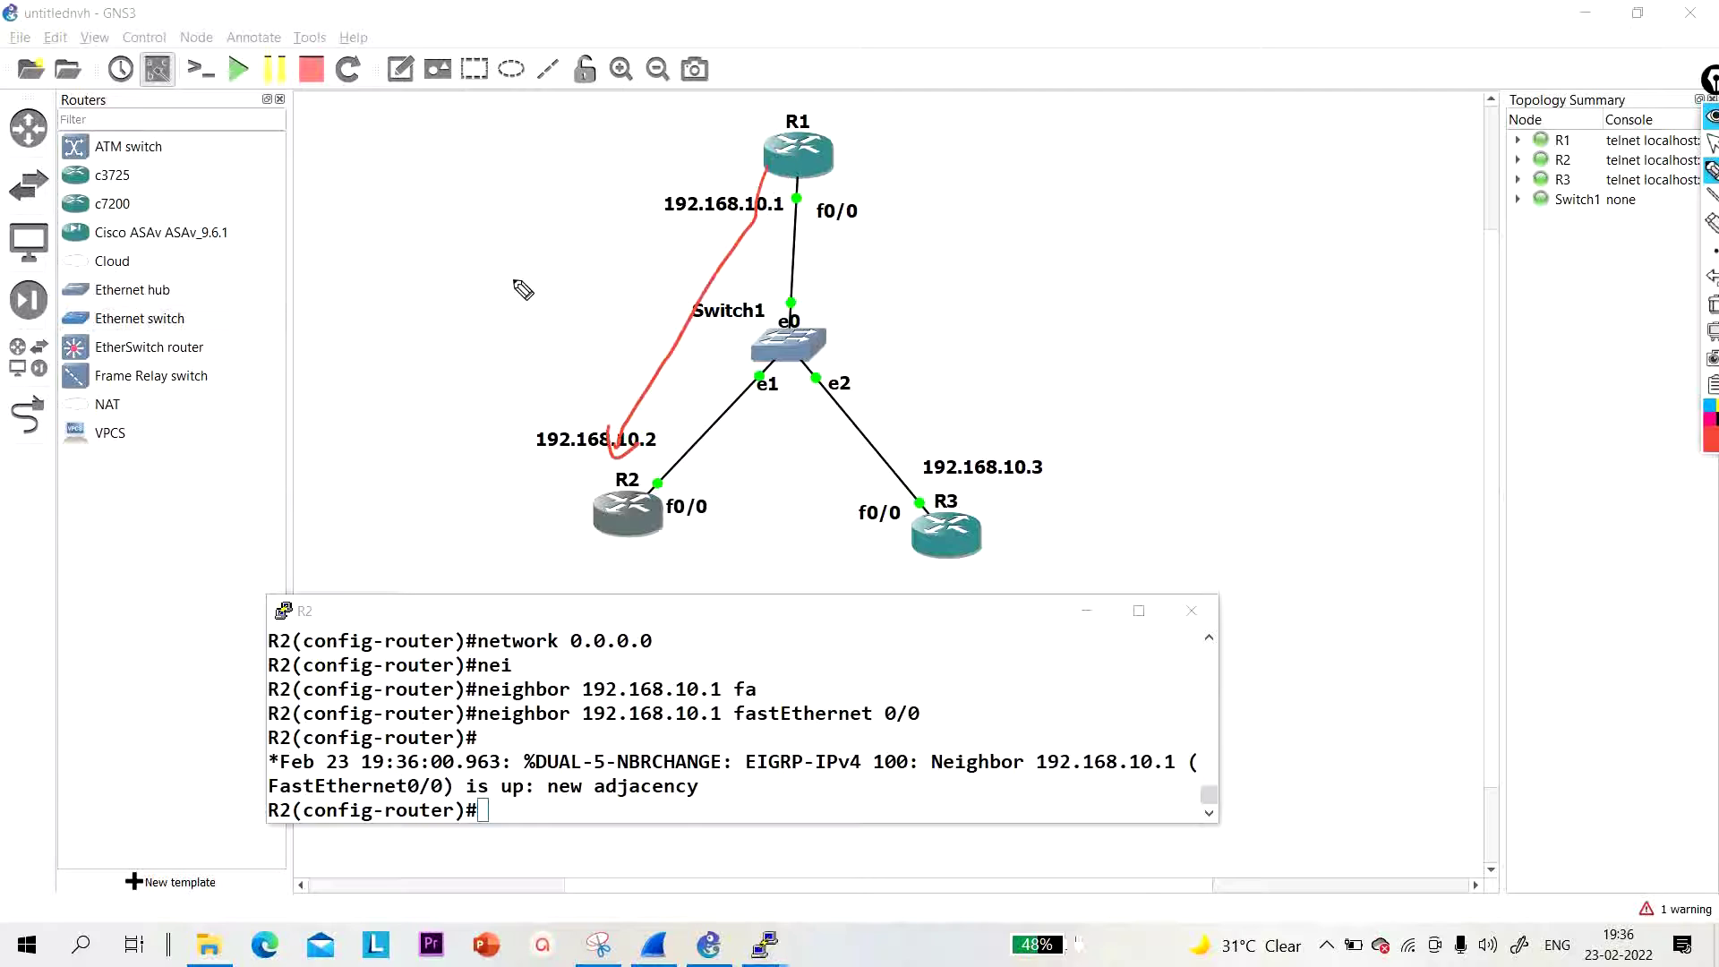
pyautogui.moveTo(580, 289)
pyautogui.mouseDown()
pyautogui.moveTo(611, 317)
pyautogui.moveTo(682, 290)
pyautogui.moveTo(707, 331)
pyautogui.mouseUp()
pyautogui.click(662, 291)
pyautogui.moveTo(576, 330); pyautogui.dragTo(761, 327)
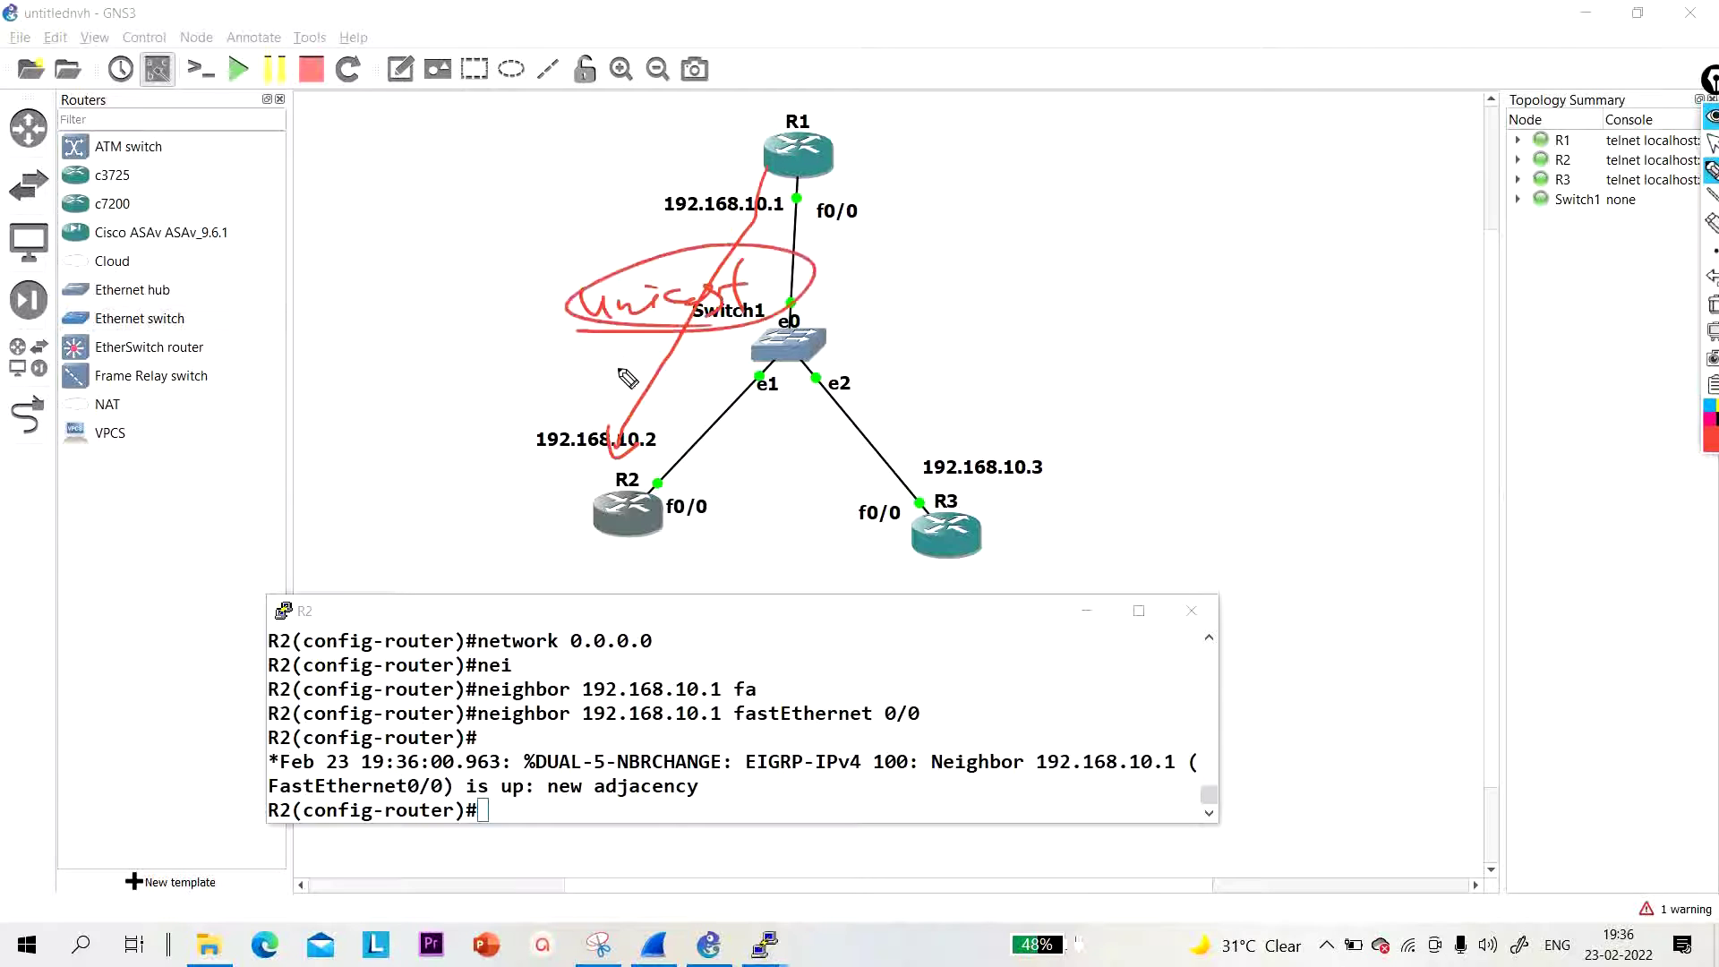
pyautogui.moveTo(588, 489)
pyautogui.mouseDown()
pyautogui.moveTo(562, 457)
pyautogui.moveTo(694, 201)
pyautogui.mouseUp()
pyautogui.moveTo(421, 367)
pyautogui.mouseDown()
pyautogui.moveTo(452, 399)
pyautogui.moveTo(537, 376)
pyautogui.moveTo(559, 421)
pyautogui.moveTo(524, 430)
pyautogui.mouseUp()
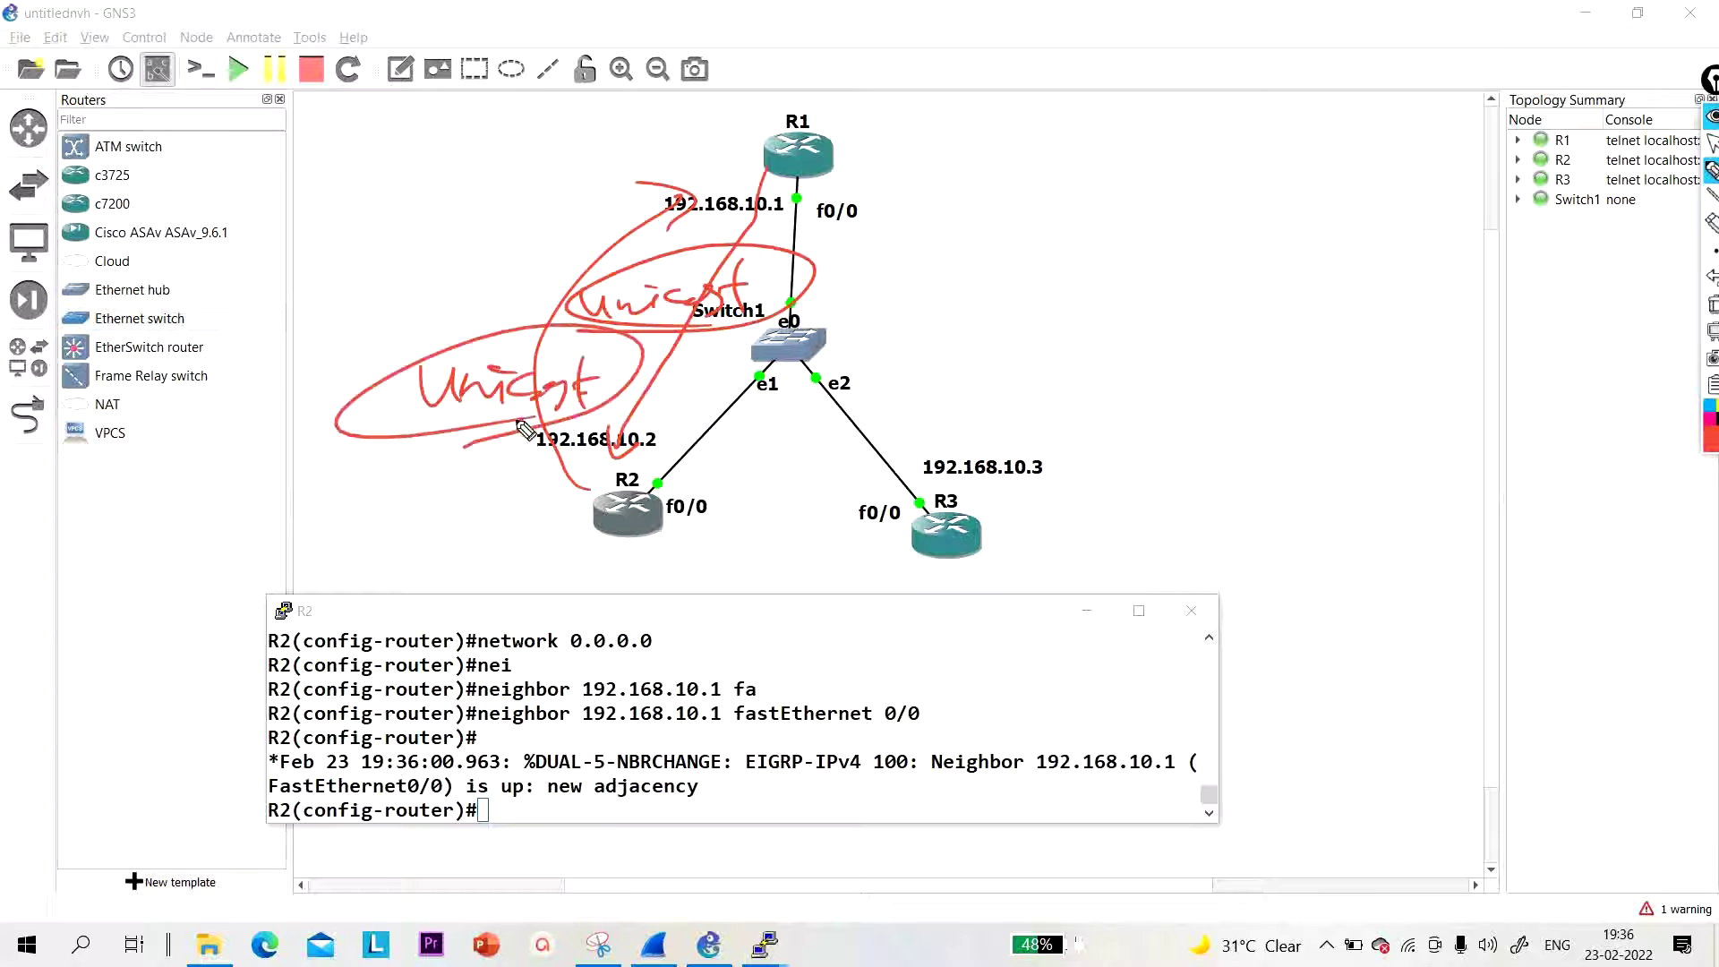
pyautogui.click(1712, 309)
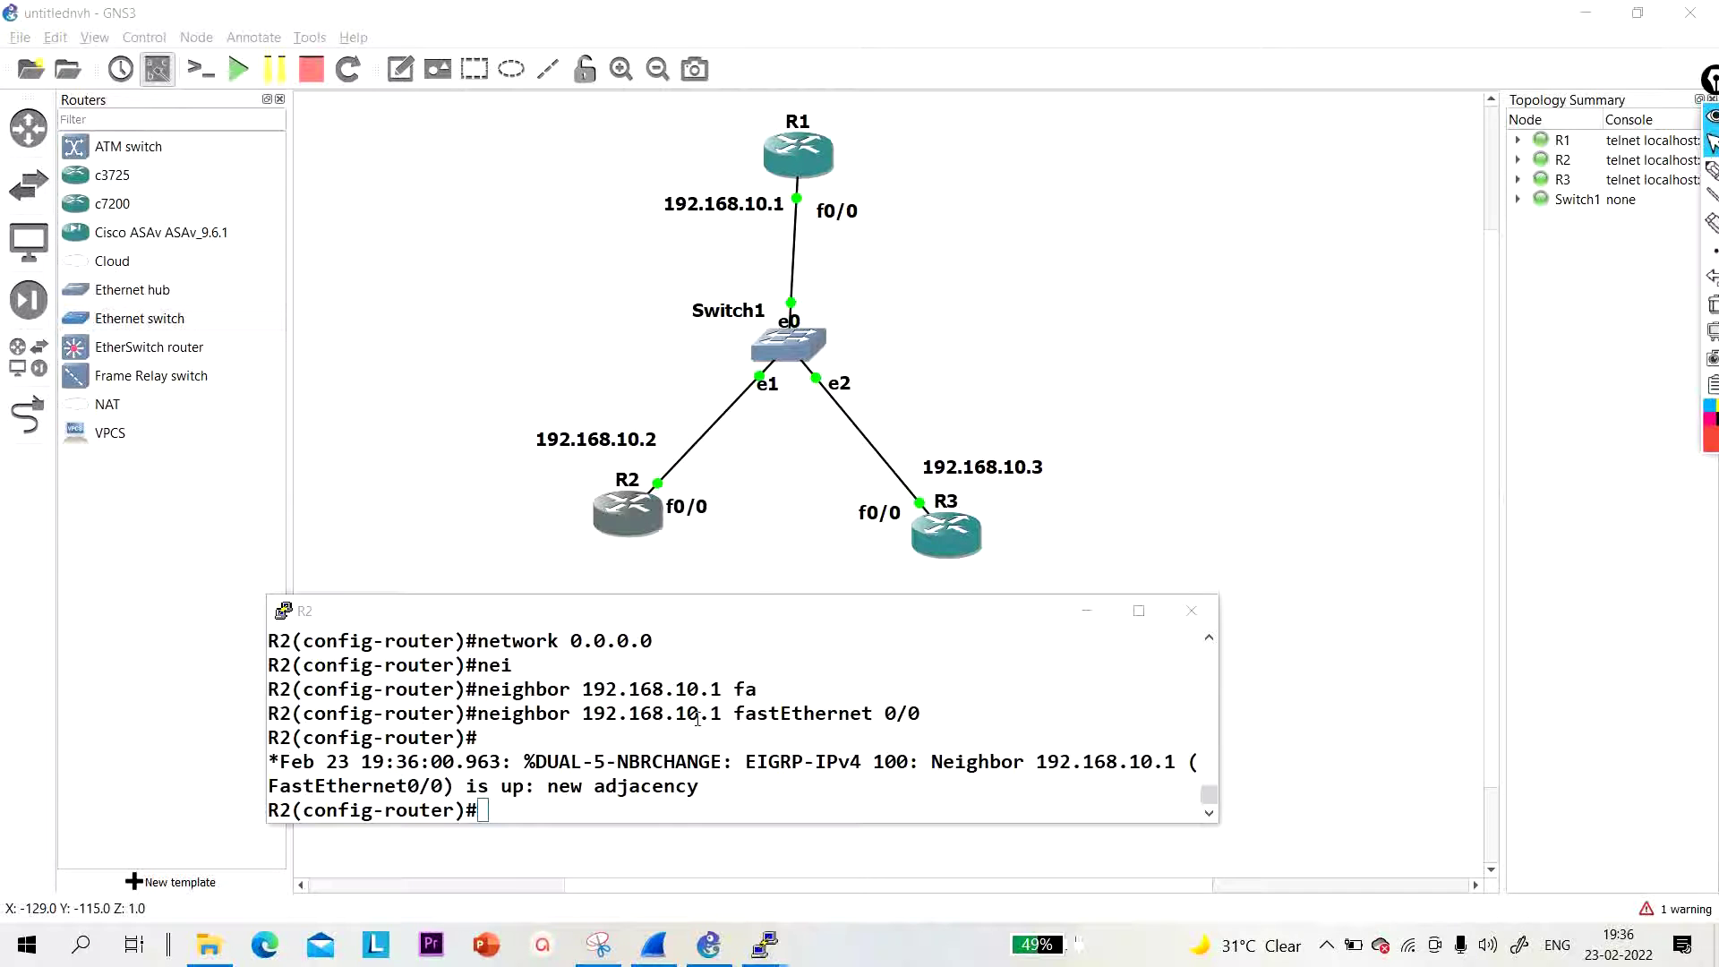
pyautogui.click(669, 730)
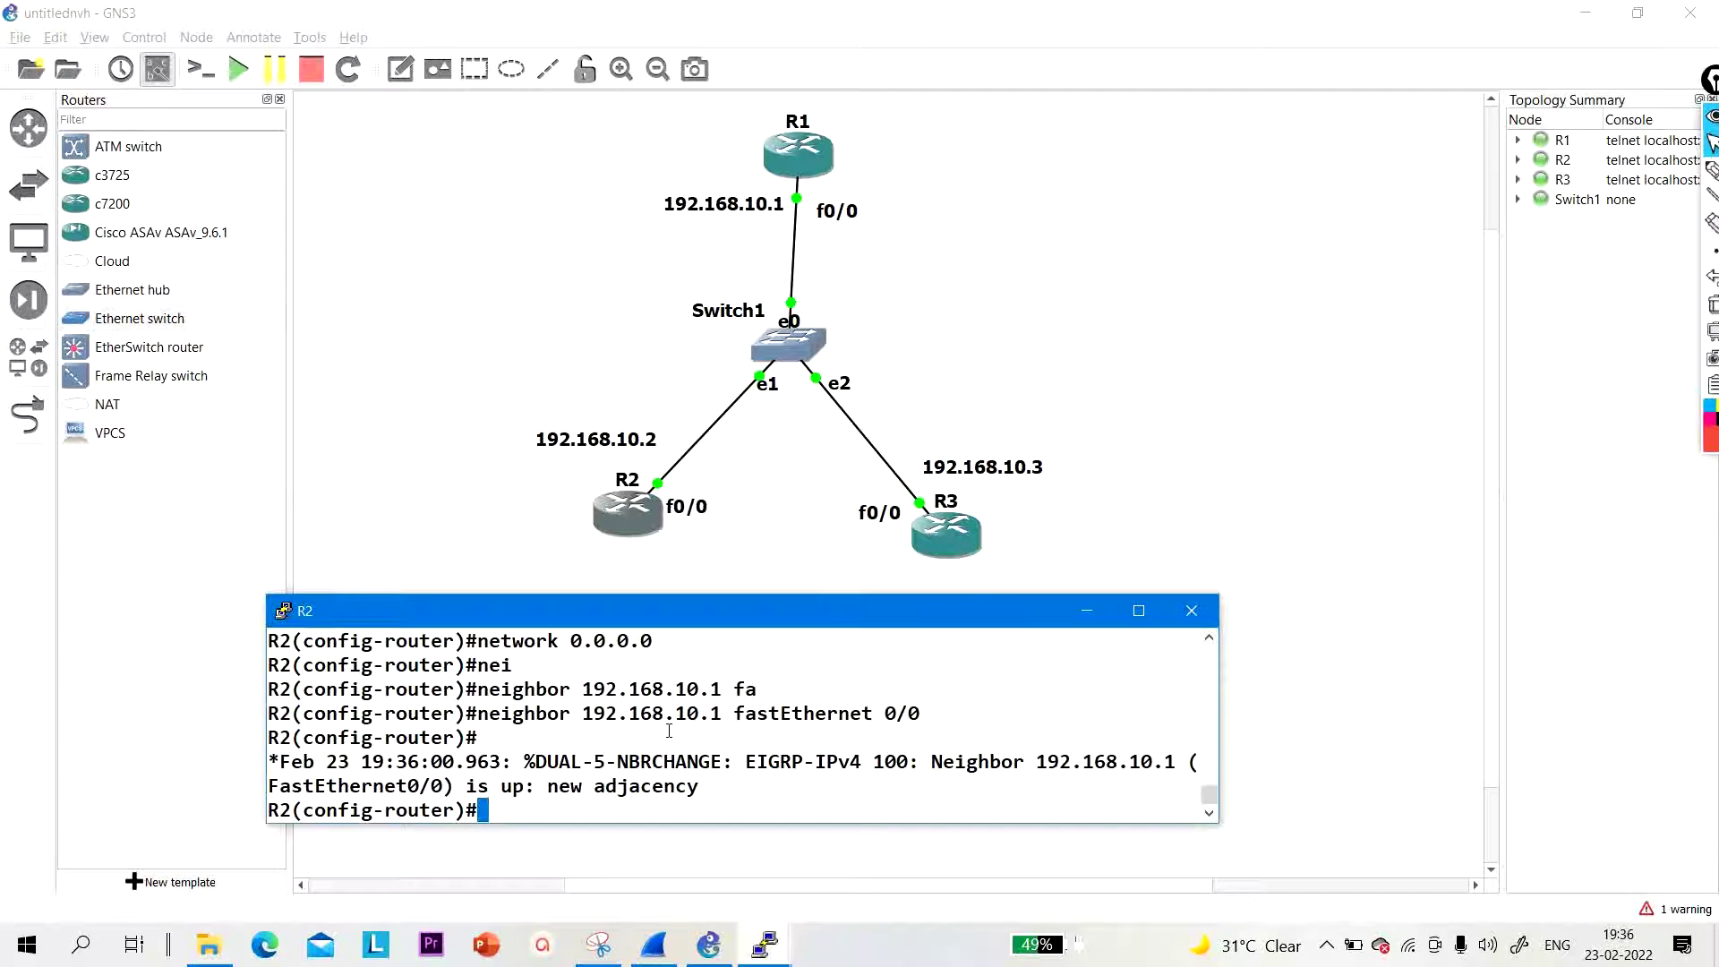
# Step: Open R3's console, place it below the topology and enter global configuration mode from the terminal
pyautogui.doubleClick(942, 539)
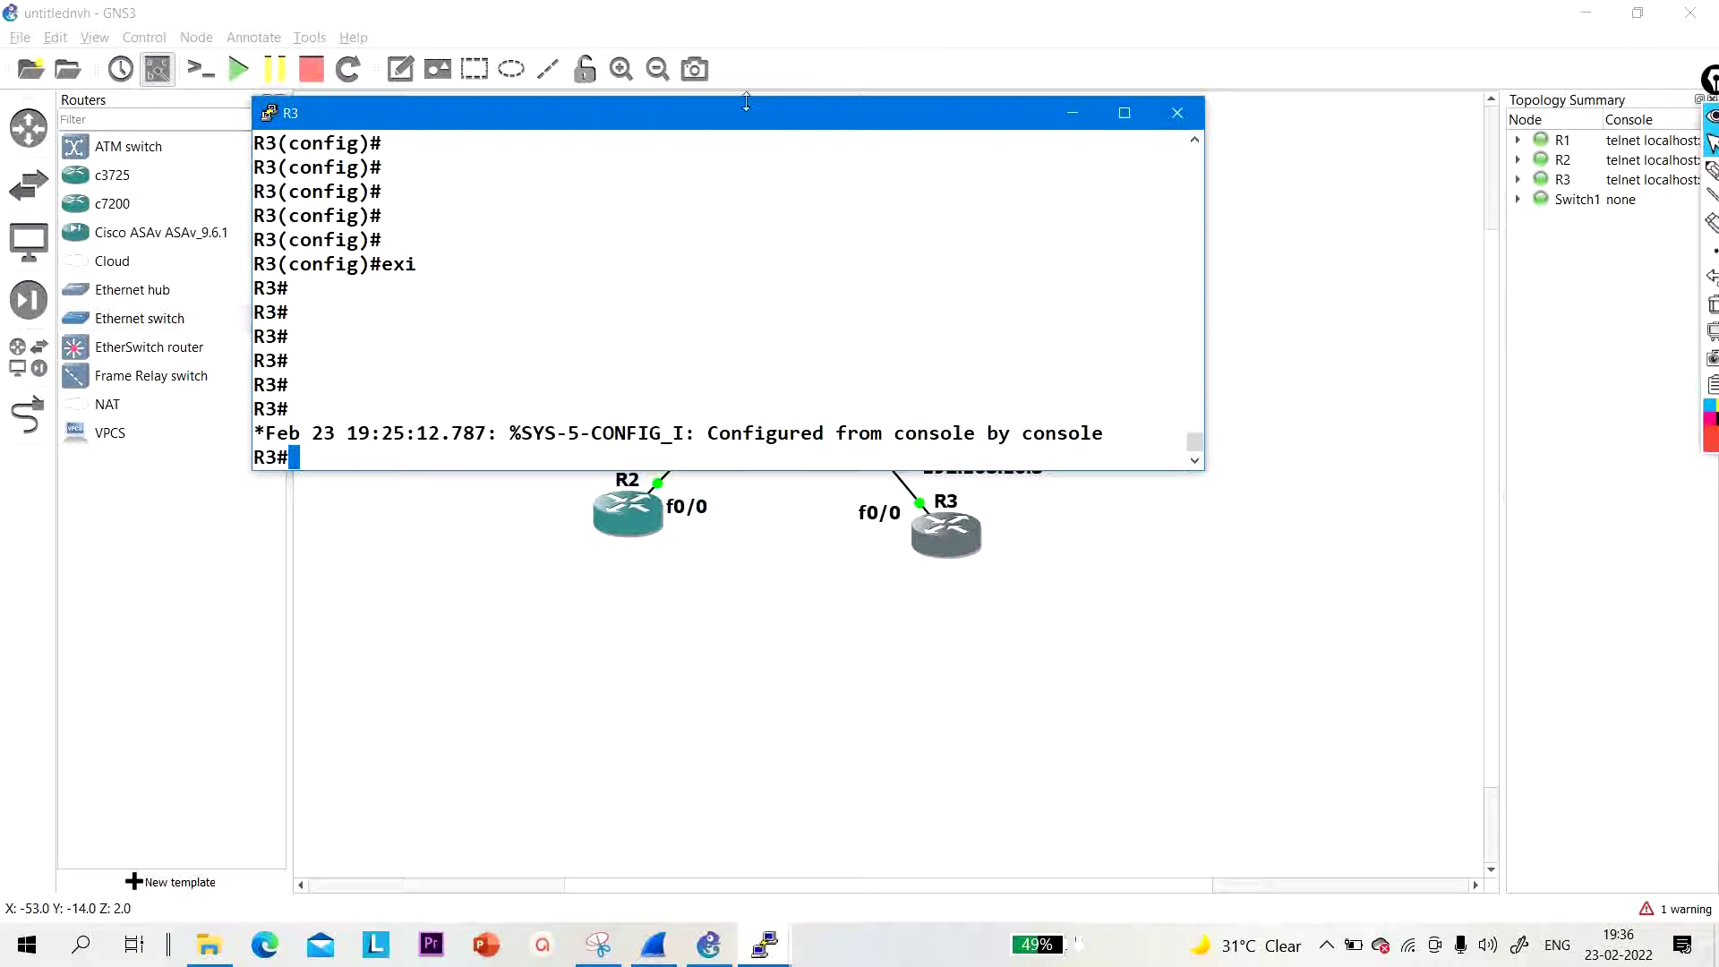
pyautogui.moveTo(746, 101); pyautogui.dragTo(878, 564)
pyautogui.press('Return')
pyautogui.press('Return')
pyautogui.press('Return')
pyautogui.press('Return')
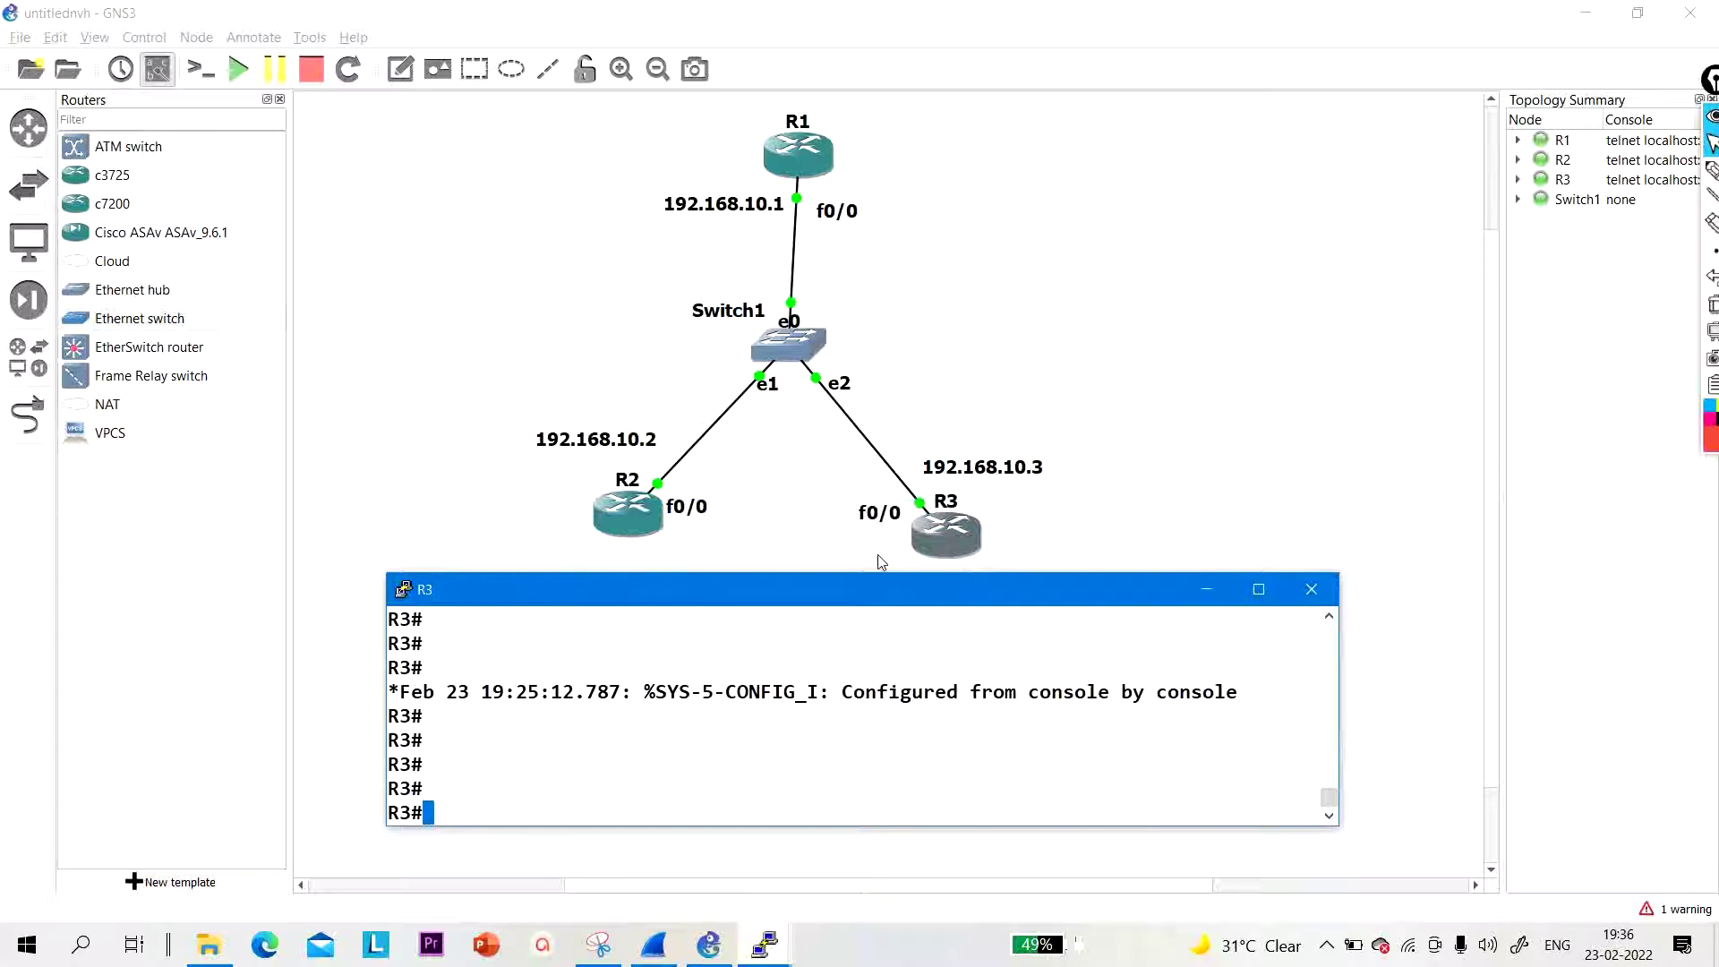
pyautogui.write('conf')
pyautogui.press('Tab')
pyautogui.press('Return')
pyautogui.press('Return')
pyautogui.press('Return')
pyautogui.press('Return')
pyautogui.press('Return')
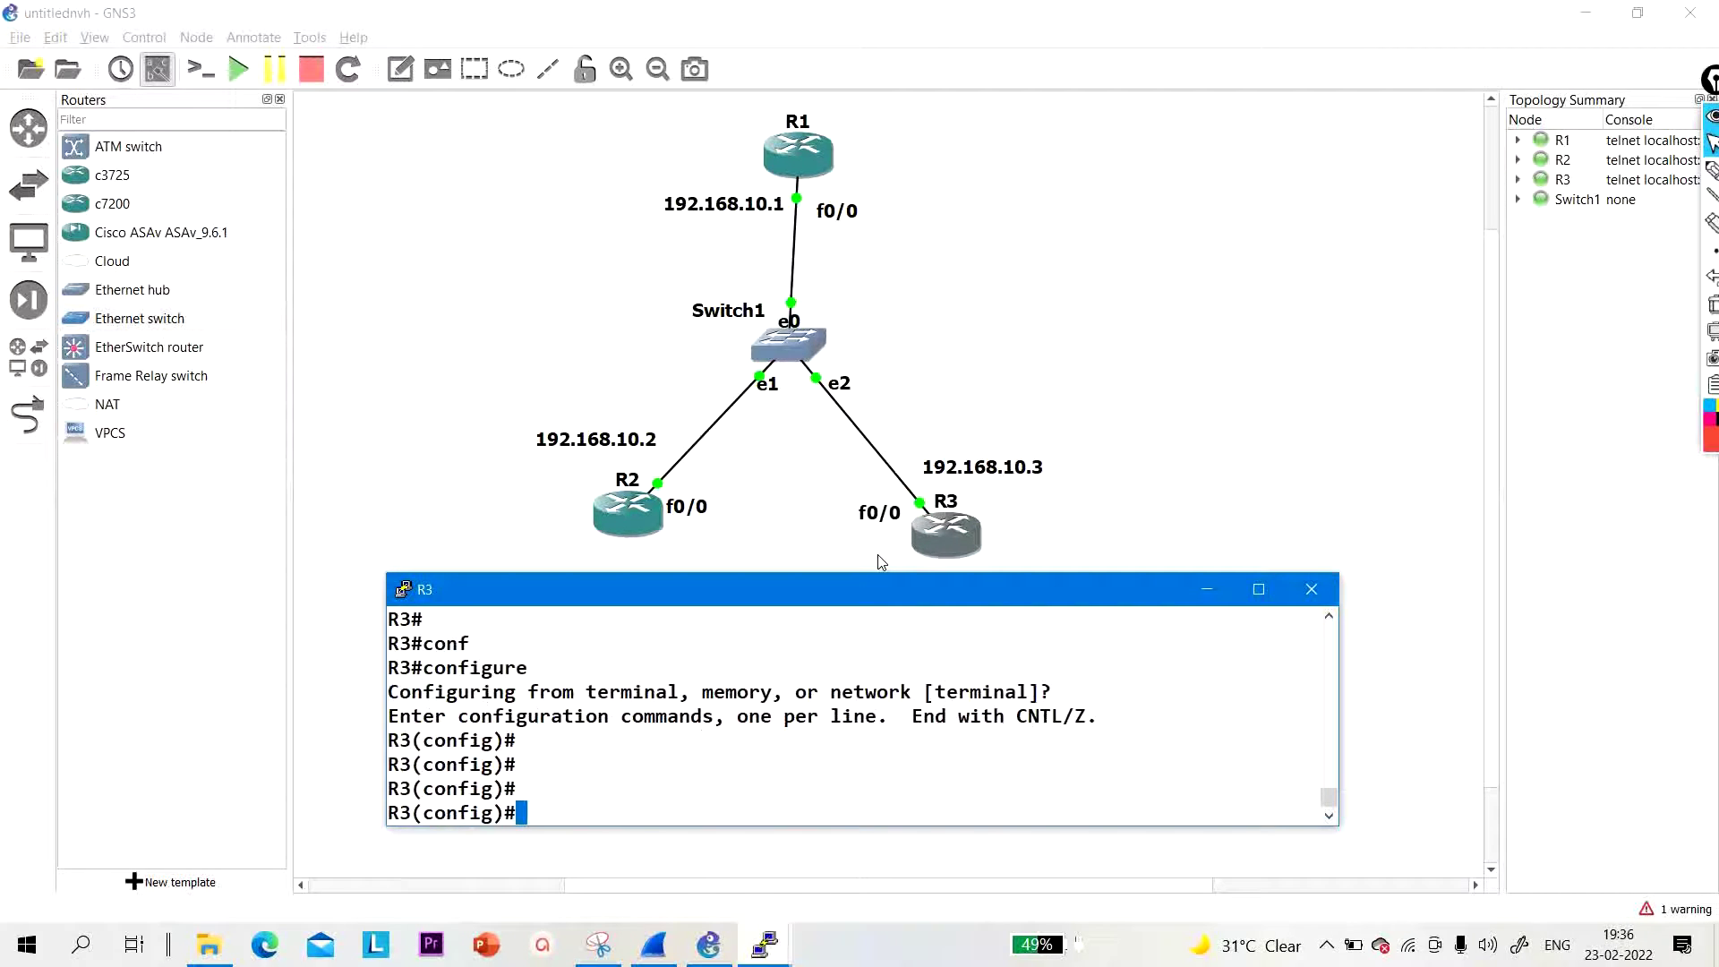
pyautogui.press('Return')
# Step: Enter EIGRP router configuration on R3 with "router eigrp 100"
pyautogui.write('rou')
pyautogui.press('Tab')
pyautogui.write('e')
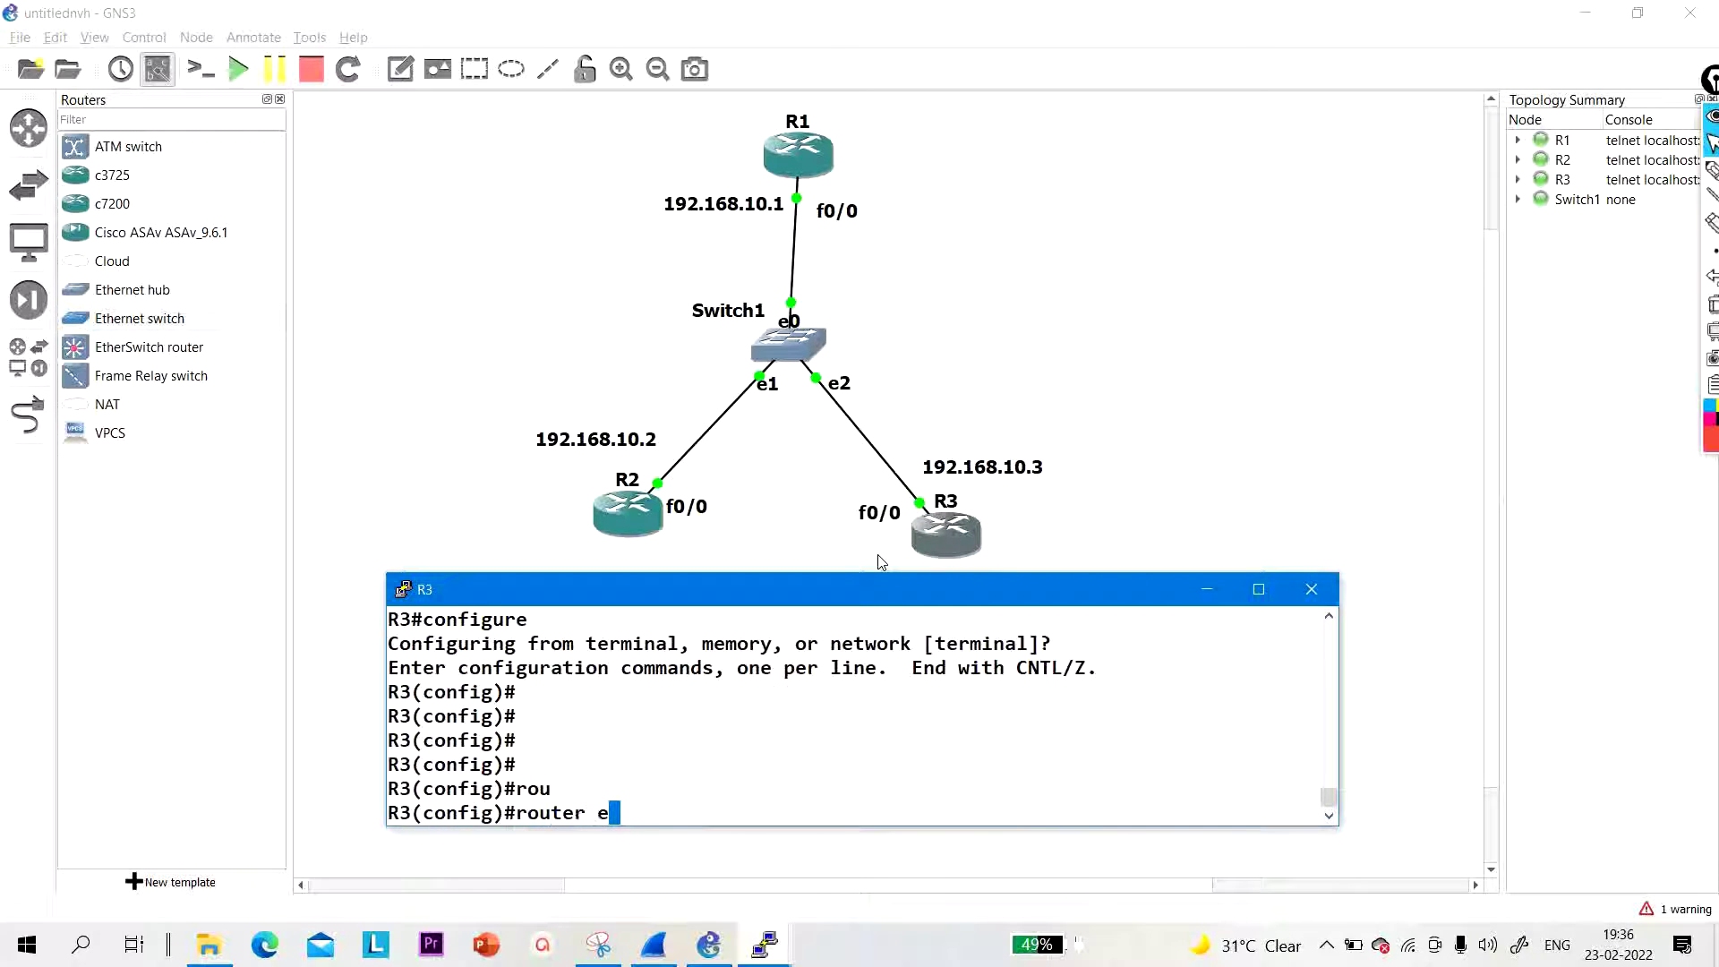
pyautogui.write('i')
pyautogui.press('Tab')
pyautogui.write('100')
pyautogui.press('Return')
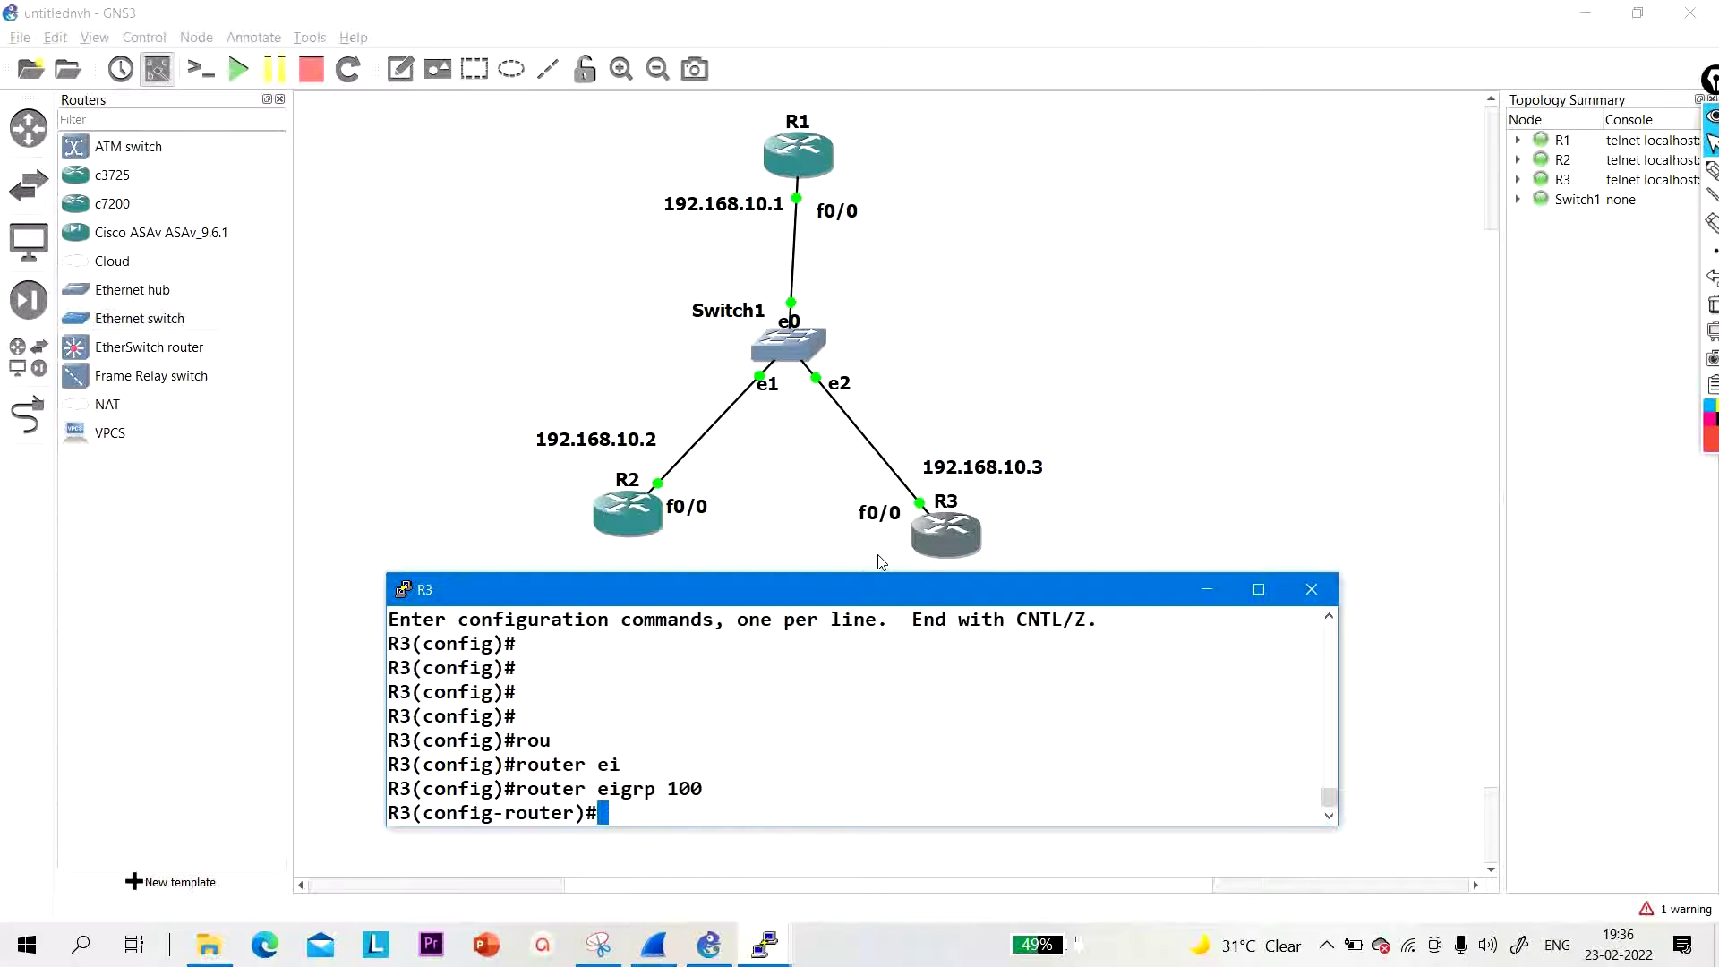
# Step: Include all of R3's interfaces in EIGRP with "network 0.0.0.0"
pyautogui.write('net')
pyautogui.press('Tab')
pyautogui.write('0.0.0.0')
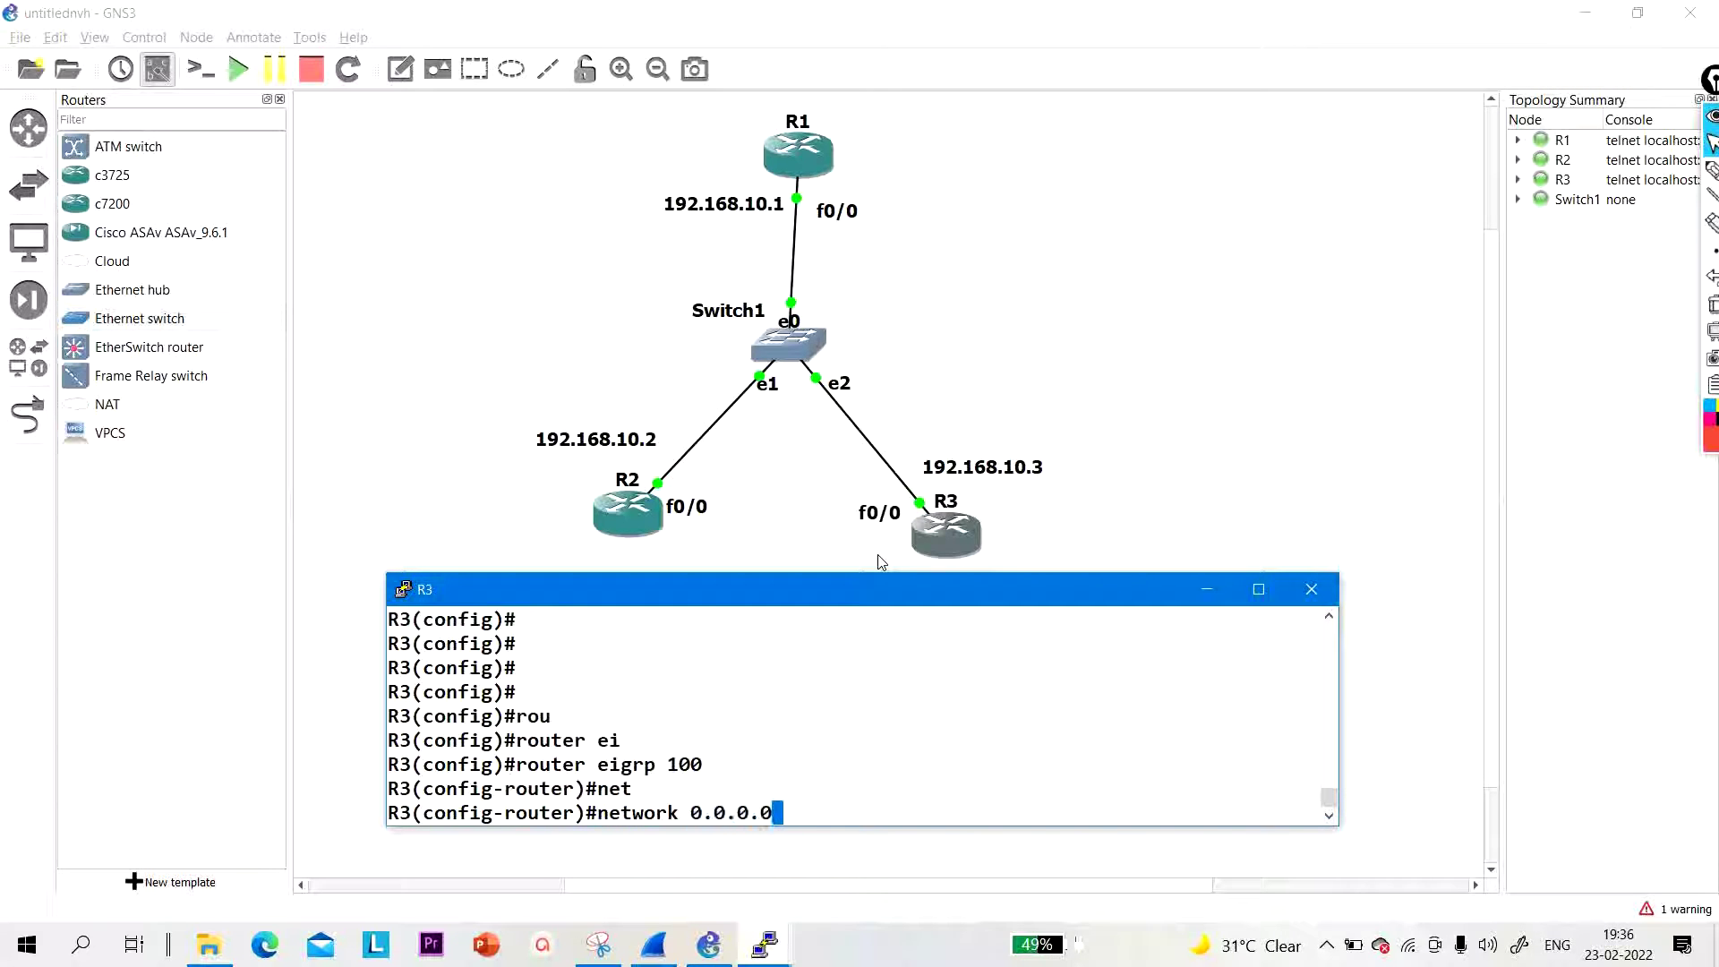
pyautogui.press('Return')
# Step: Define R1 as R3's static EIGRP neighbor with "neighbor 192.168.10.1 fastEthernet 0/0"
pyautogui.write('nfig-router)#n')
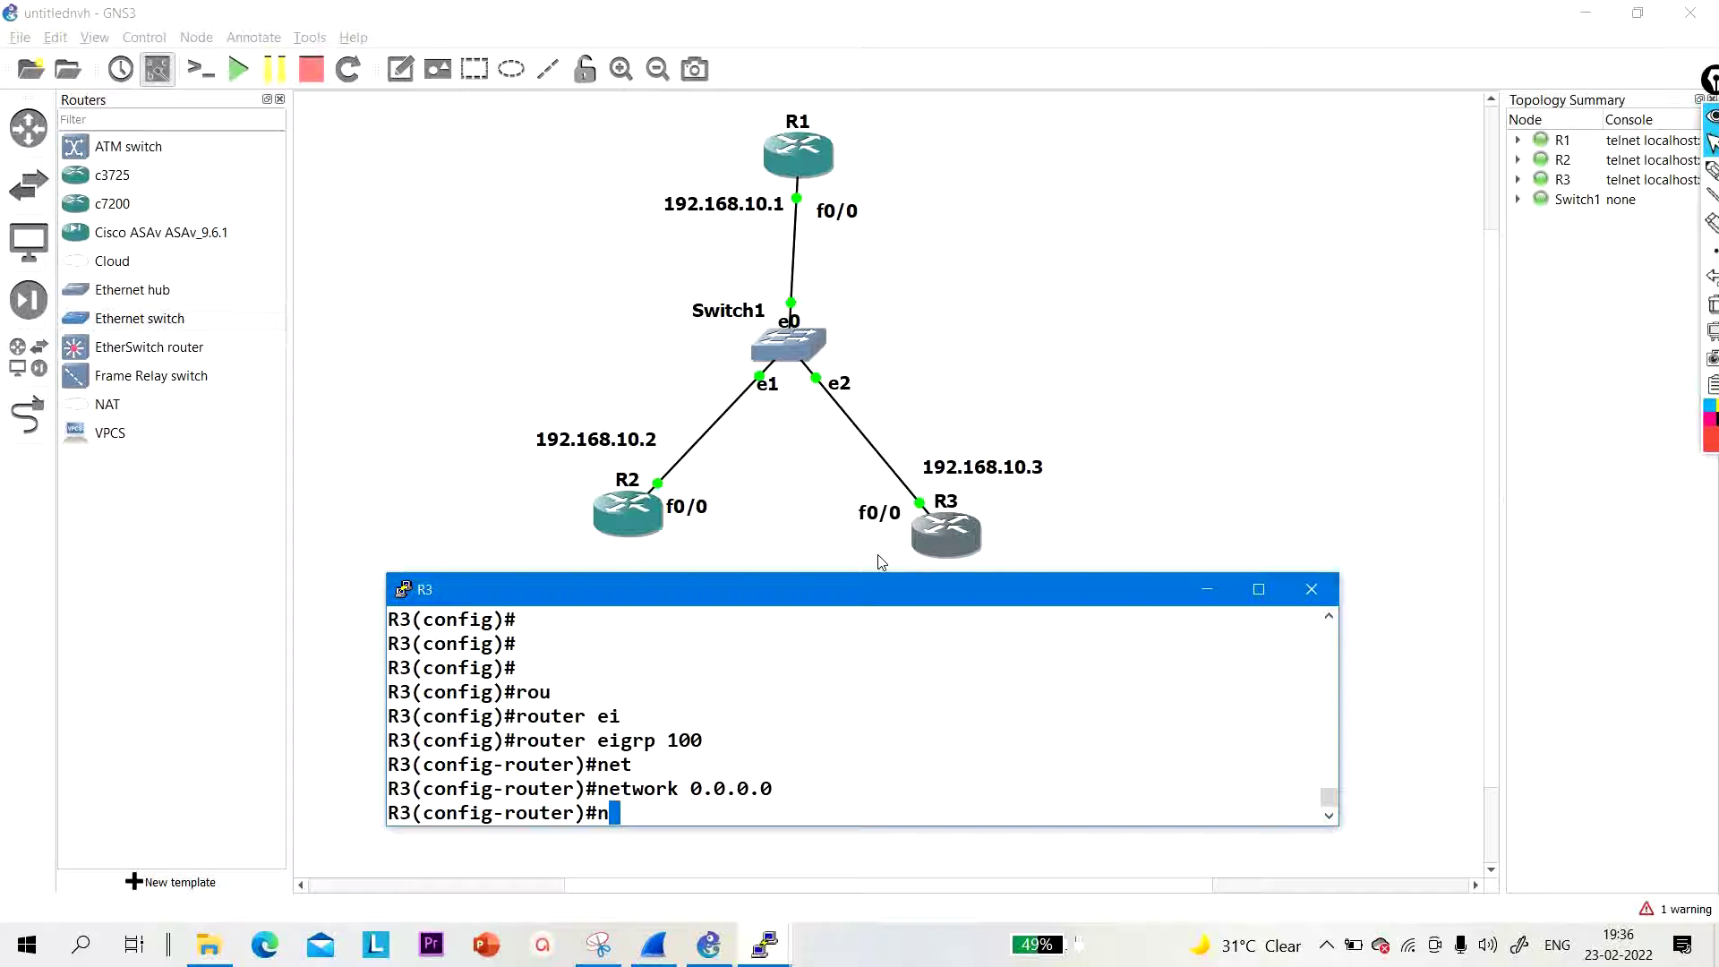
pyautogui.write('ei')
pyautogui.press('Tab')
pyautogui.write('192.1')
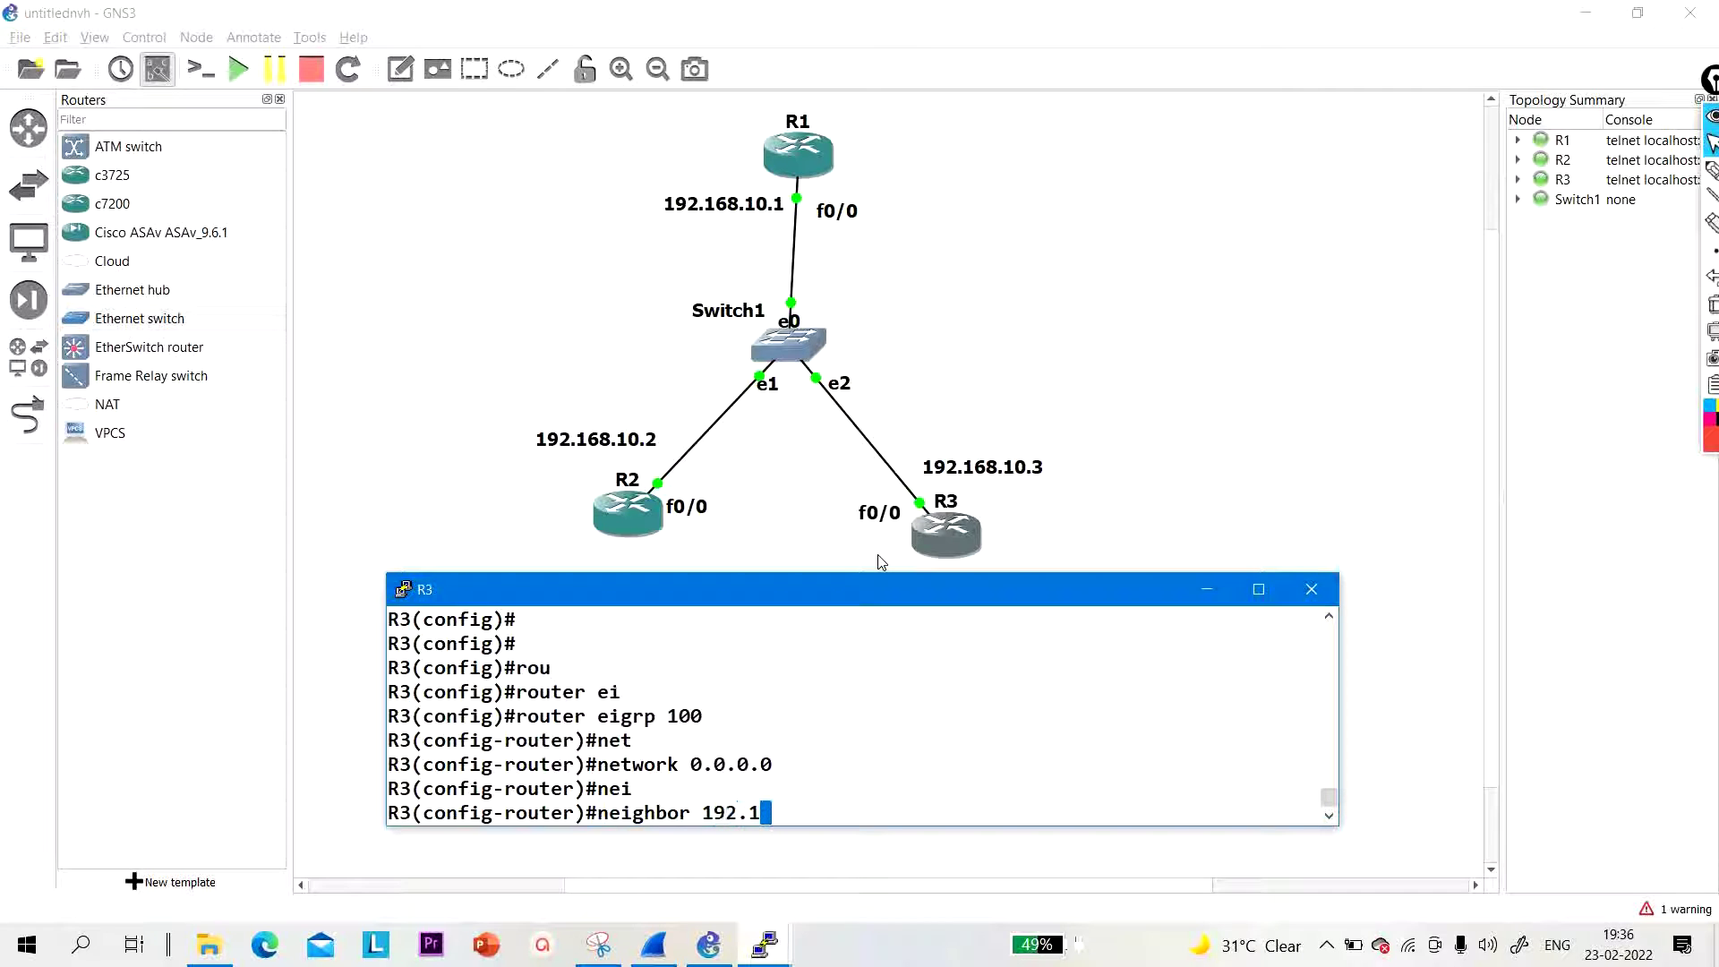
pyautogui.write('68.10.1 255.')
pyautogui.press('BackSpace')
pyautogui.press('BackSpace')
pyautogui.press('BackSpace')
pyautogui.press('BackSpace')
pyautogui.write('fas')
pyautogui.press('Tab')
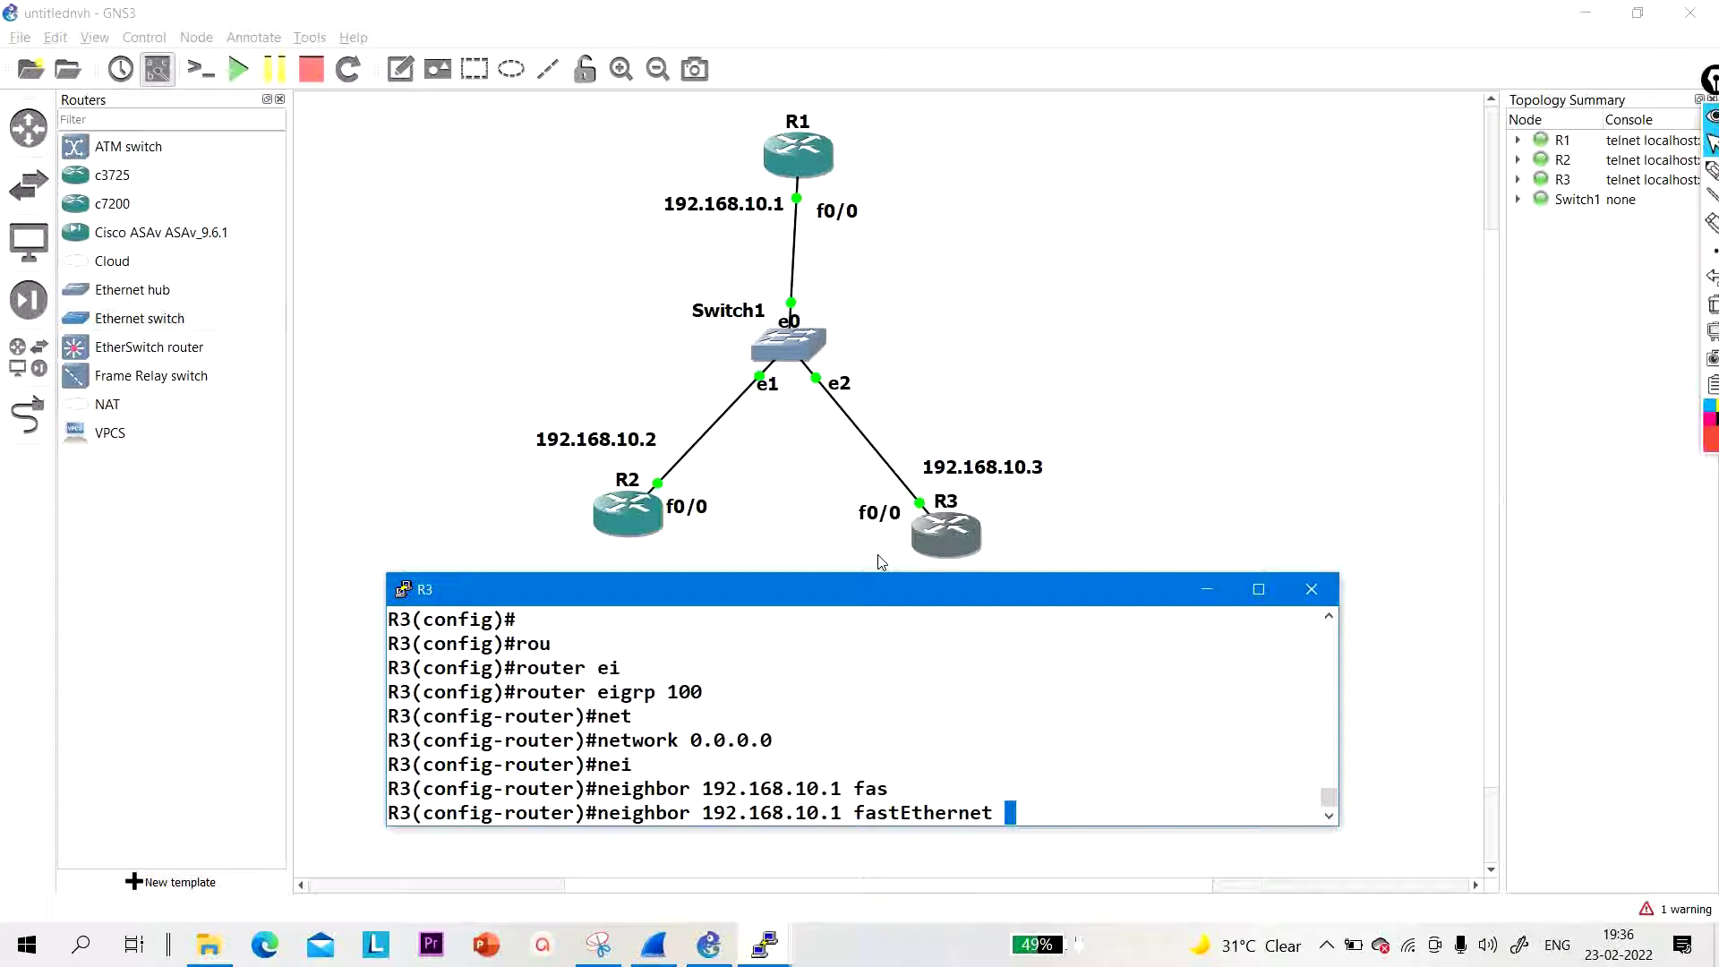
pyautogui.write('0/0')
pyautogui.press('Return')
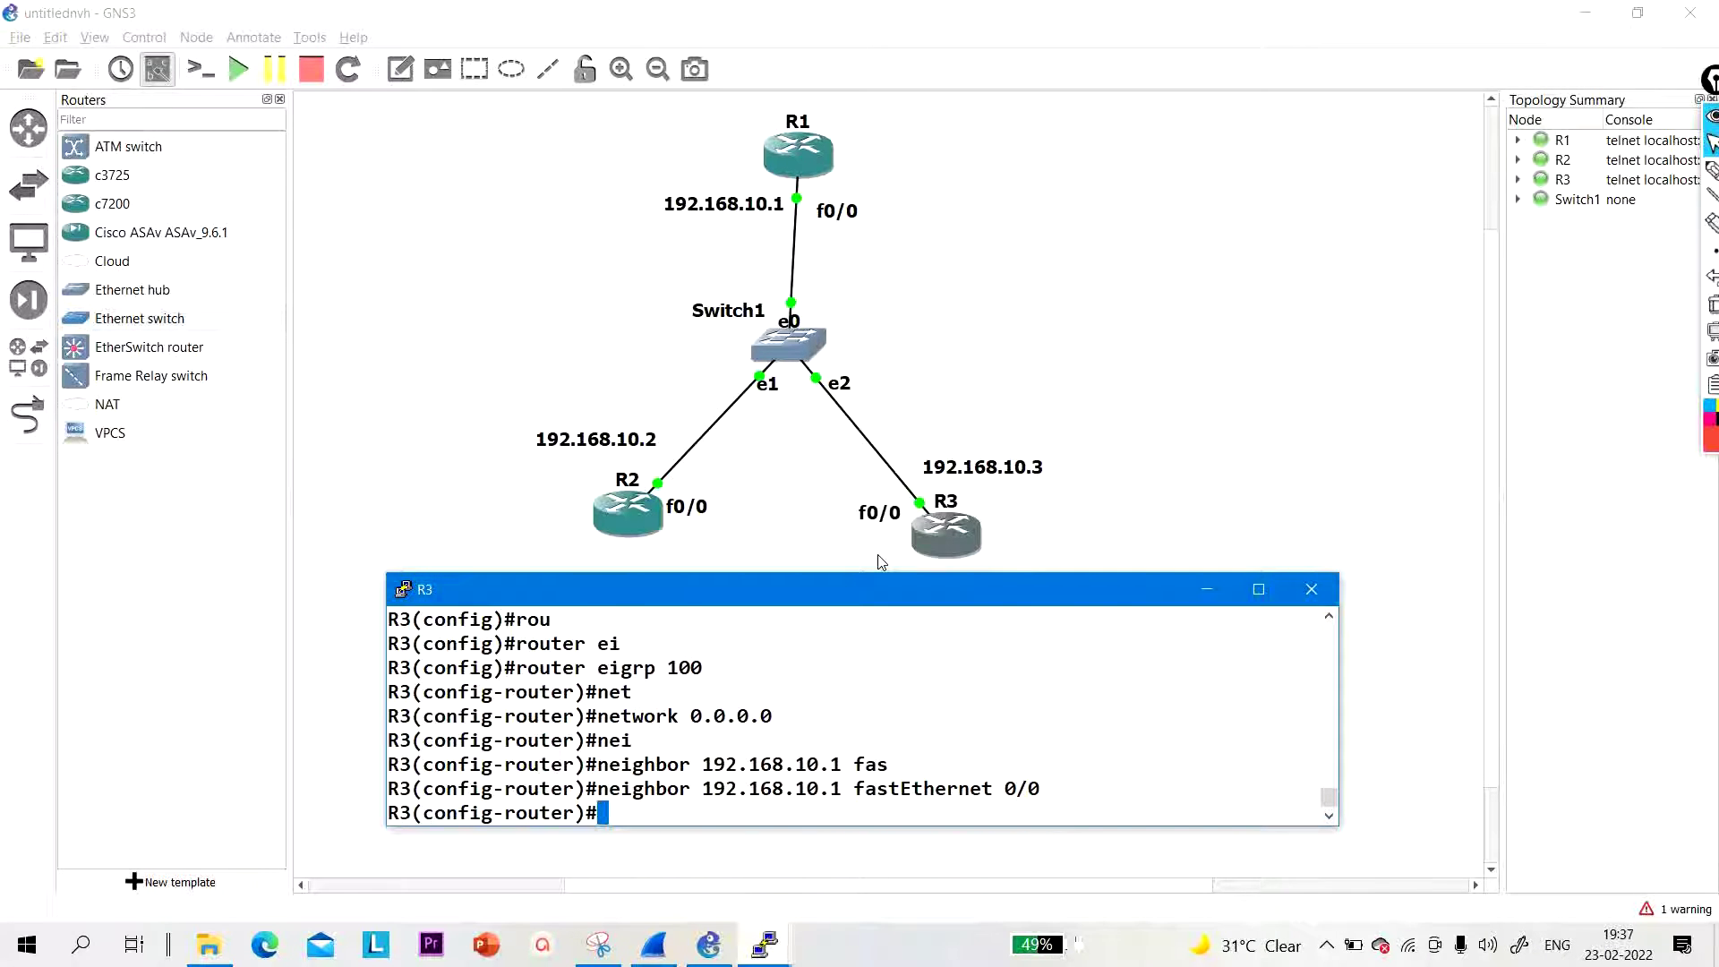
# Step: Leave EIGRP router configuration and global configuration on R3 to return to privileged EXEC mode
pyautogui.press('Return')
pyautogui.press('Return')
pyautogui.write('exi')
pyautogui.press('Return')
pyautogui.press('Return')
pyautogui.write('exi')
pyautogui.press('Return')
pyautogui.press('Return')
pyautogui.press('Return')
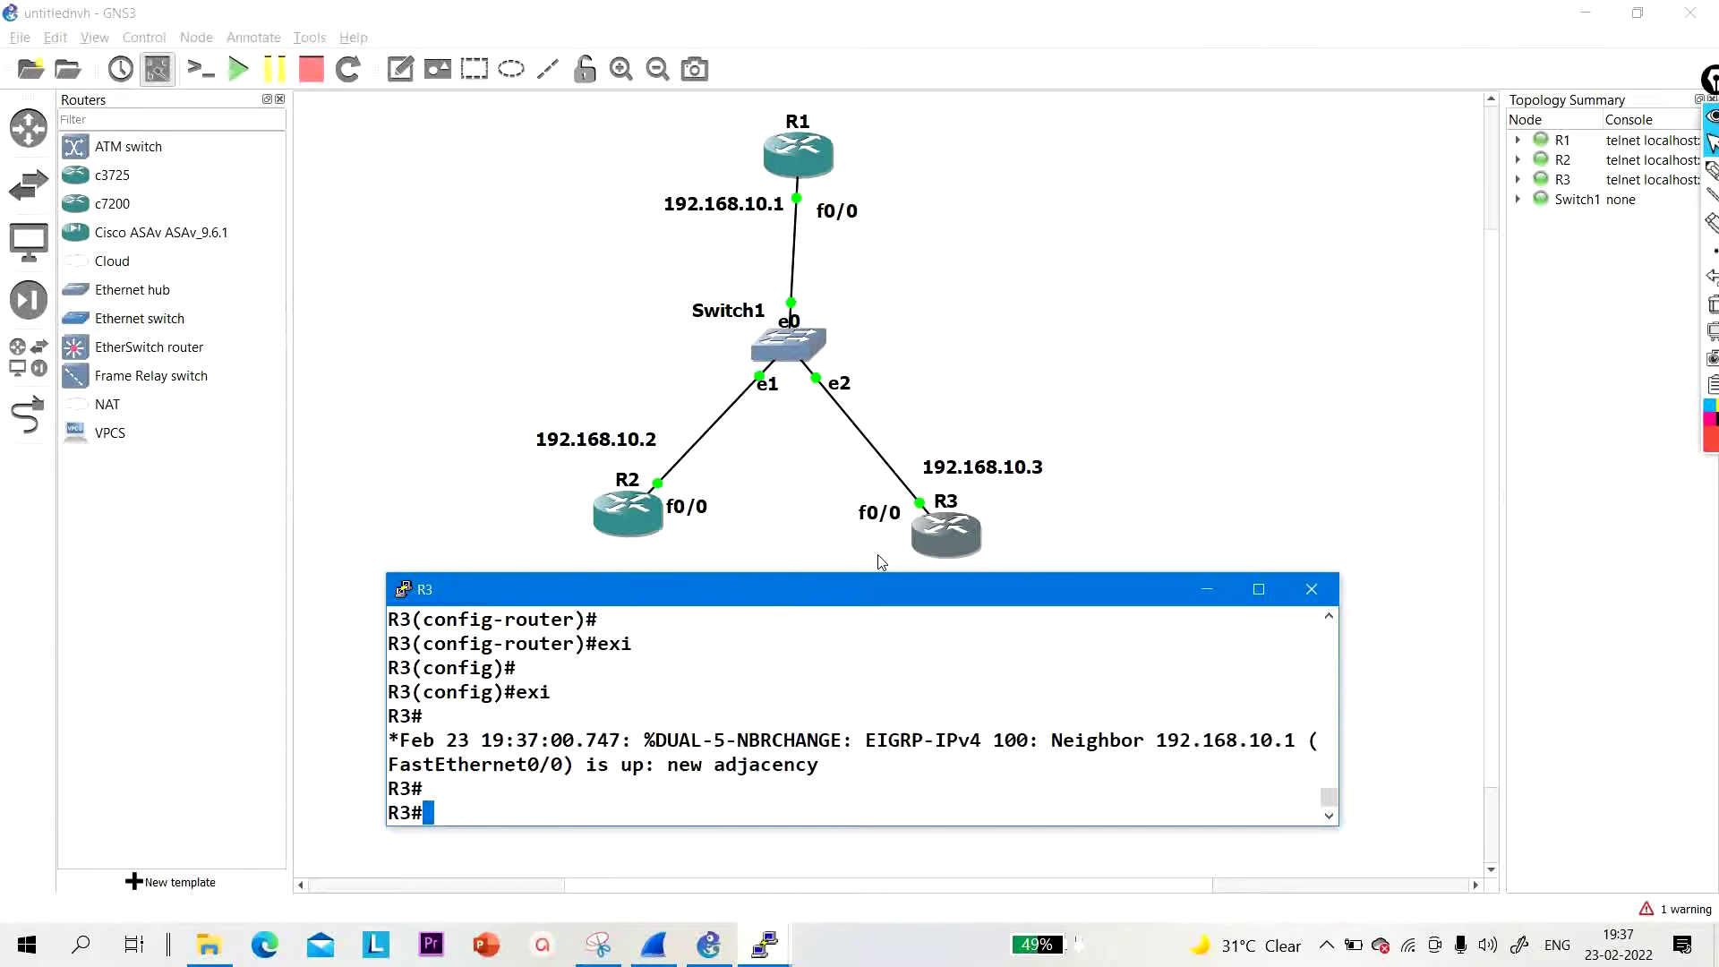
# Step: Check R3's EIGRP neighbors with "show ip eigrp neighbors" and highlight the listed neighbor address
pyautogui.press('Return')
pyautogui.write('sh')
pyautogui.press('Tab')
pyautogui.write('ip ei')
pyautogui.press('Tab')
pyautogui.write('n')
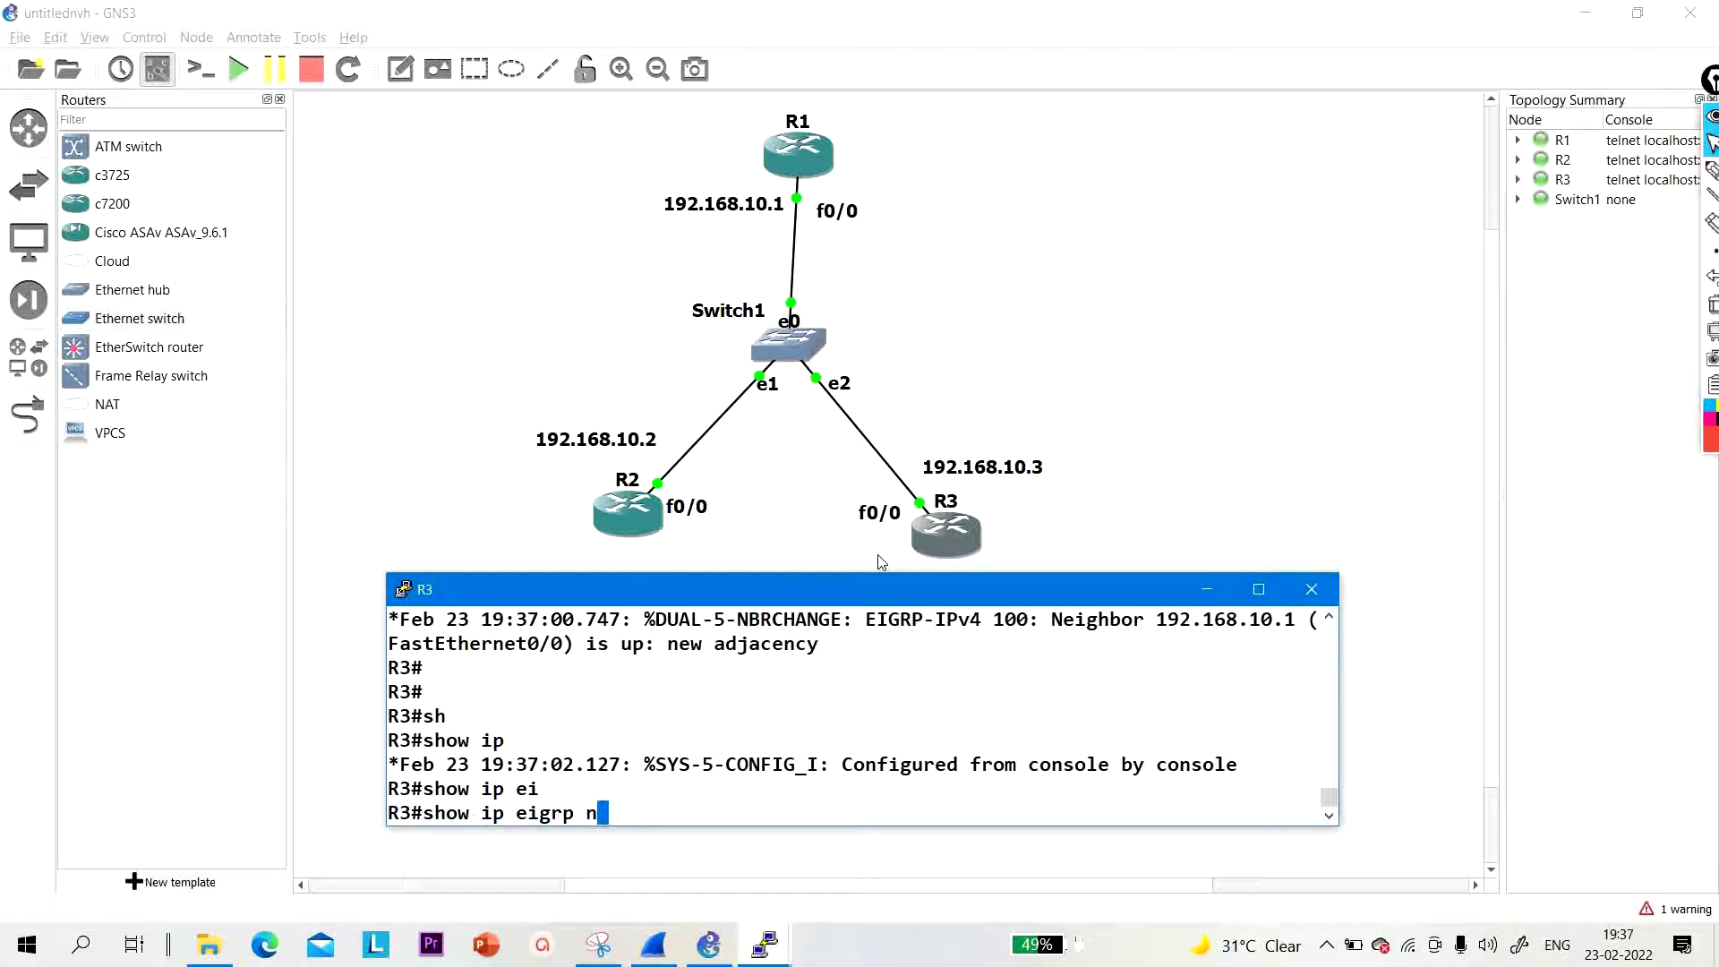
pyautogui.write('ei')
pyautogui.press('Tab')
pyautogui.press('Return')
pyautogui.press('Return')
pyautogui.press('Return')
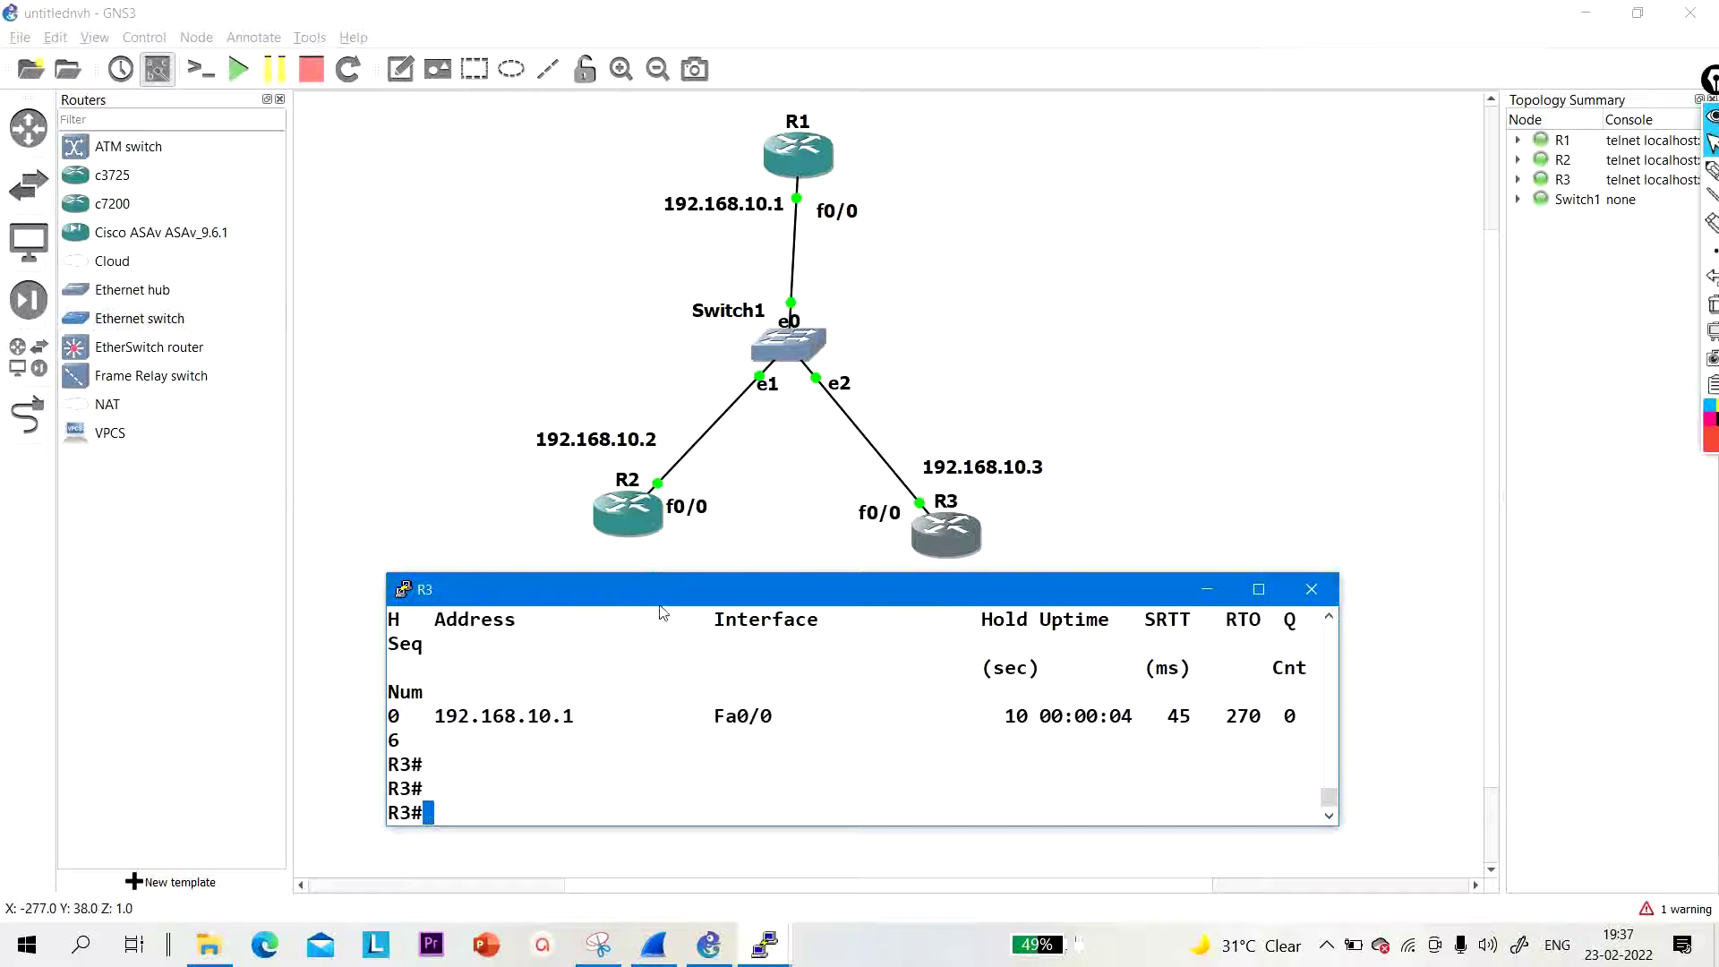
pyautogui.moveTo(591, 717); pyautogui.dragTo(413, 719)
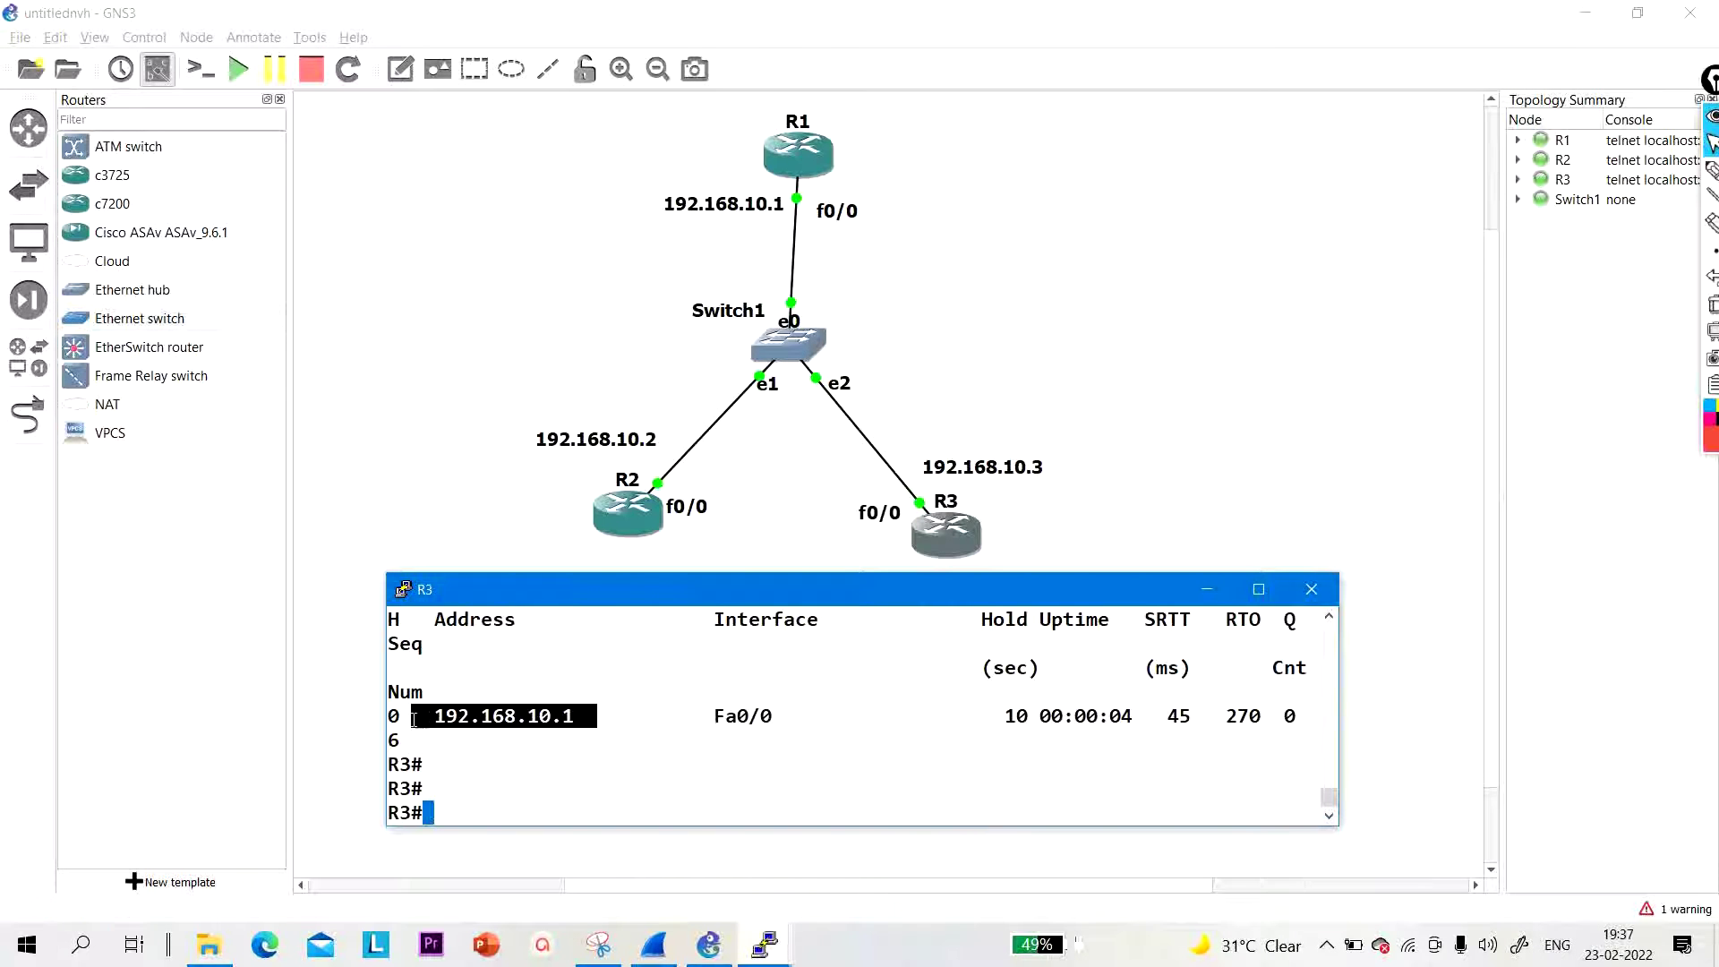
# Step: Bring up R1's console and exit its router and global configuration modes to reach privileged EXEC mode
pyautogui.doubleClick(793, 157)
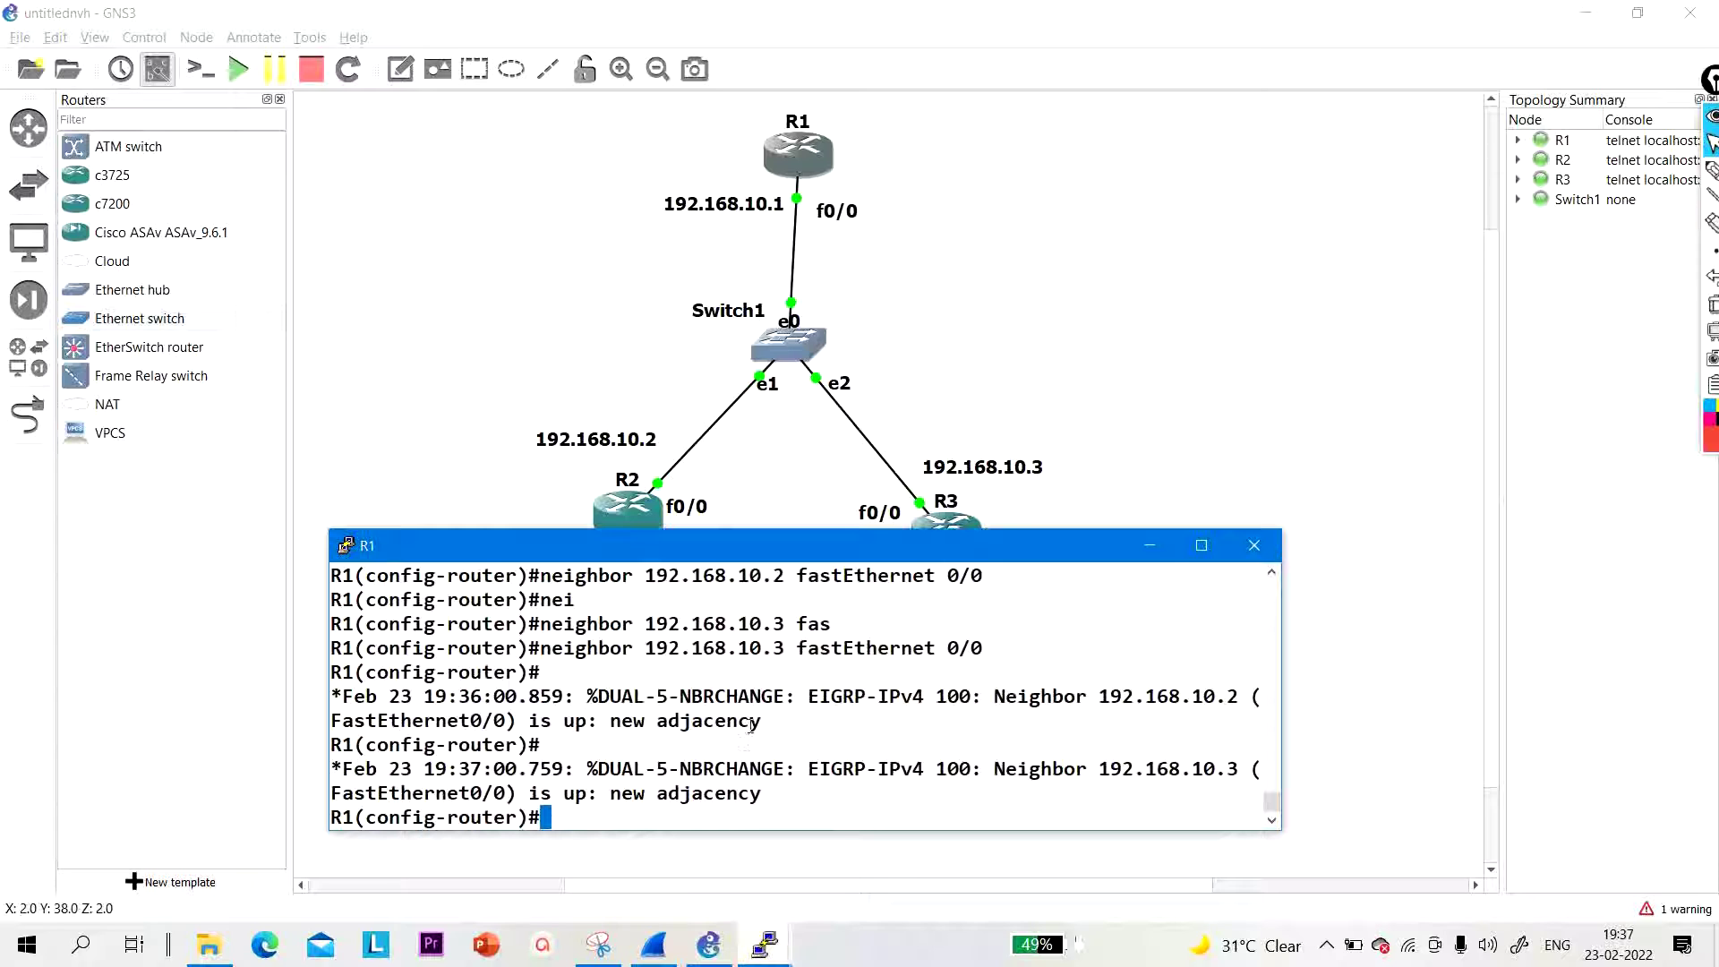
pyautogui.press('Return')
pyautogui.press('Return')
pyautogui.press('Return')
pyautogui.press('Return')
pyautogui.write('exi')
pyautogui.press('Return')
pyautogui.press('Return')
pyautogui.press('Return')
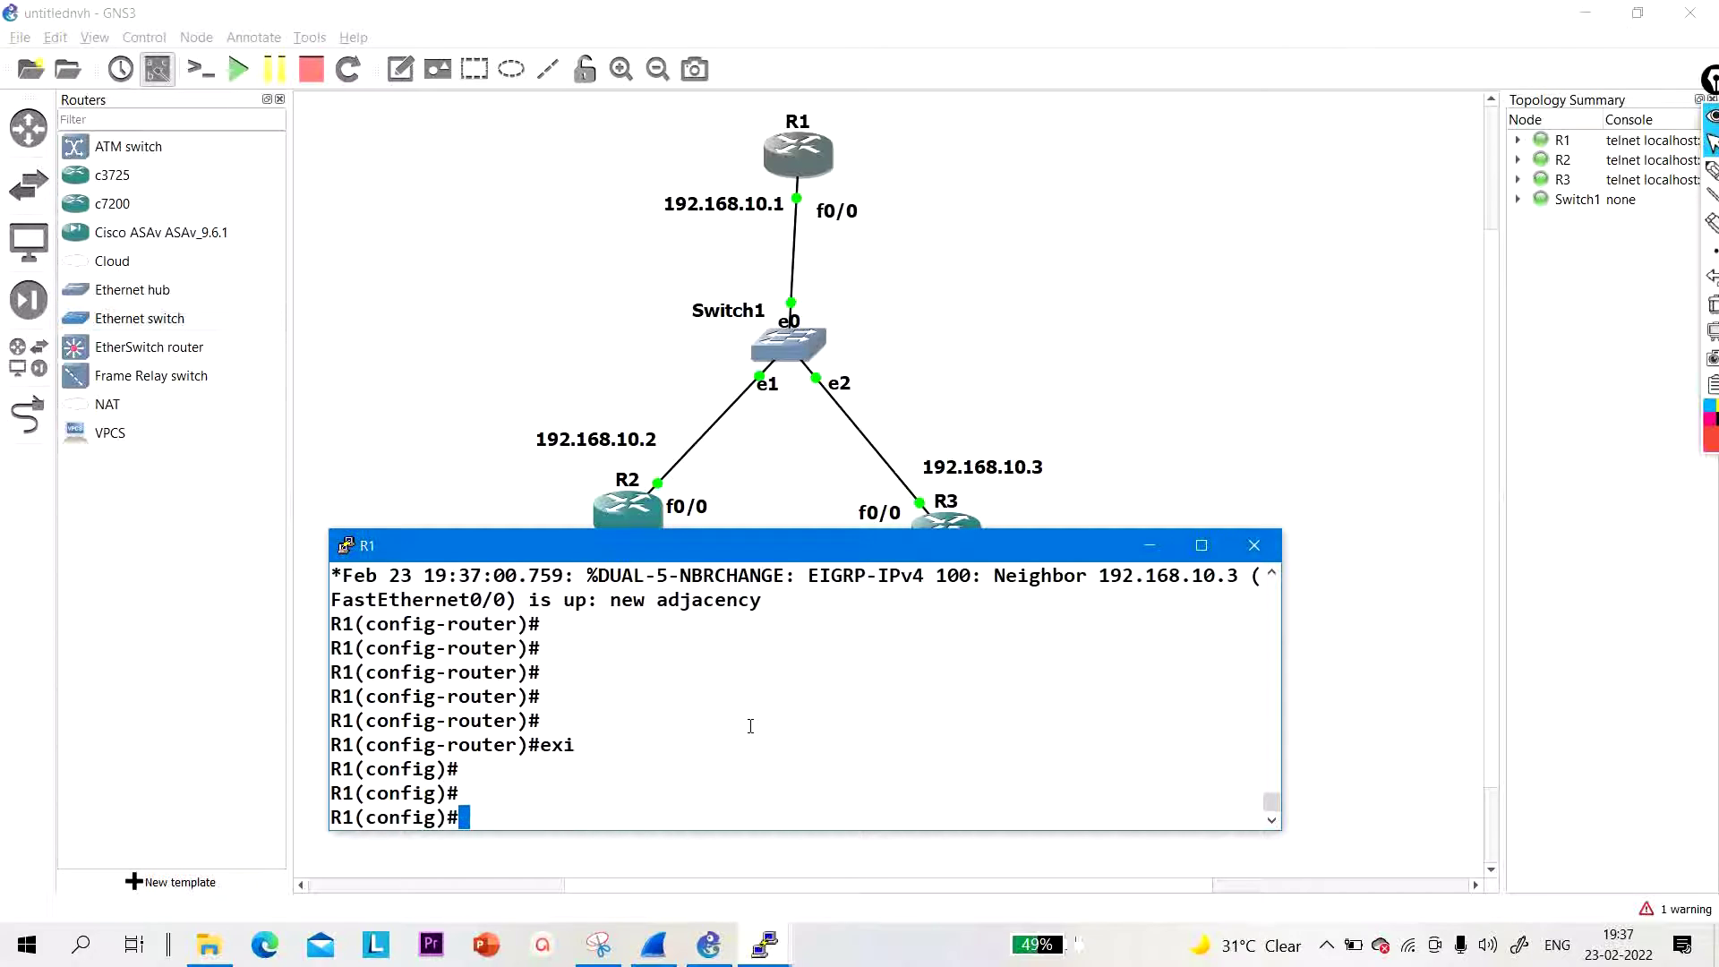
pyautogui.write('exi')
pyautogui.press('Return')
pyautogui.press('Return')
pyautogui.press('Return')
# Step: Check R1's EIGRP neighbors with "show ip eigrp neighbors" and highlight each neighbor address in the output
pyautogui.write('sh')
pyautogui.press('Tab')
pyautogui.write('ip')
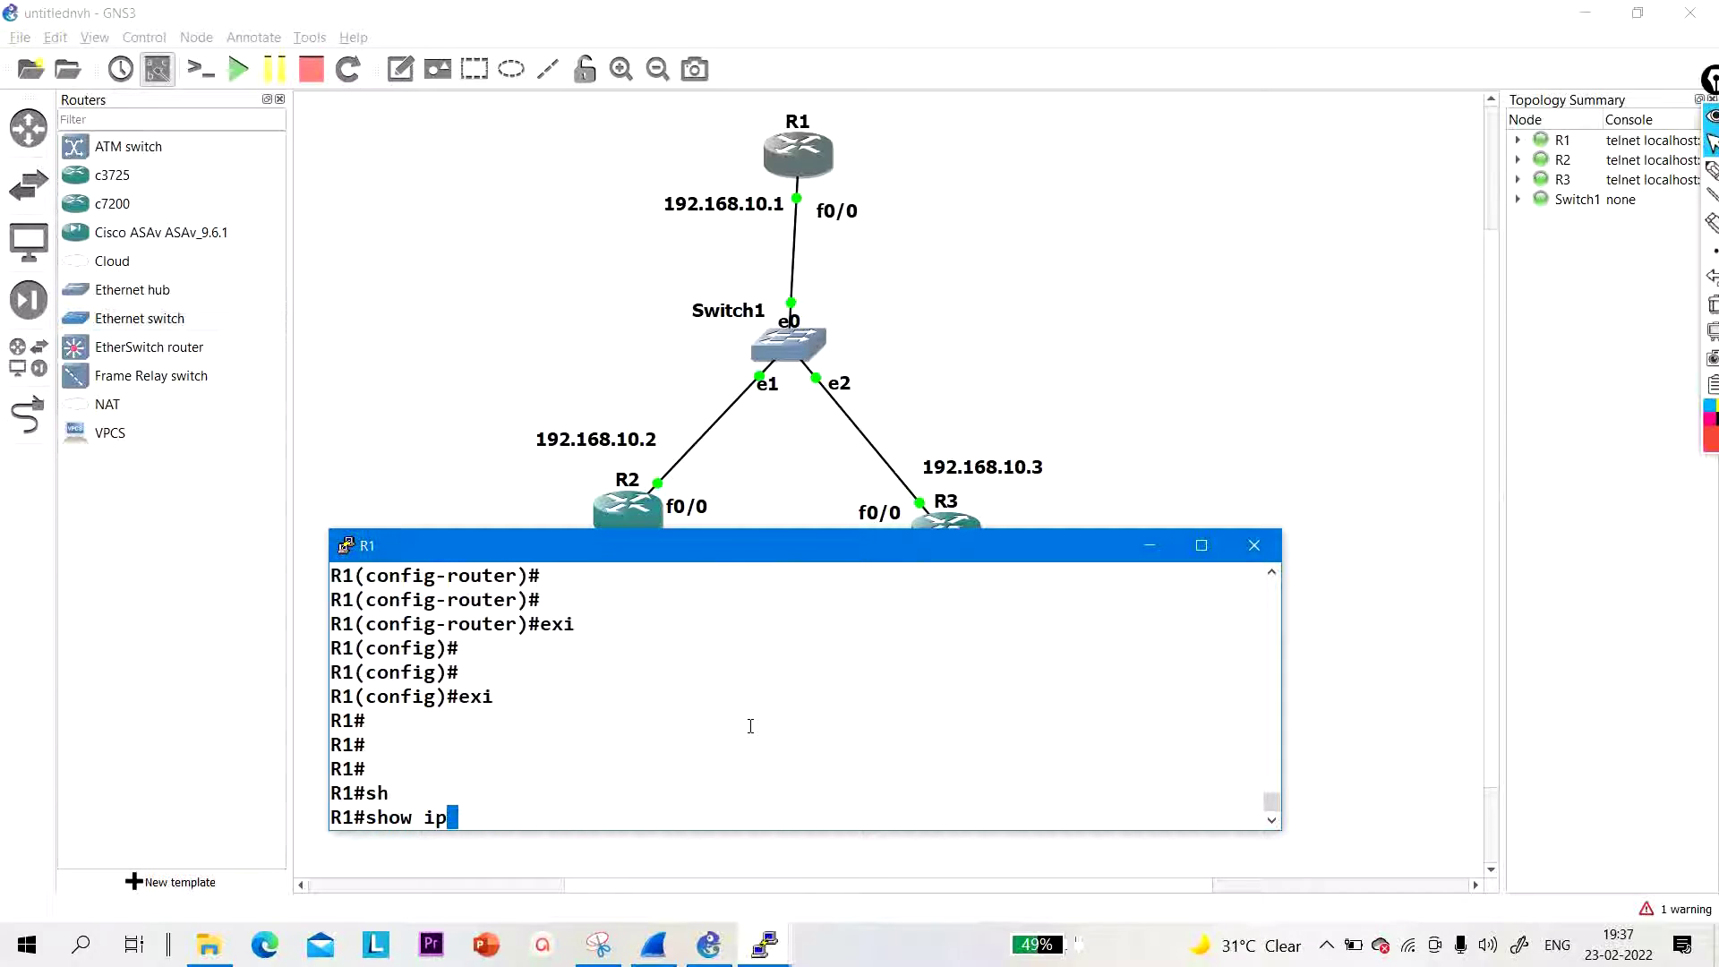
pyautogui.write(' ei')
pyautogui.press('Tab')
pyautogui.write('ne')
pyautogui.press('Tab')
pyautogui.press('Return')
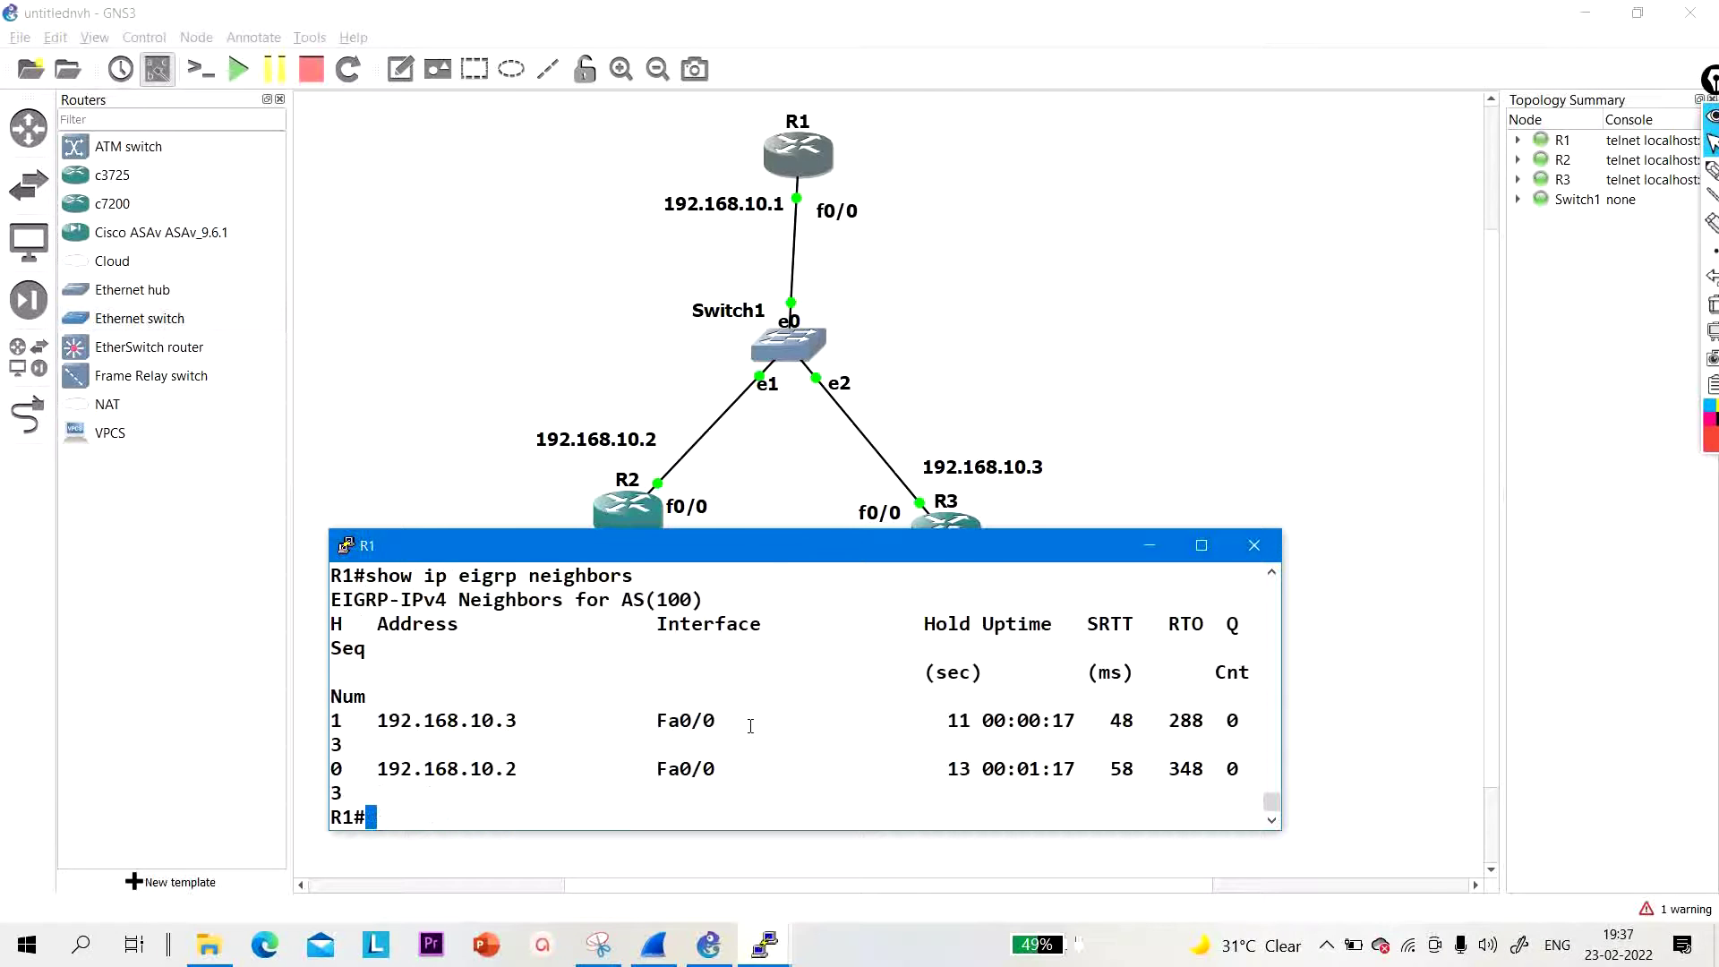
pyautogui.moveTo(530, 727); pyautogui.dragTo(335, 722)
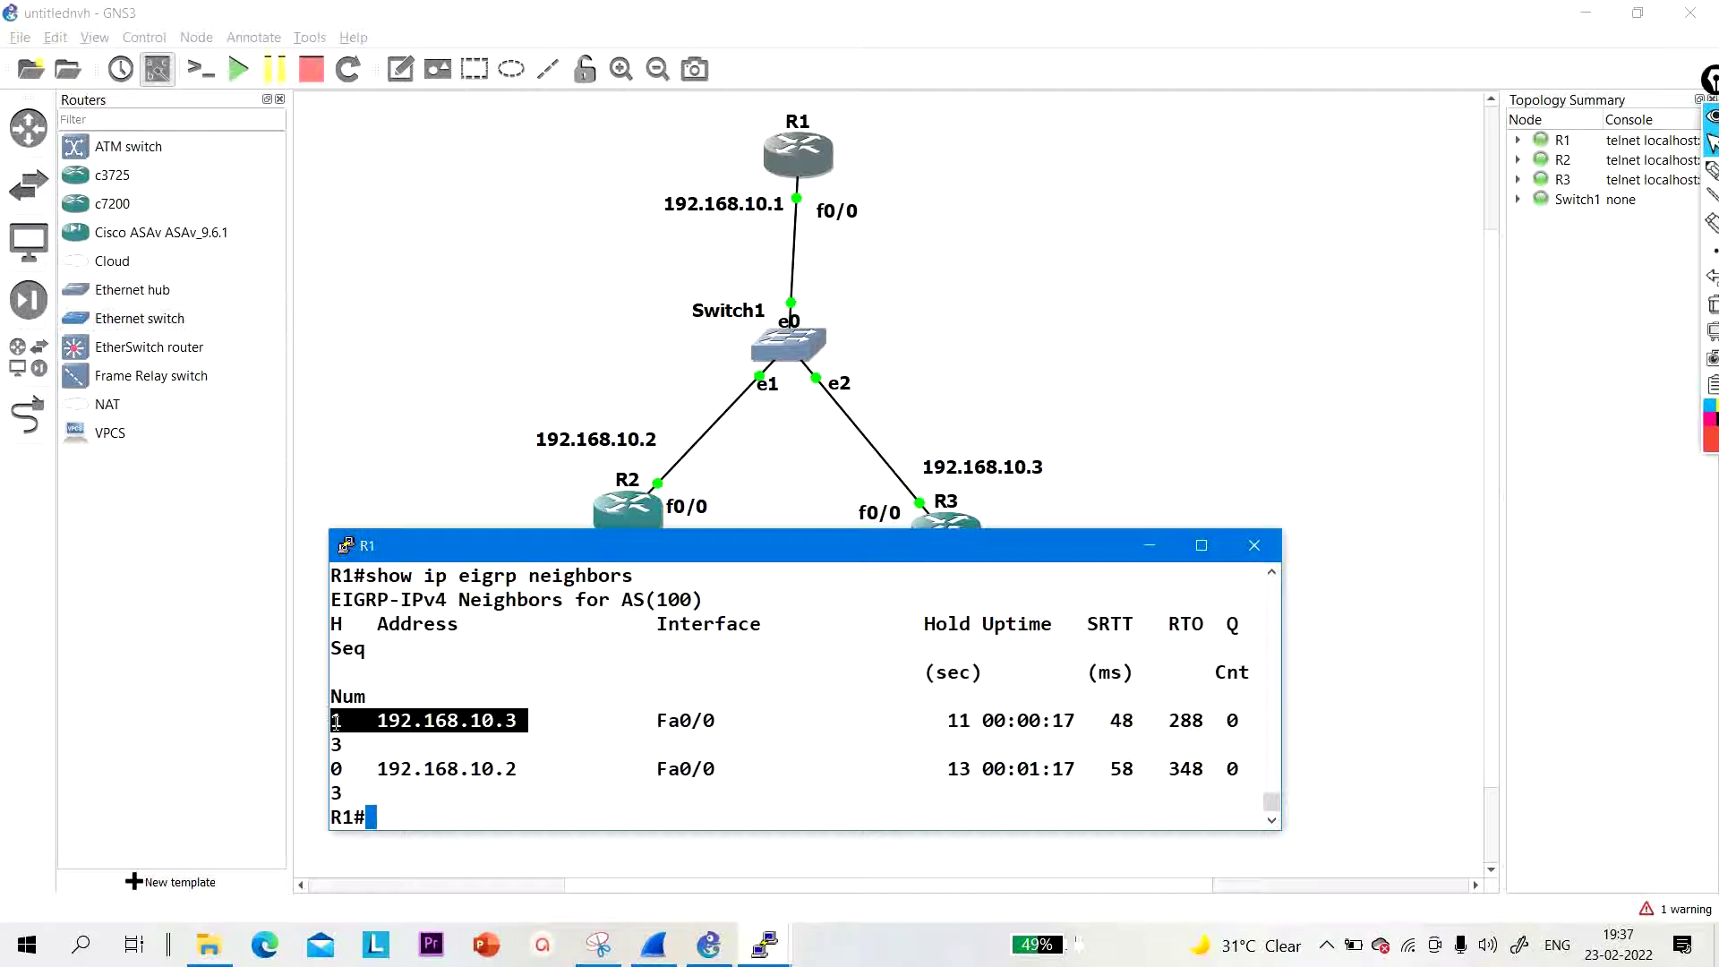
pyautogui.moveTo(547, 772); pyautogui.dragTo(341, 779)
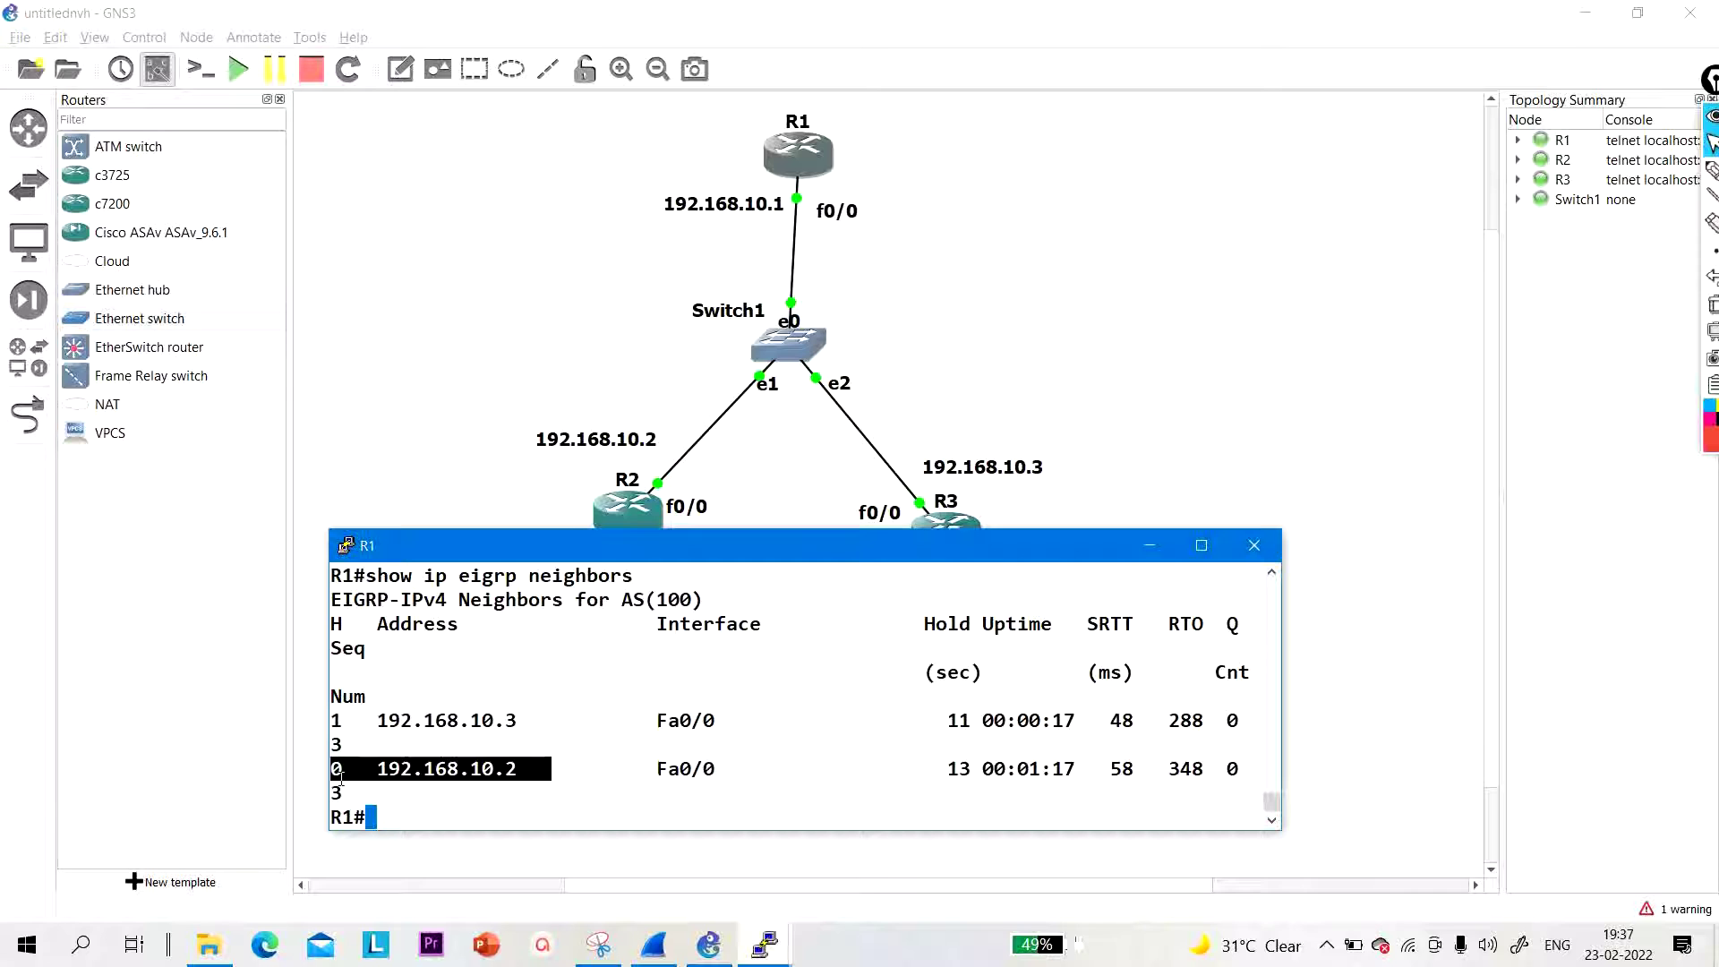
# Step: Bring up R2's console and exit its router and global configuration modes to reach privileged EXEC mode
pyautogui.click(633, 513)
pyautogui.doubleClick(633, 512)
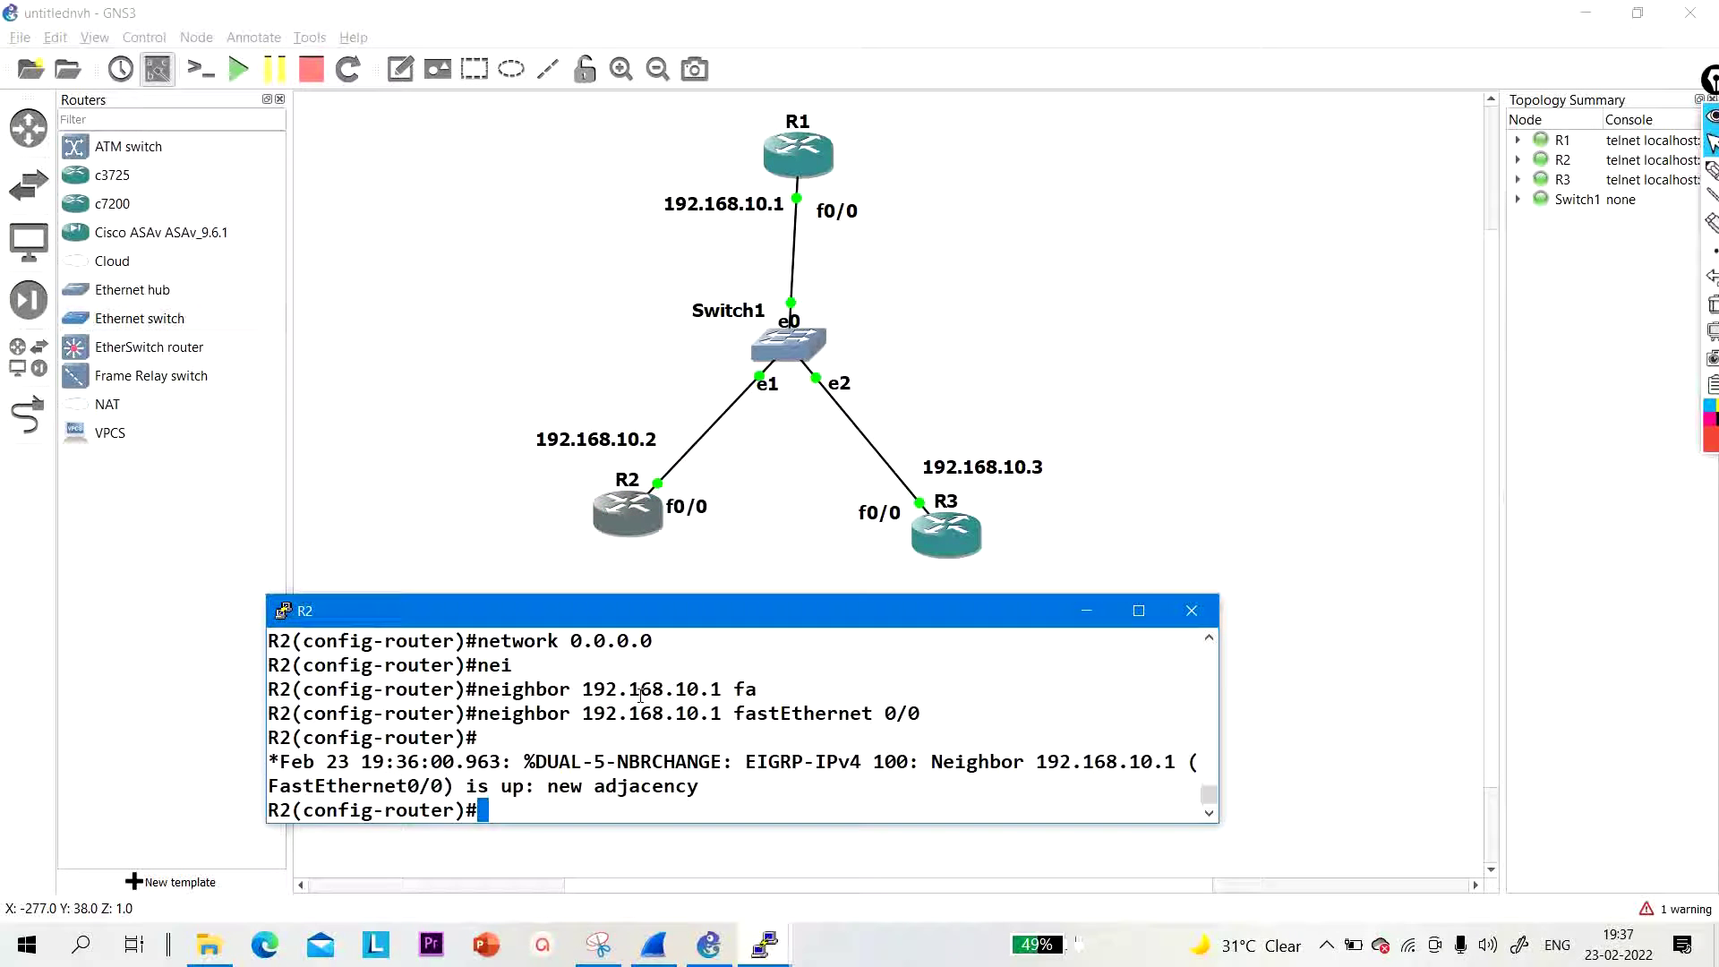
pyautogui.press('Return')
pyautogui.press('Return')
pyautogui.write('exi')
pyautogui.press('Return')
pyautogui.press('Return')
pyautogui.press('Return')
pyautogui.press('Return')
pyautogui.write('exi')
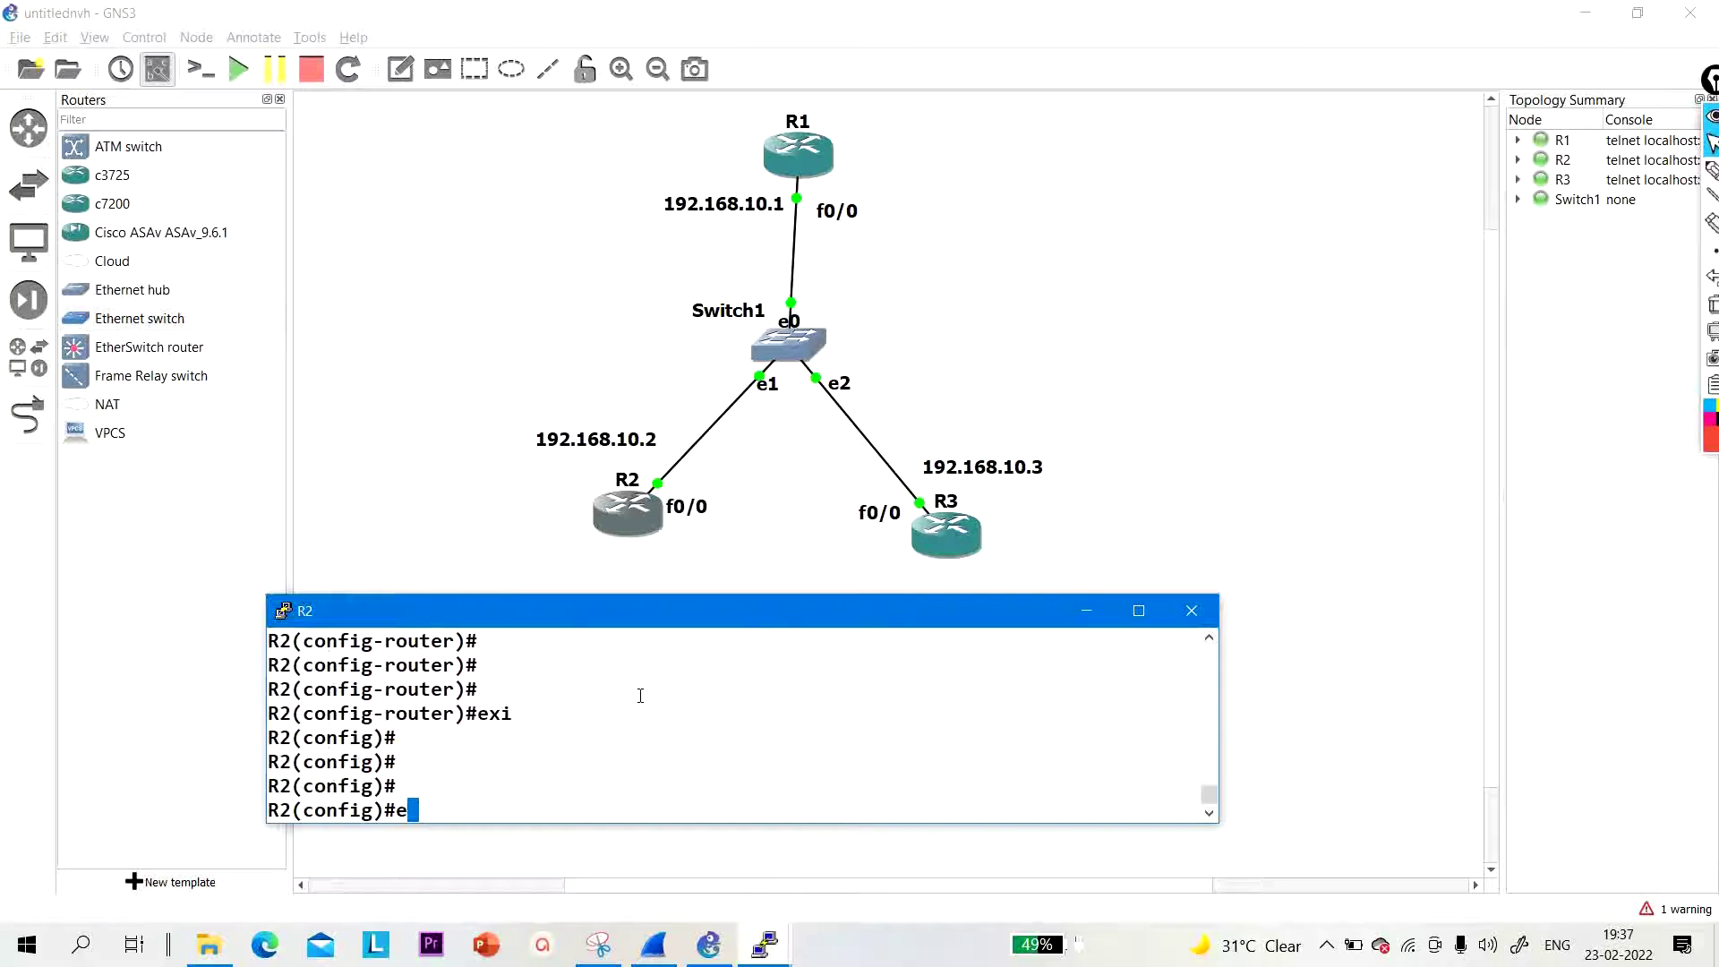
pyautogui.press('Return')
pyautogui.press('Return')
# Step: Check R2's EIGRP neighbors with "show ip eigrp nei", highlight the listed address and minimize the console
pyautogui.write('sh')
pyautogui.press('Tab')
pyautogui.write('ip ei')
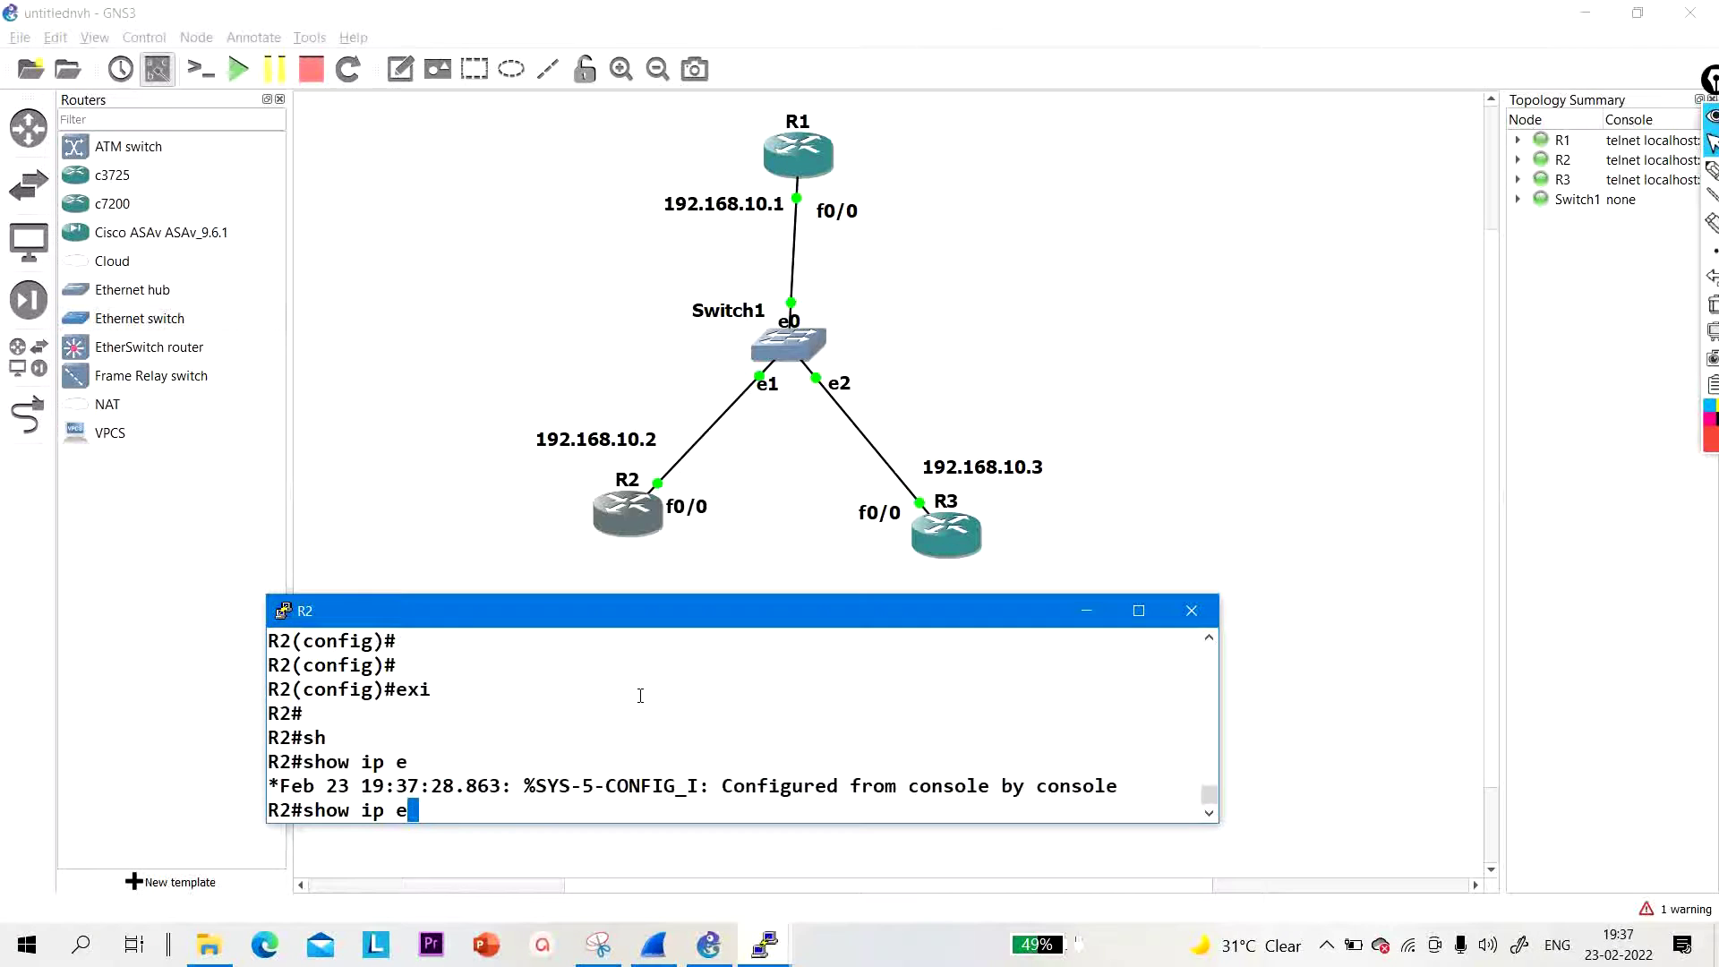
pyautogui.press('Tab')
pyautogui.write('nei')
pyautogui.press('Return')
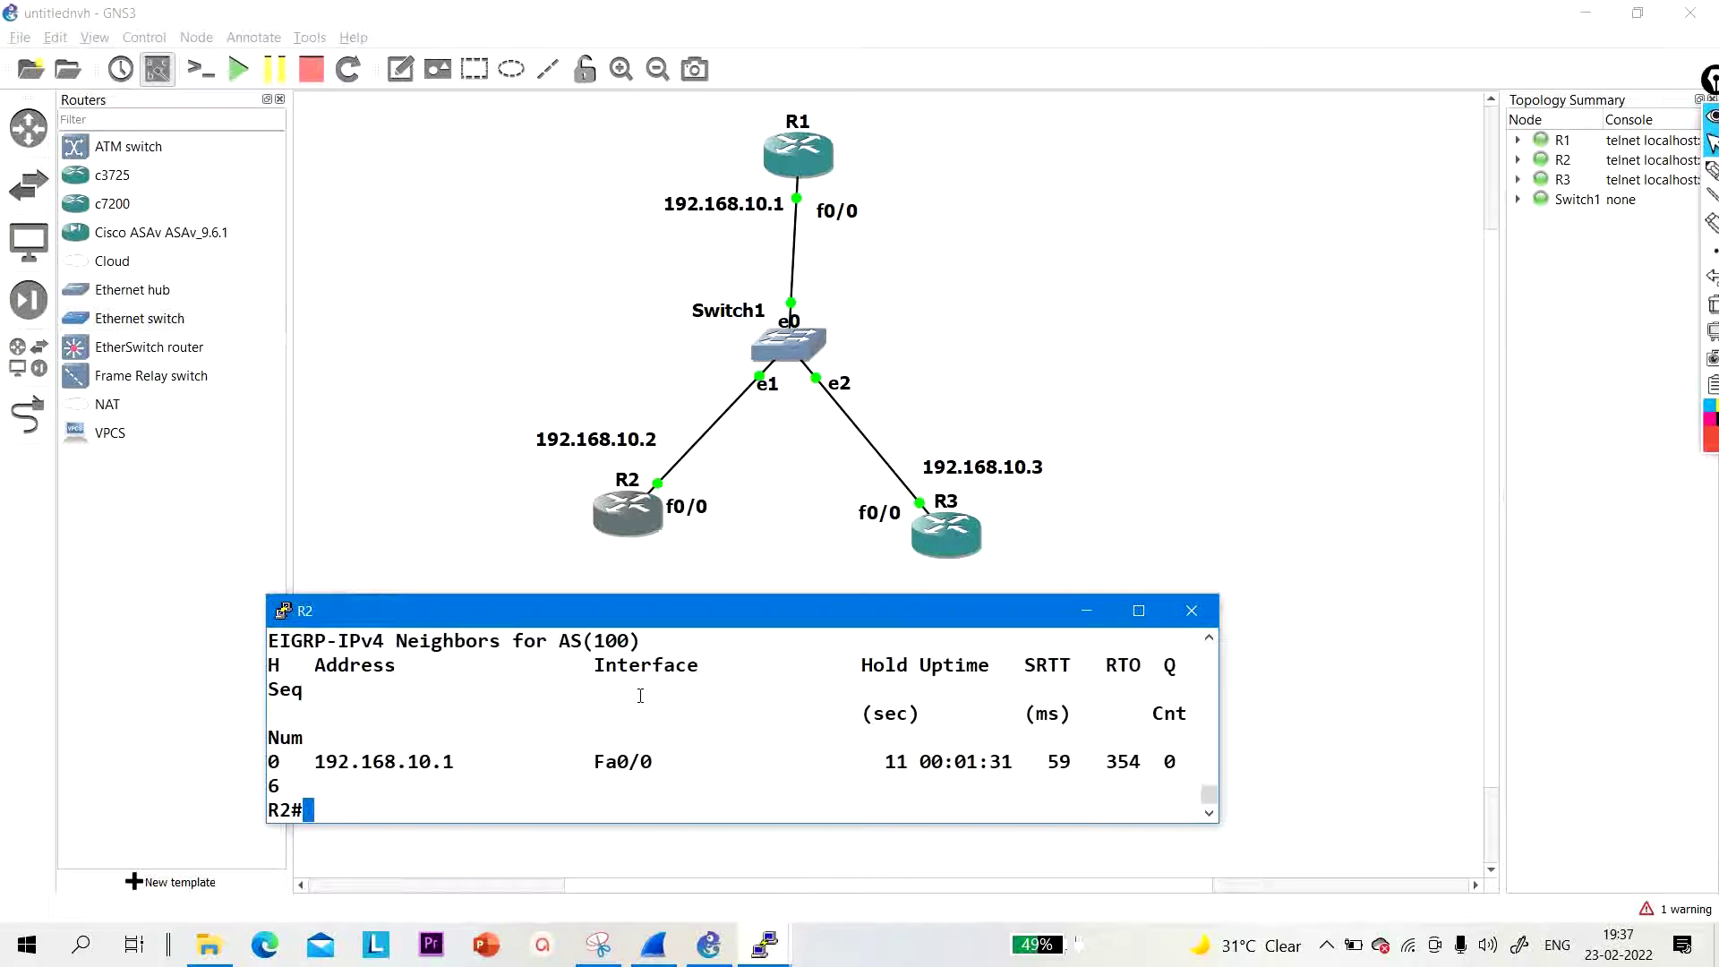
pyautogui.moveTo(481, 768); pyautogui.dragTo(285, 771)
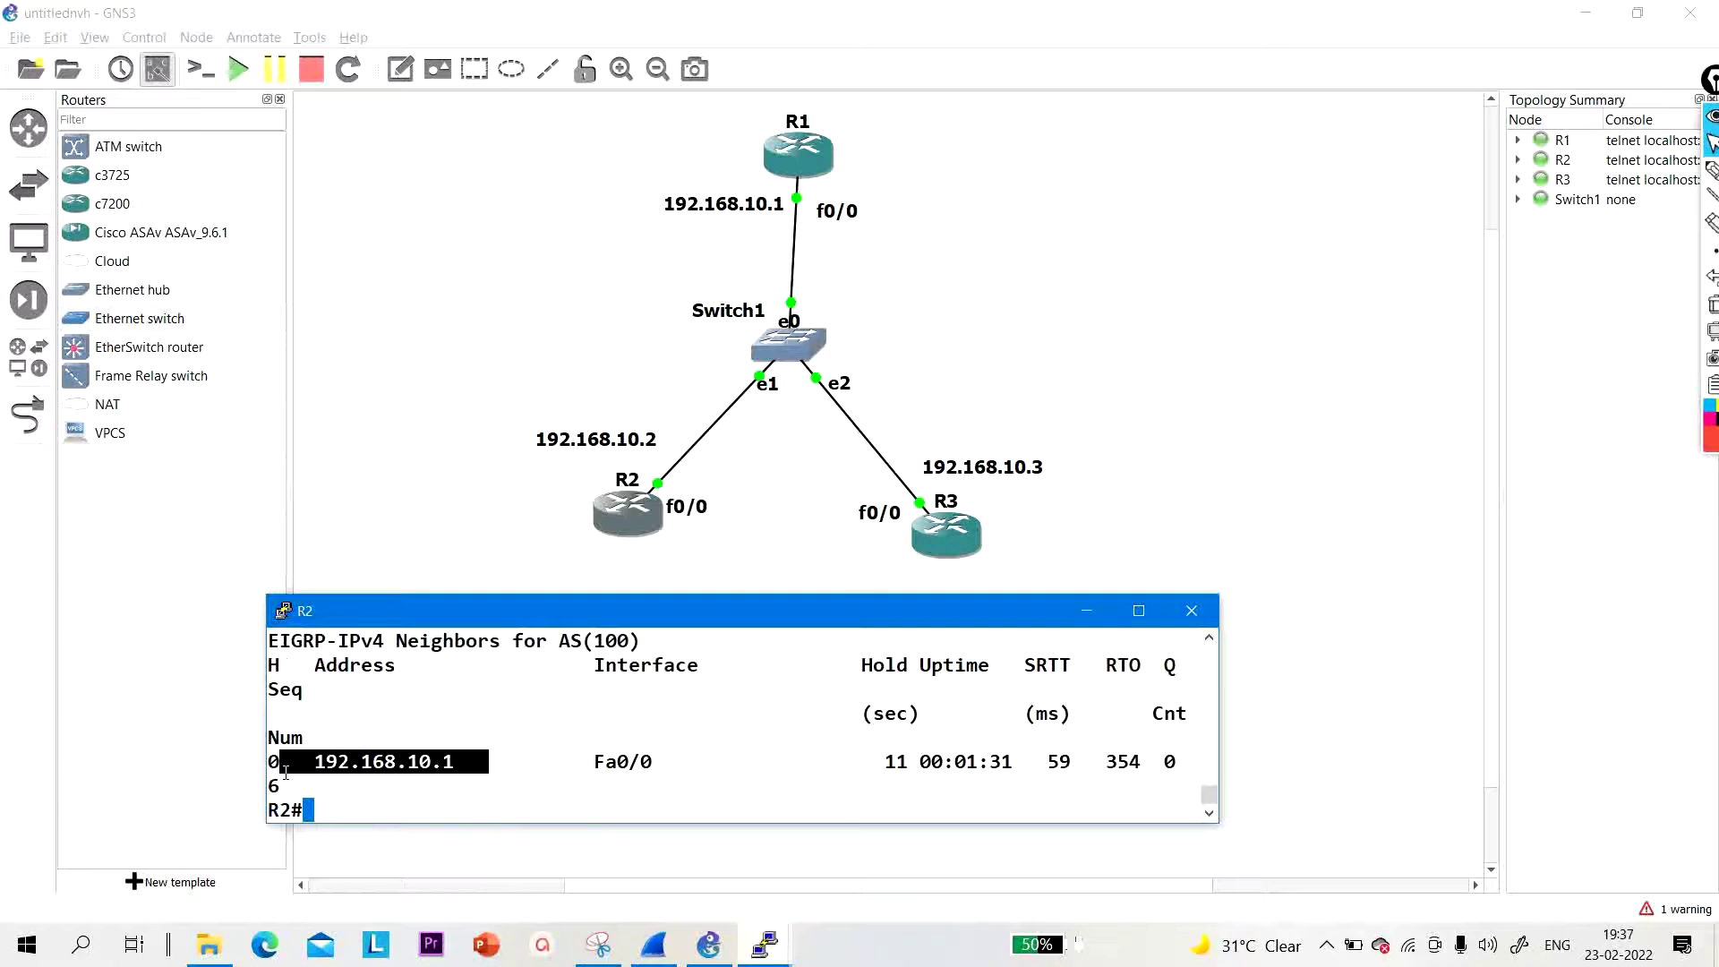
pyautogui.click(1086, 610)
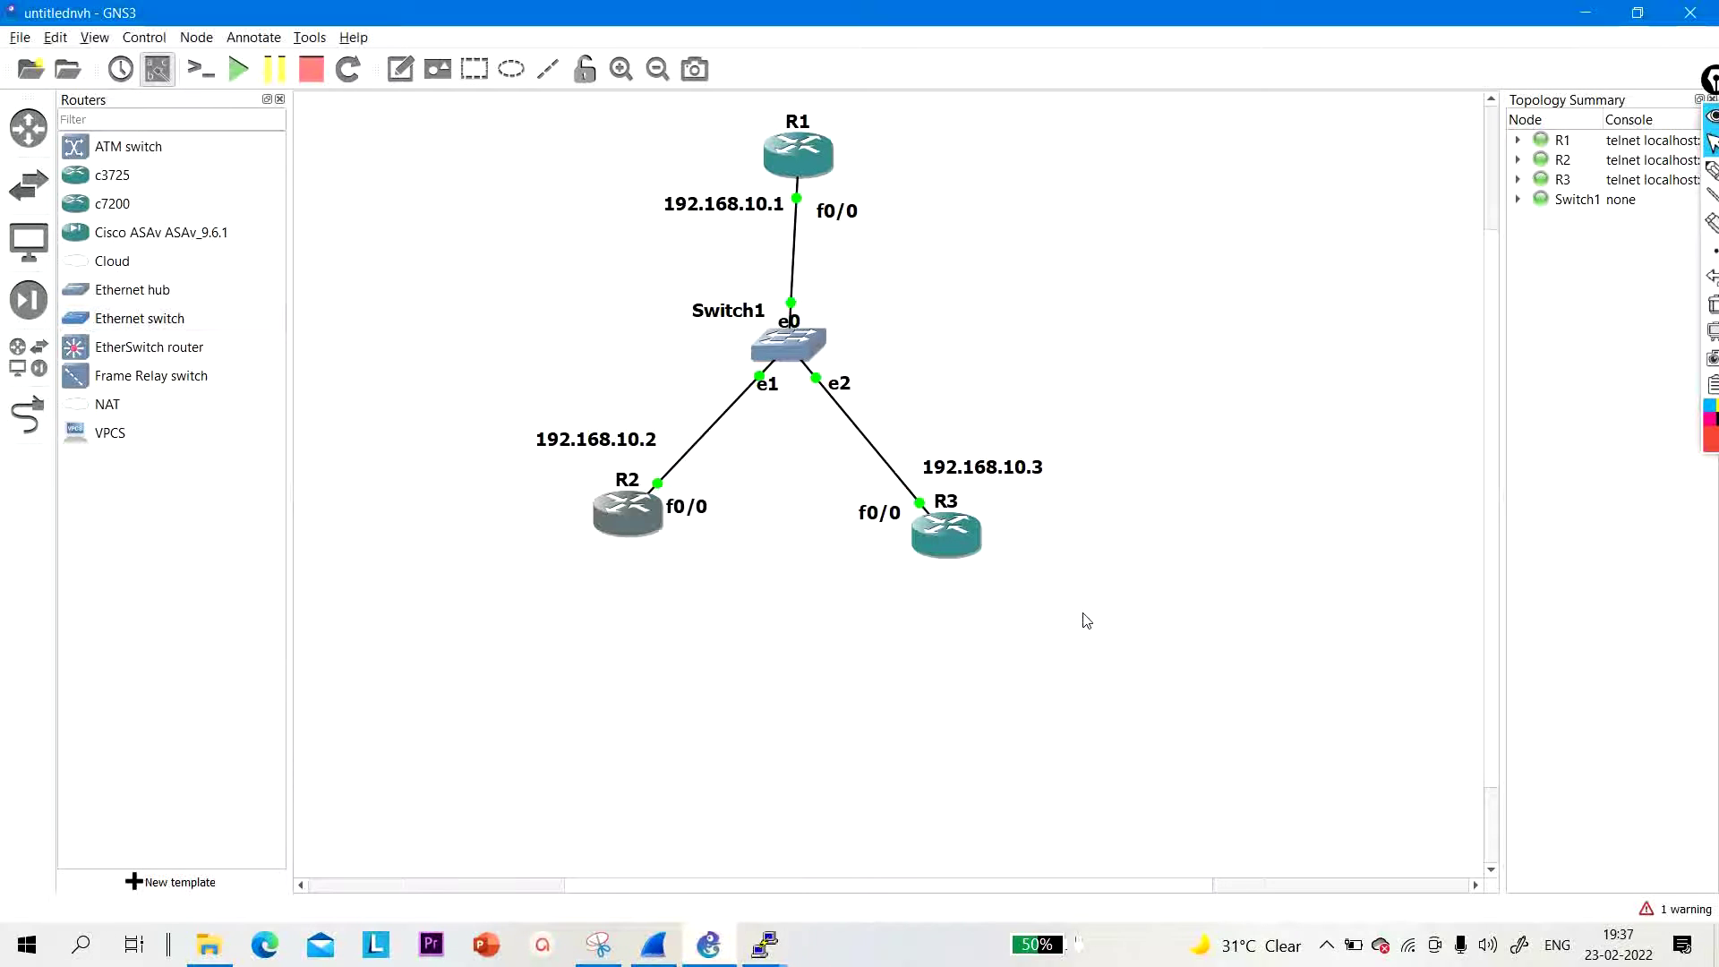
# Step: Draw a red double-headed arrow between R2 and R3, a red path from R2 through R1 to R3, and a circle around R3
pyautogui.click(1710, 170)
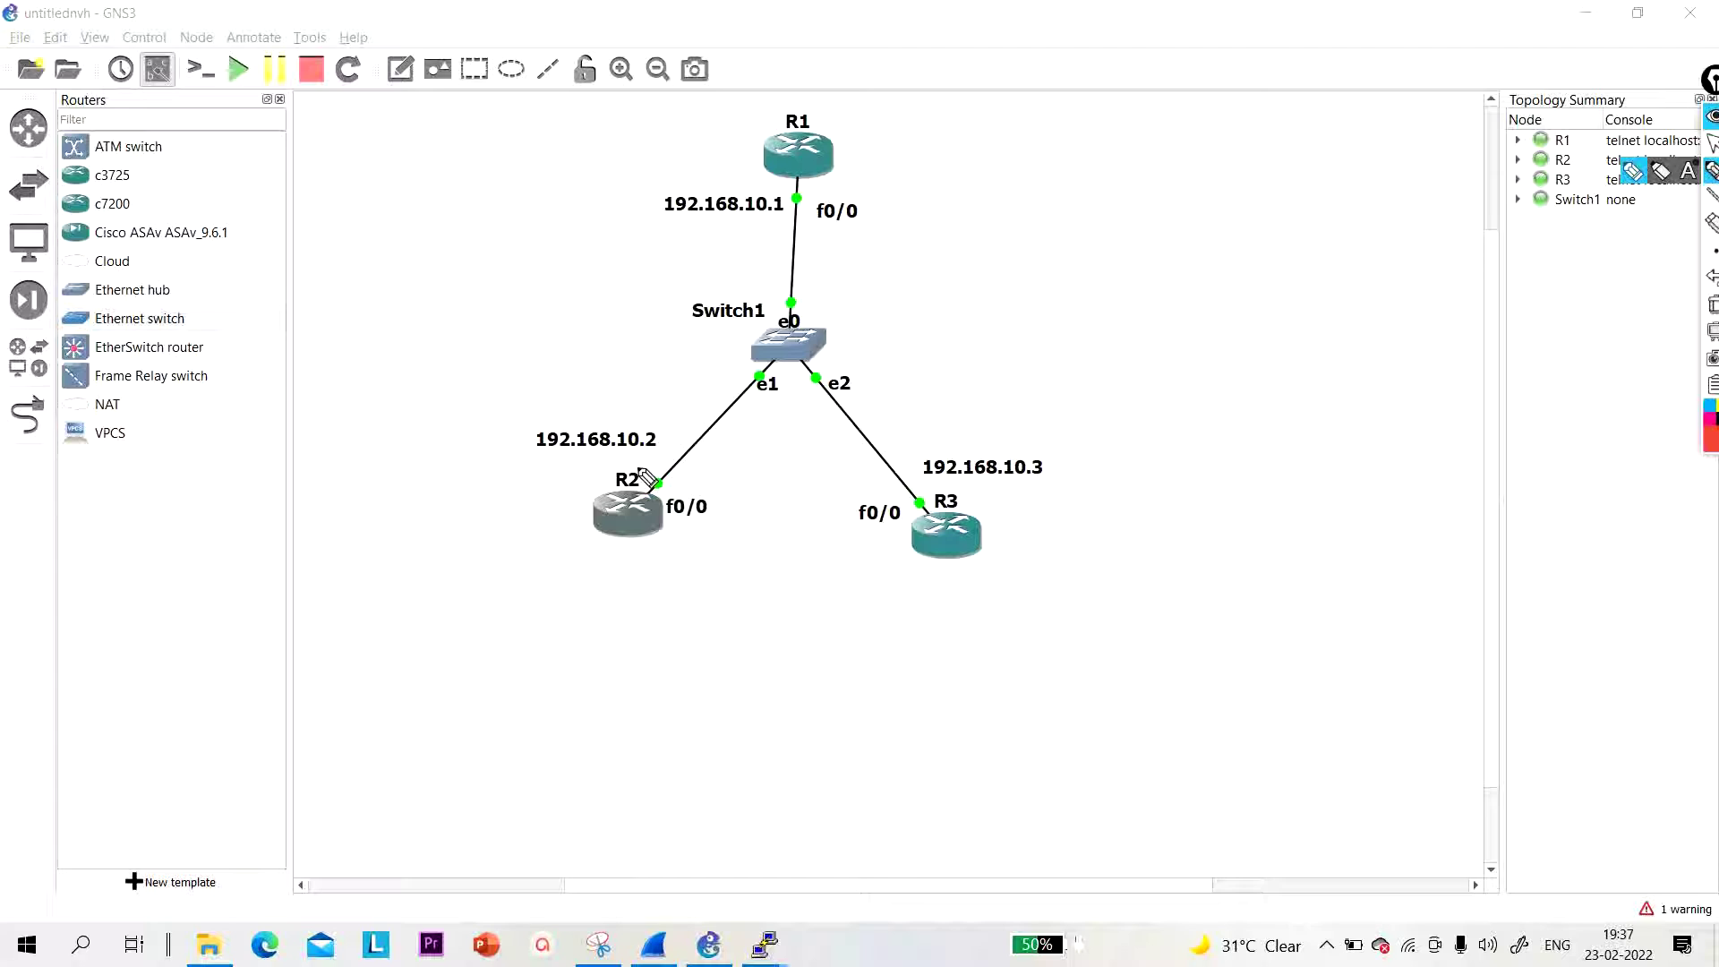
pyautogui.moveTo(668, 521); pyautogui.dragTo(925, 537)
pyautogui.moveTo(833, 559); pyautogui.dragTo(925, 537)
pyautogui.moveTo(703, 500); pyautogui.dragTo(684, 557)
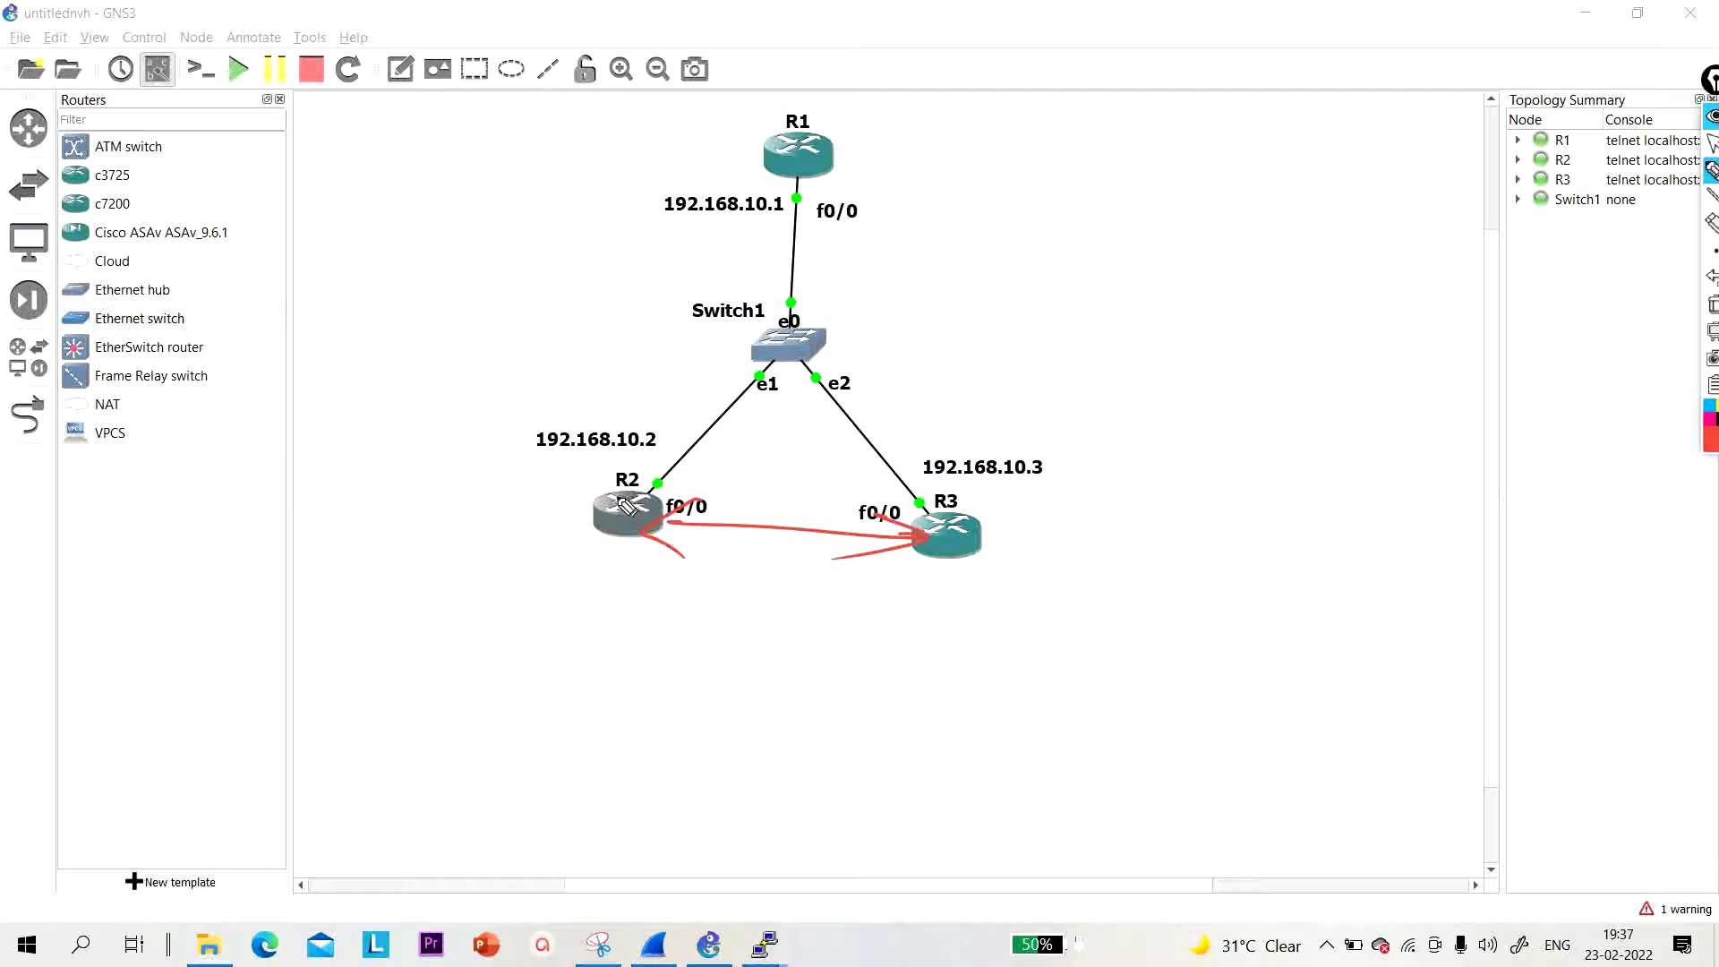
pyautogui.moveTo(627, 506)
pyautogui.mouseDown()
pyautogui.moveTo(671, 333)
pyautogui.moveTo(804, 157)
pyautogui.moveTo(839, 204)
pyautogui.moveTo(950, 540)
pyautogui.moveTo(987, 520)
pyautogui.mouseUp()
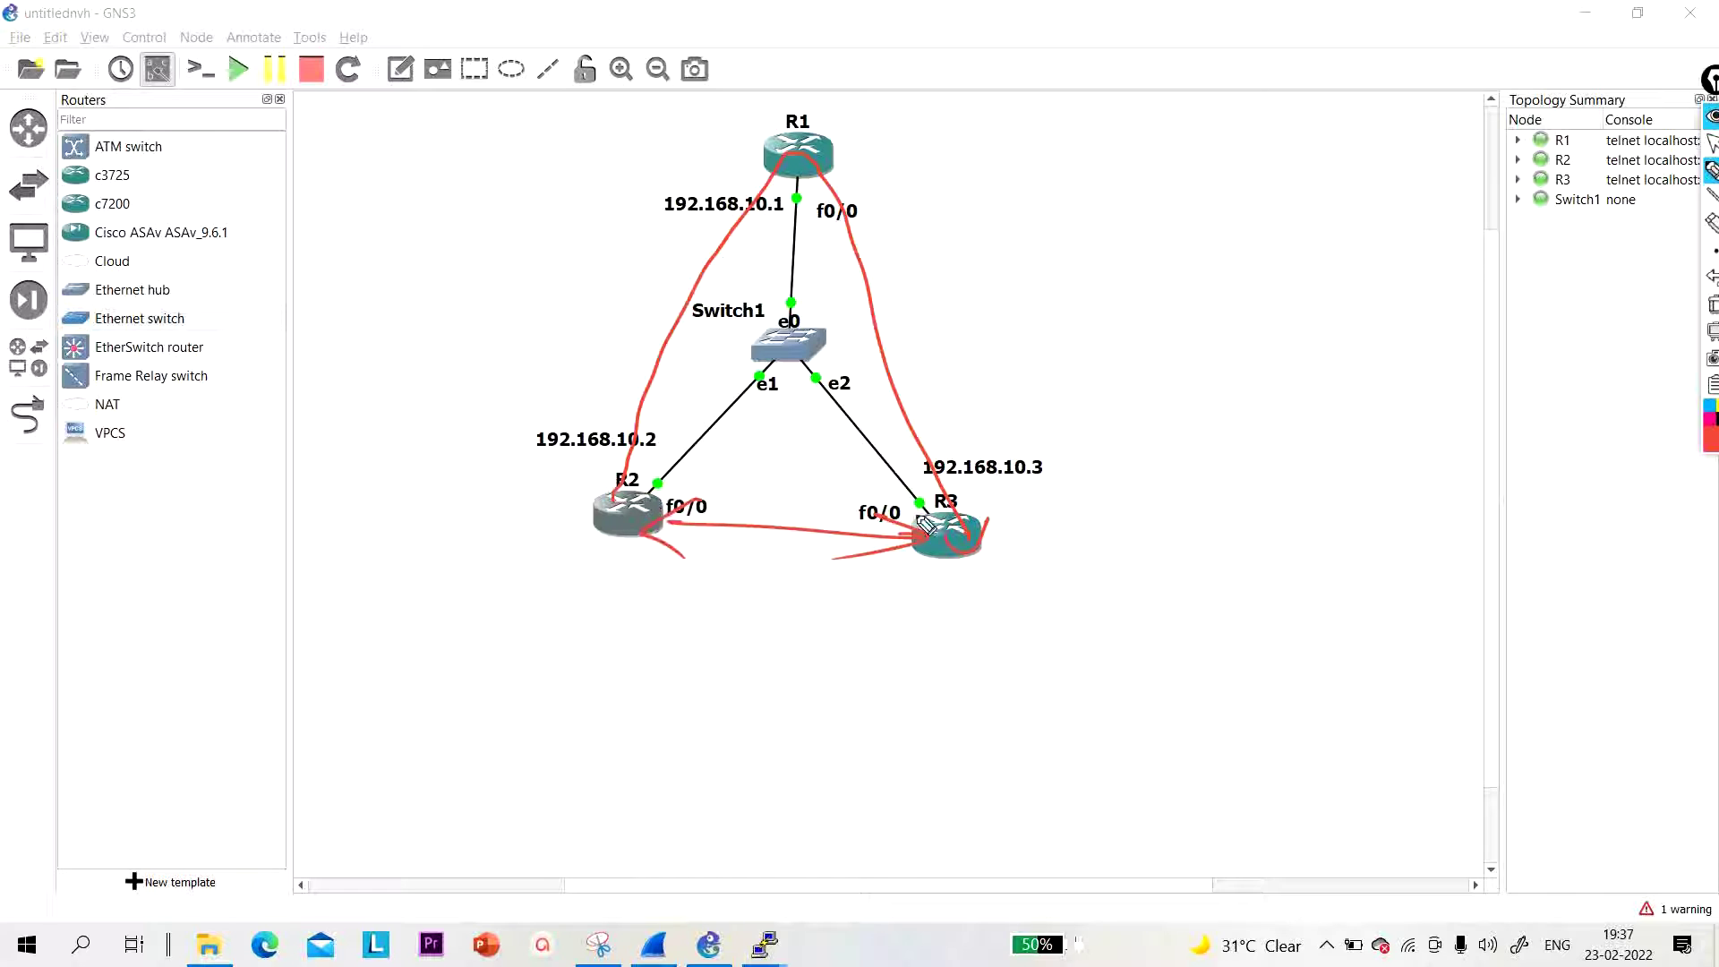
pyautogui.moveTo(978, 524); pyautogui.dragTo(949, 497)
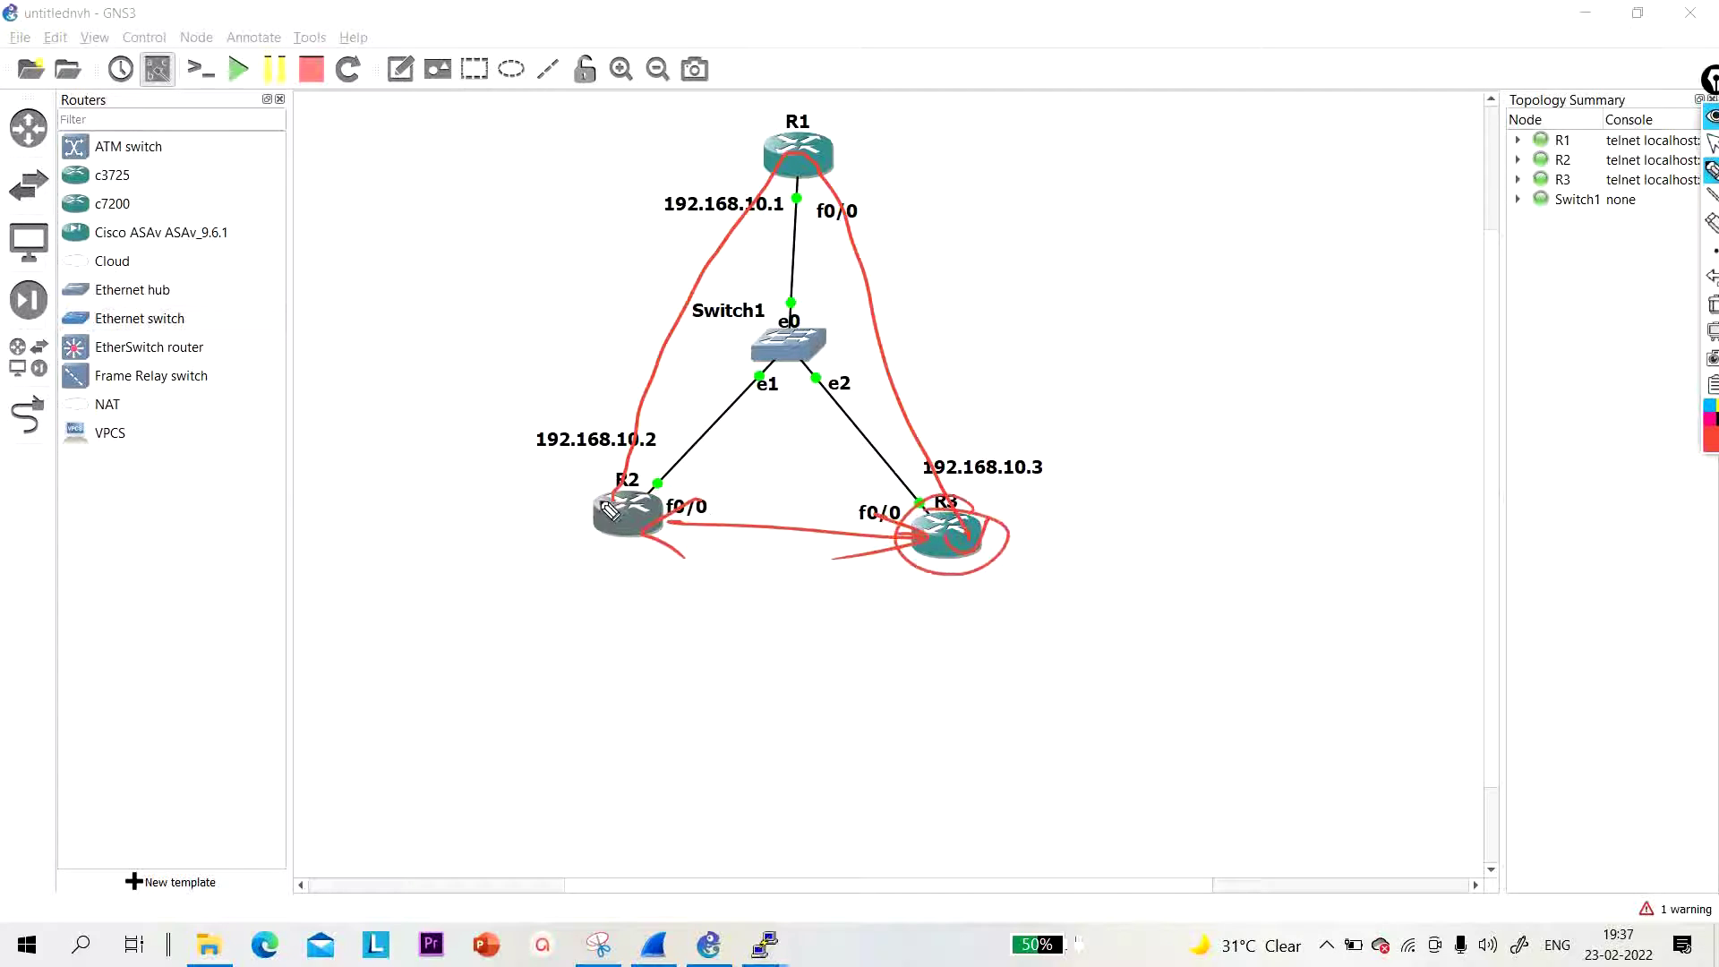
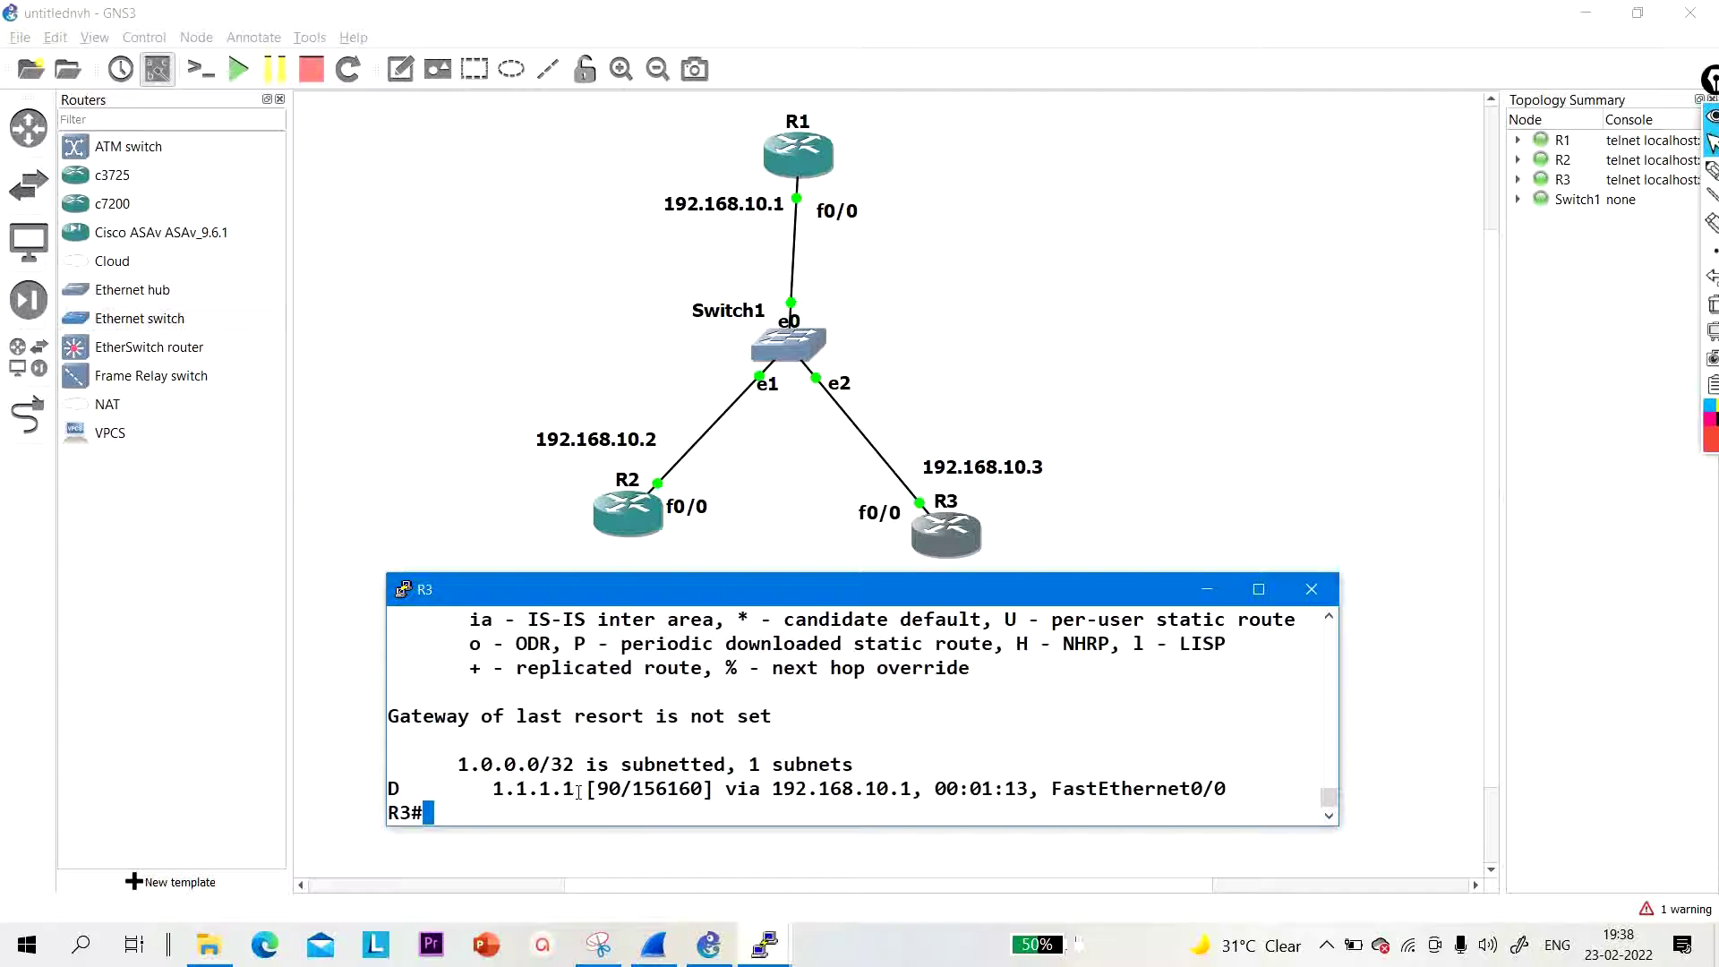
# Step: Highlight the EIGRP route 1.1.1.1 in R3's routing table and minimize R3's console
pyautogui.moveTo(578, 791); pyautogui.dragTo(513, 791)
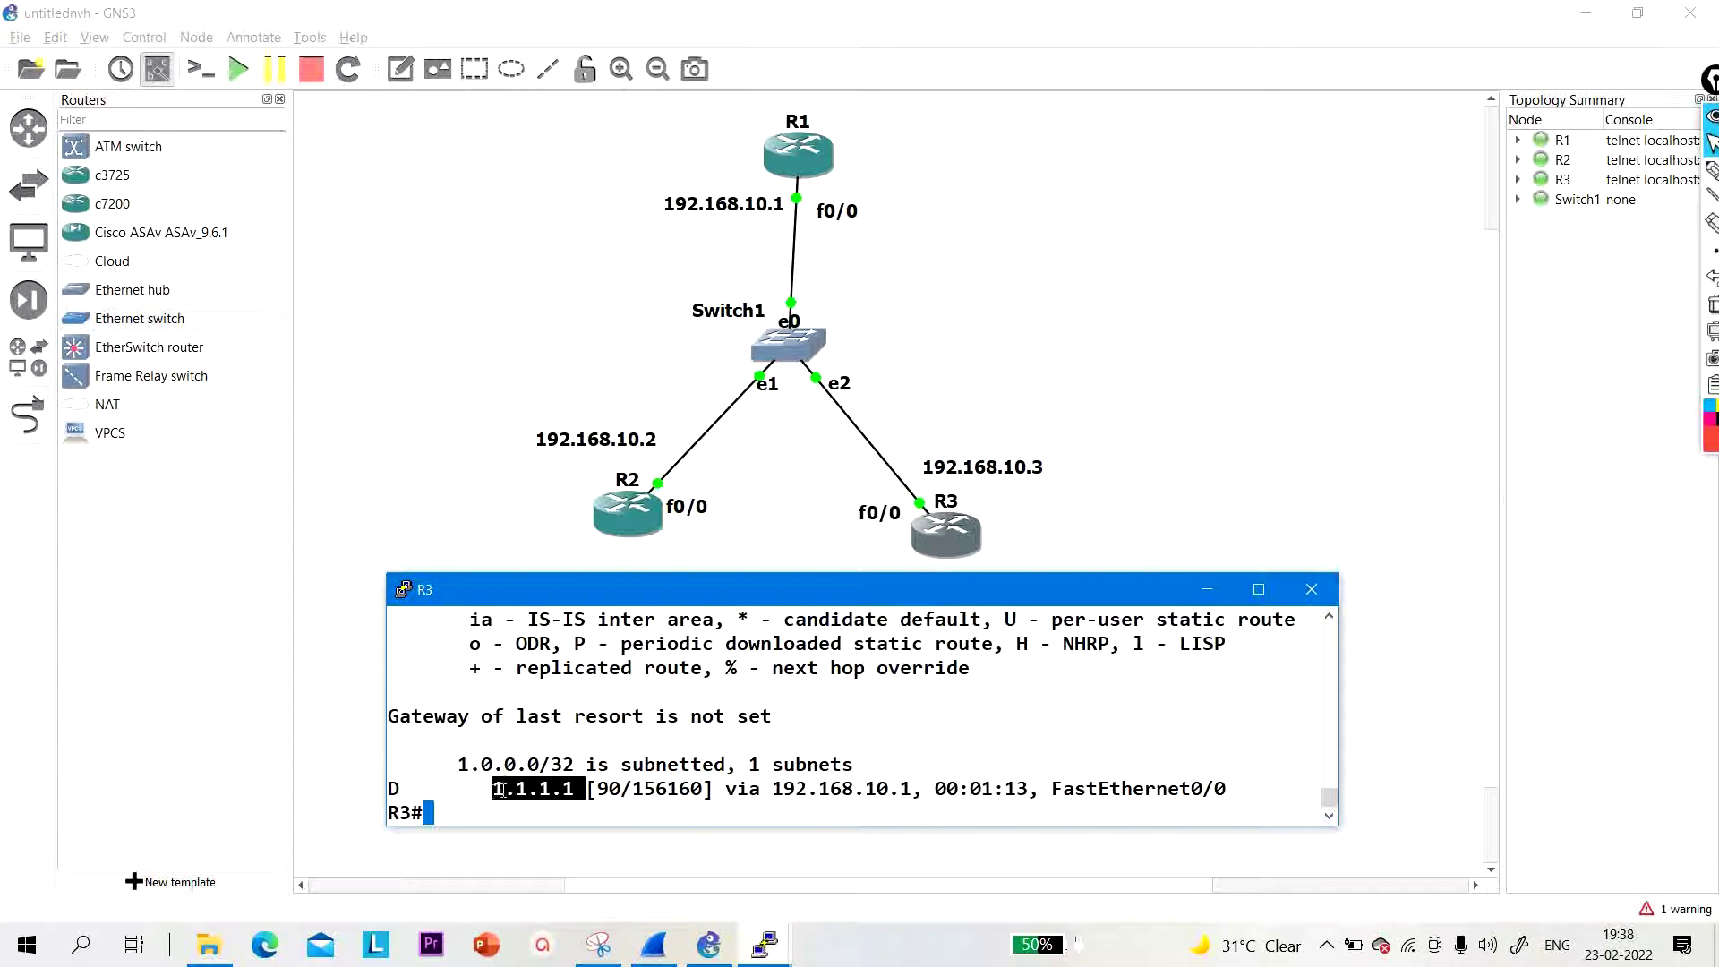
pyautogui.click(1204, 589)
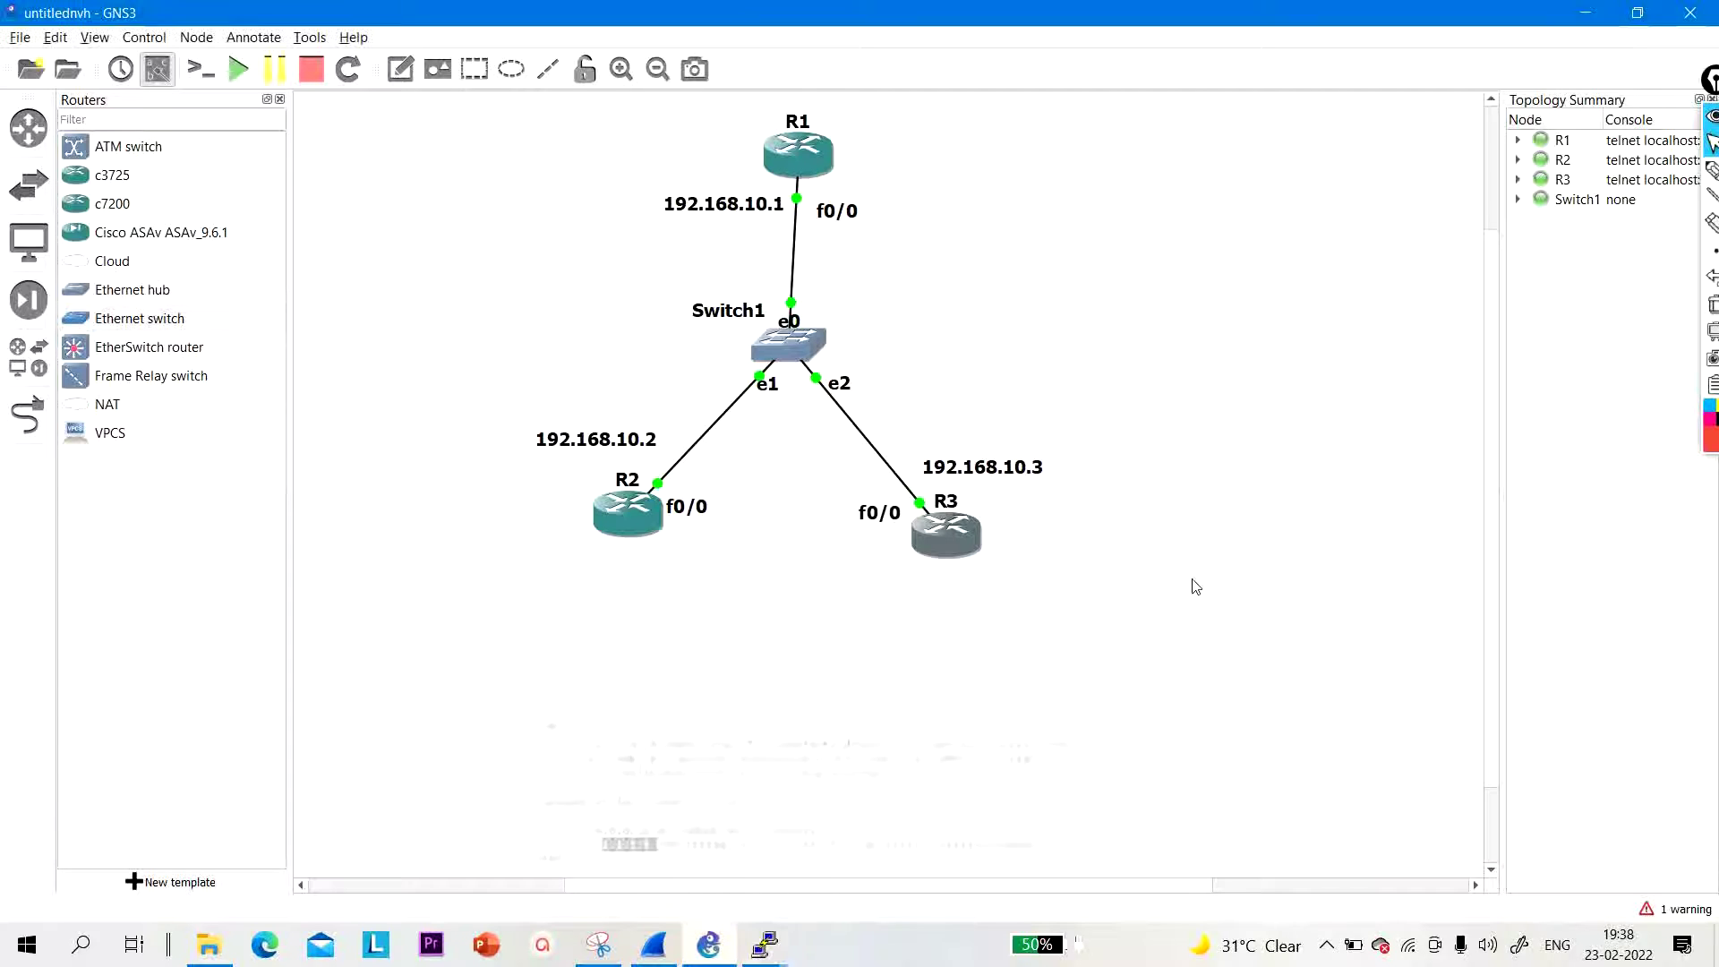
# Step: Add a text note reading "2.2.2.2" below R2 in the topology
pyautogui.click(402, 75)
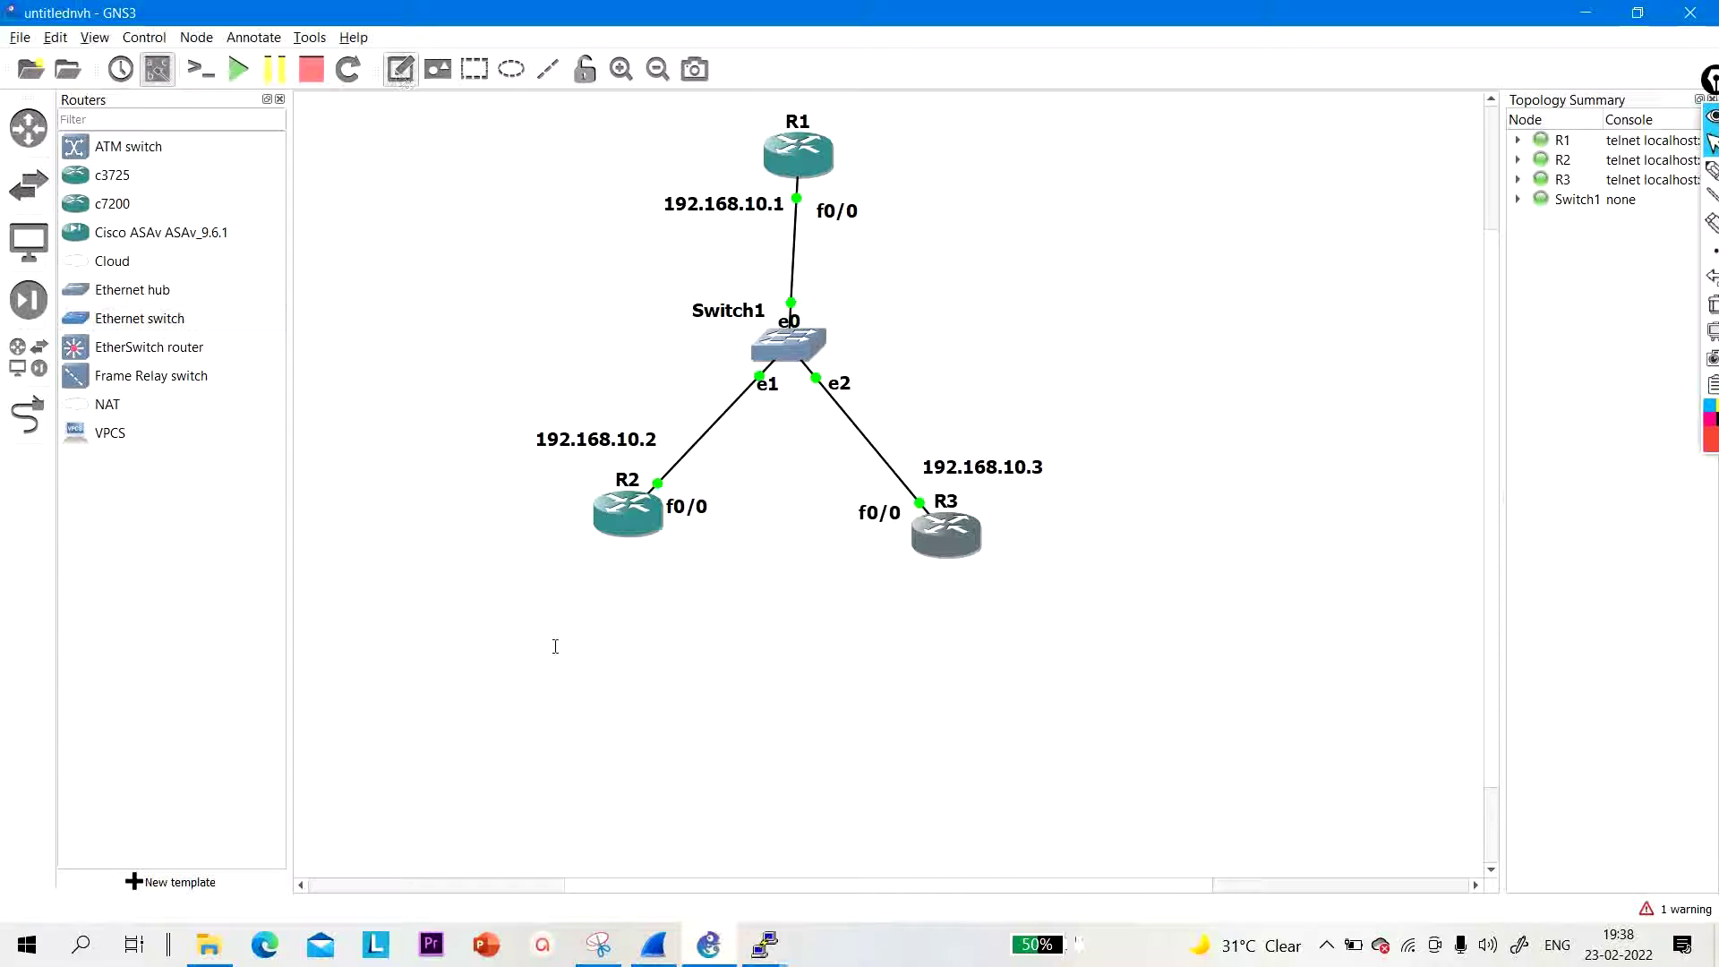
pyautogui.click(566, 573)
pyautogui.write('2.2.2.2')
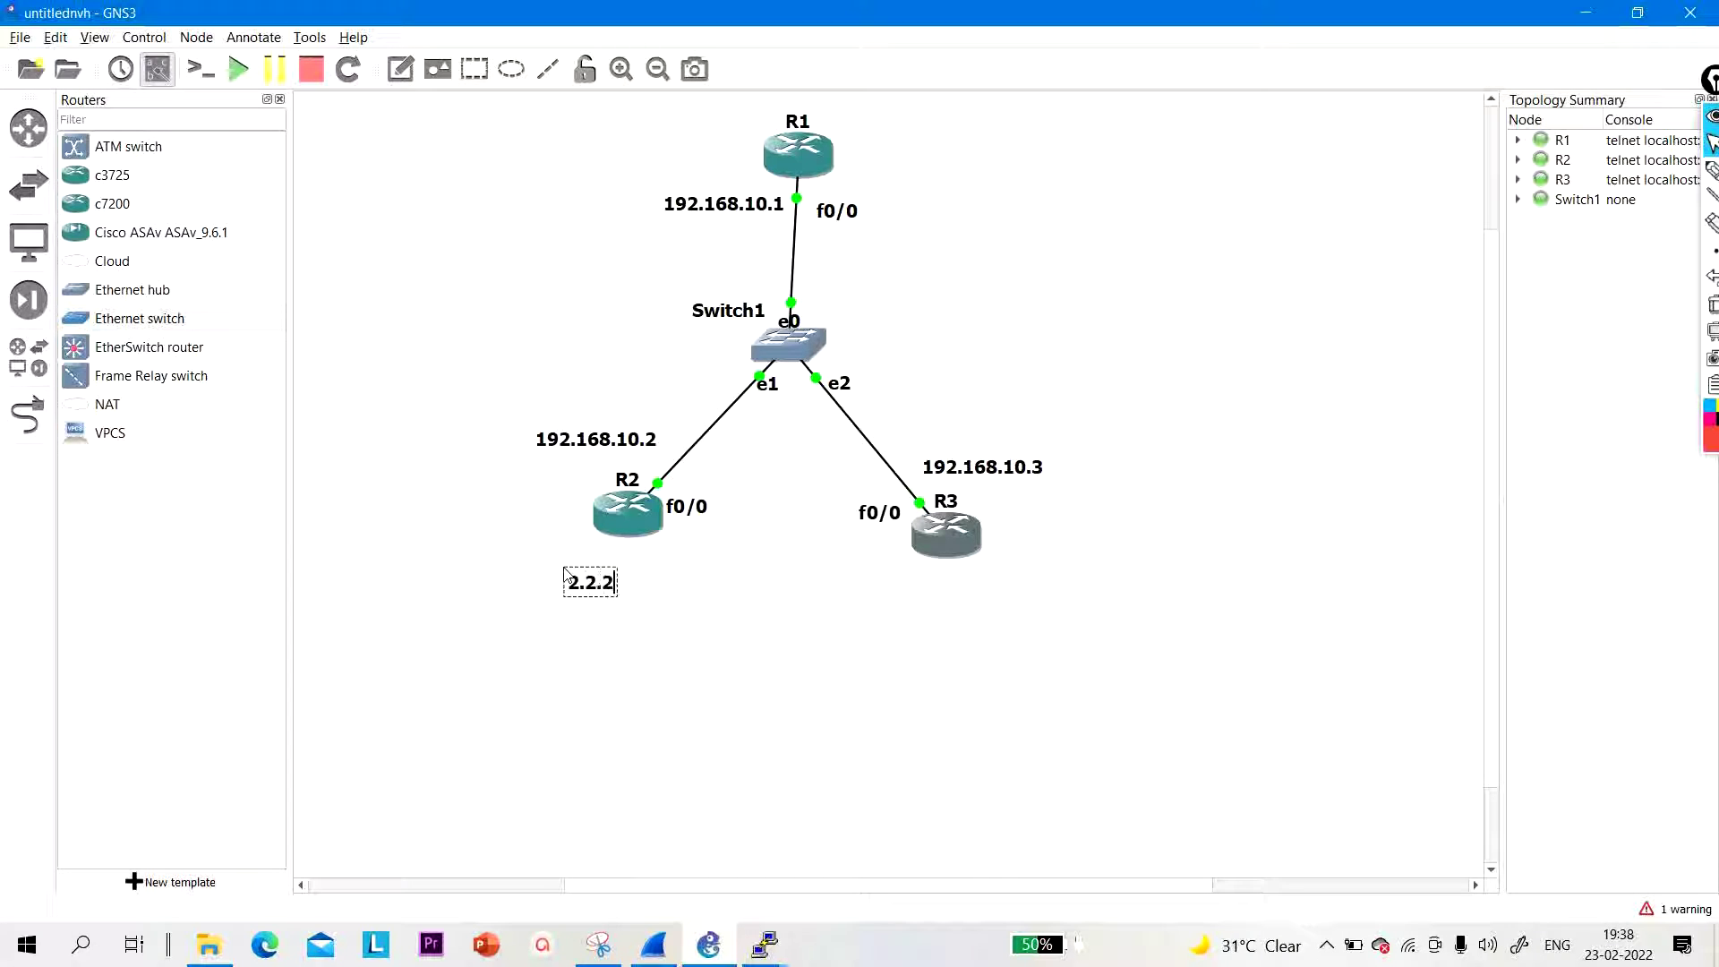
pyautogui.click(766, 600)
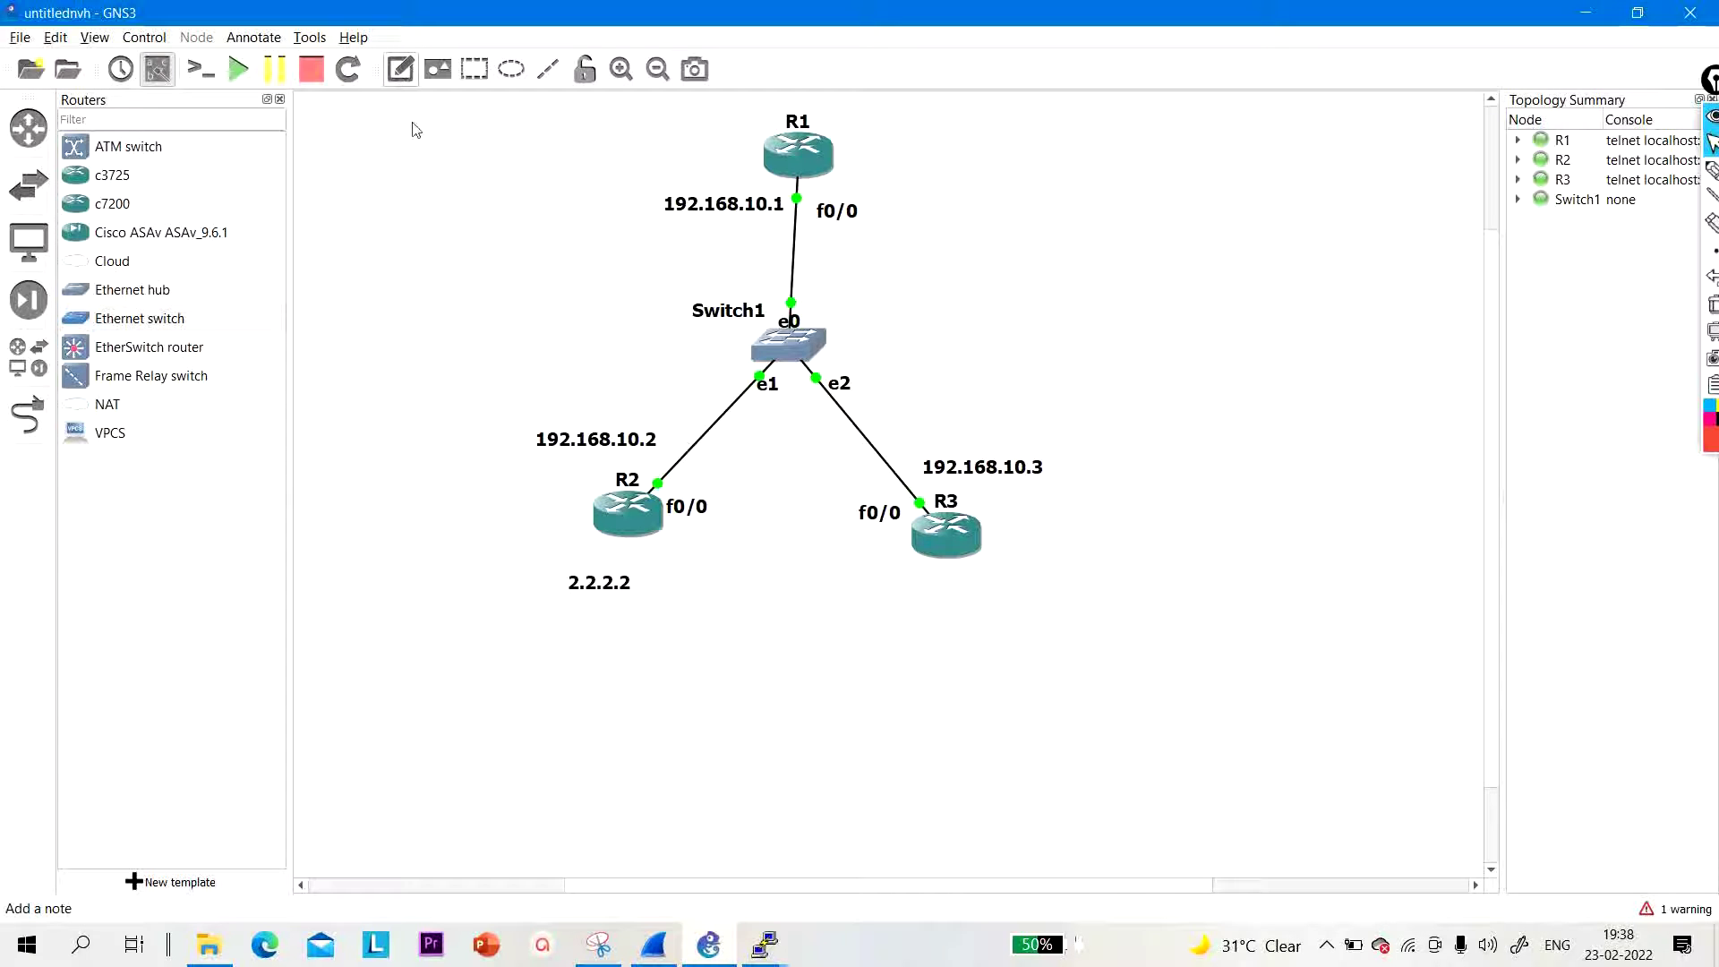
# Step: Duplicate the 2.2.2.2 note, place the copy below R3 and change its text to "3.3.3.3"
pyautogui.rightClick(609, 589)
pyautogui.click(634, 591)
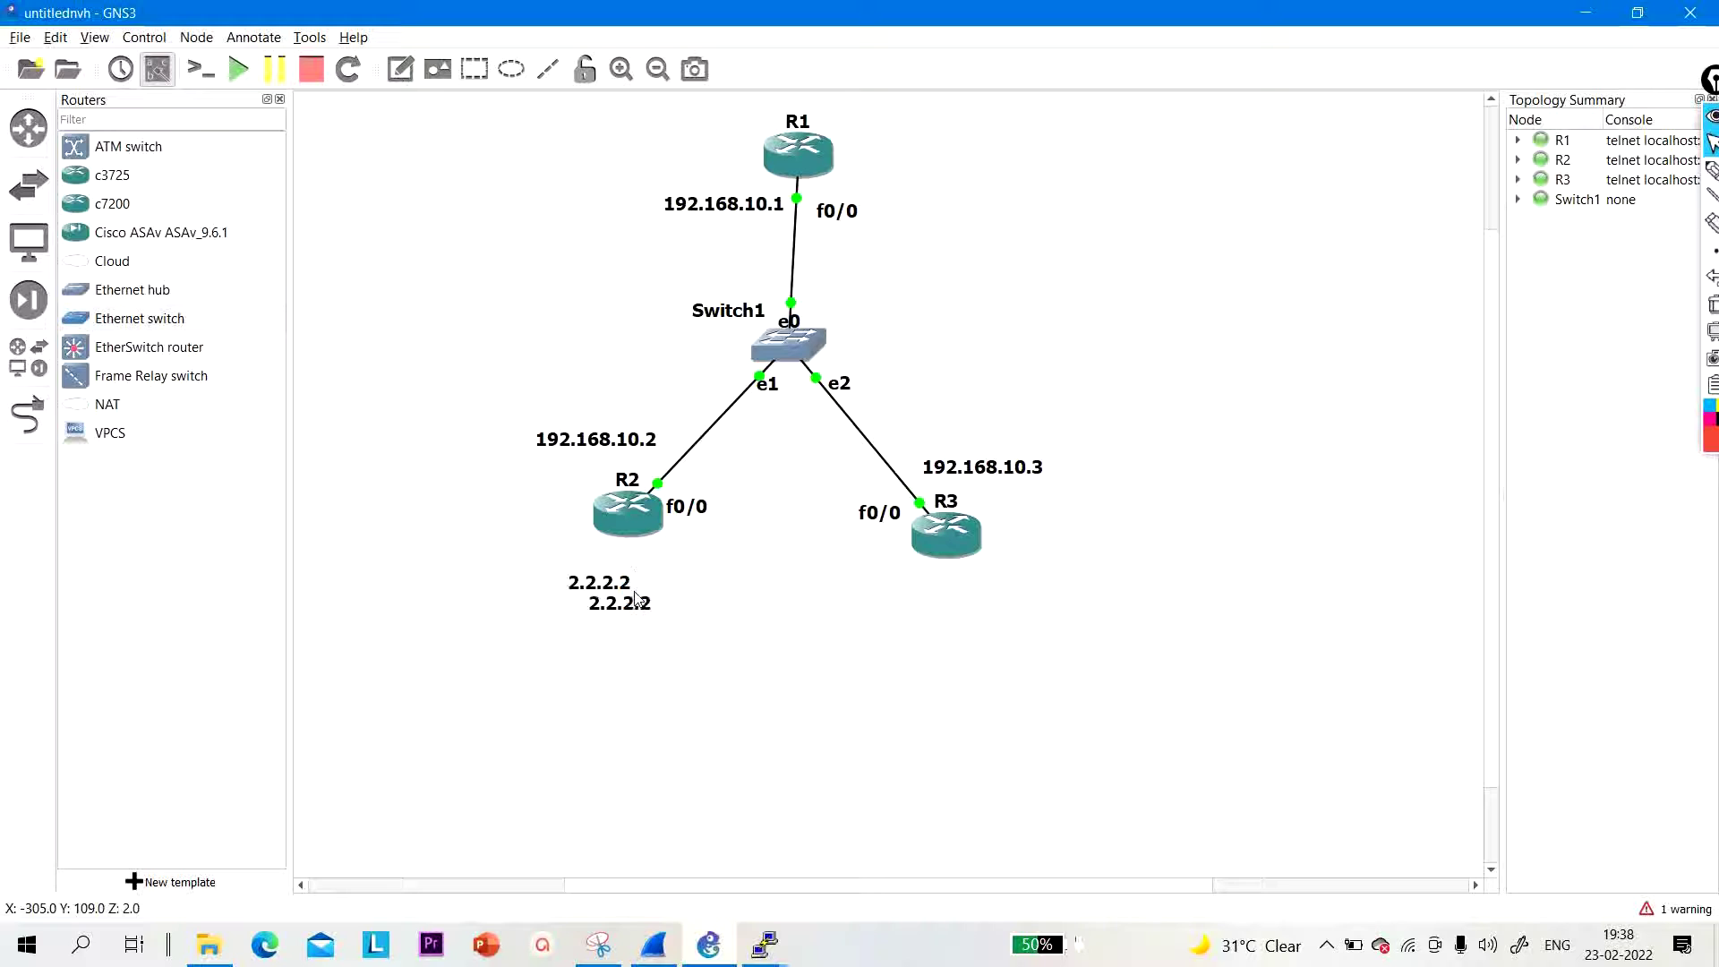
pyautogui.moveTo(614, 611); pyautogui.dragTo(940, 593)
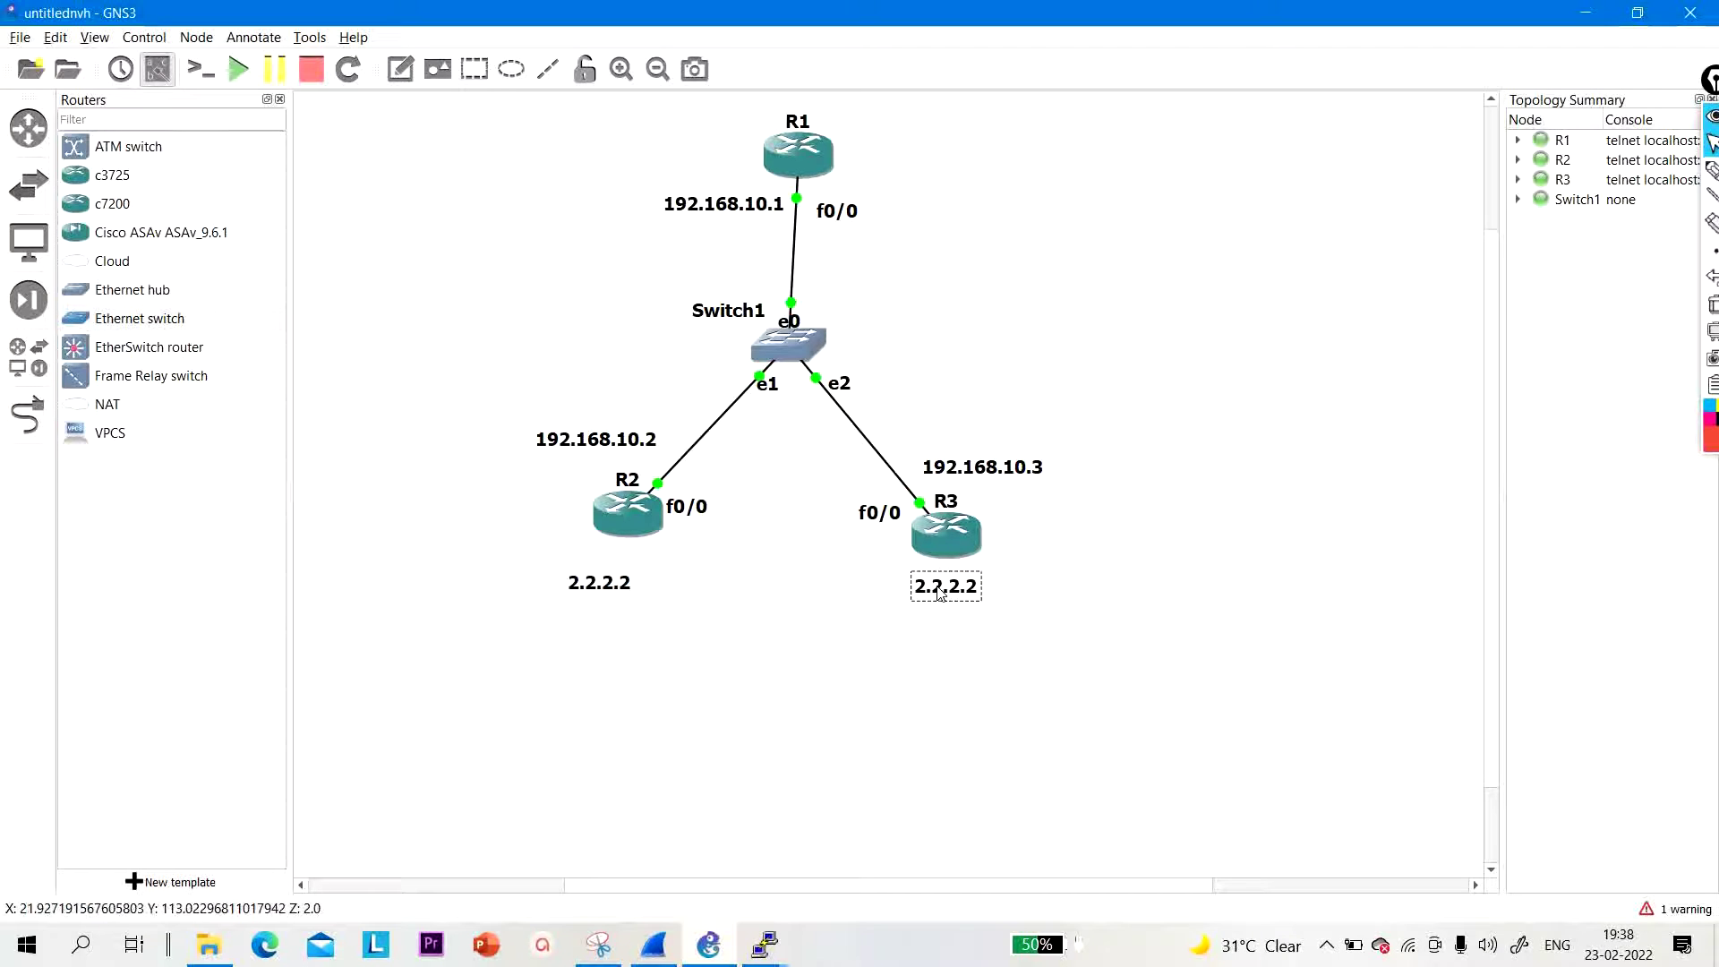
pyautogui.doubleClick(940, 593)
pyautogui.press('BackSpace')
pyautogui.write('3.3.3.3')
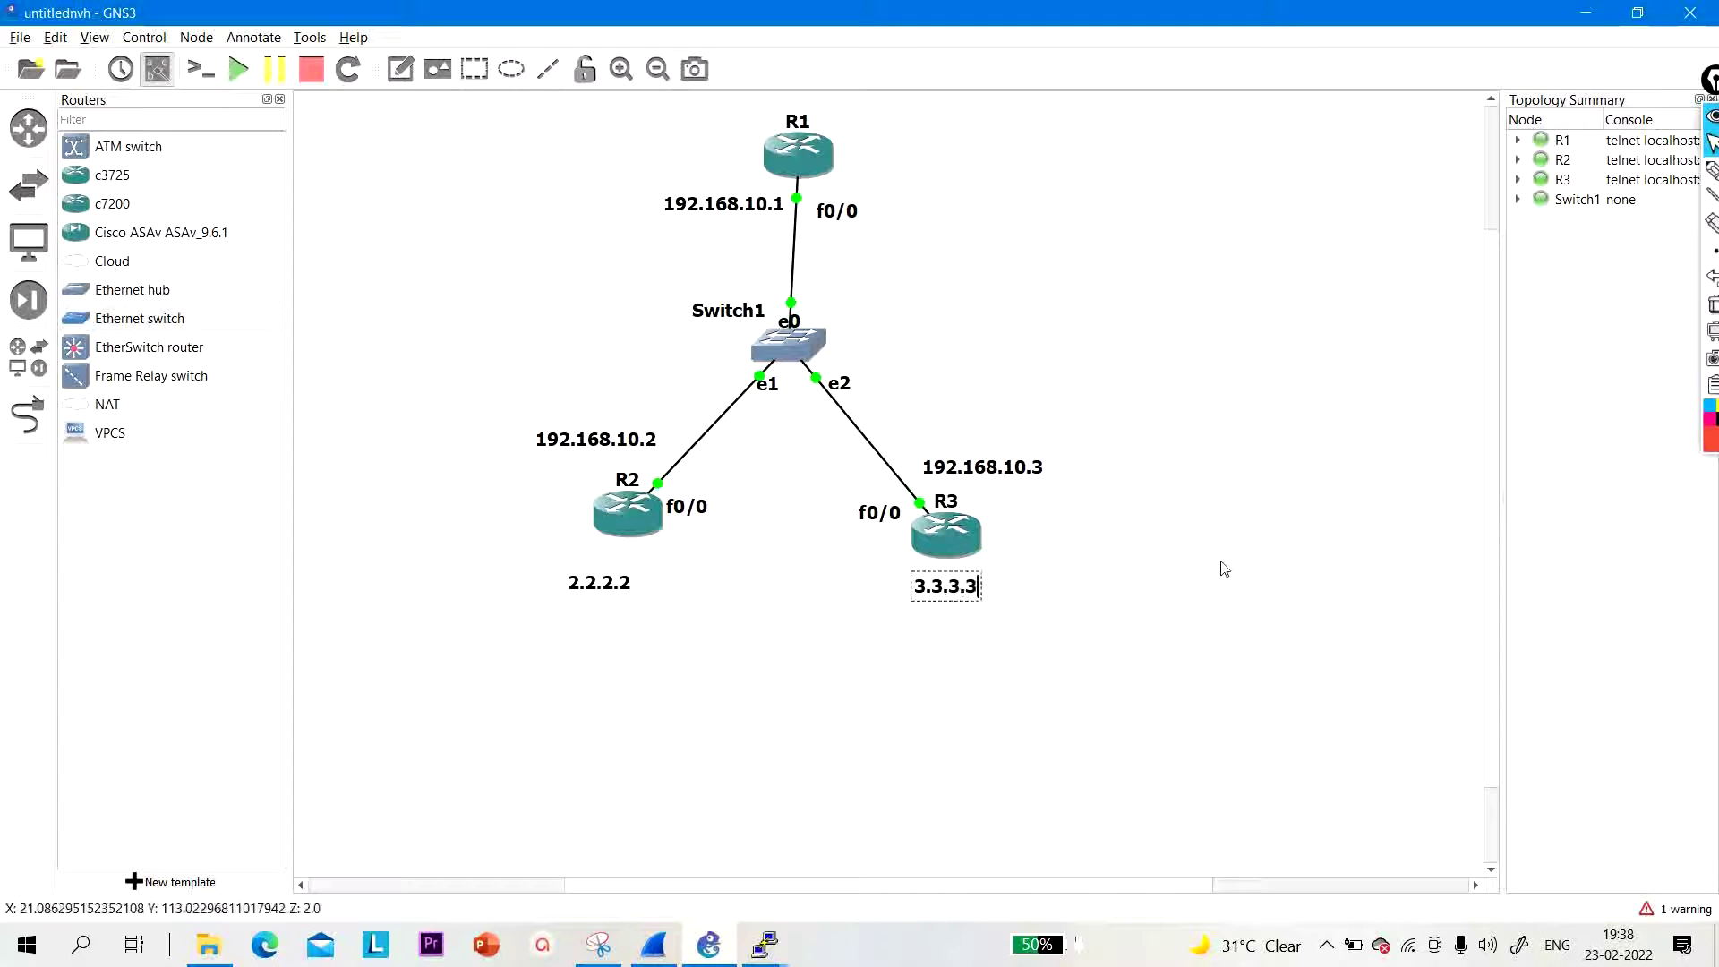
pyautogui.click(1164, 463)
# Step: Duplicate the 3.3.3.3 note, place the copy beside R1 and change its text to "1.1.1.1"
pyautogui.doubleClick(940, 594)
pyautogui.rightClick(943, 592)
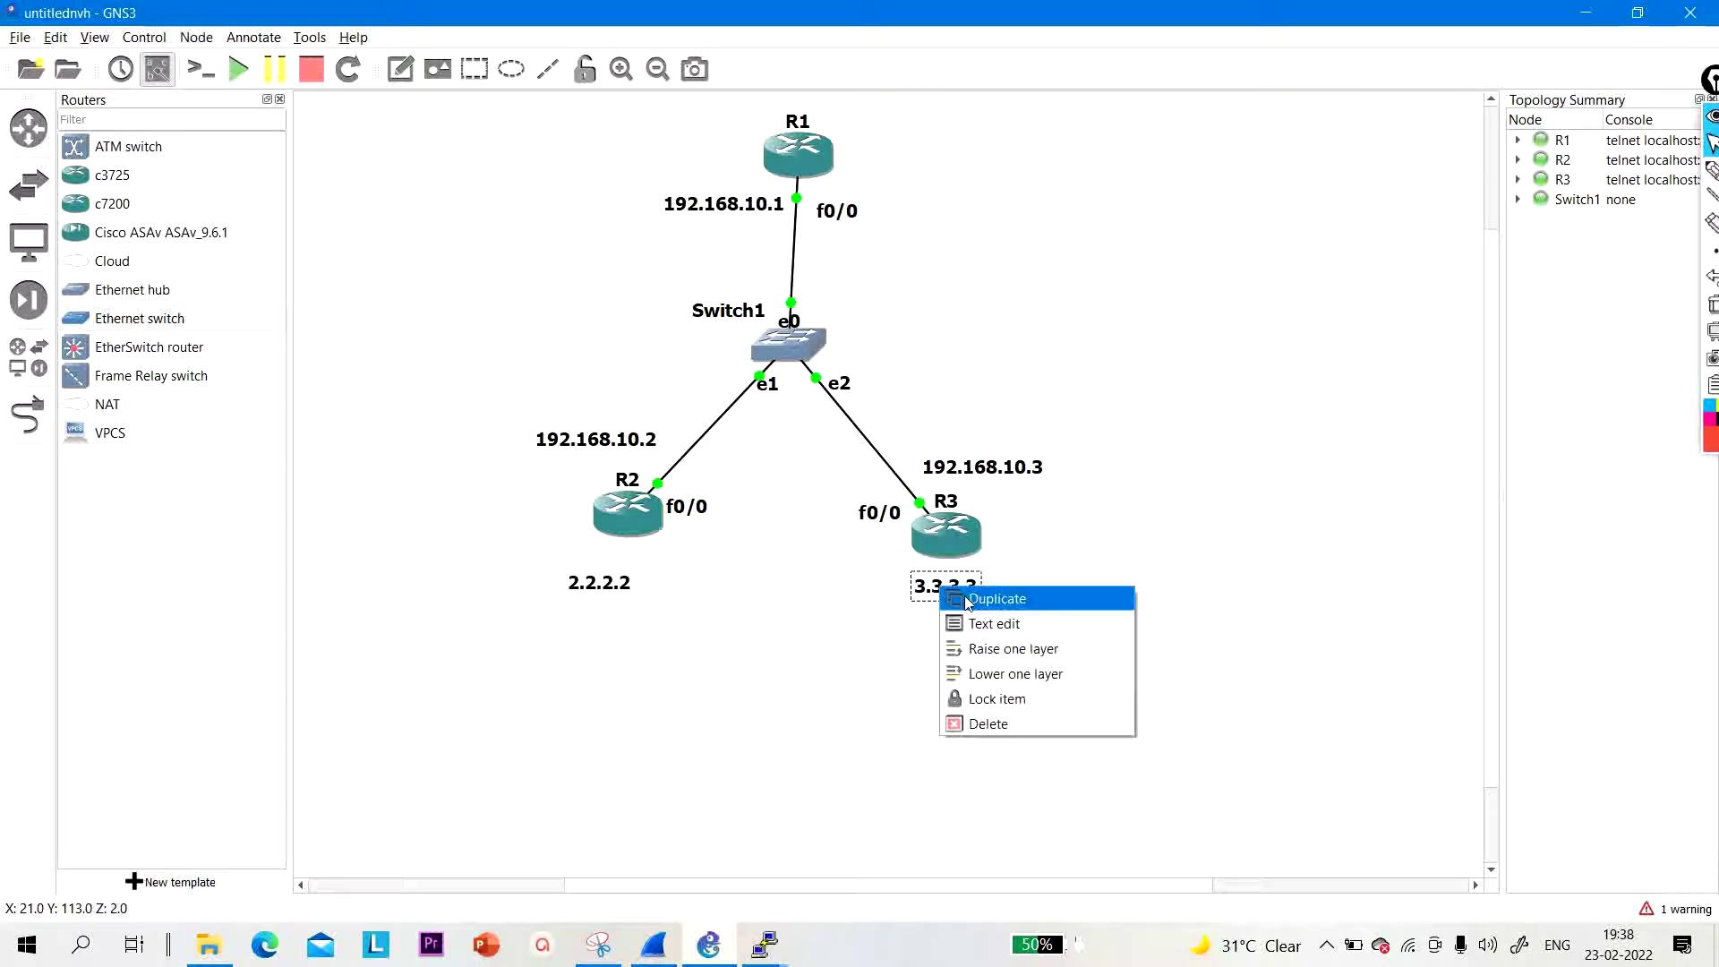
pyautogui.click(962, 598)
pyautogui.moveTo(968, 617); pyautogui.dragTo(862, 134)
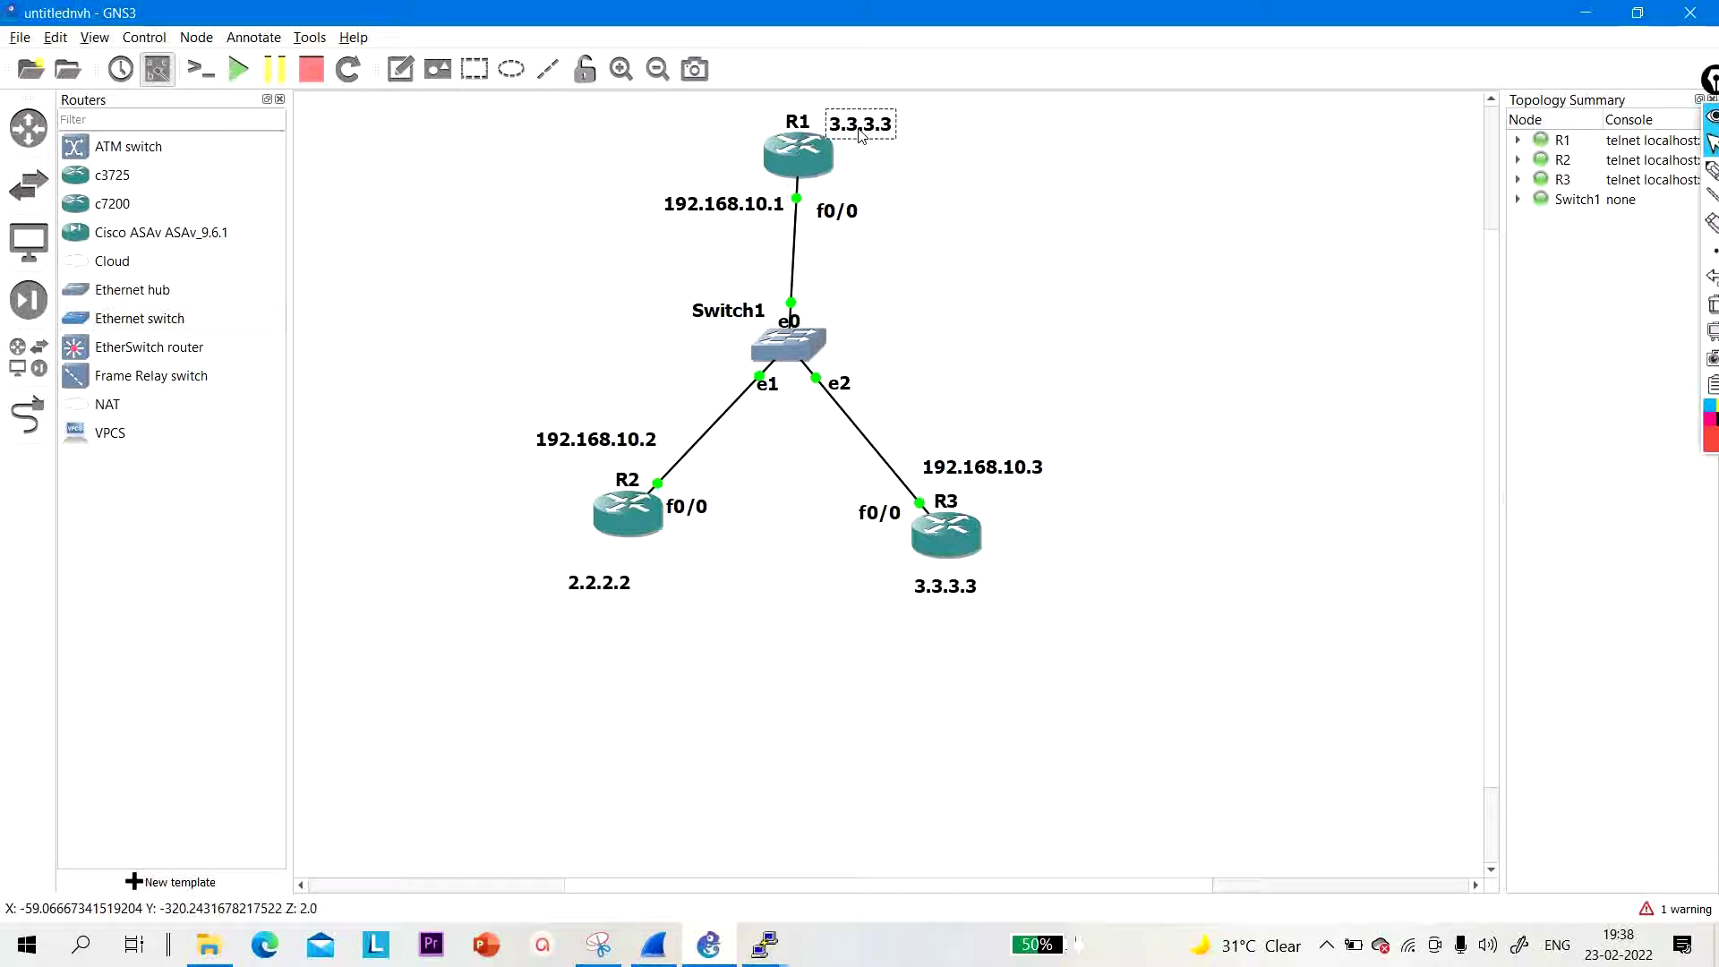
pyautogui.doubleClick(861, 134)
pyautogui.write('1.1.1.1')
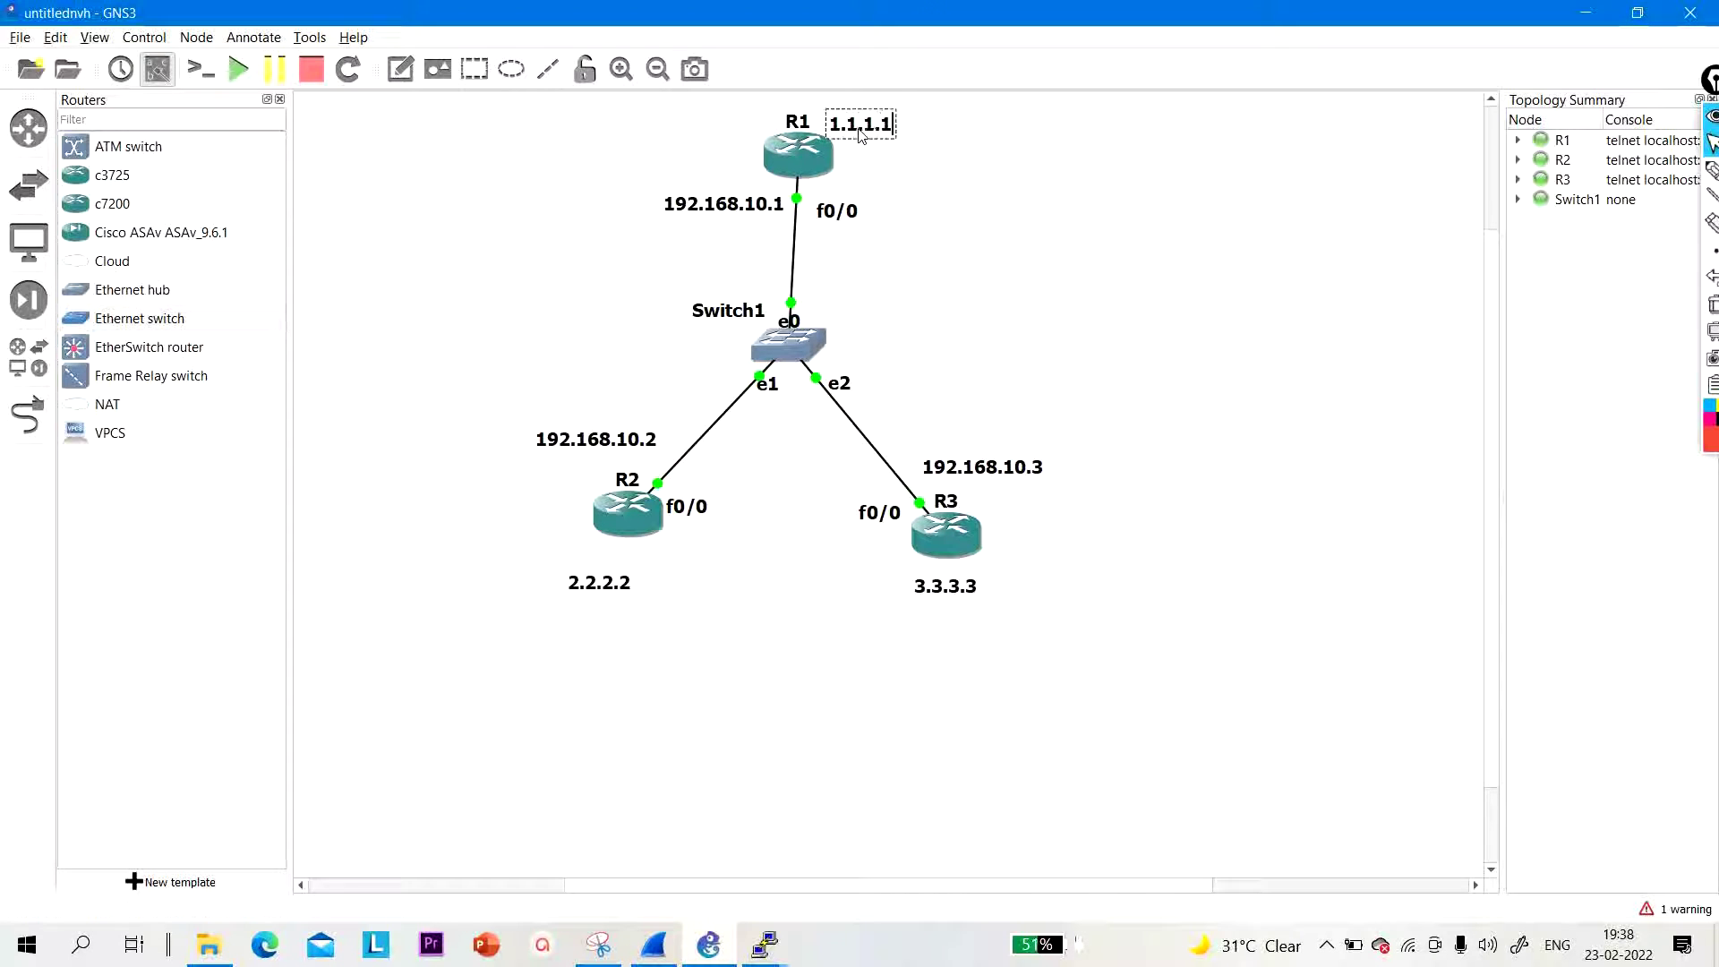
pyautogui.click(982, 169)
pyautogui.doubleClick(860, 130)
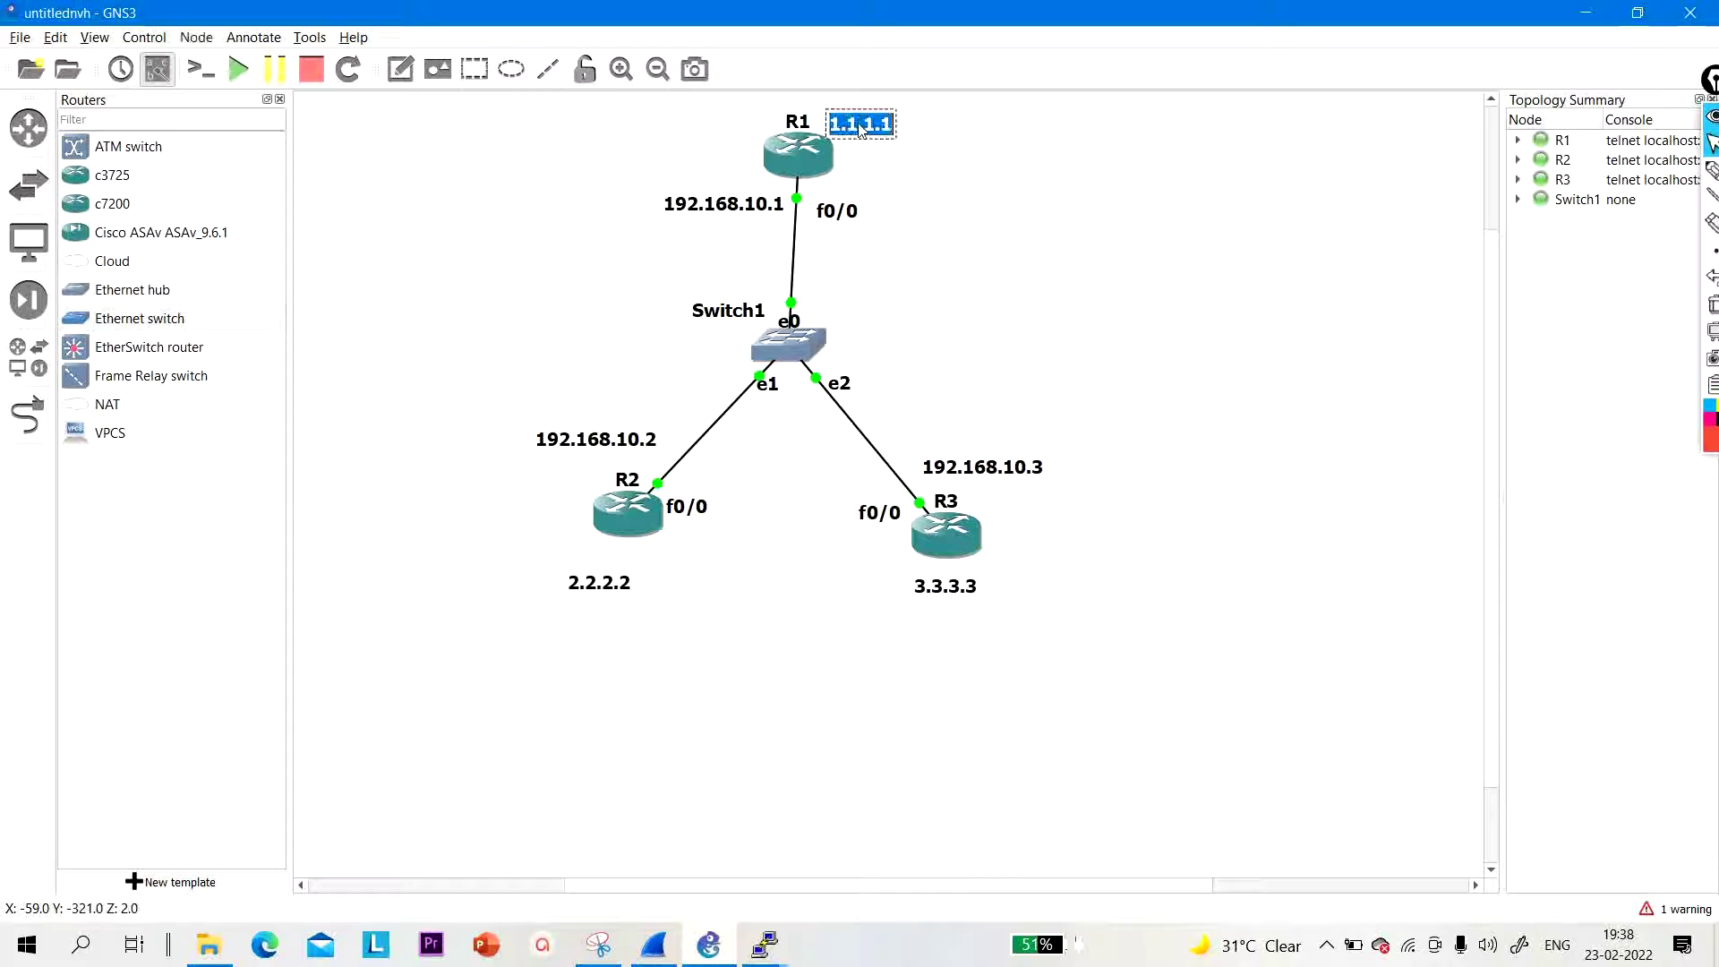
pyautogui.click(1019, 176)
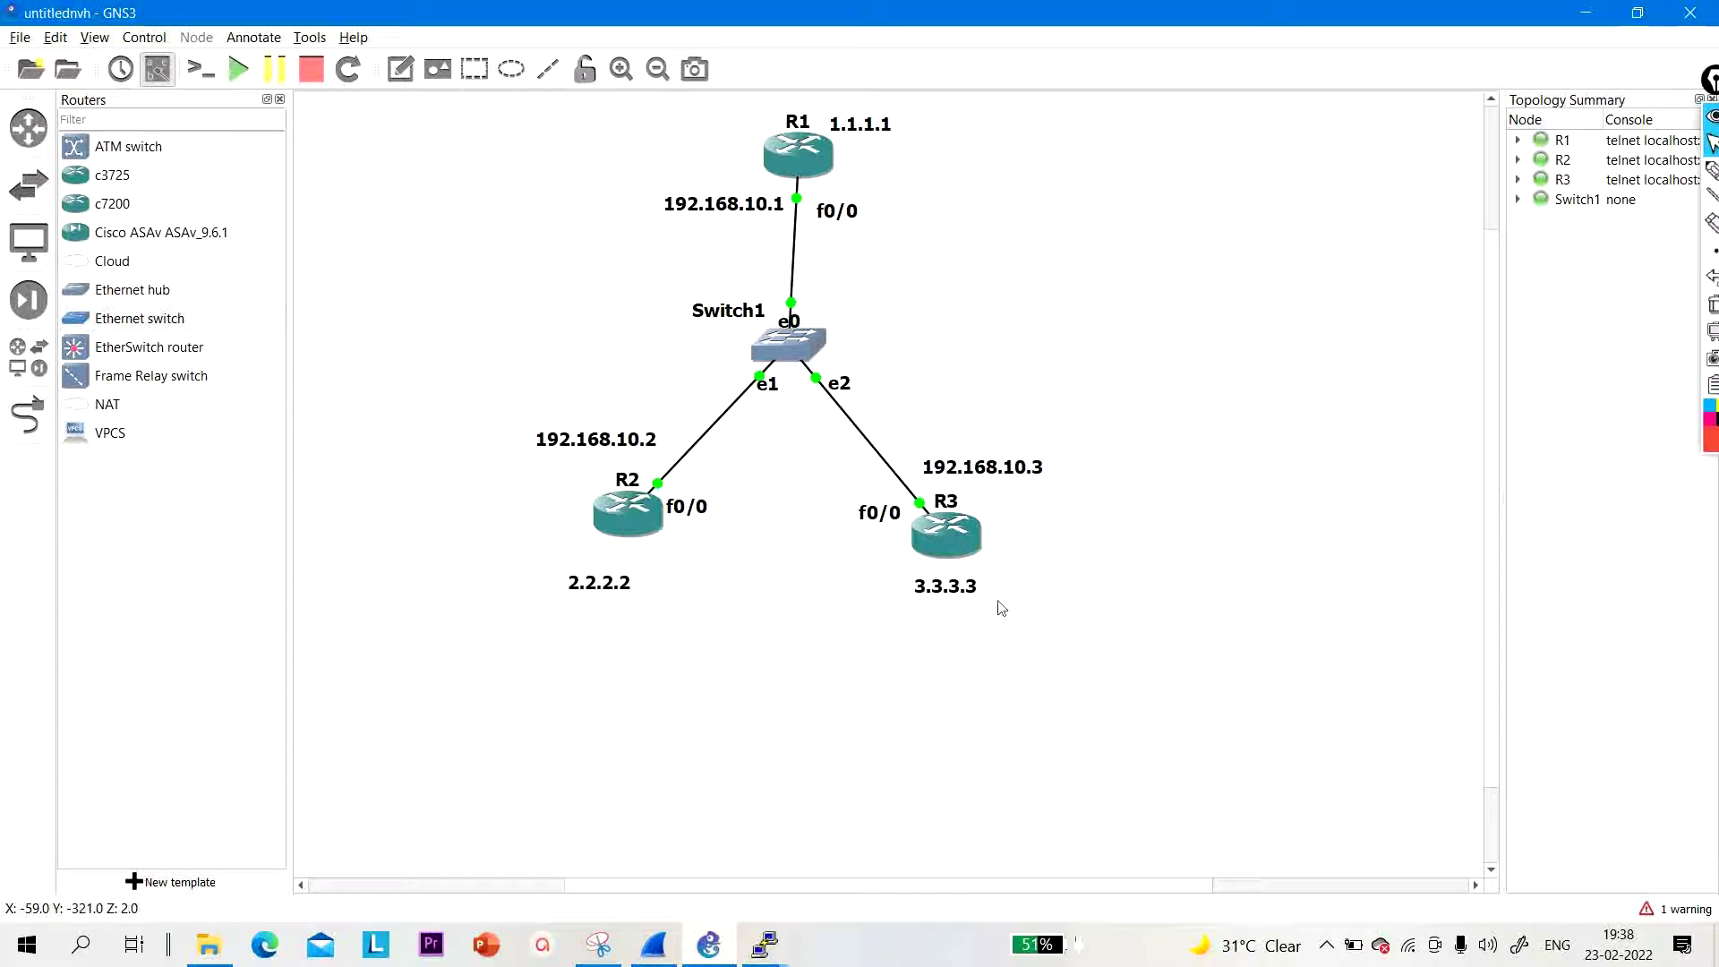
# Step: Open R3's console and highlight the 1.1.1.1 EIGRP route in its routing table
pyautogui.doubleClick(964, 530)
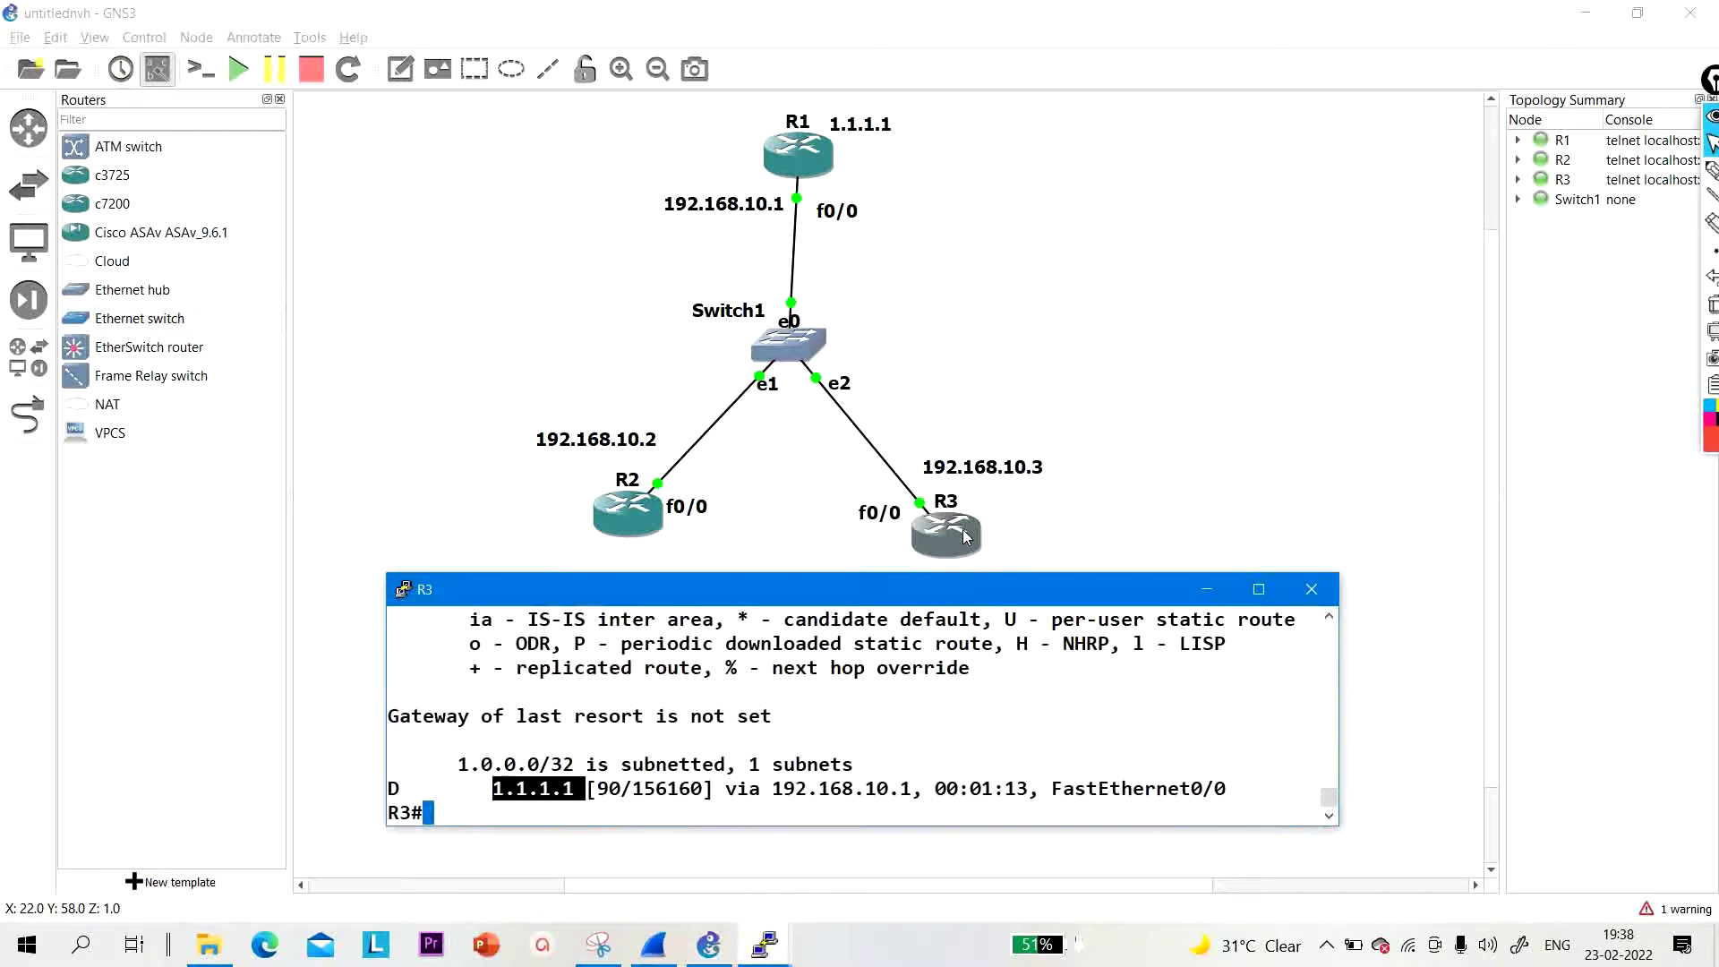
pyautogui.click(587, 789)
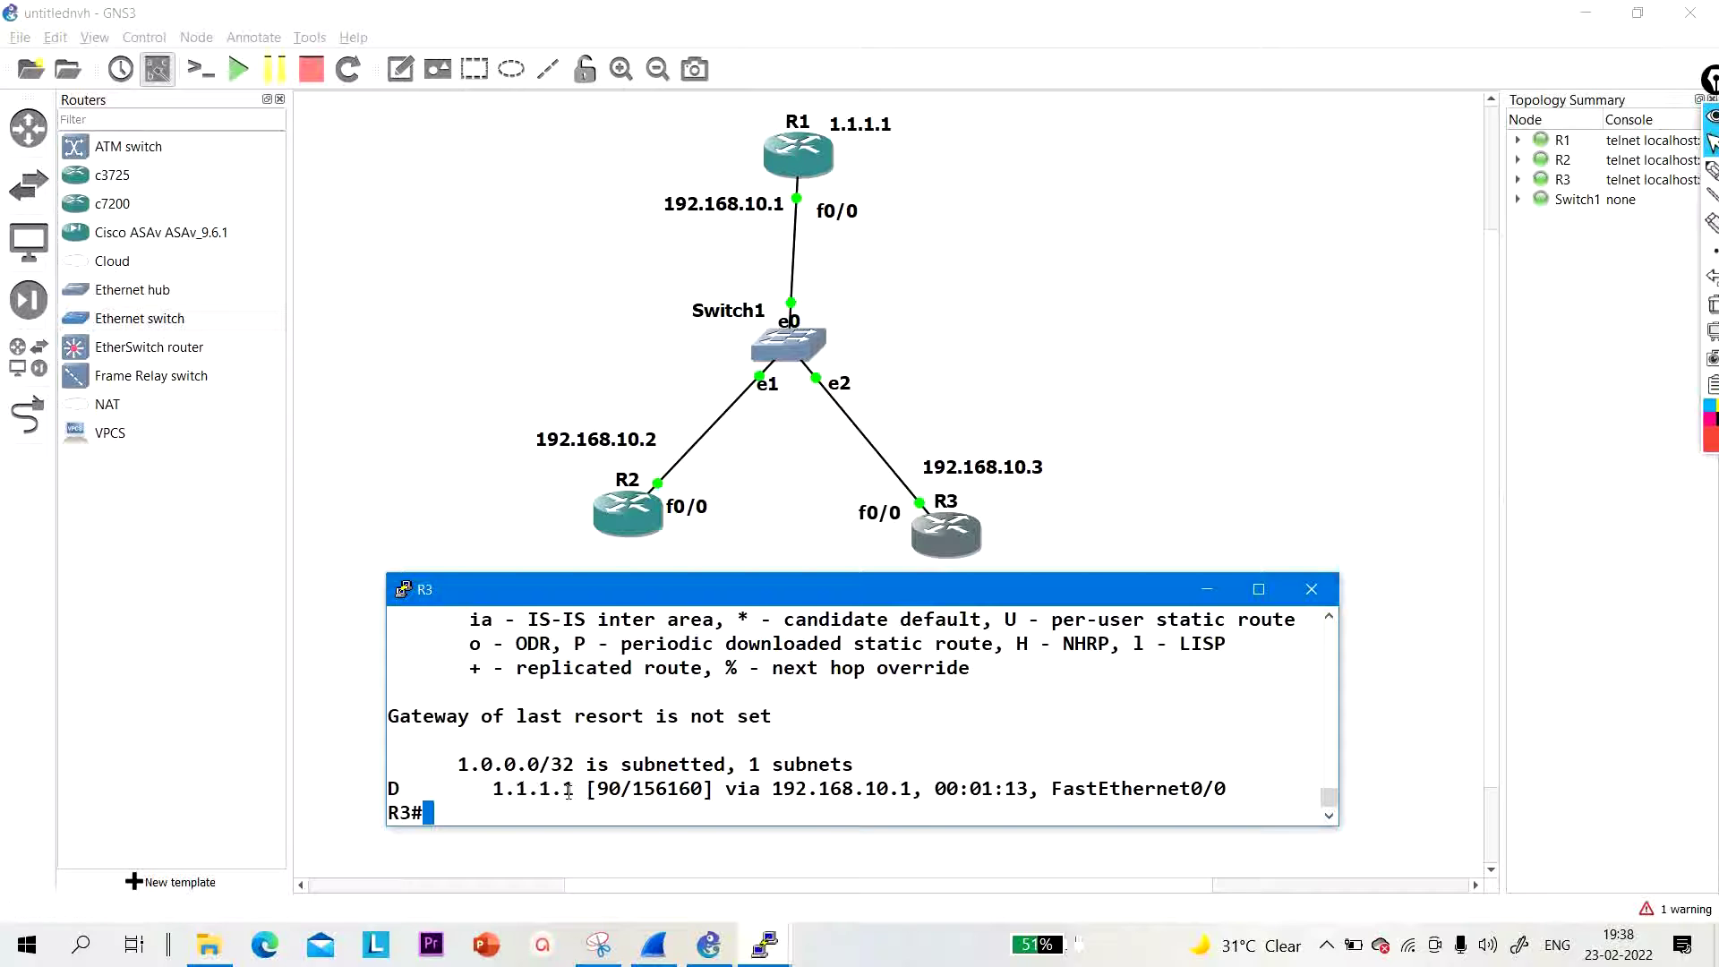
pyautogui.moveTo(584, 789); pyautogui.dragTo(474, 794)
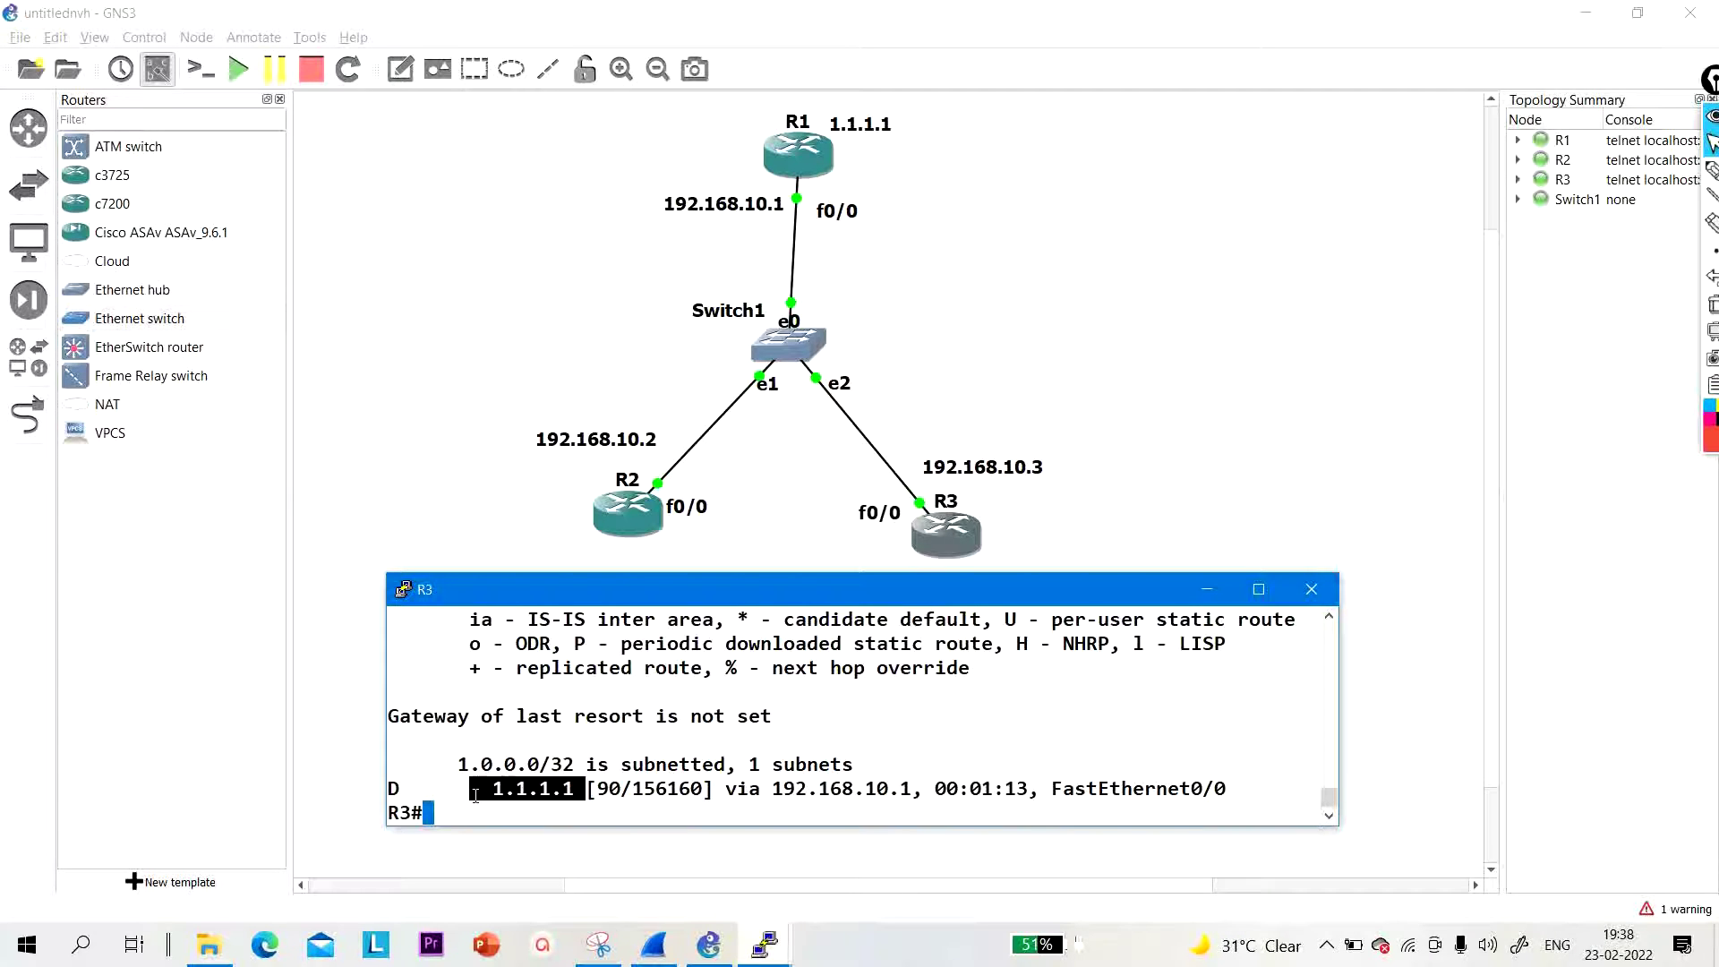
# Step: Open R1's console and display its EIGRP routes with "show ip route eigrp"
pyautogui.doubleClick(803, 154)
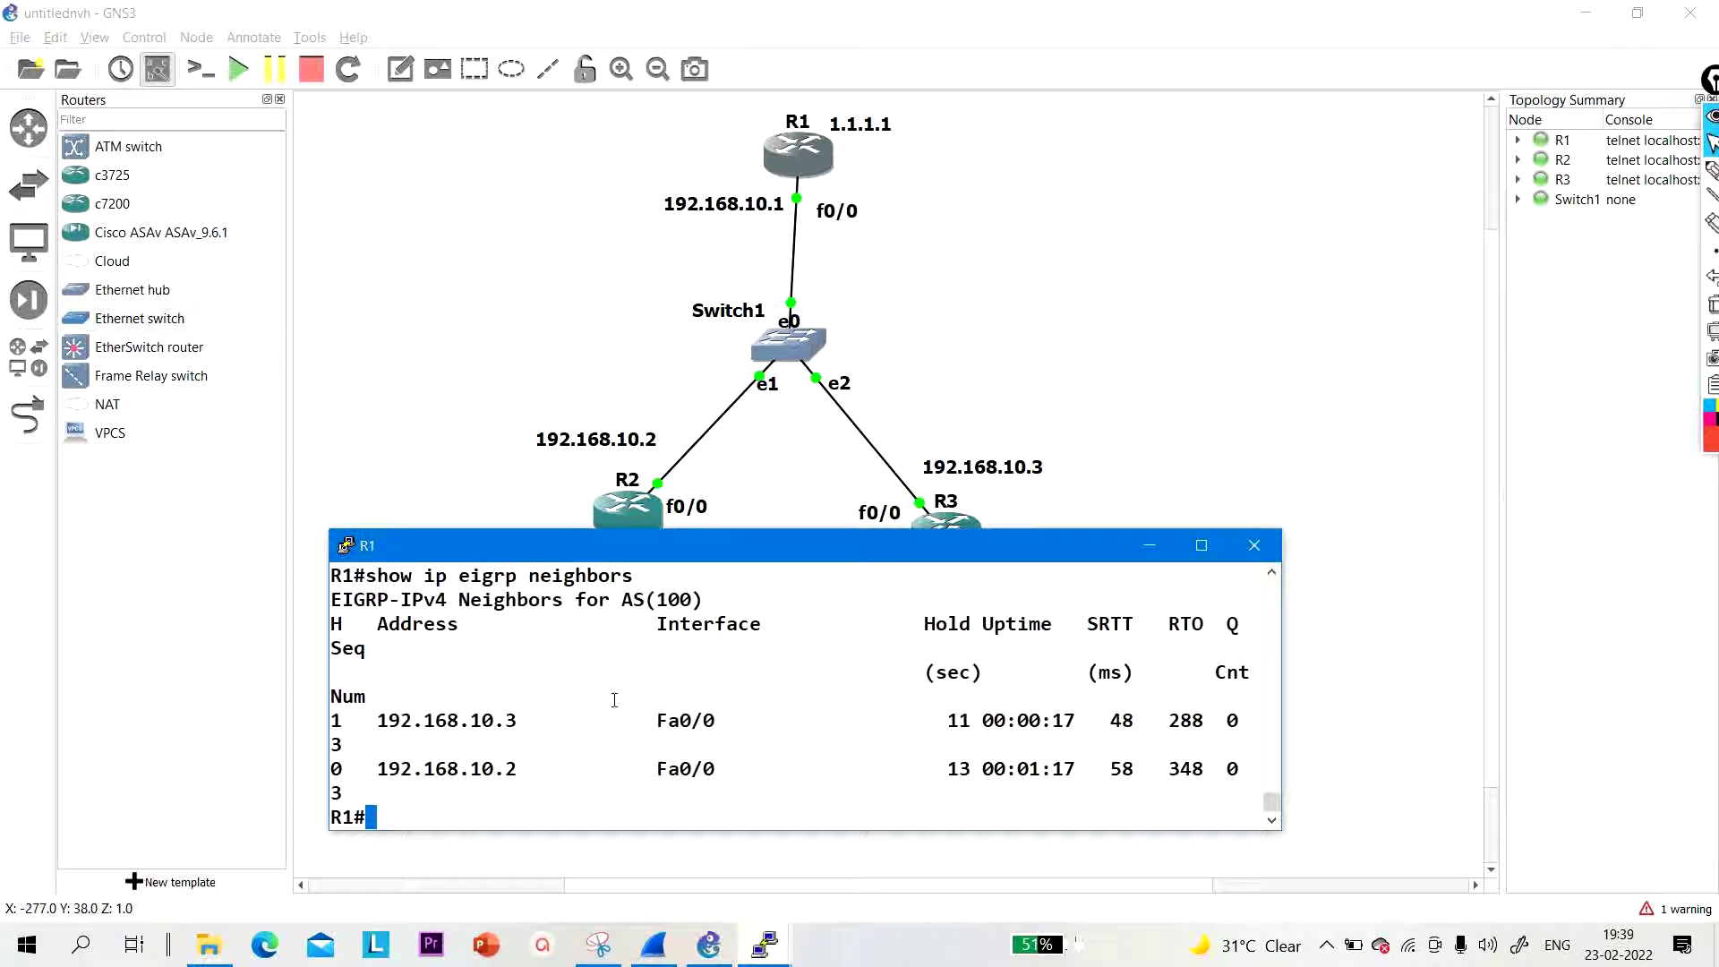
pyautogui.press('Return')
pyautogui.press('Return')
pyautogui.press('Return')
pyautogui.write('sh')
pyautogui.press('Tab')
pyautogui.write('ip ro')
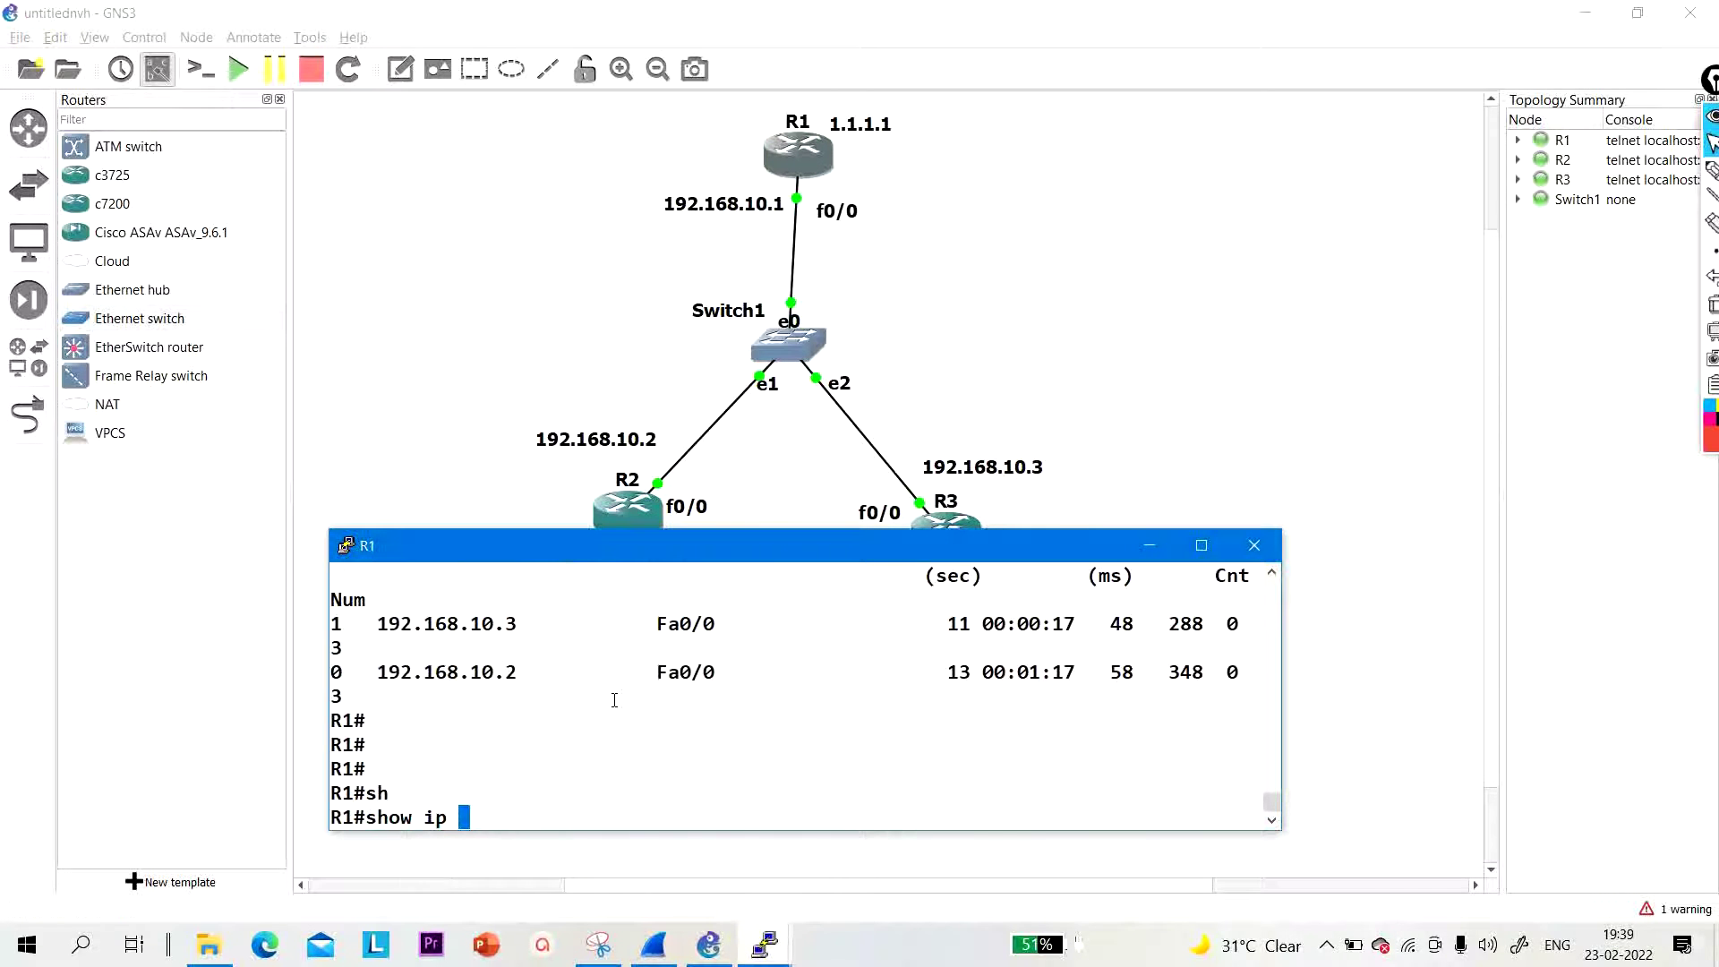
pyautogui.press('Tab')
pyautogui.write('ei')
pyautogui.press('Tab')
pyautogui.press('Return')
pyautogui.press('Return')
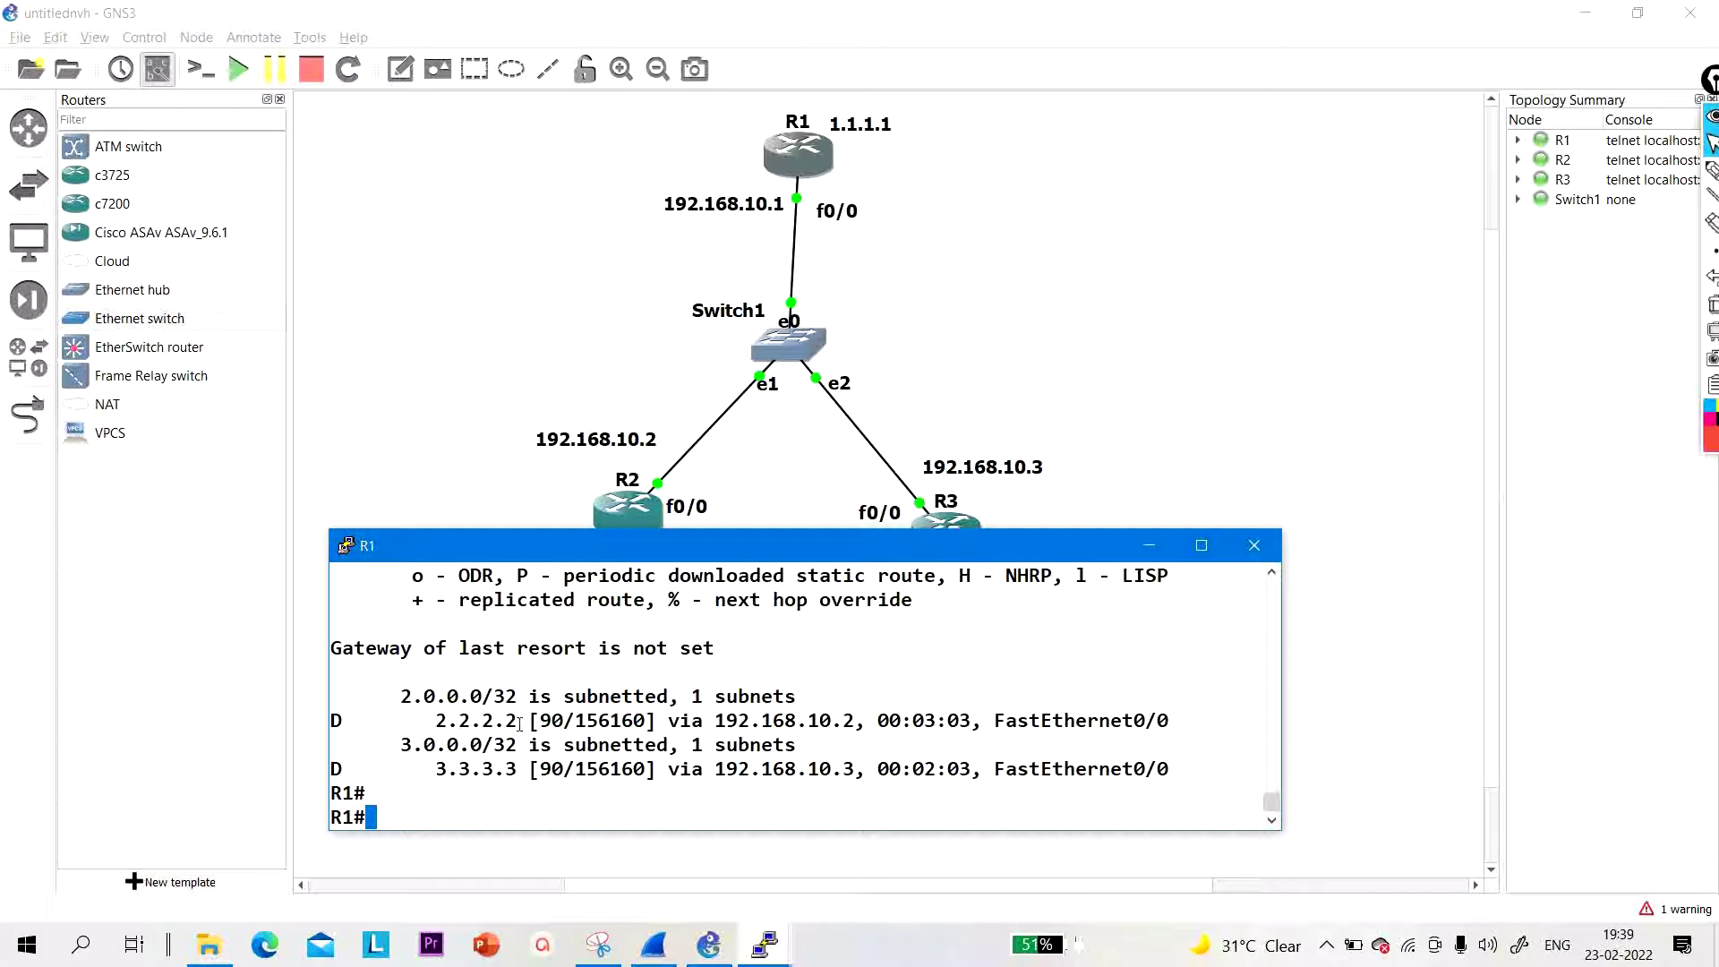
# Step: Highlight the 2.2.2.2 and 3.3.3.3 routes in R1's routing table and minimize R1's console
pyautogui.moveTo(519, 723); pyautogui.dragTo(432, 721)
pyautogui.moveTo(526, 772); pyautogui.dragTo(412, 768)
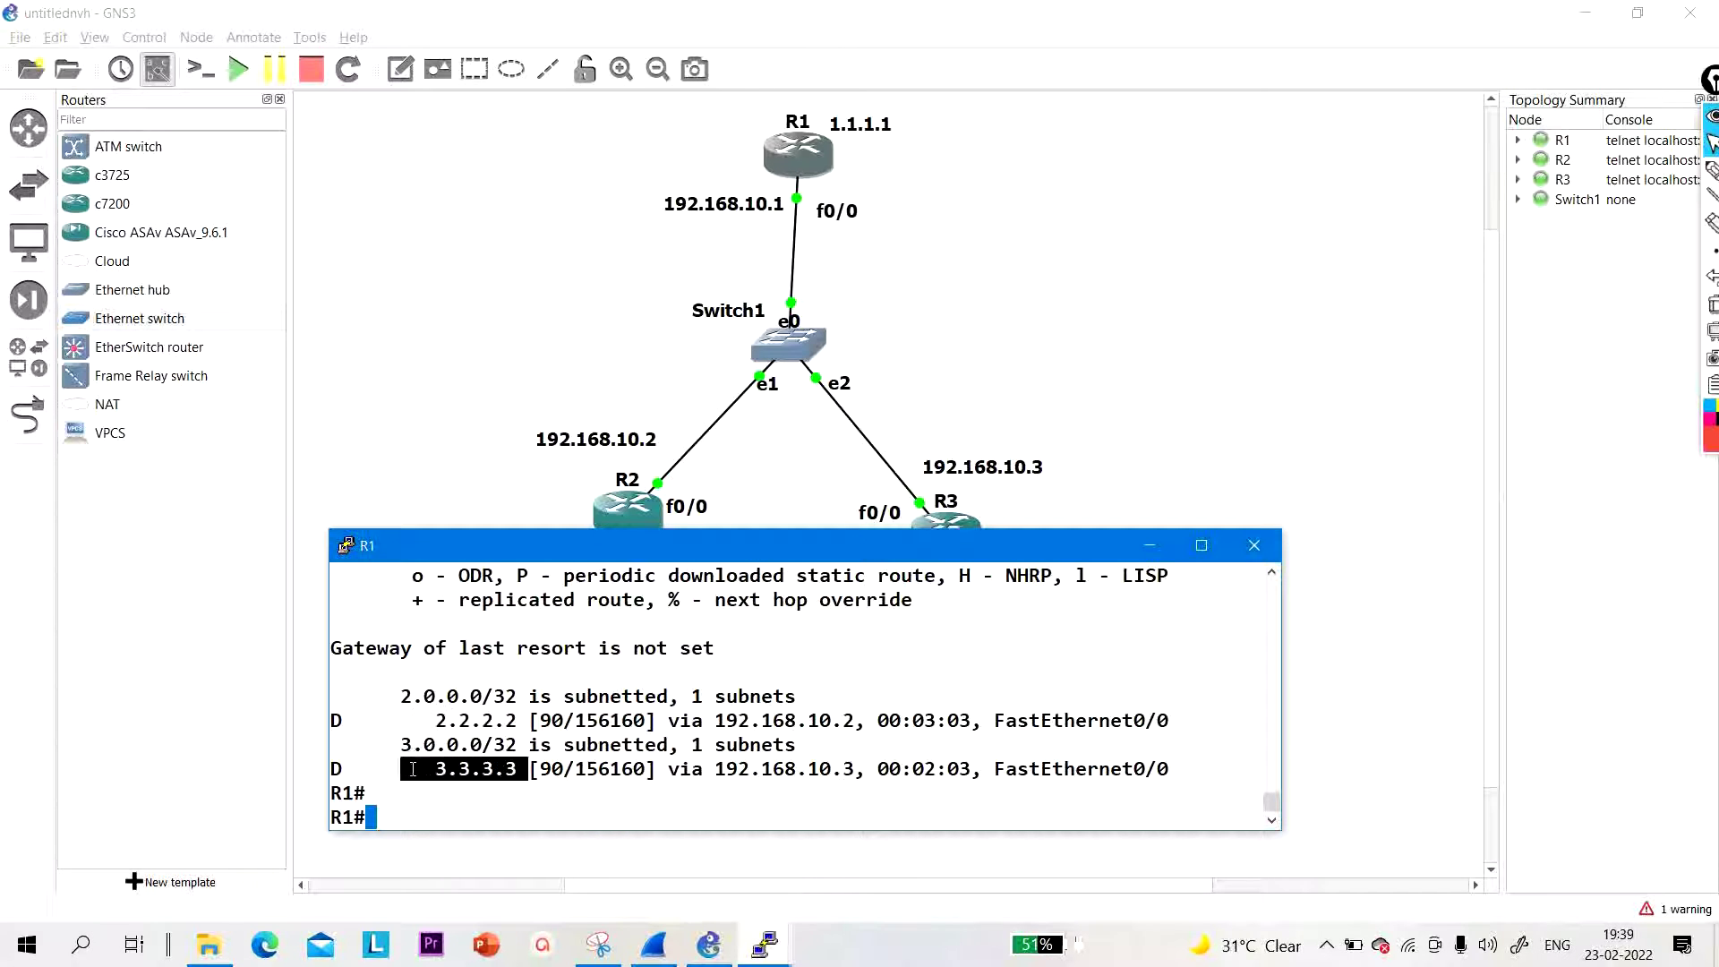
pyautogui.click(1158, 555)
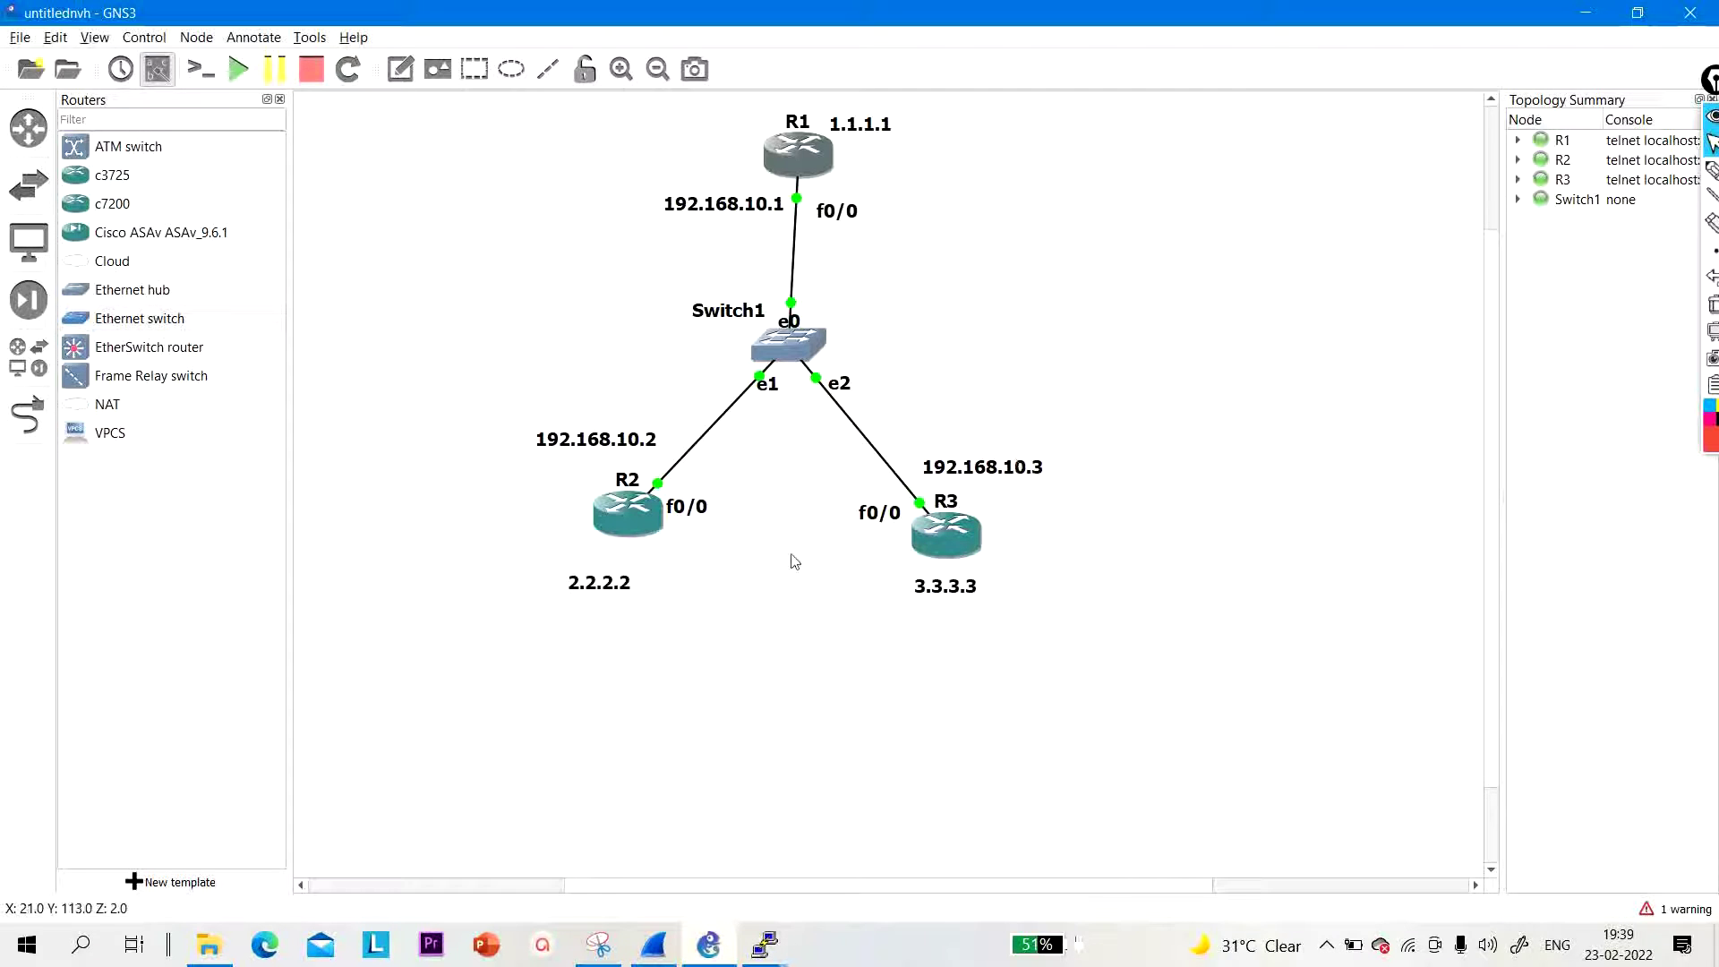
# Step: Move the 2.2.2.2 note closer beneath R2 and the 3.3.3.3 note closer beneath R3
pyautogui.moveTo(597, 586); pyautogui.dragTo(613, 567)
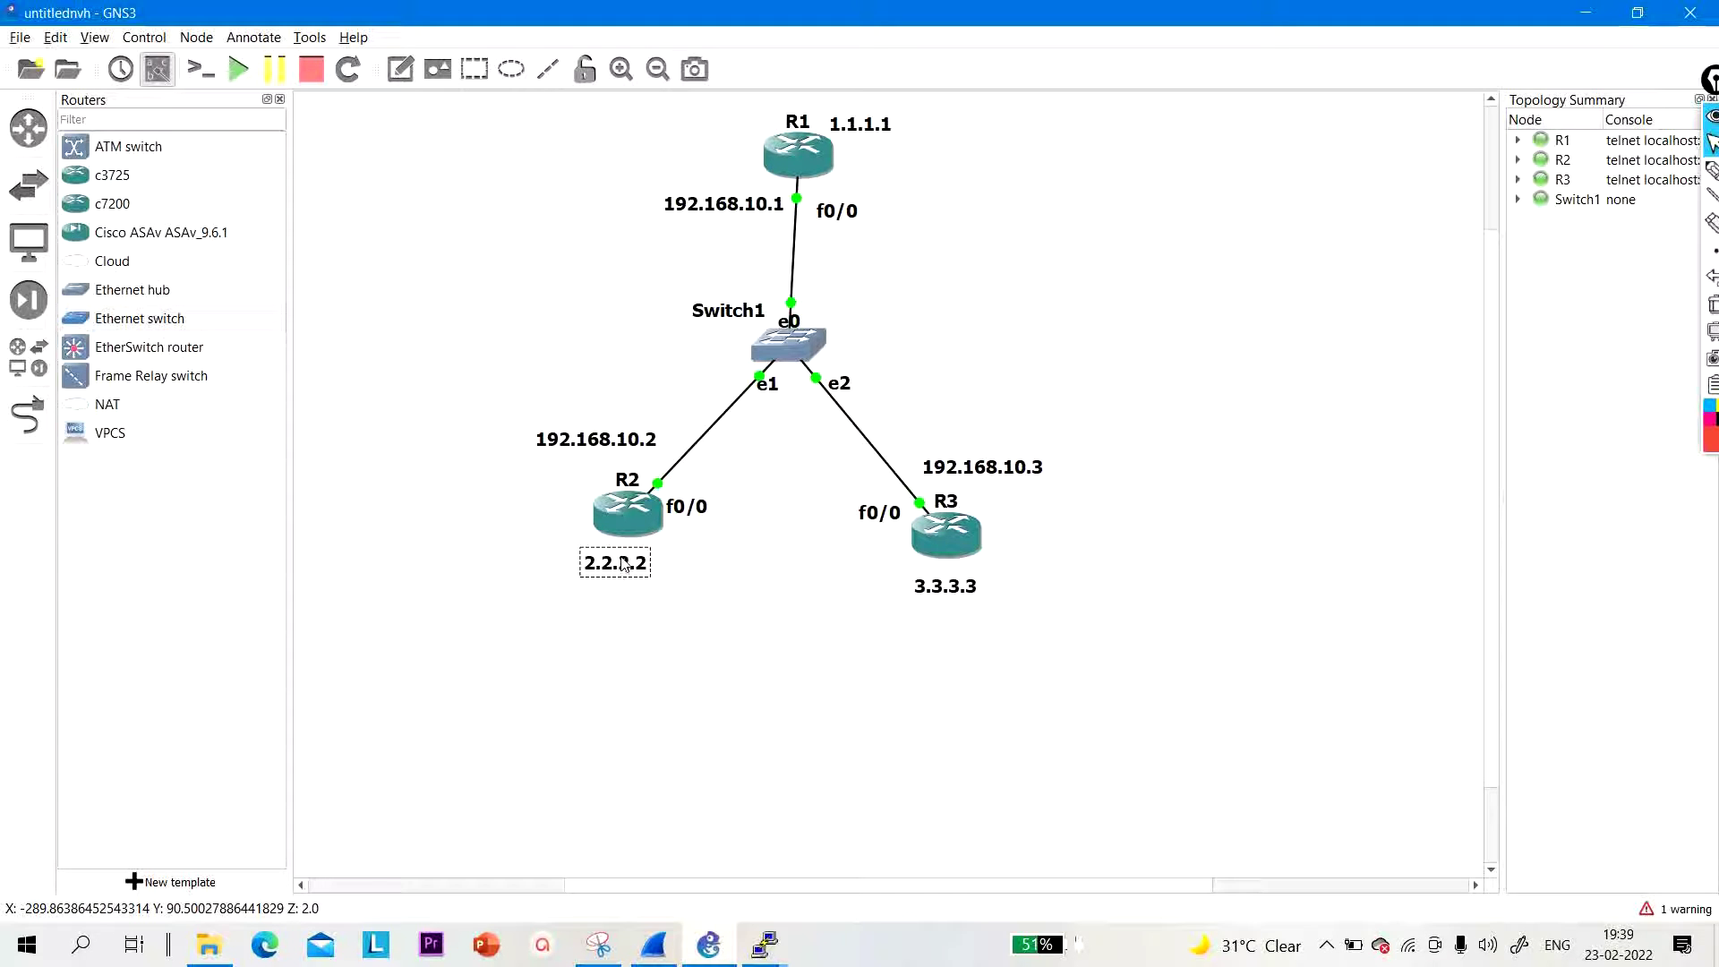
pyautogui.moveTo(624, 564)
pyautogui.mouseDown()
pyautogui.moveTo(626, 530)
pyautogui.moveTo(623, 564)
pyautogui.moveTo(531, 390)
pyautogui.moveTo(750, 89)
pyautogui.moveTo(776, 90)
pyautogui.moveTo(762, 162)
pyautogui.moveTo(803, 206)
pyautogui.moveTo(855, 197)
pyautogui.moveTo(828, 201)
pyautogui.moveTo(815, 159)
pyautogui.moveTo(829, 200)
pyautogui.moveTo(826, 186)
pyautogui.moveTo(880, 178)
pyautogui.moveTo(816, 192)
pyautogui.moveTo(802, 177)
pyautogui.moveTo(803, 250)
pyautogui.moveTo(839, 345)
pyautogui.moveTo(925, 454)
pyautogui.moveTo(1054, 537)
pyautogui.moveTo(1055, 512)
pyautogui.moveTo(1009, 548)
pyautogui.moveTo(910, 387)
pyautogui.moveTo(635, 370)
pyautogui.moveTo(638, 579)
pyautogui.moveTo(619, 567)
pyautogui.mouseUp()
pyautogui.click(659, 593)
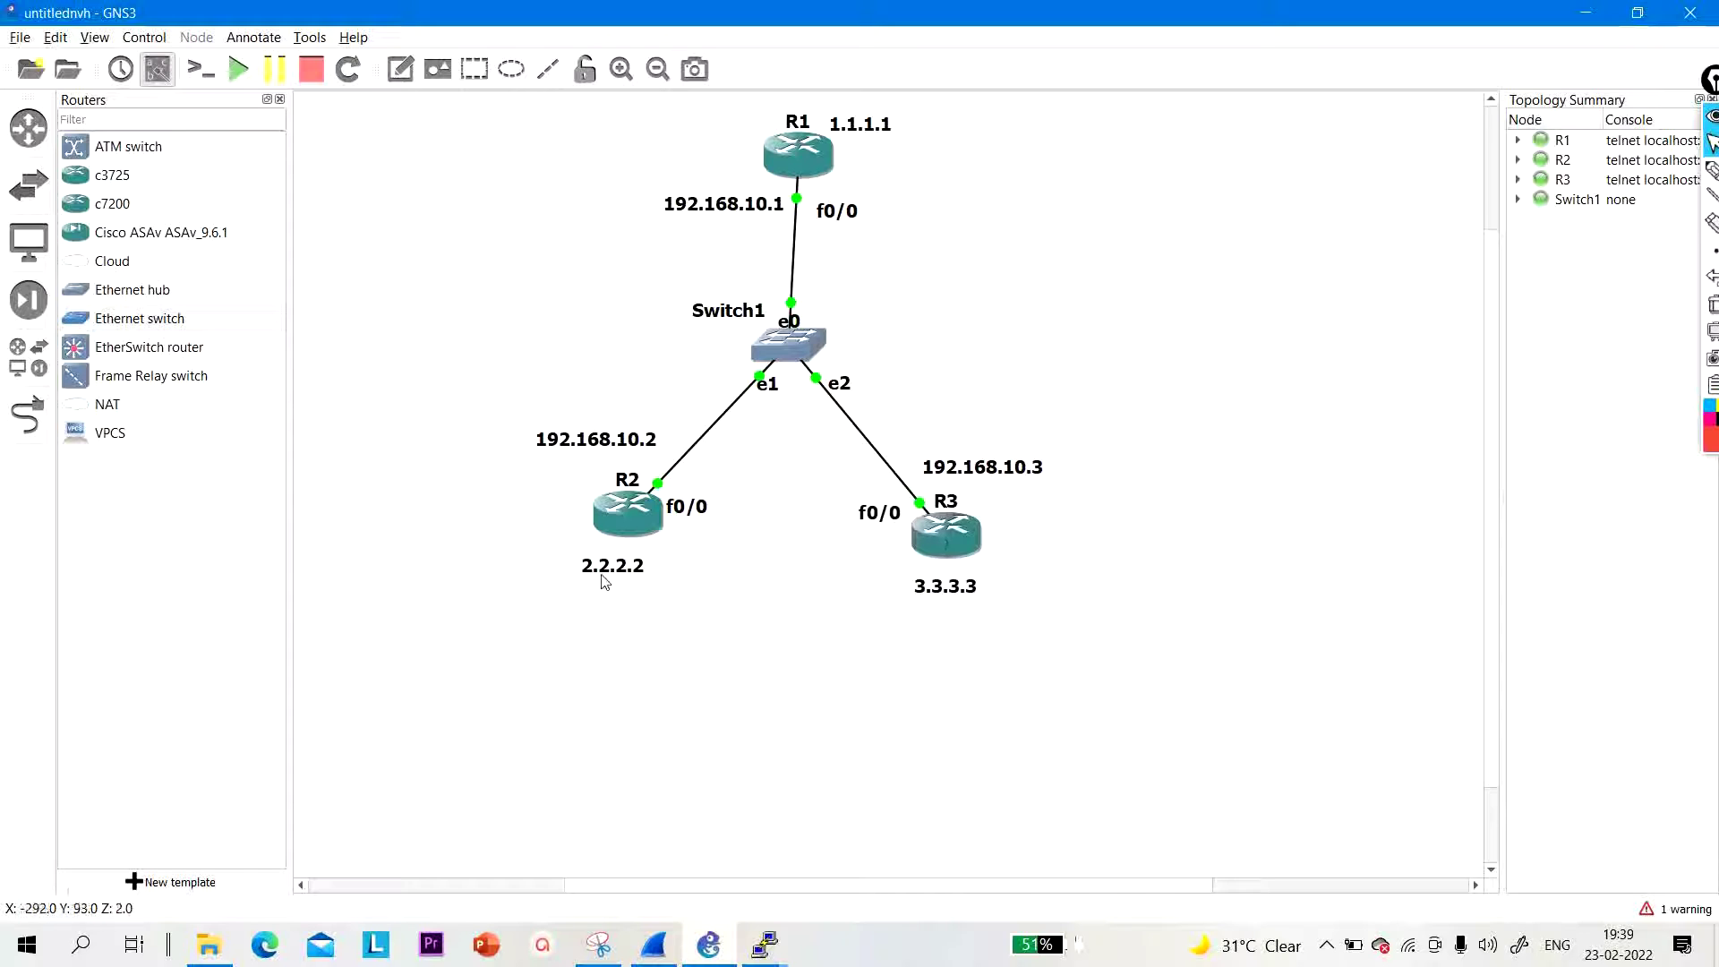
pyautogui.moveTo(607, 573); pyautogui.dragTo(610, 565)
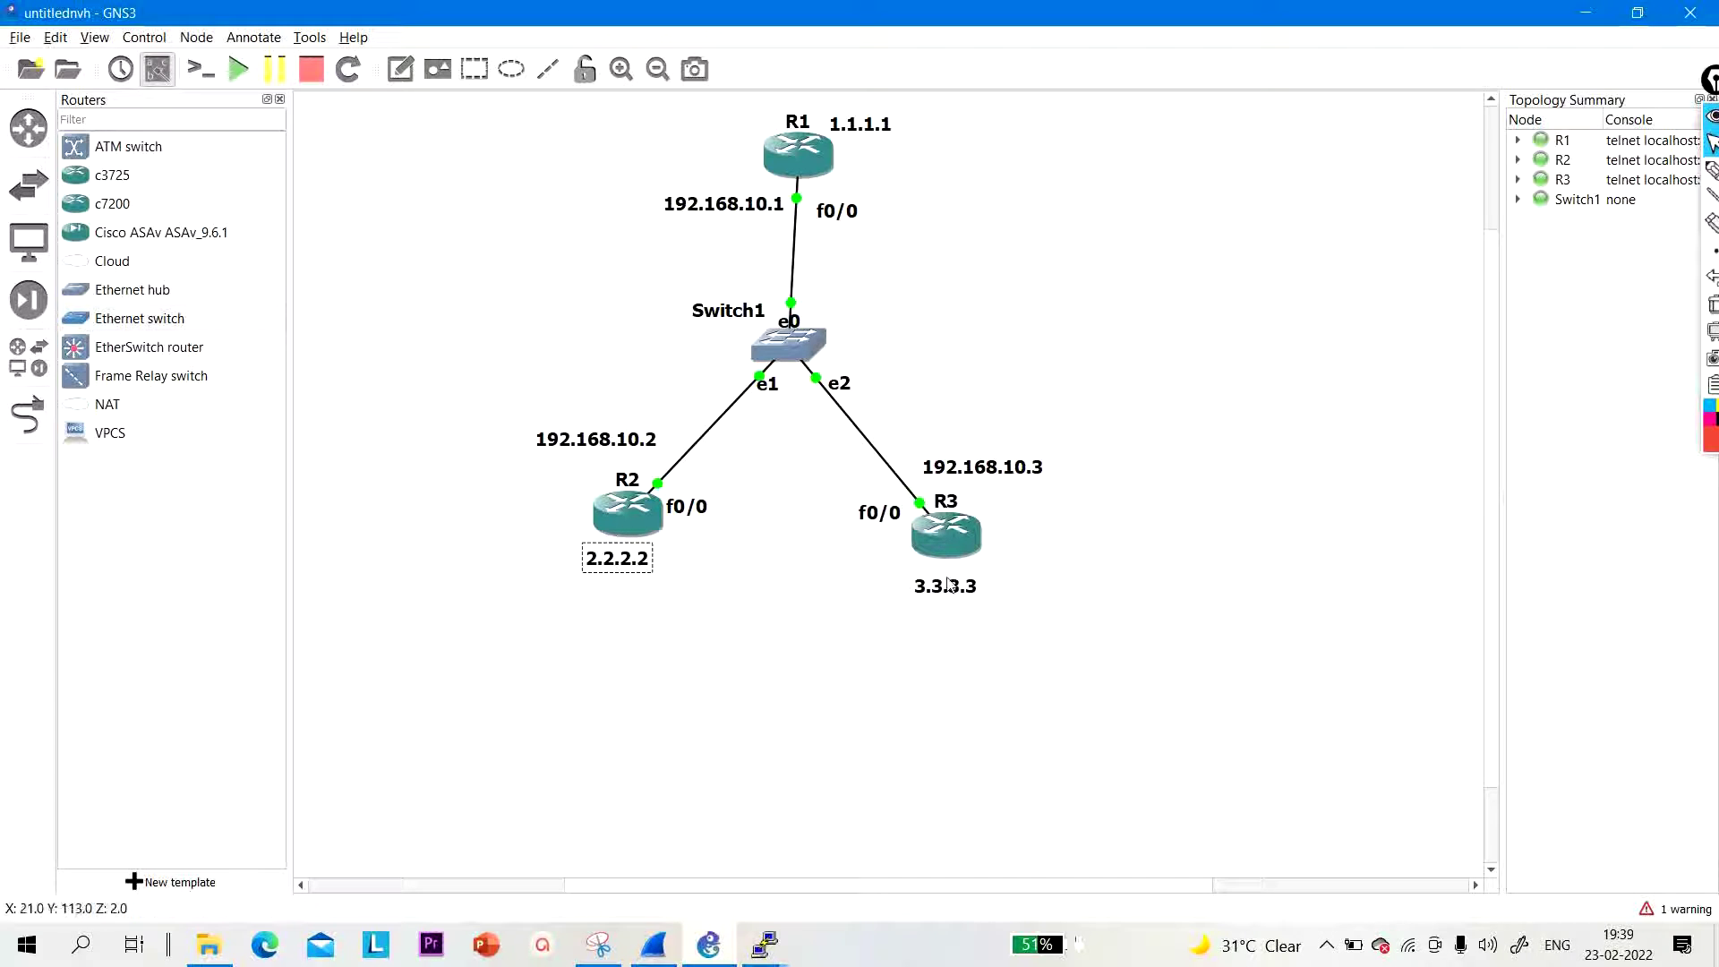
pyautogui.moveTo(942, 578); pyautogui.dragTo(955, 566)
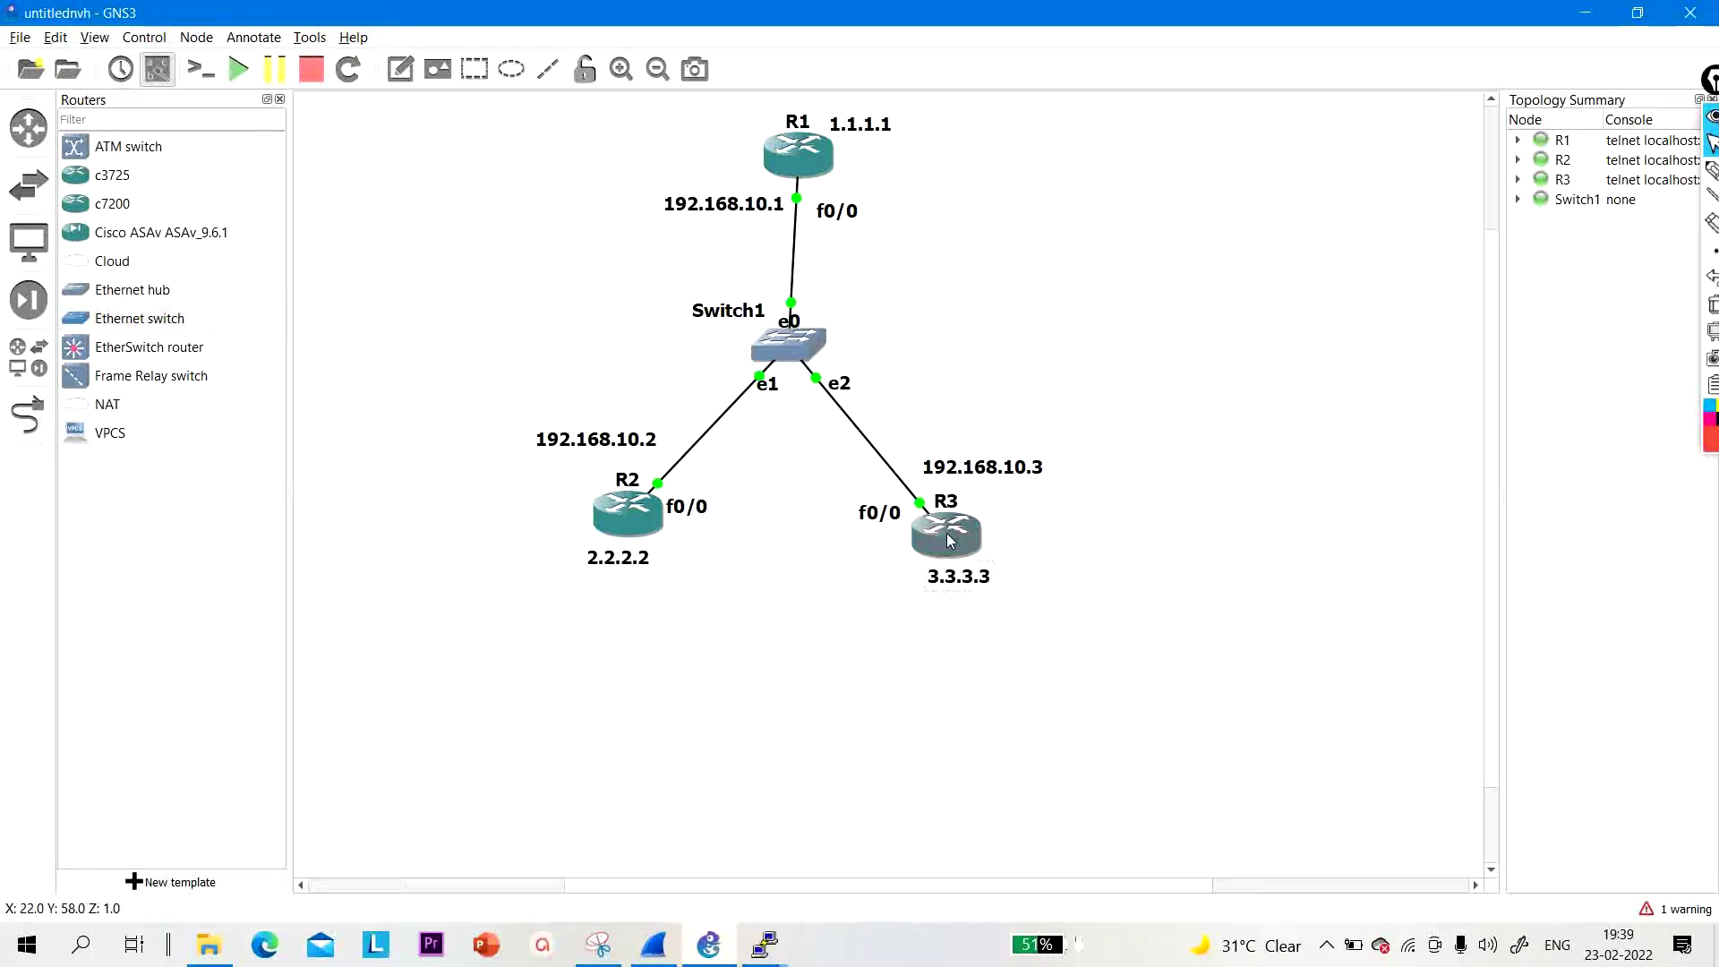
# Step: Open R3's console and ping R2's address 2.2.2.2
pyautogui.doubleClick(947, 533)
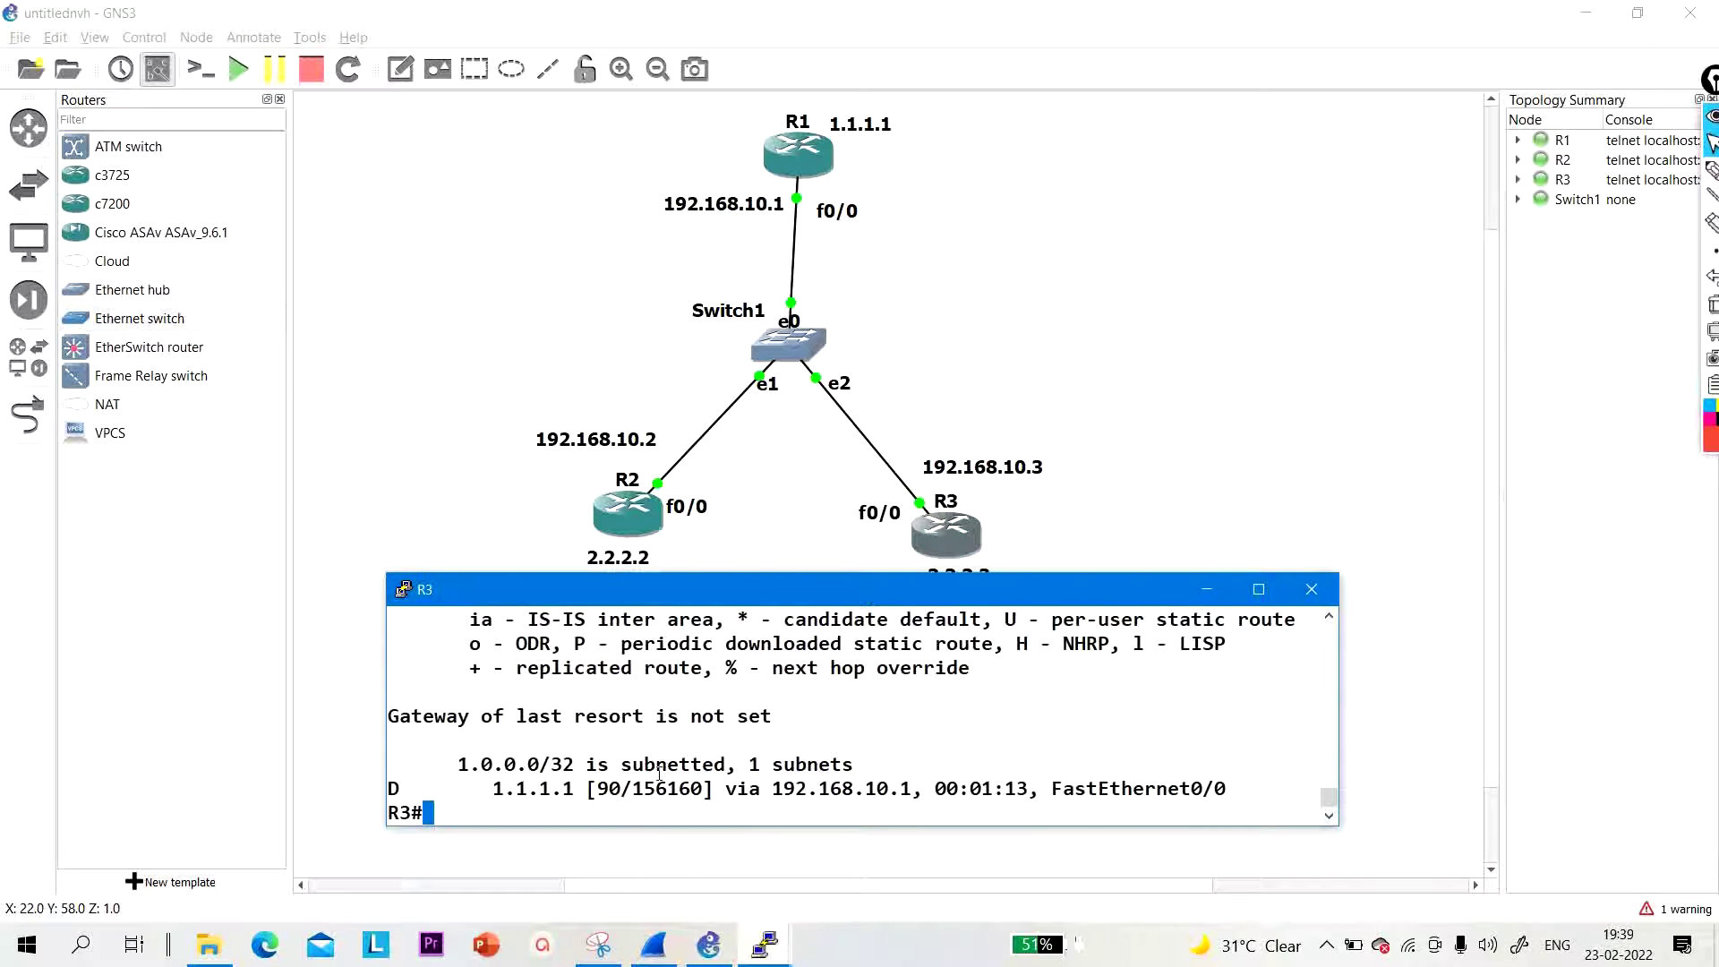
pyautogui.press('Return')
pyautogui.press('Return')
pyautogui.write('ping ')
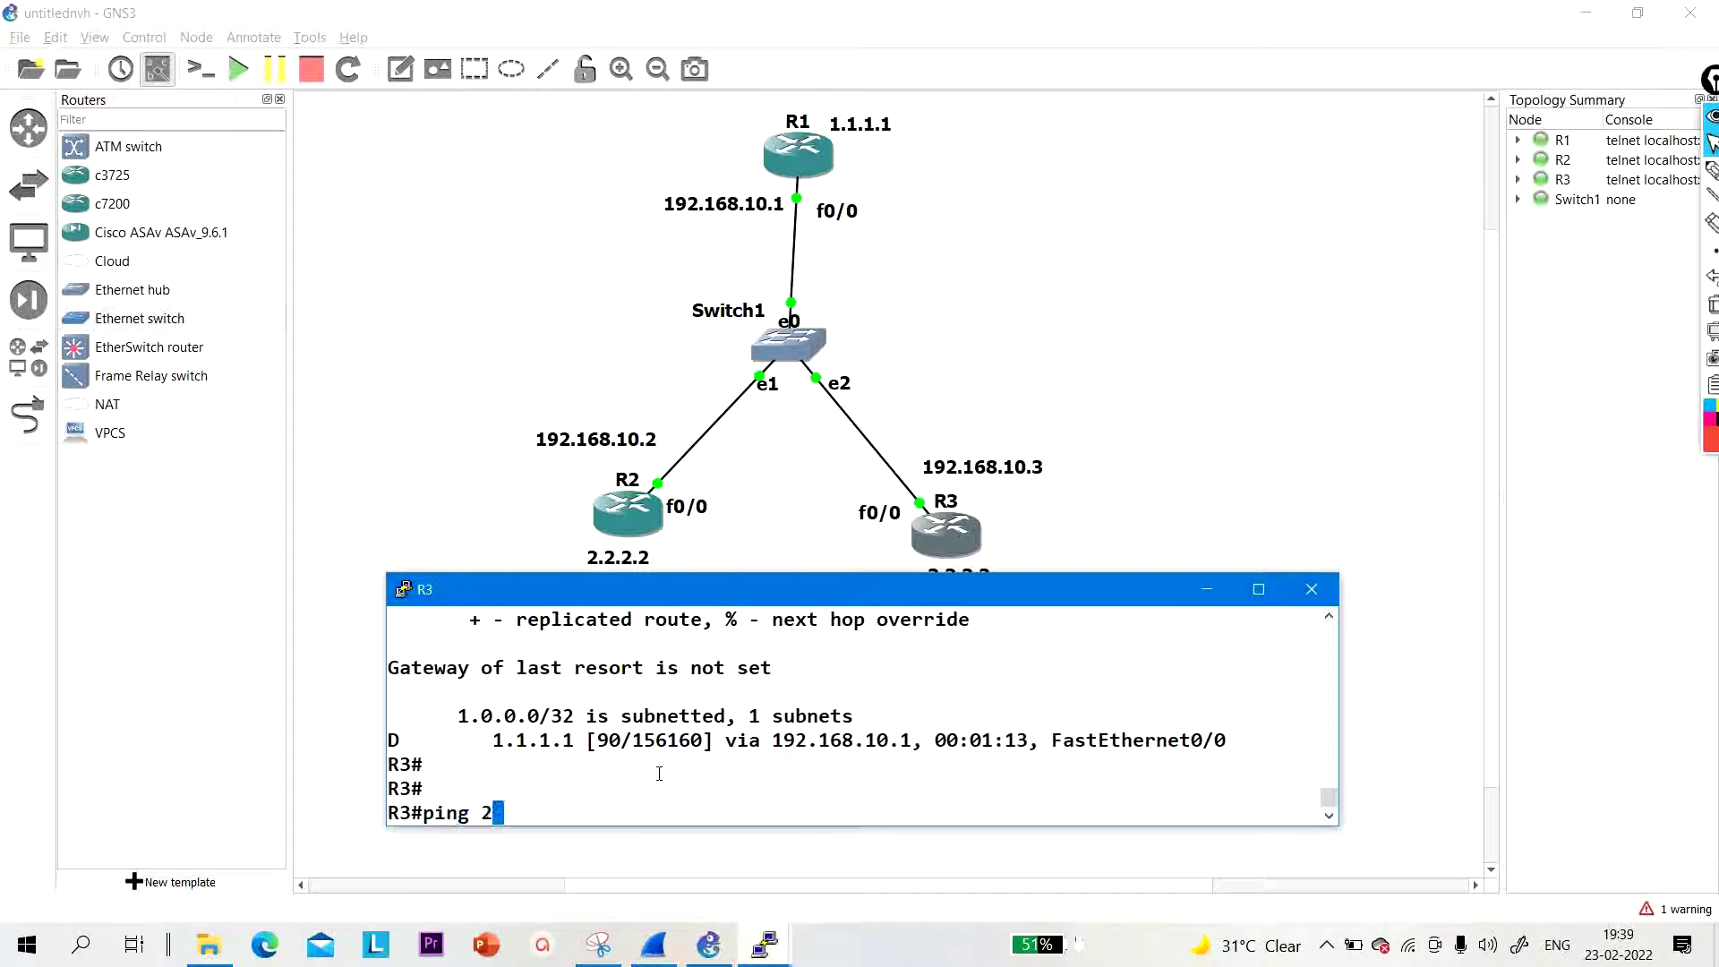
pyautogui.write('2.2.2.2')
pyautogui.press('Return')
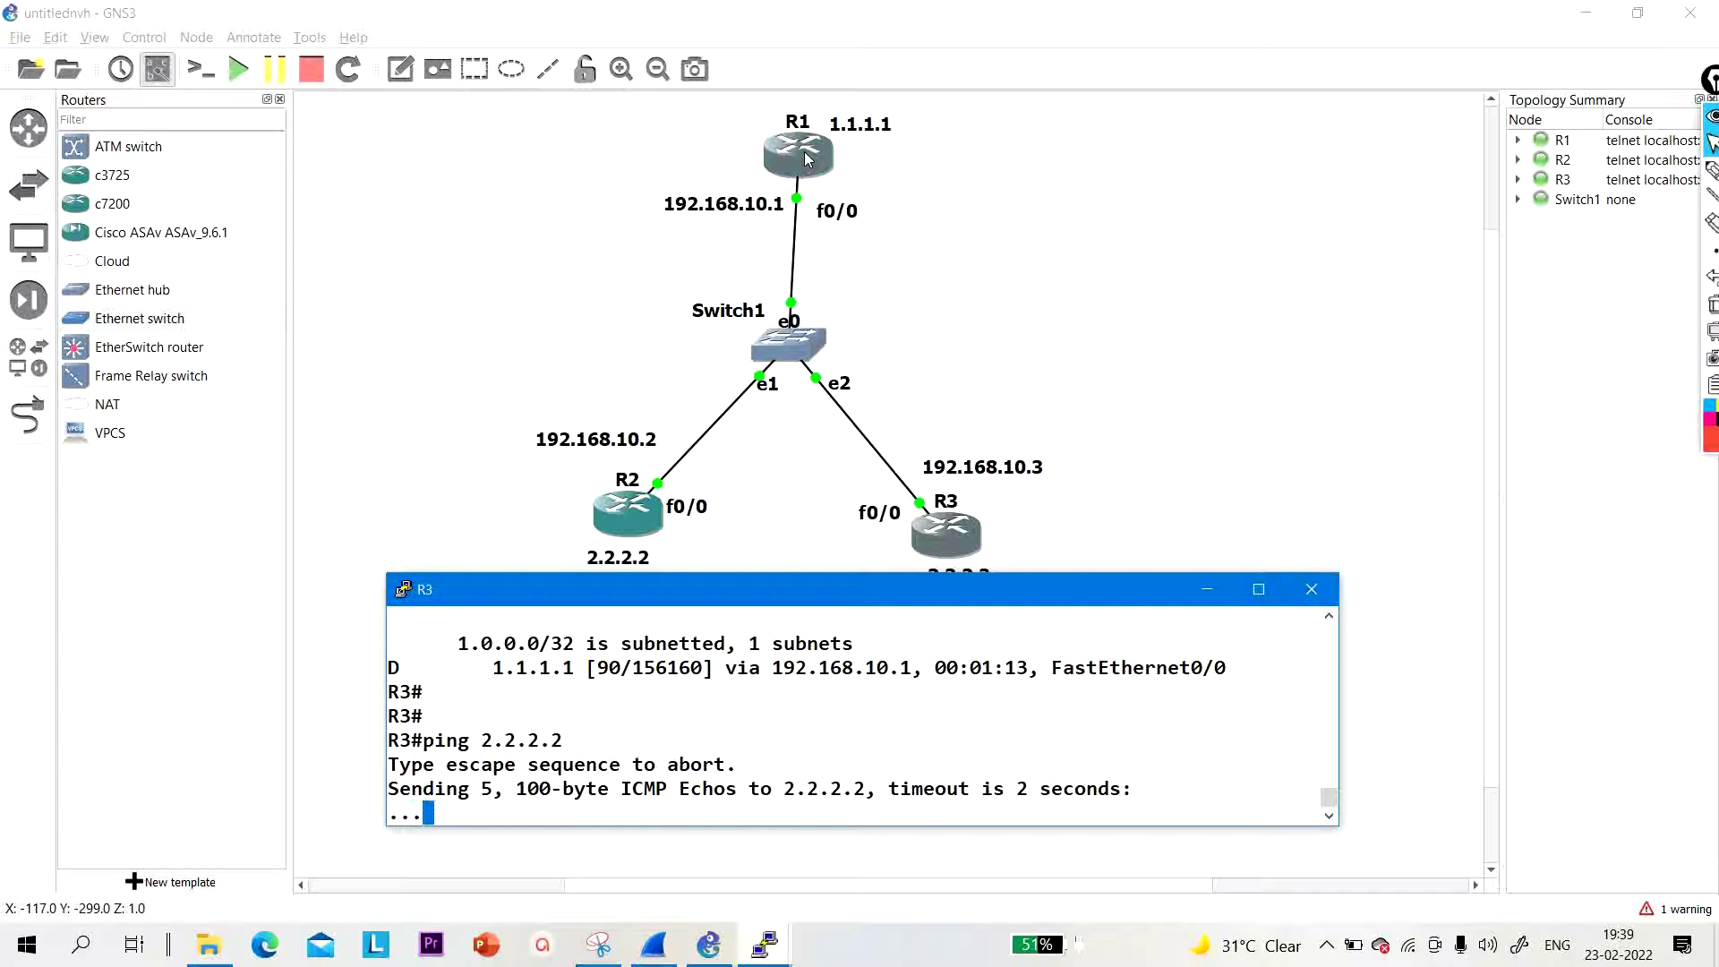
pyautogui.moveTo(747, 180); pyautogui.dragTo(887, 240)
pyautogui.click(960, 277)
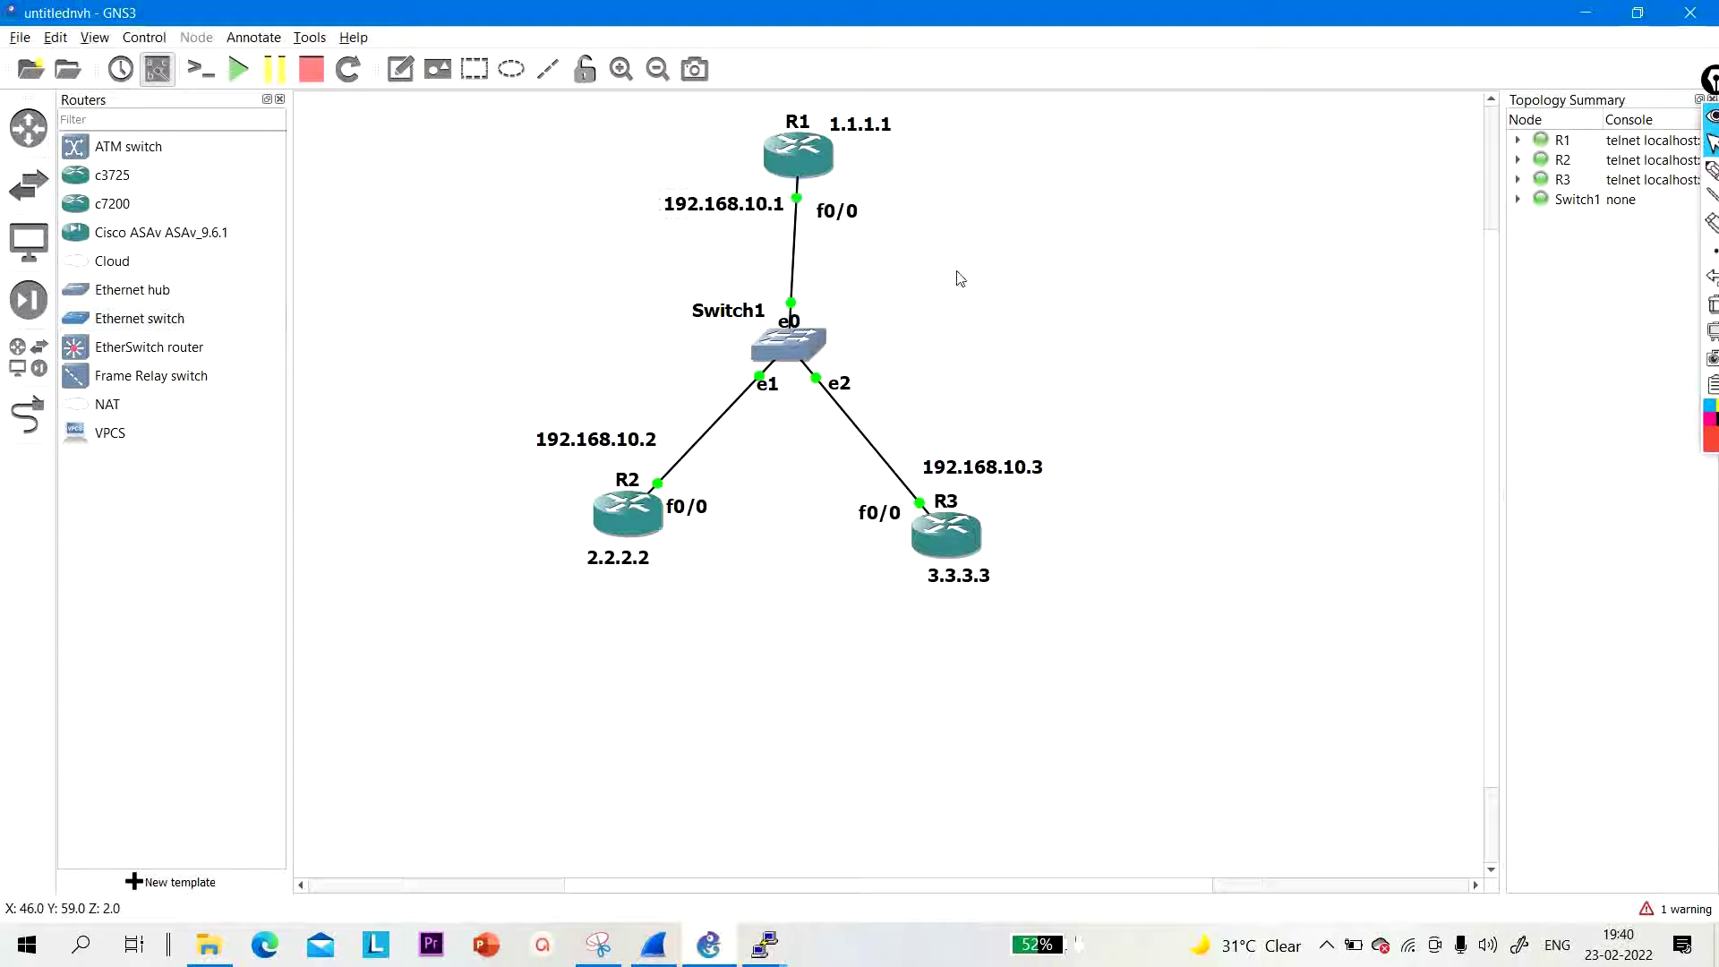
pyautogui.moveTo(1025, 564); pyautogui.dragTo(889, 506)
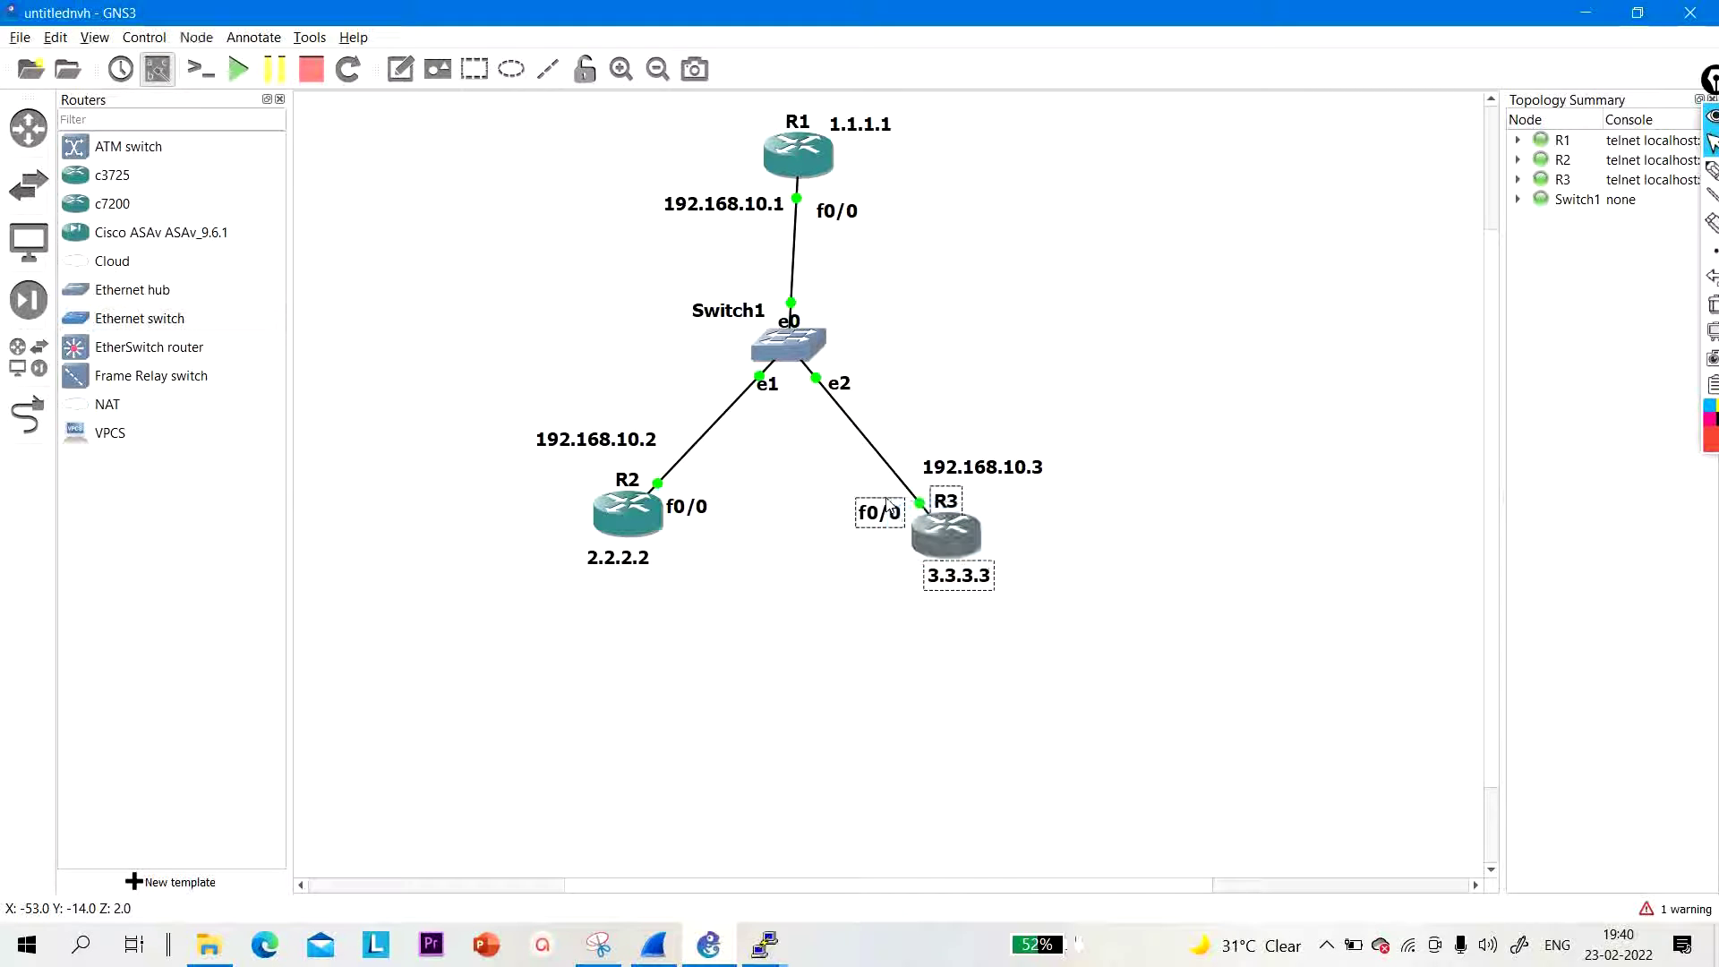
pyautogui.click(1149, 564)
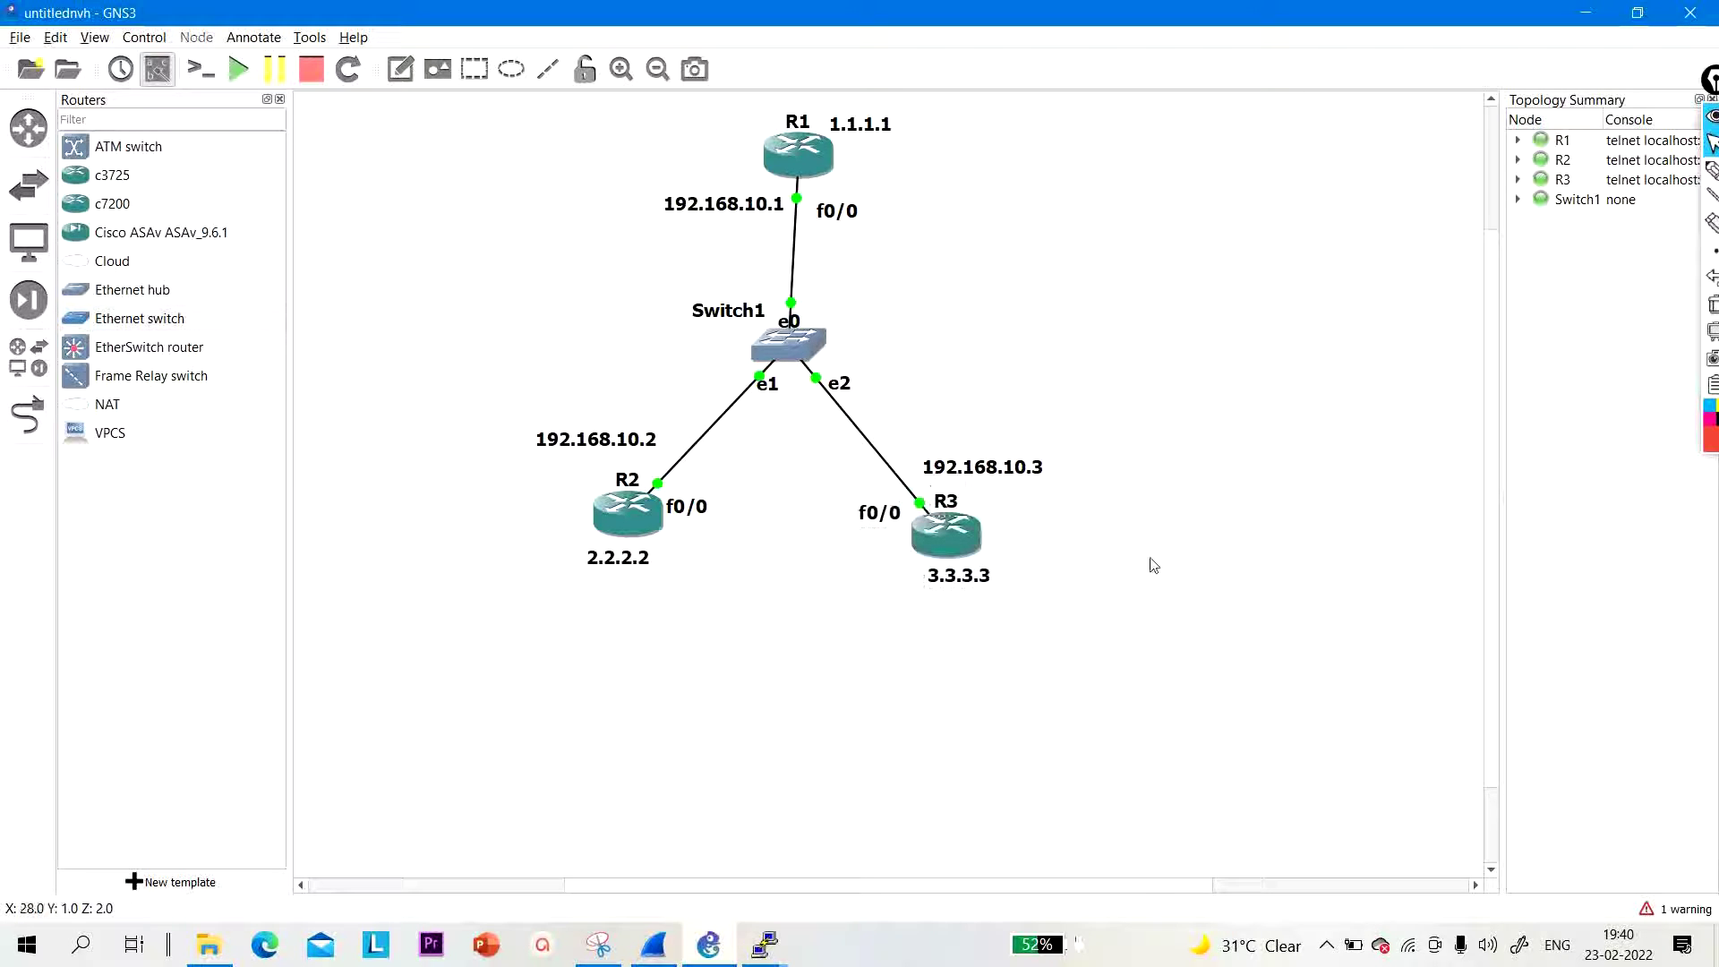
# Step: Open R1's console and enter global configuration mode
pyautogui.doubleClick(801, 163)
pyautogui.press('Return')
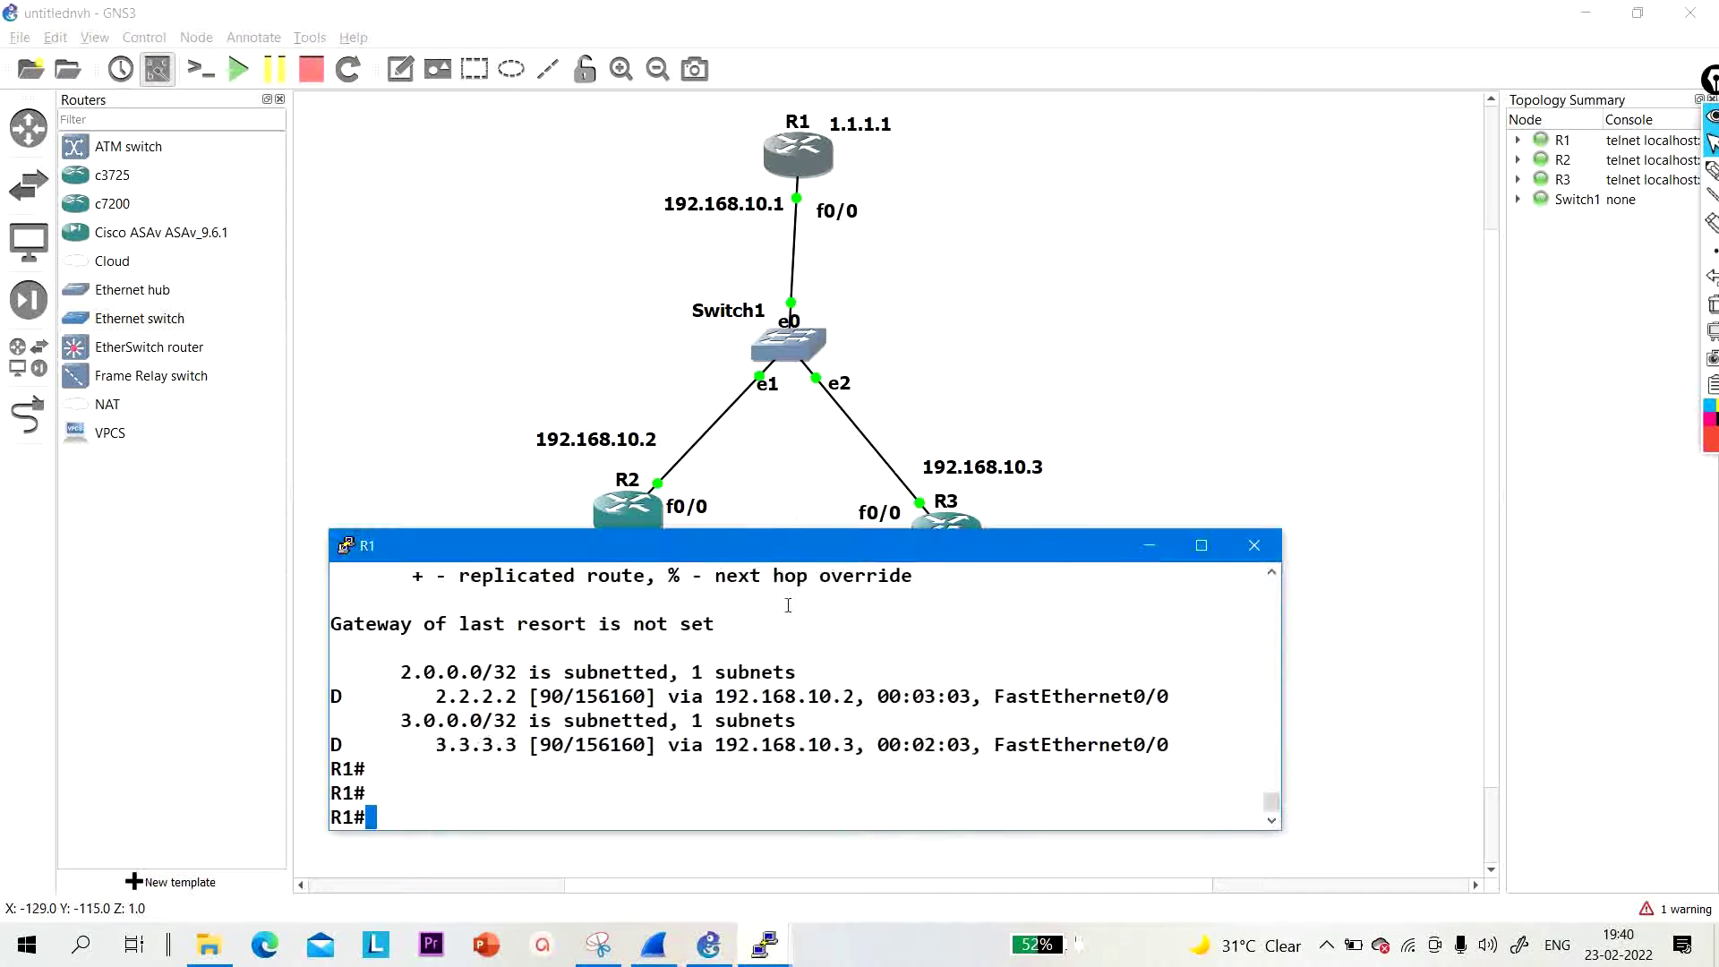
pyautogui.press('Return')
pyautogui.write('conf')
pyautogui.press('Tab')
pyautogui.press('Return')
pyautogui.press('Return')
pyautogui.press('Return')
pyautogui.press('Return')
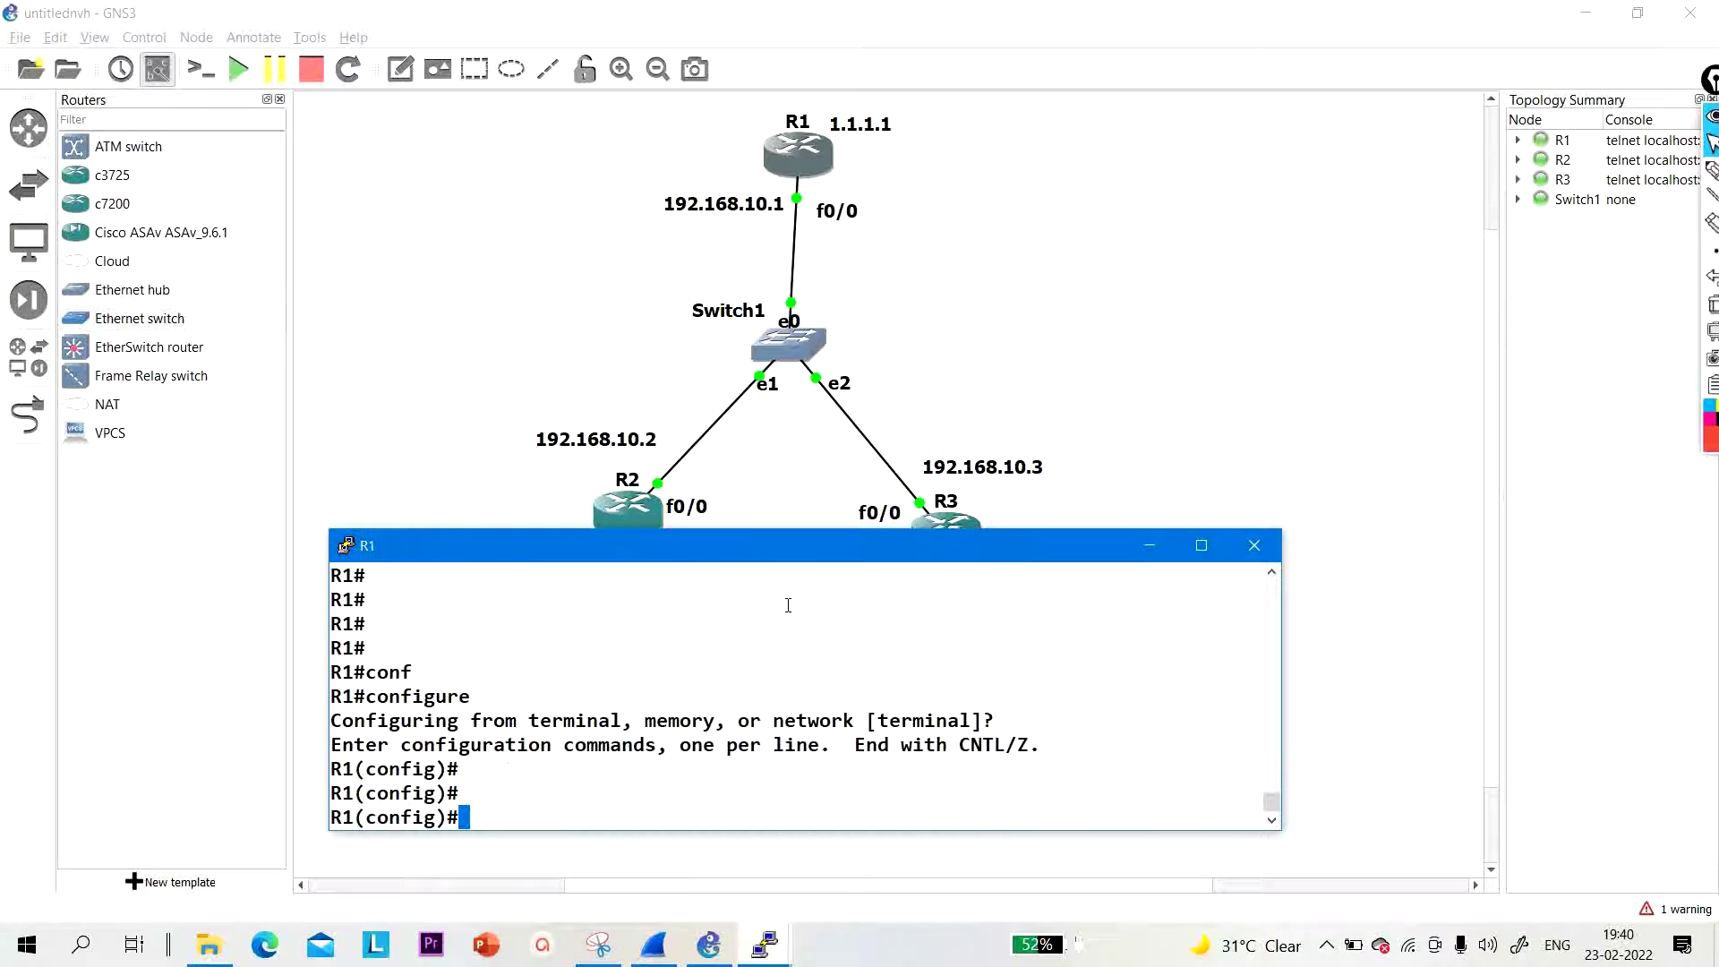
# Step: Disable EIGRP split horizon on R1's interface f0/0 with "no ip split-horizon eigrp 100"
pyautogui.write('int f0/0')
pyautogui.press('Return')
pyautogui.write('no ')
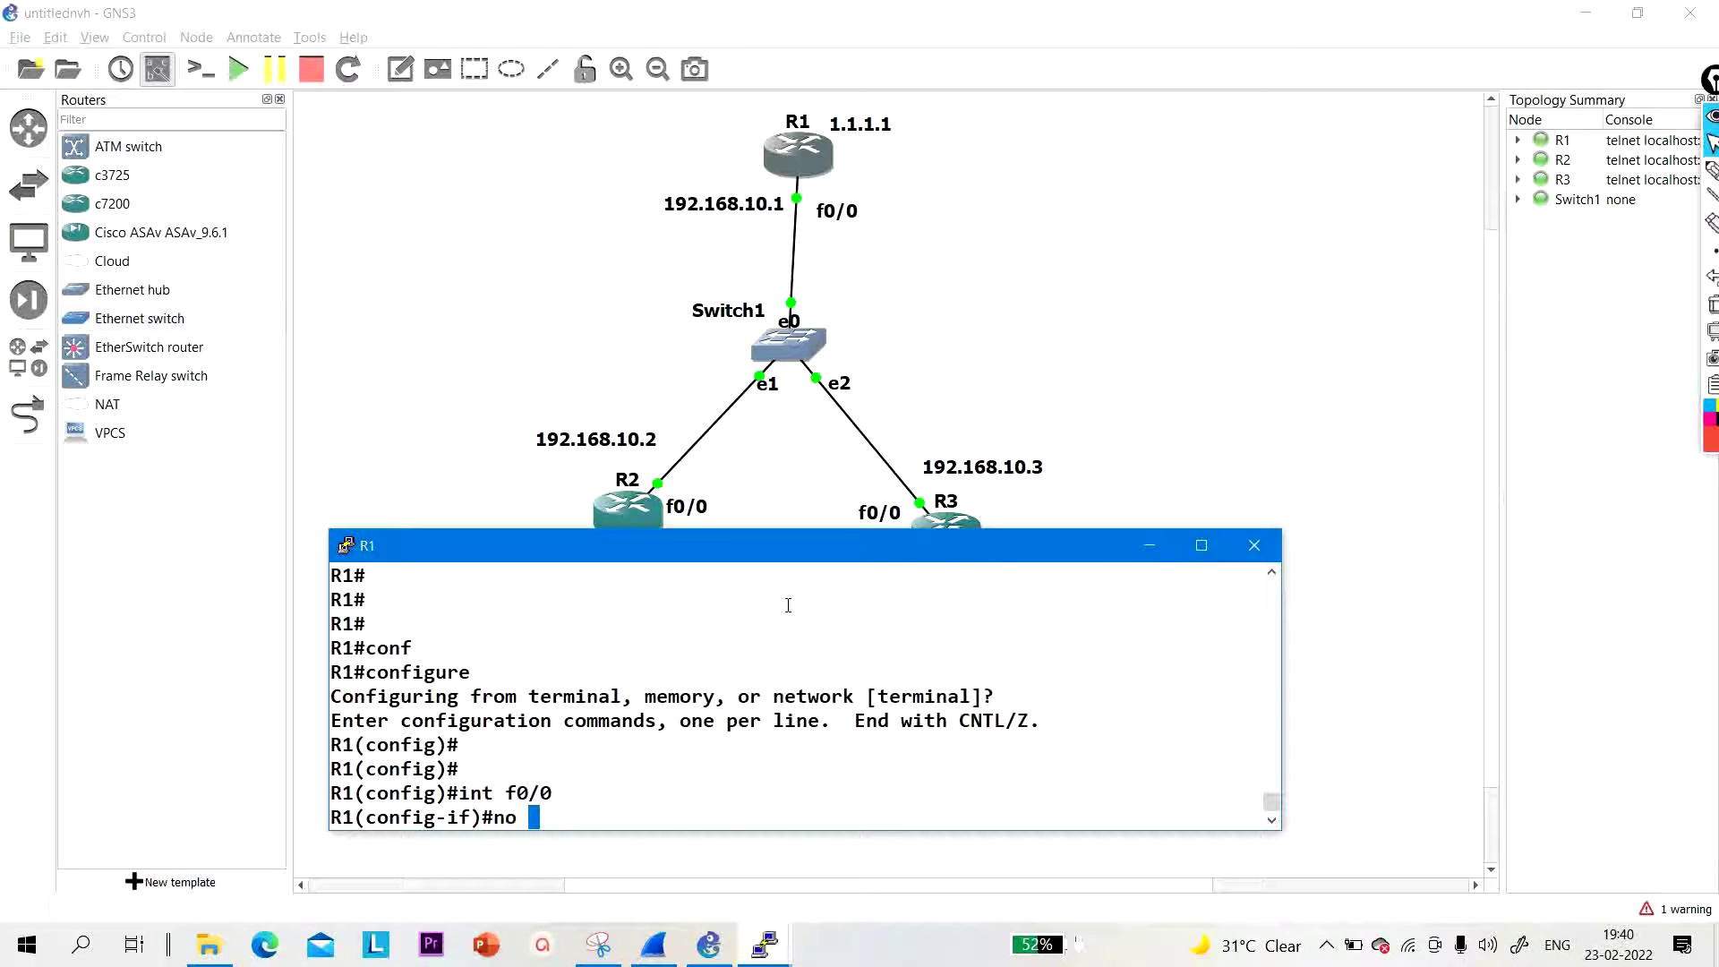
pyautogui.write('ip spli')
pyautogui.press('Tab')
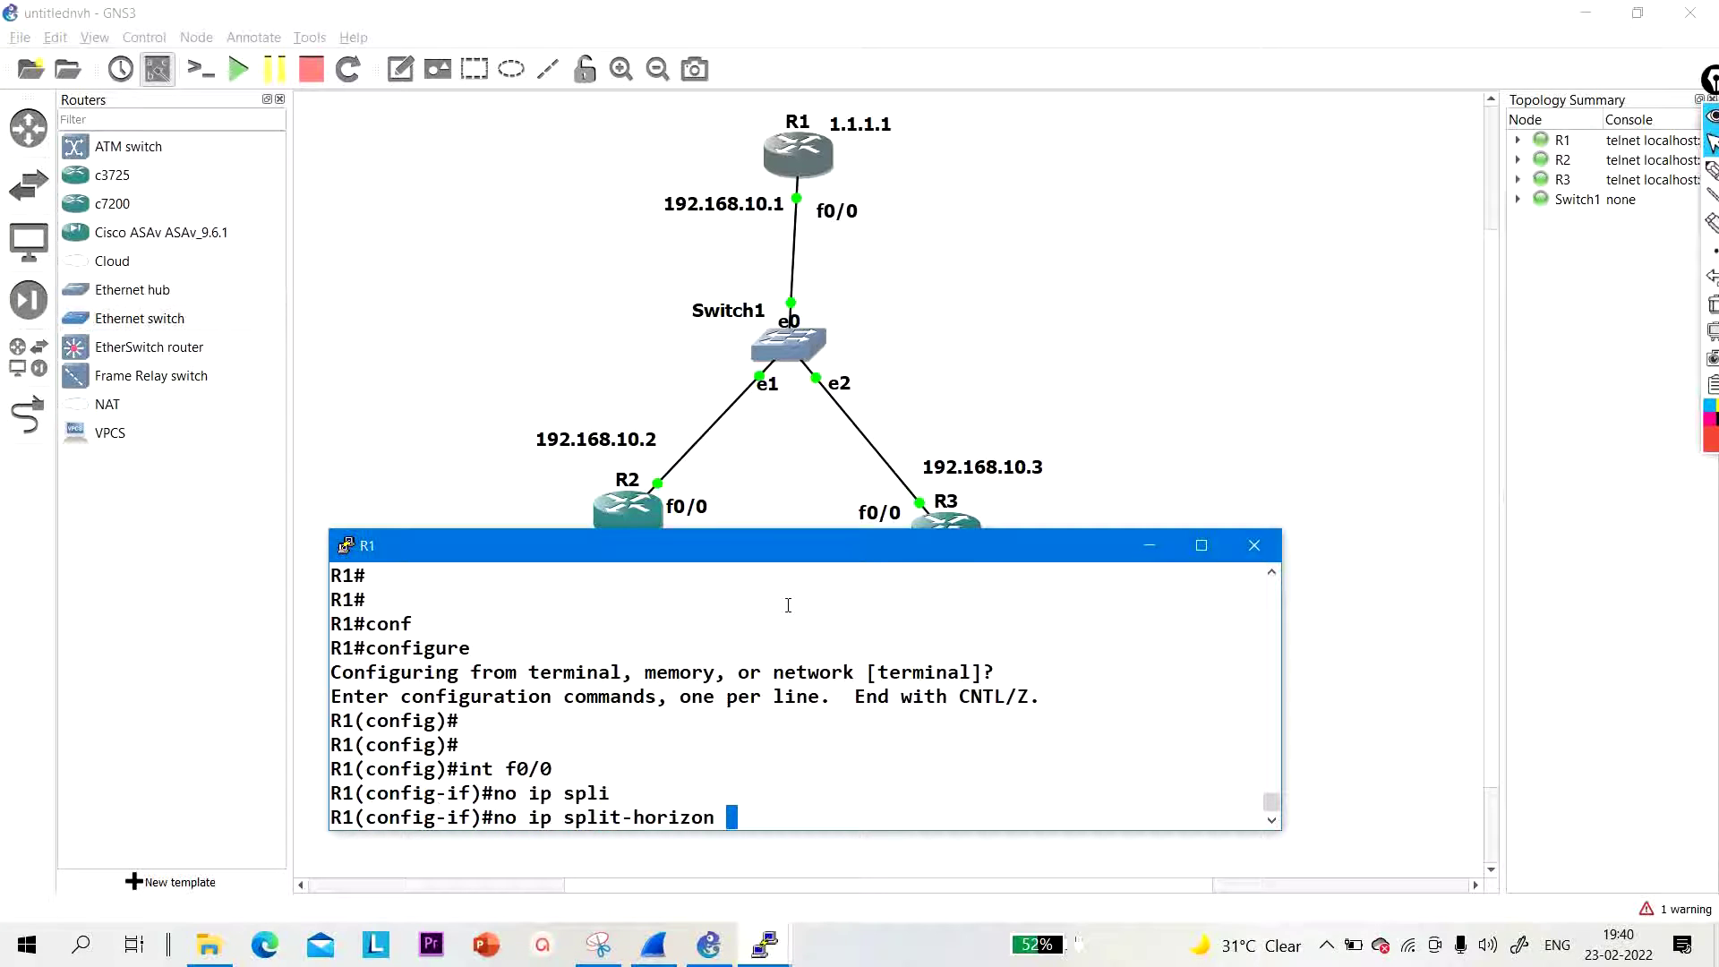
pyautogui.write('ei')
pyautogui.press('Tab')
pyautogui.write('100')
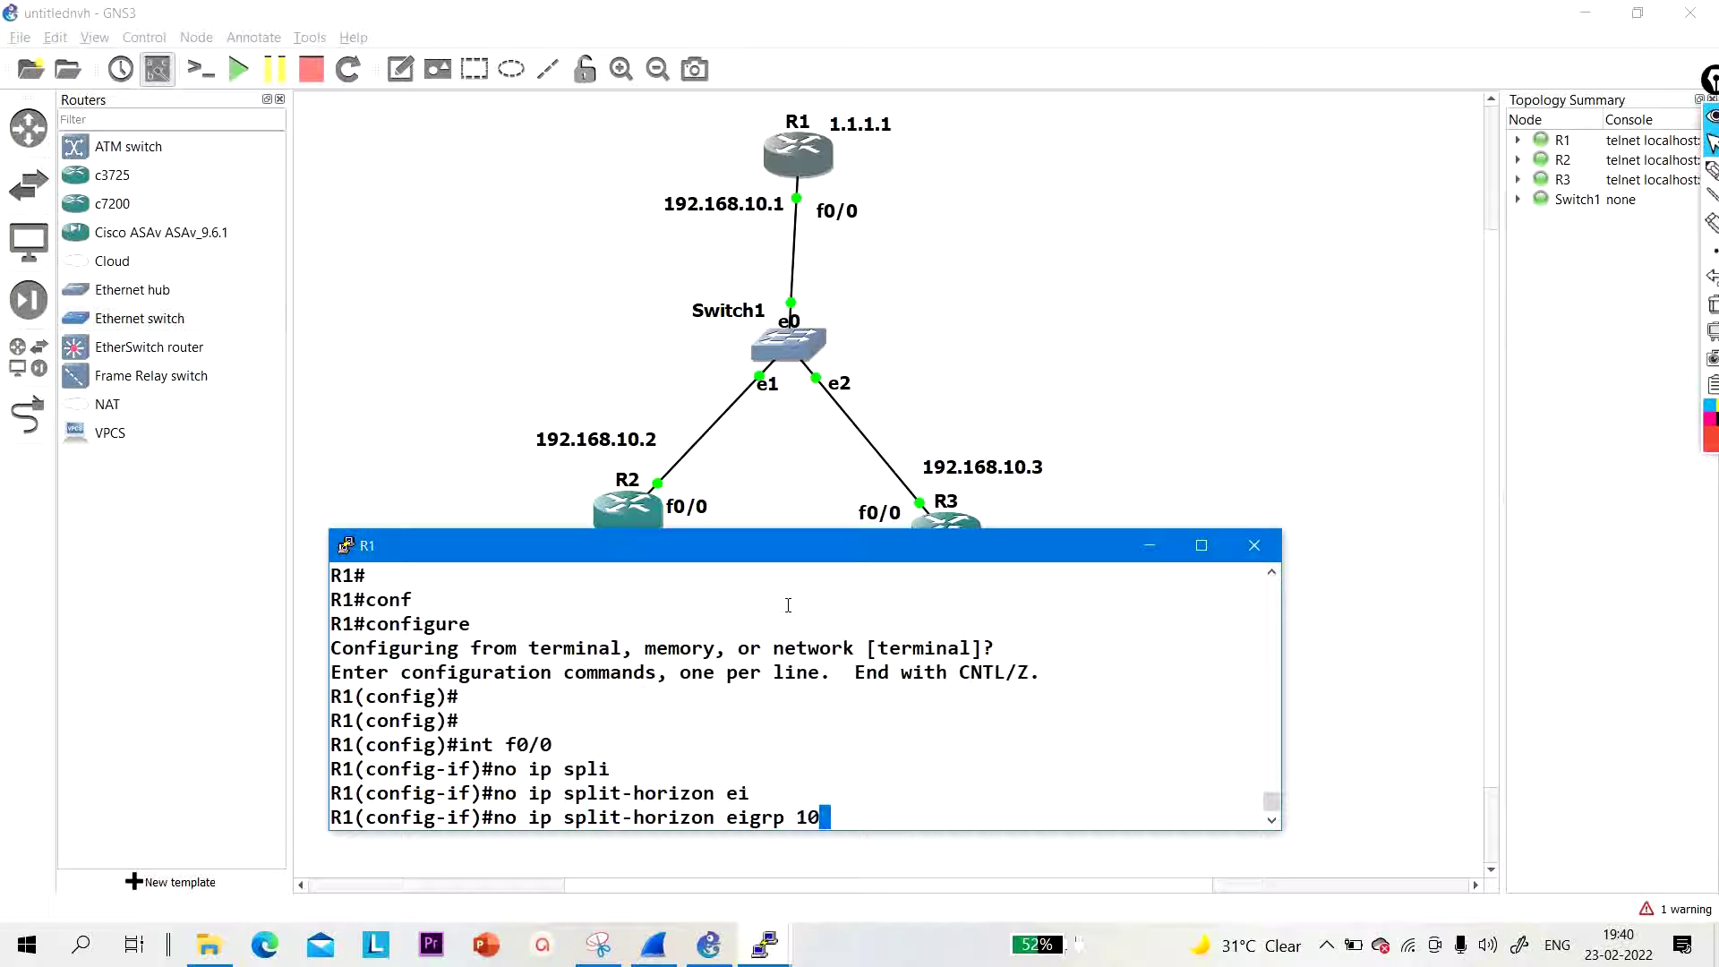
pyautogui.press('Return')
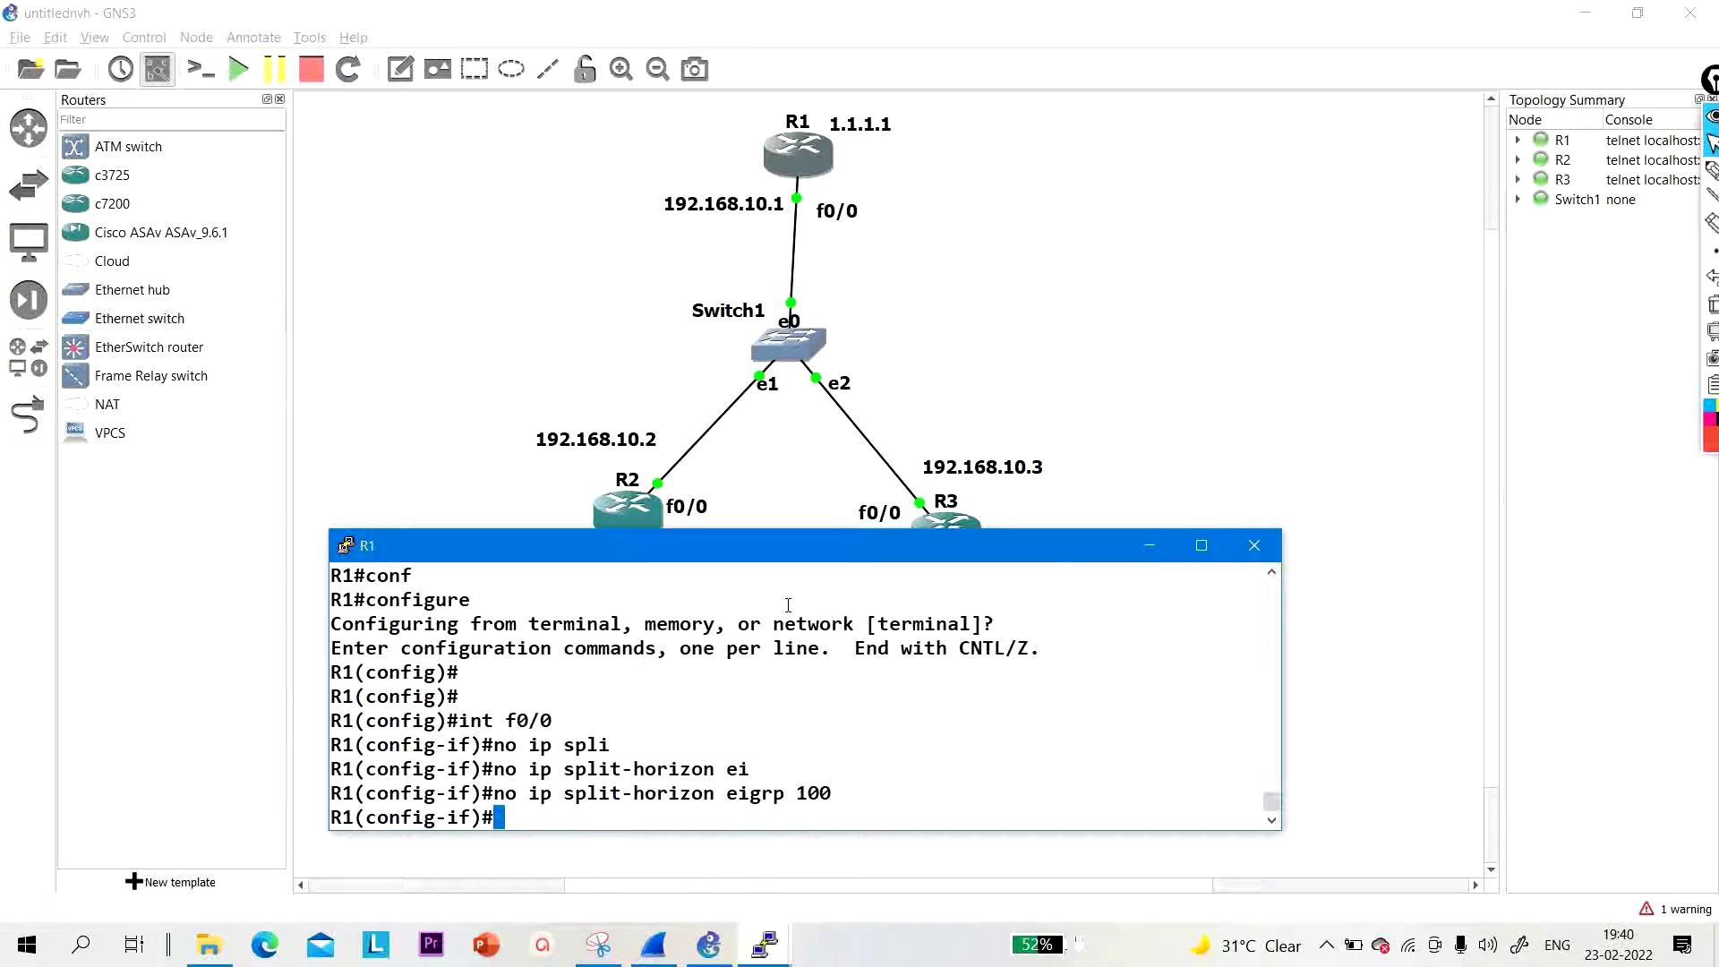
# Step: Bring up R3's console at a fresh prompt and make its window taller
pyautogui.click(953, 523)
pyautogui.doubleClick(953, 524)
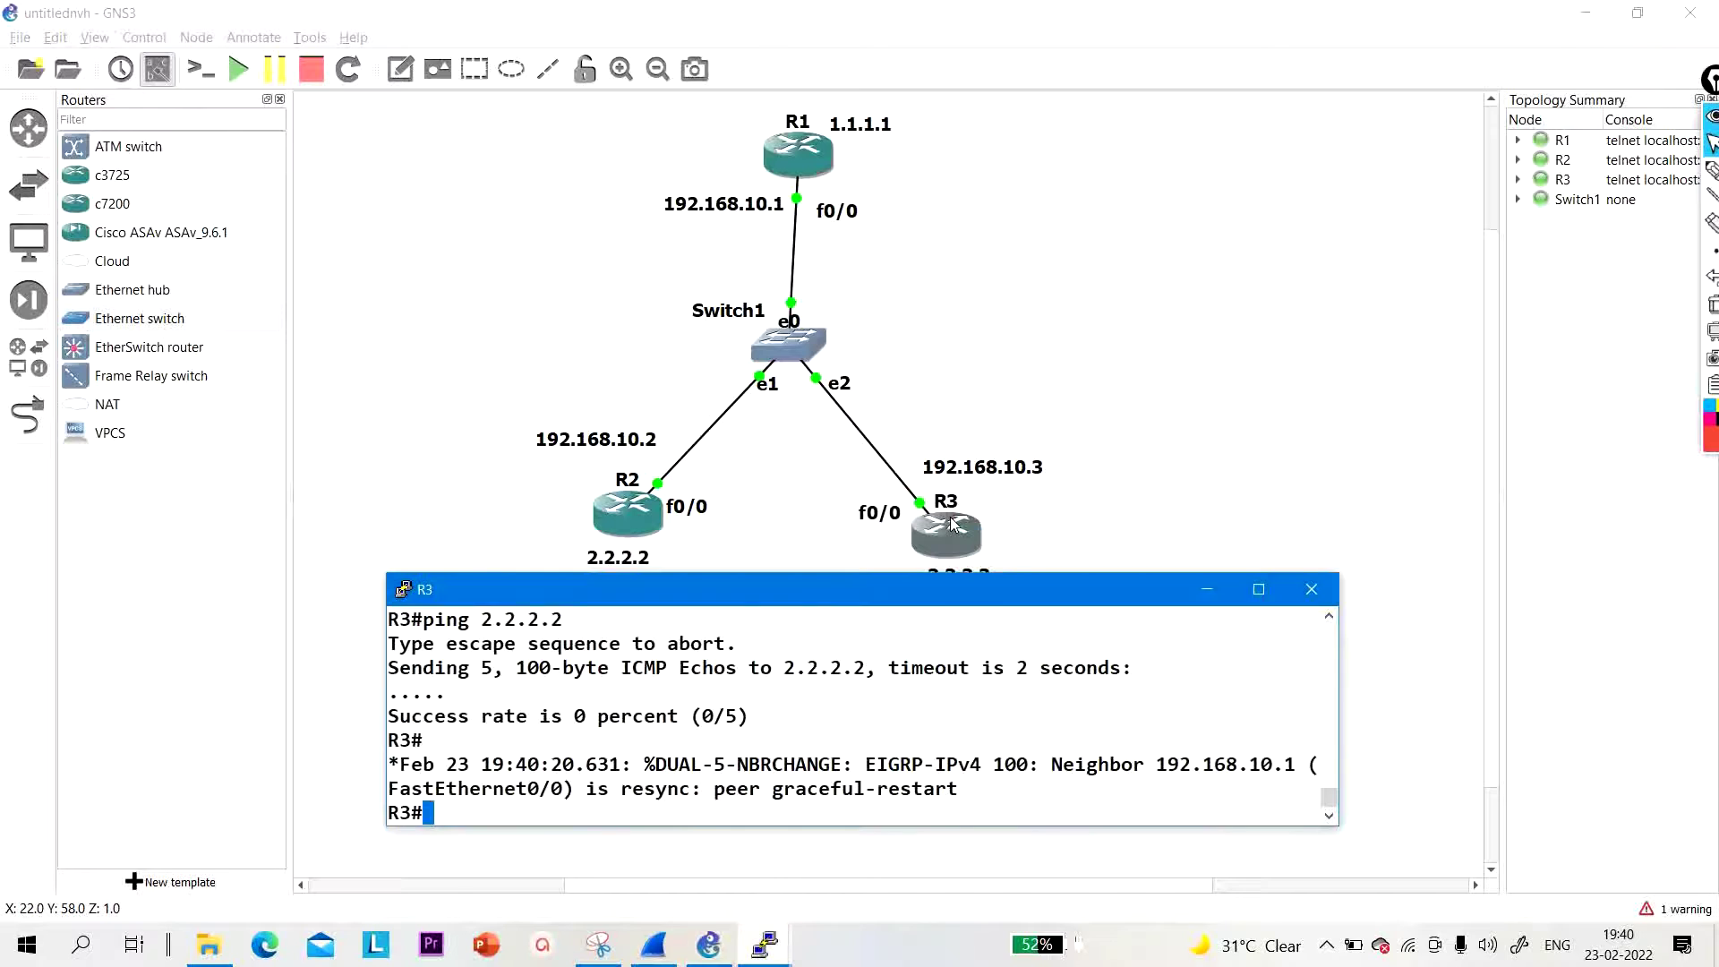
pyautogui.press('Return')
pyautogui.press('Return')
pyautogui.press('Return')
pyautogui.press('Return')
pyautogui.press('Return')
pyautogui.press('Return')
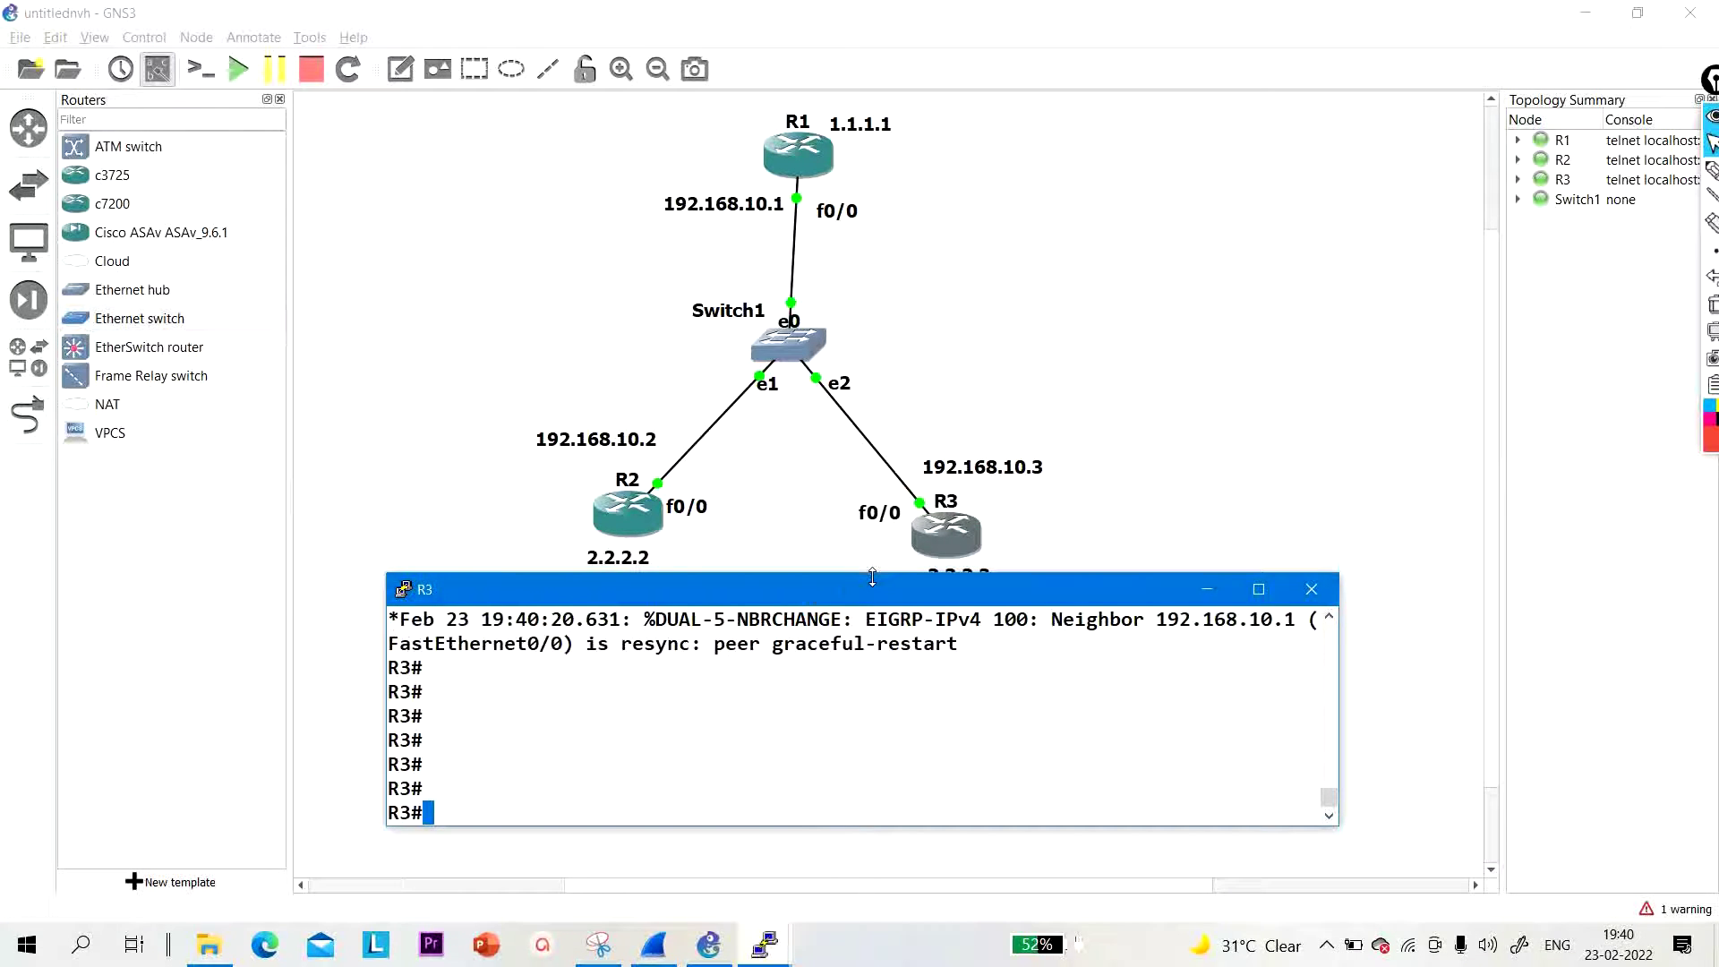
pyautogui.moveTo(872, 577); pyautogui.dragTo(872, 481)
# Step: Display R3's EIGRP routes with "show ip route eigrp" and highlight the 2.2.2.2 route
pyautogui.write('sh')
pyautogui.press('Tab')
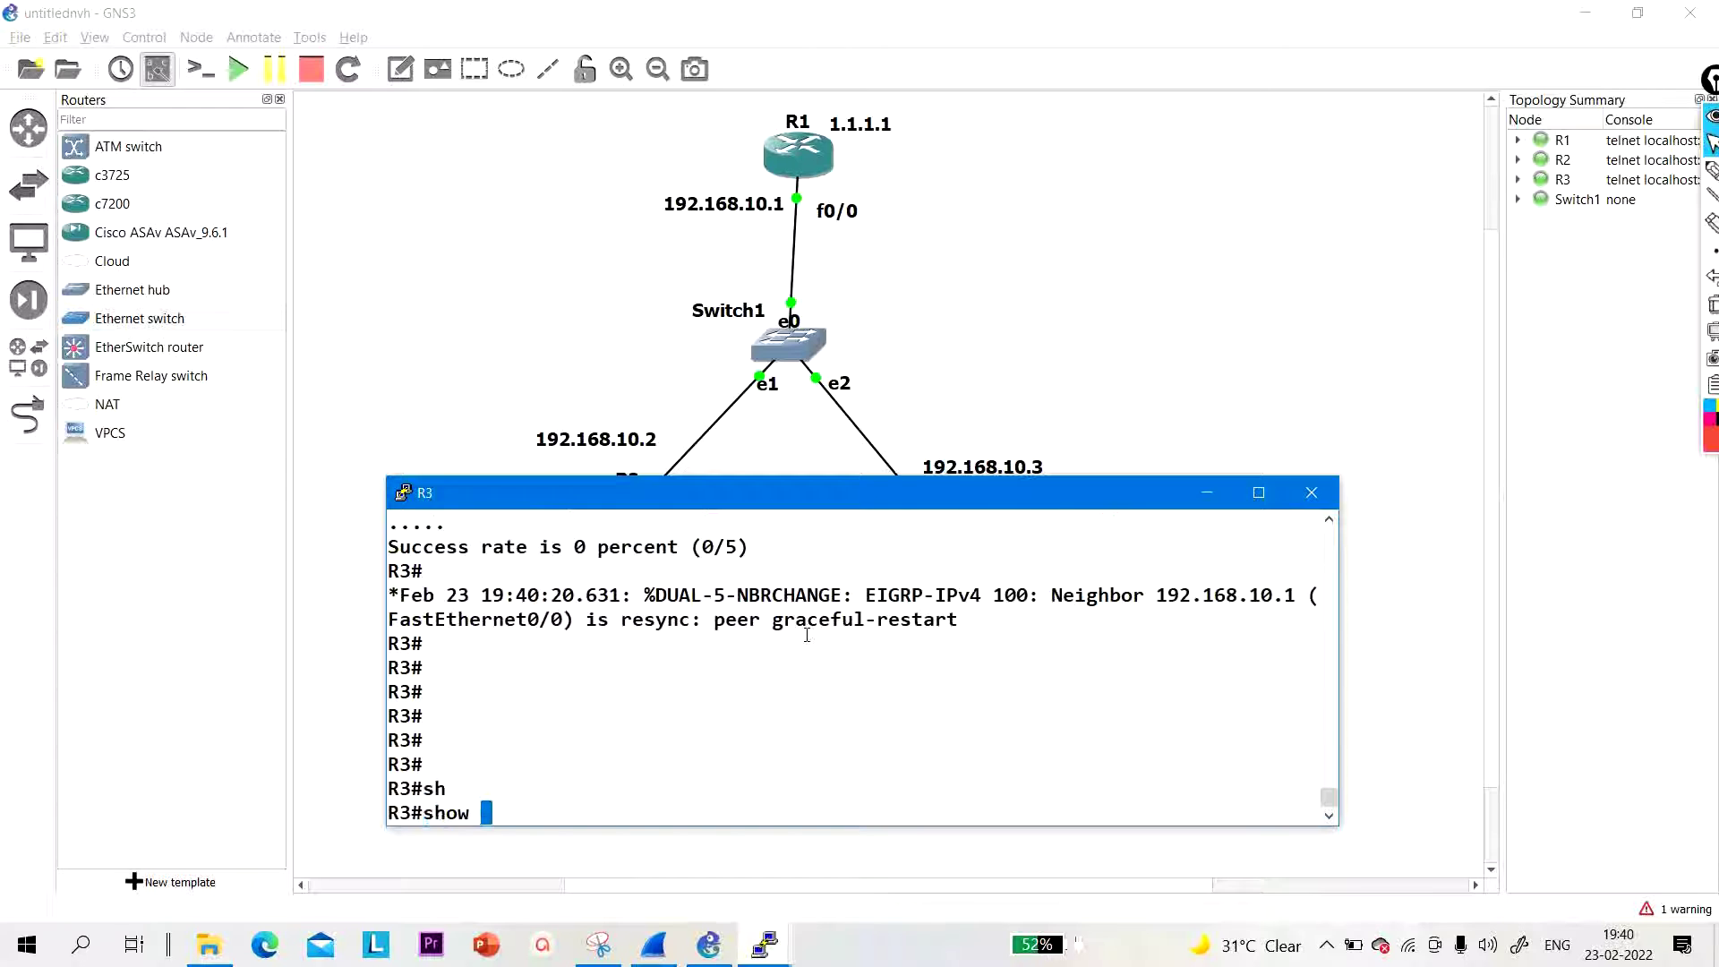
pyautogui.write('ip ro')
pyautogui.press('Tab')
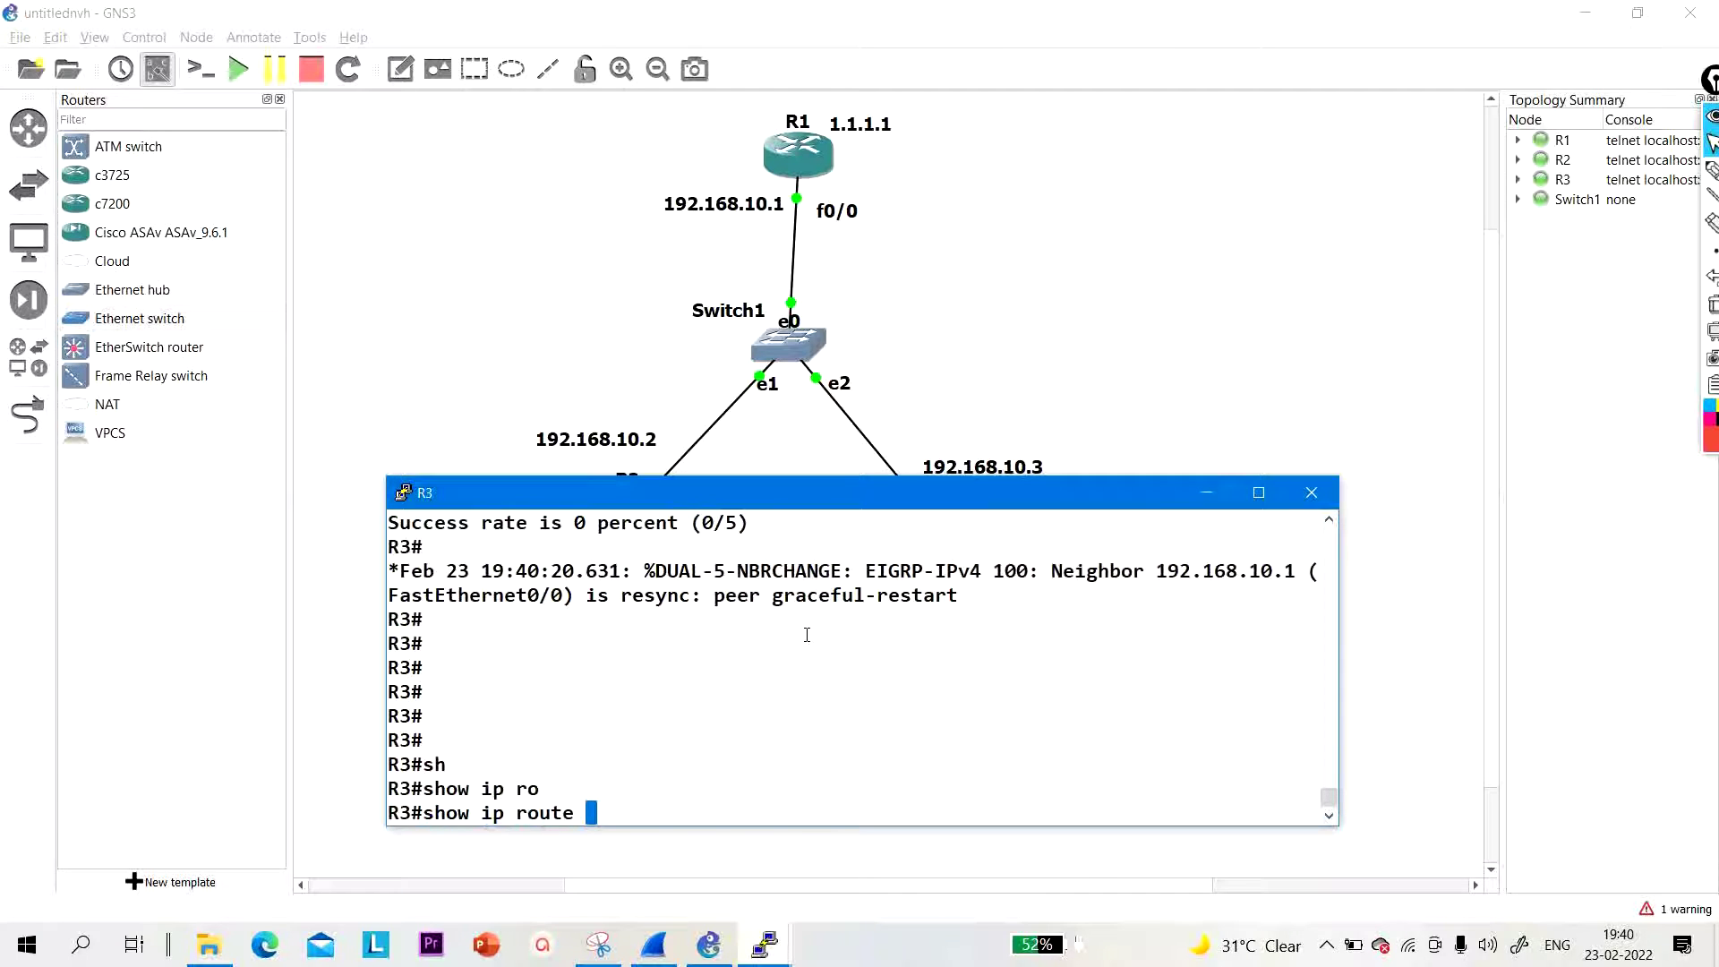
pyautogui.write('ei')
pyautogui.press('Tab')
pyautogui.press('Return')
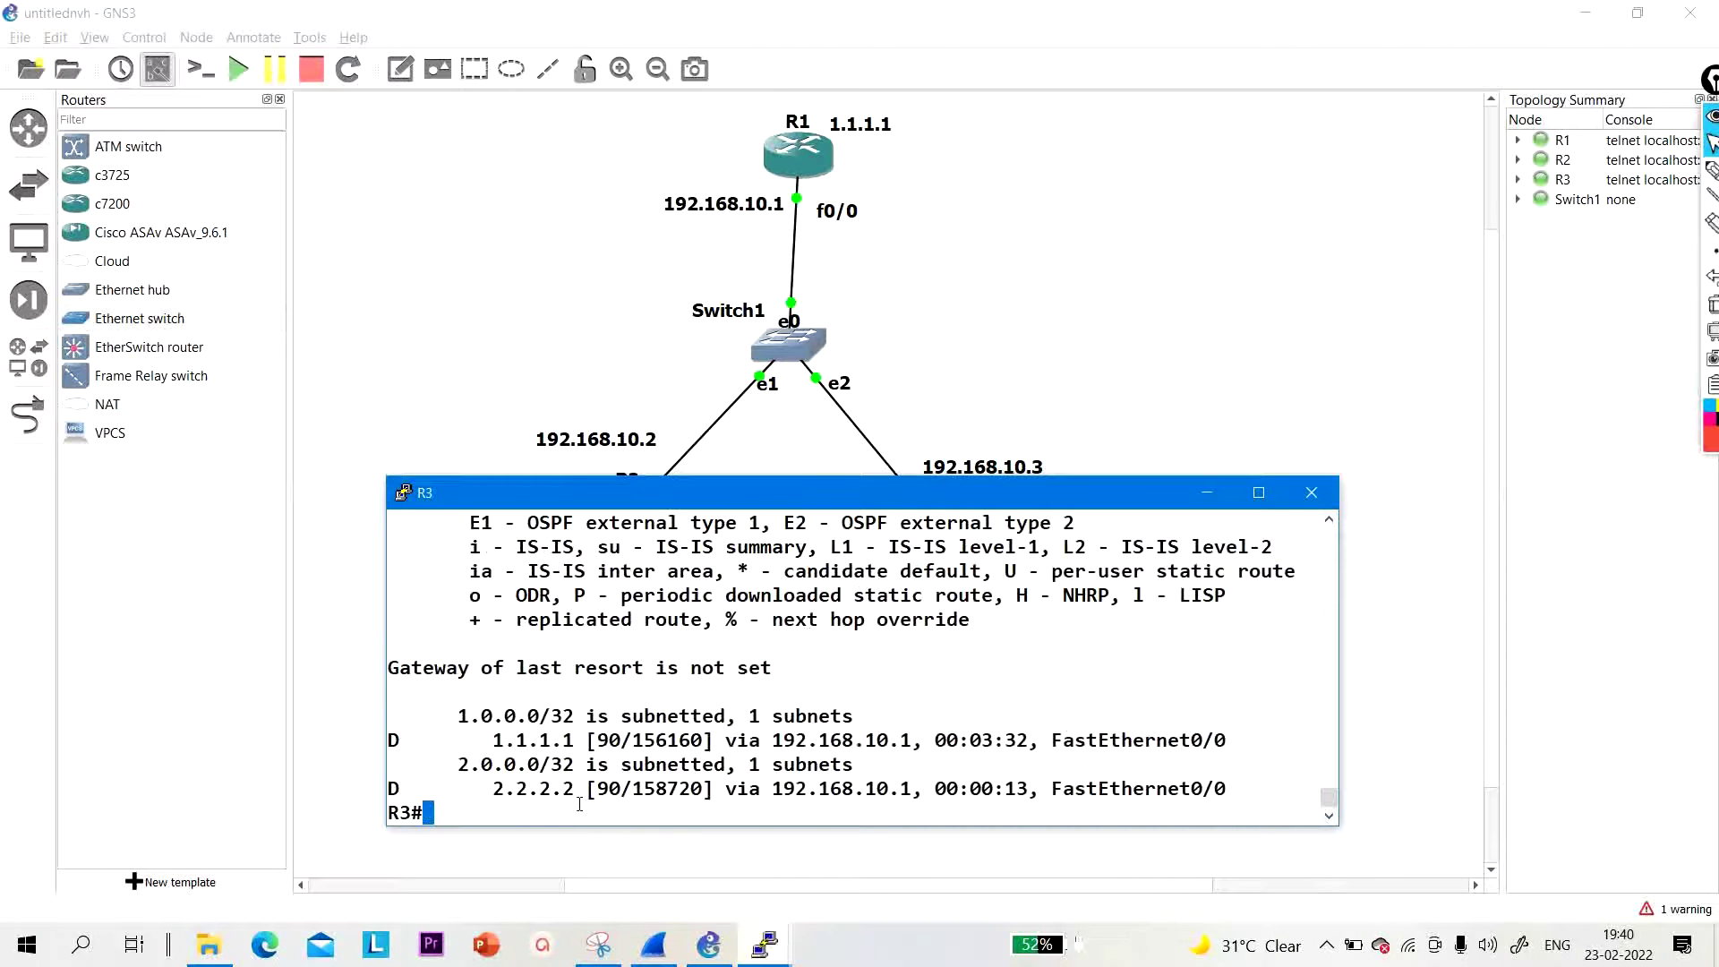
pyautogui.moveTo(579, 786); pyautogui.dragTo(480, 793)
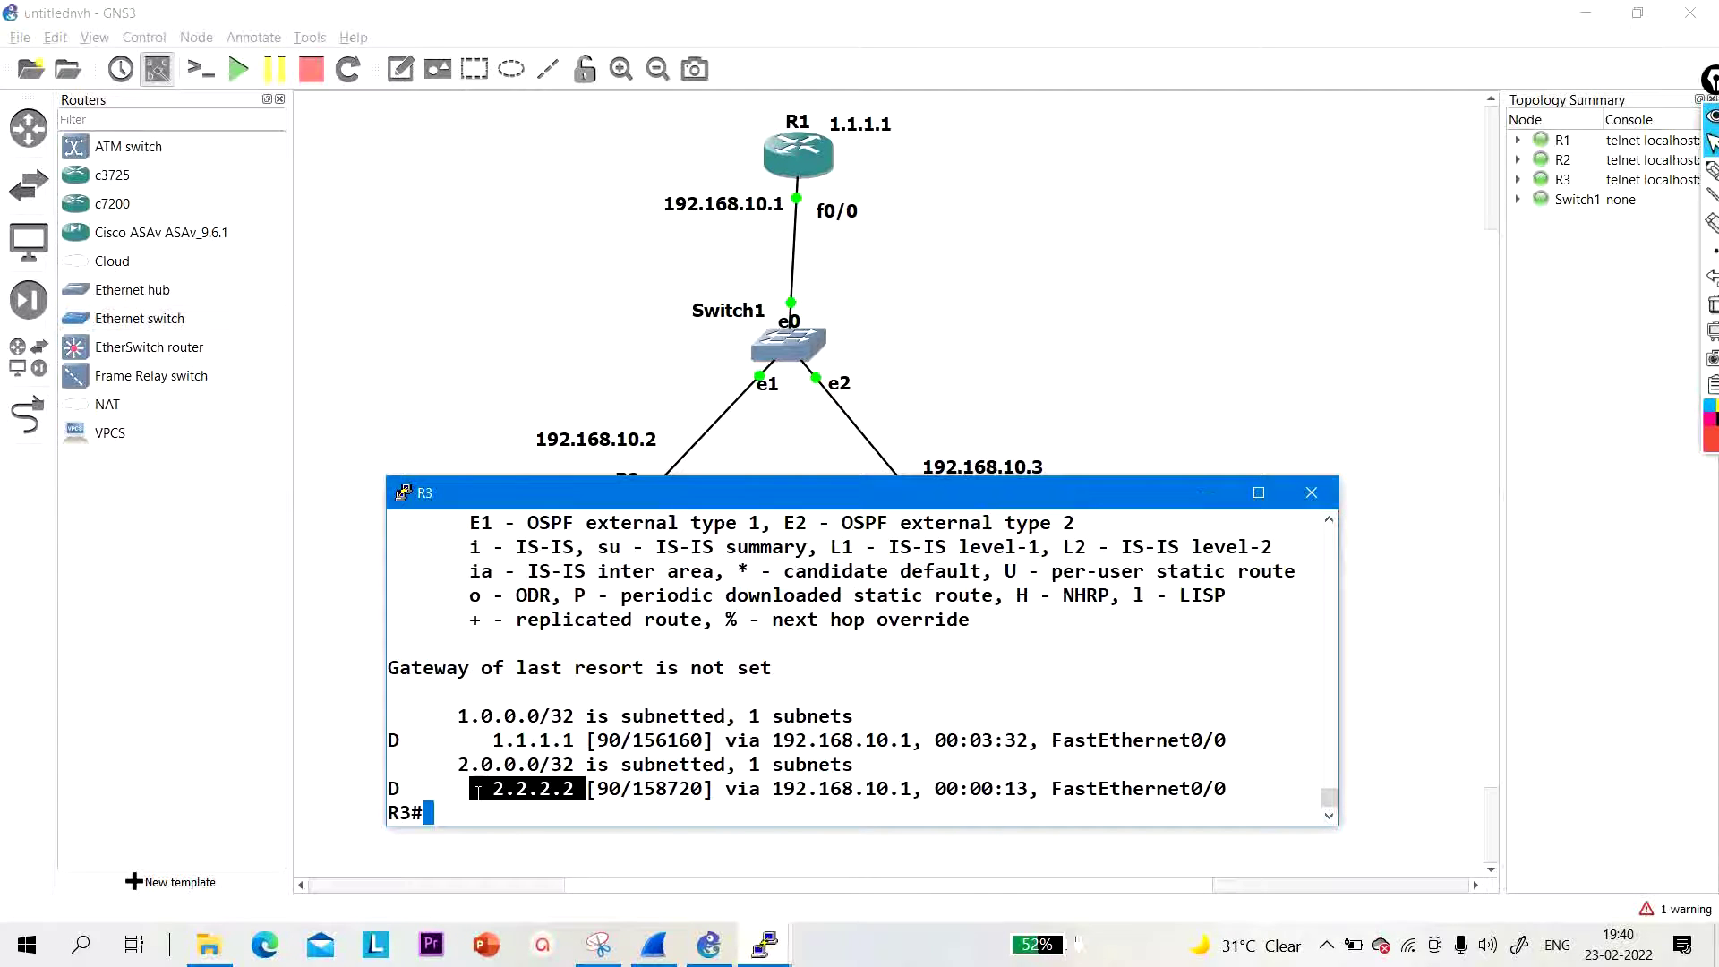
# Step: Test connectivity from R3 to R2's loopback with "ping 2.2.2.2"
pyautogui.click(717, 779)
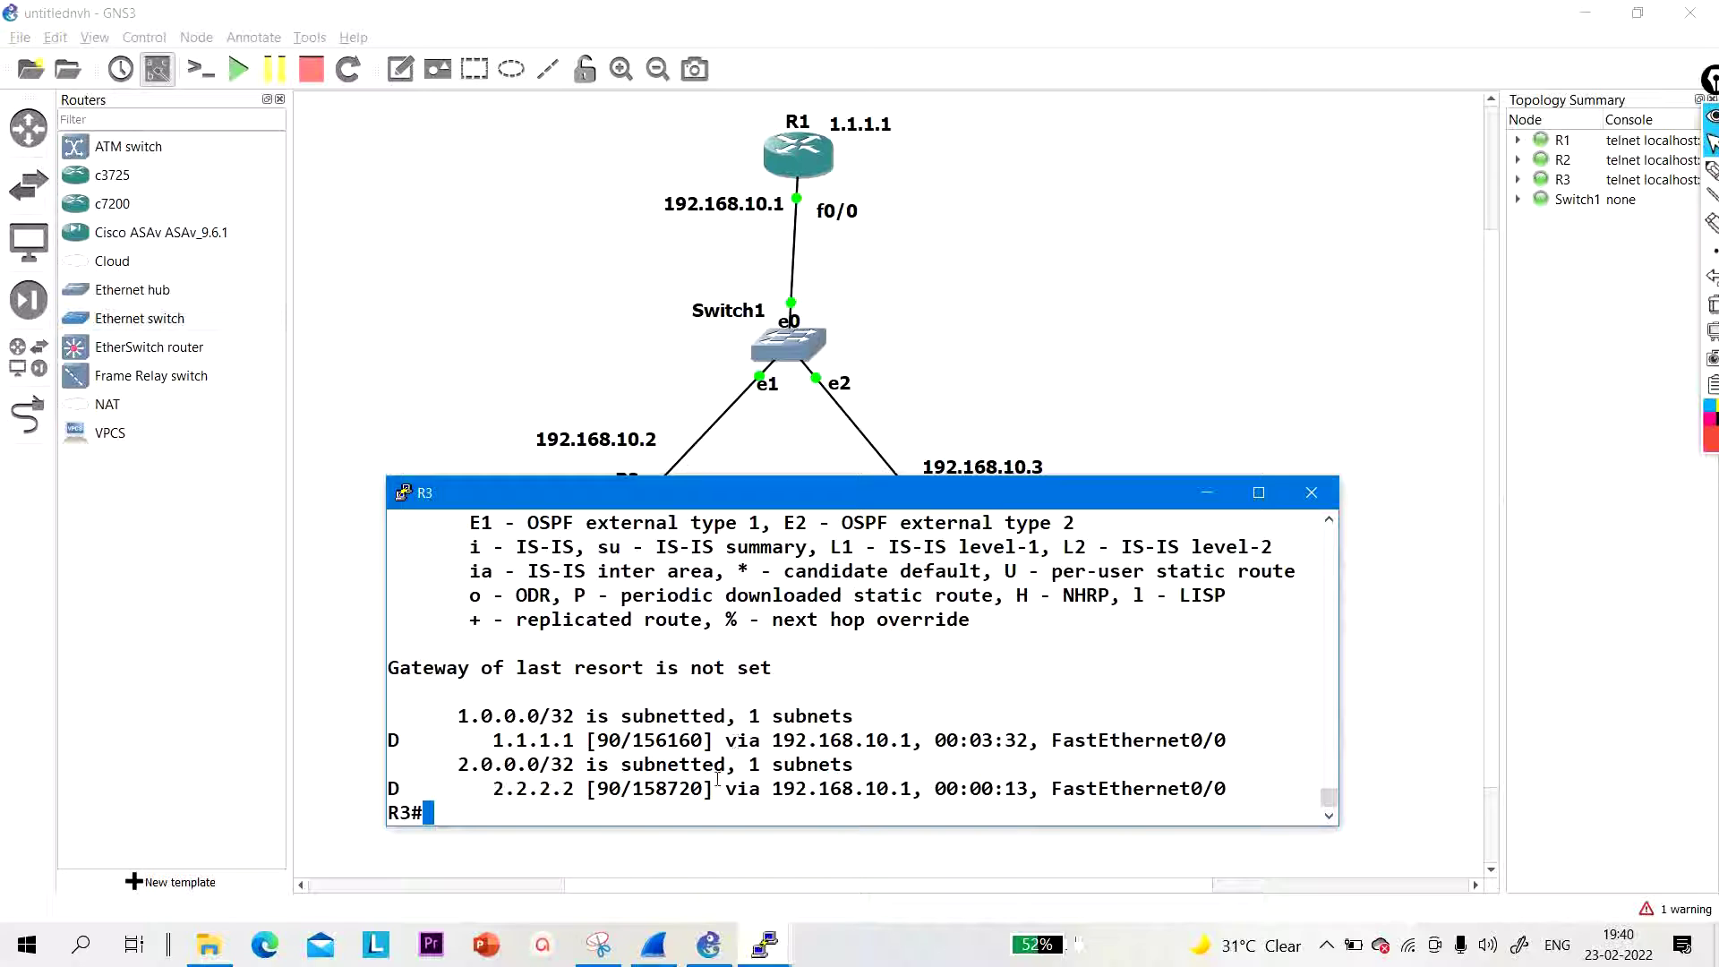
pyautogui.press('Return')
pyautogui.press('Return')
pyautogui.write('ping')
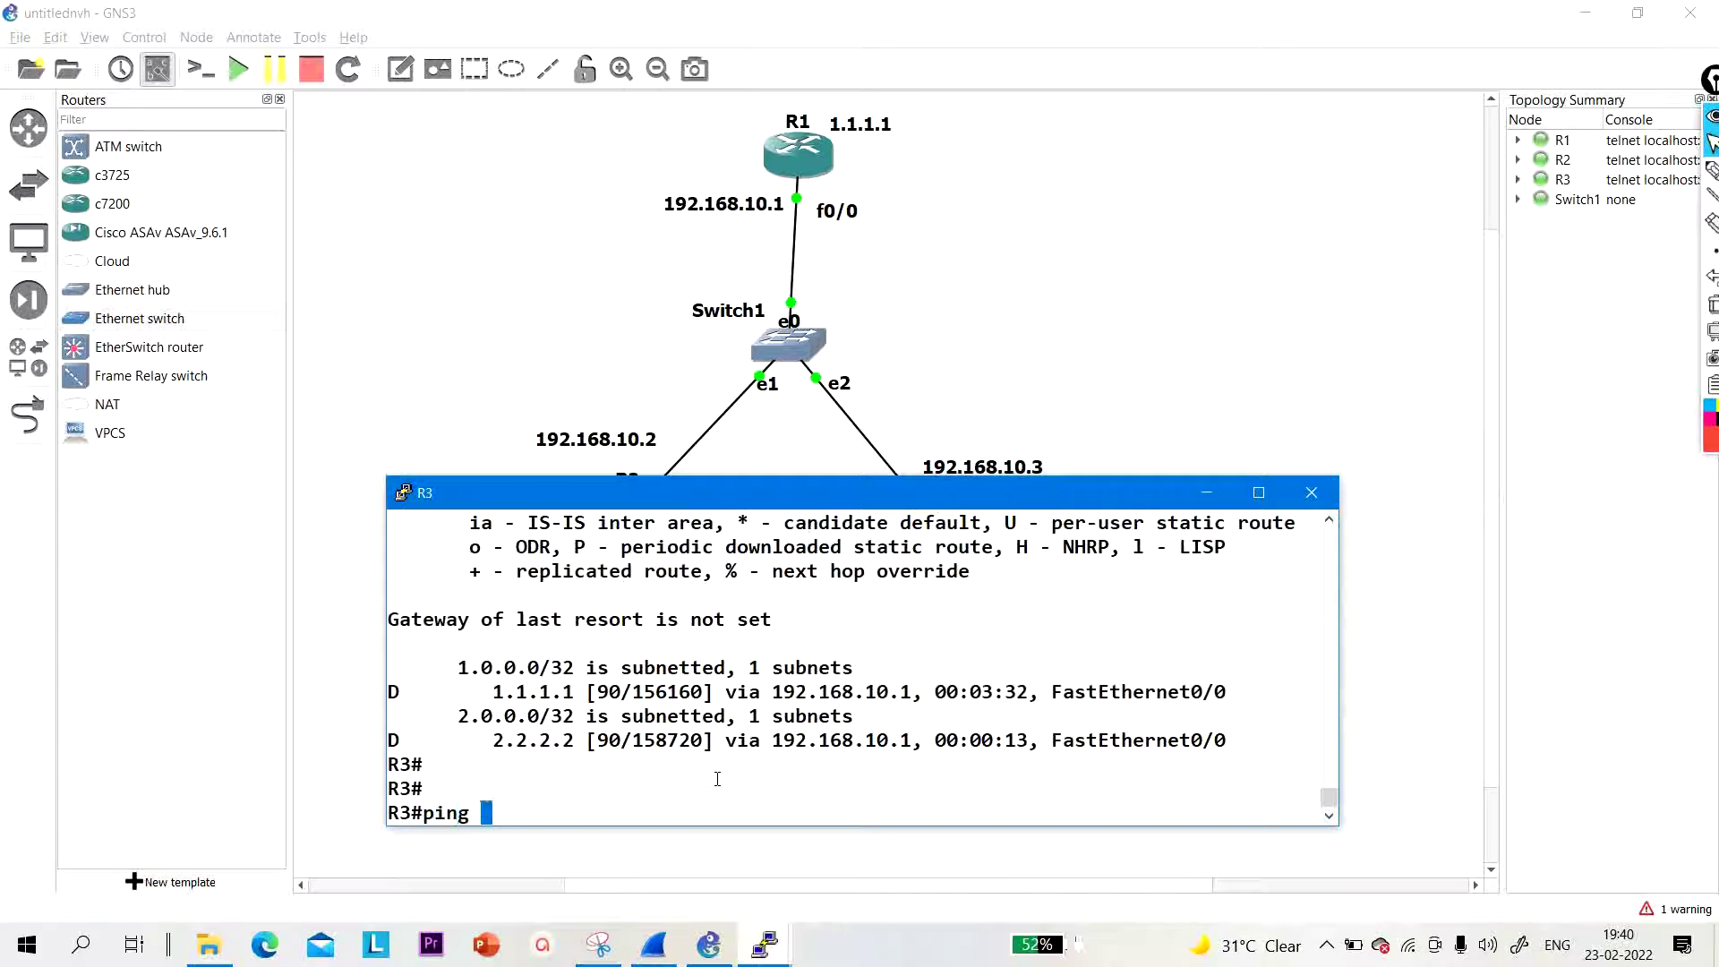
pyautogui.write(' 2.2.2.2')
pyautogui.press('Return')
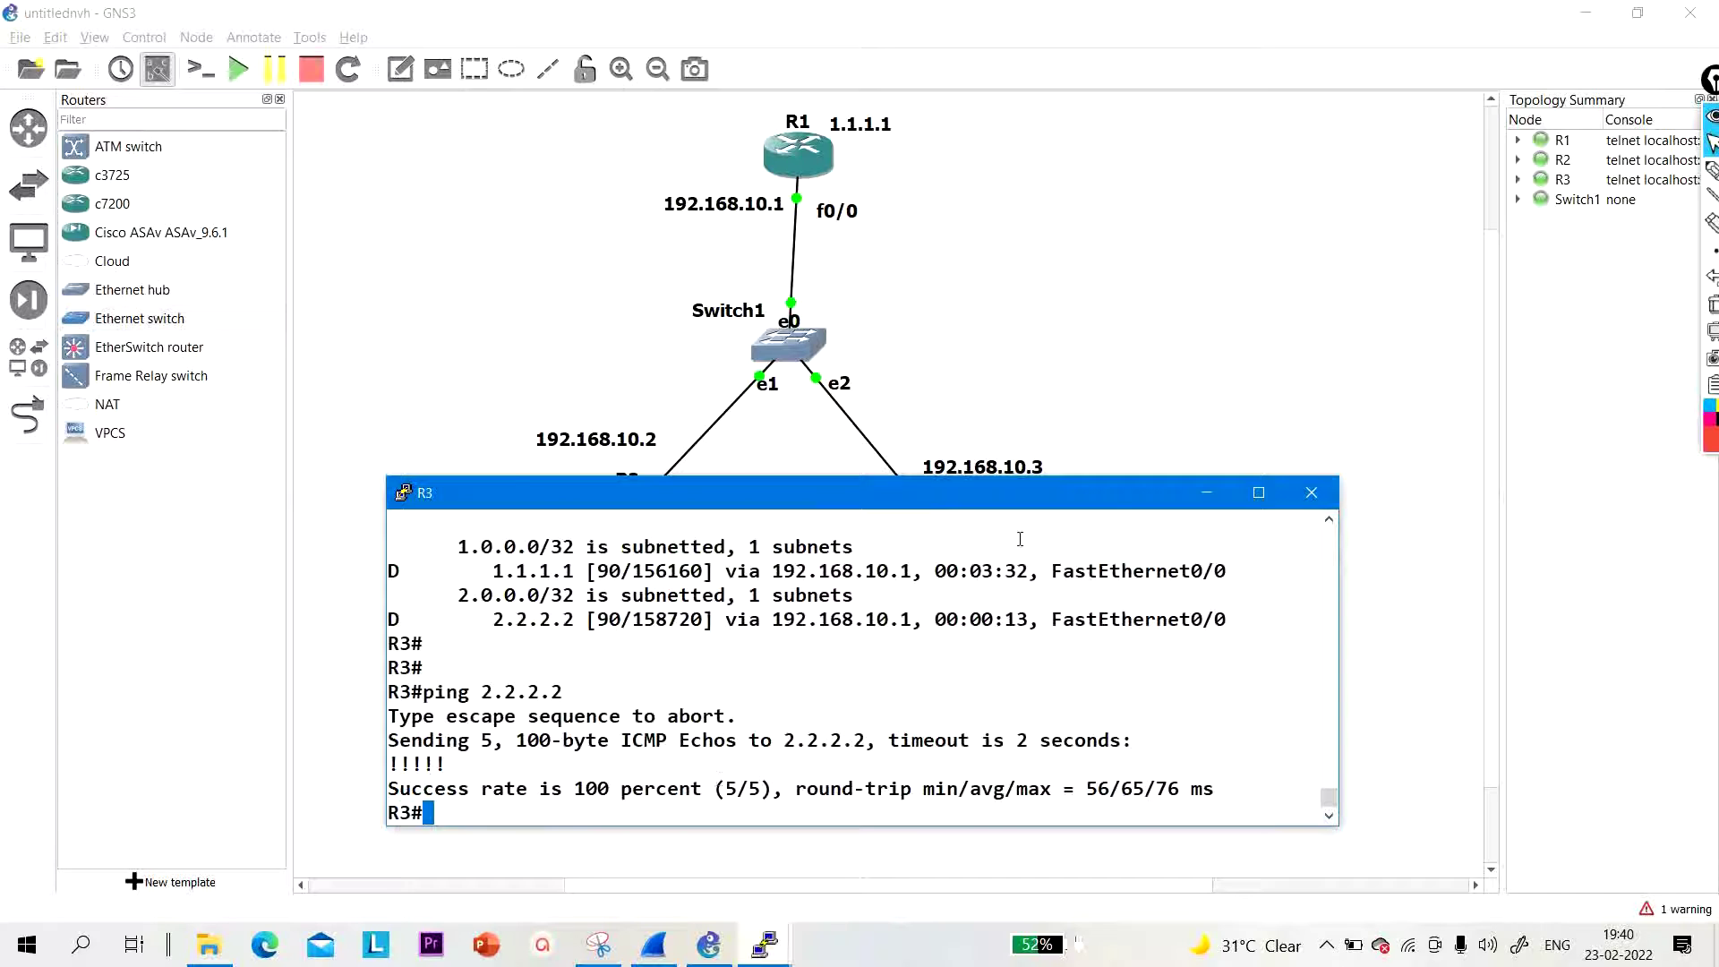
# Step: Trace the path from R3 with "traceroute 2.2.2.2", highlight the first hop's address, and minimize R3's console
pyautogui.press('Return')
pyautogui.press('Return')
pyautogui.press('Return')
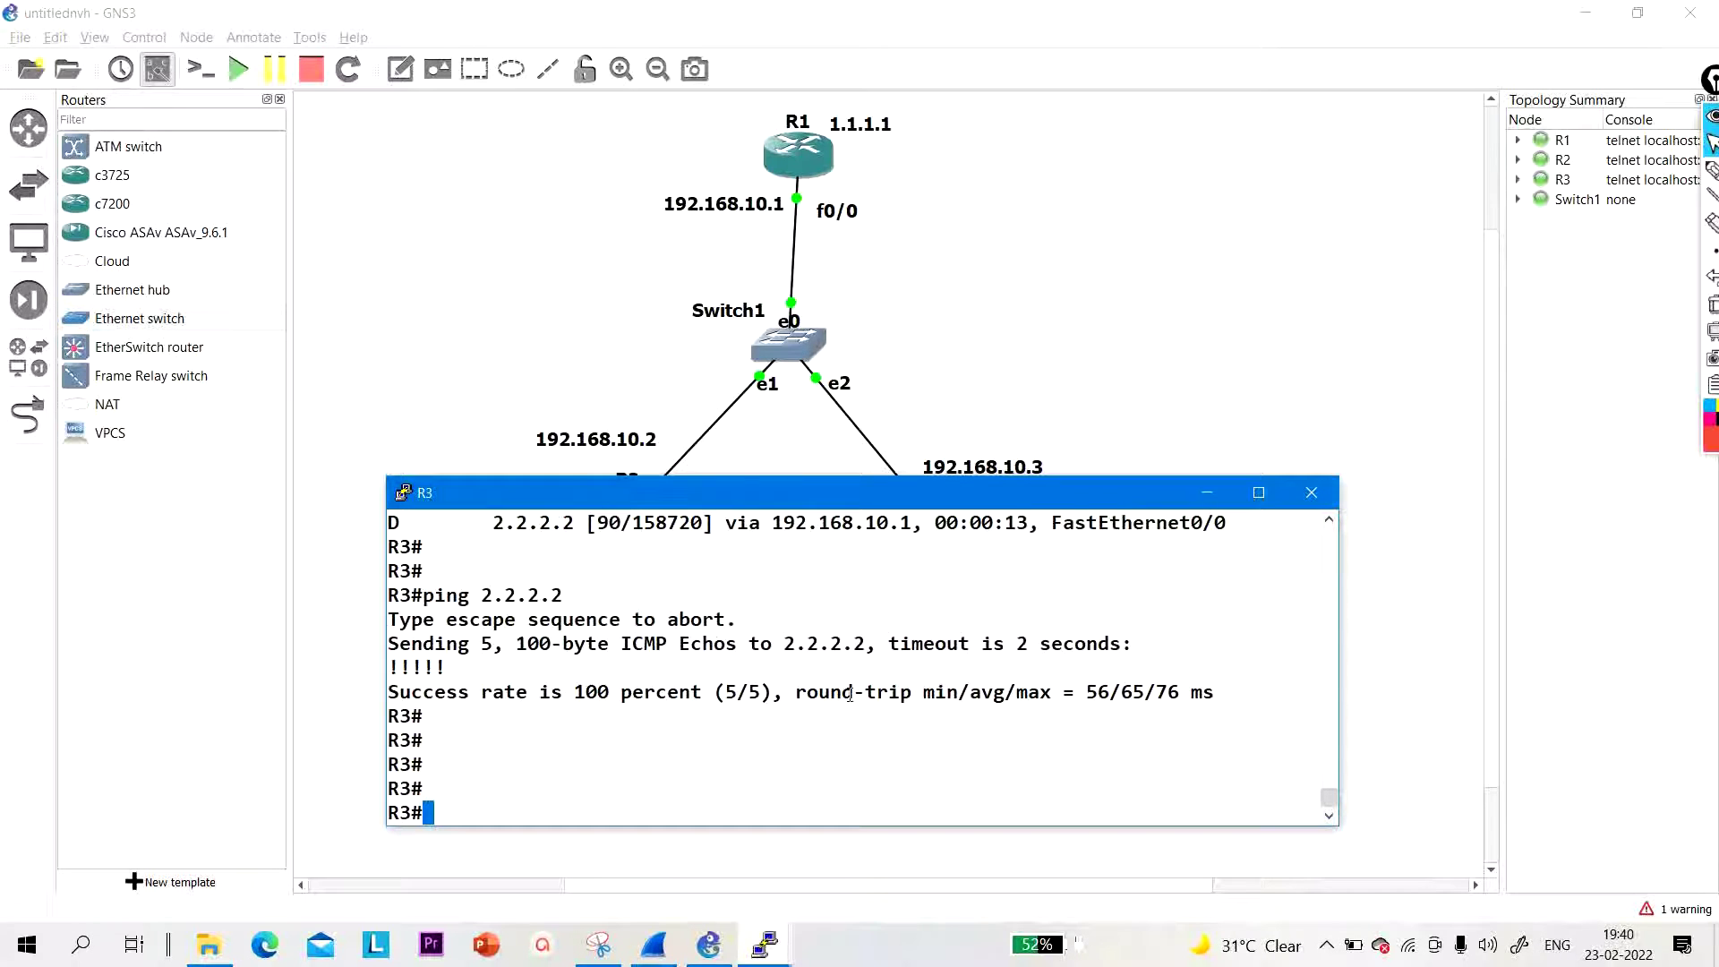
pyautogui.write('tra')
pyautogui.press('Tab')
pyautogui.write('2.2.2.2')
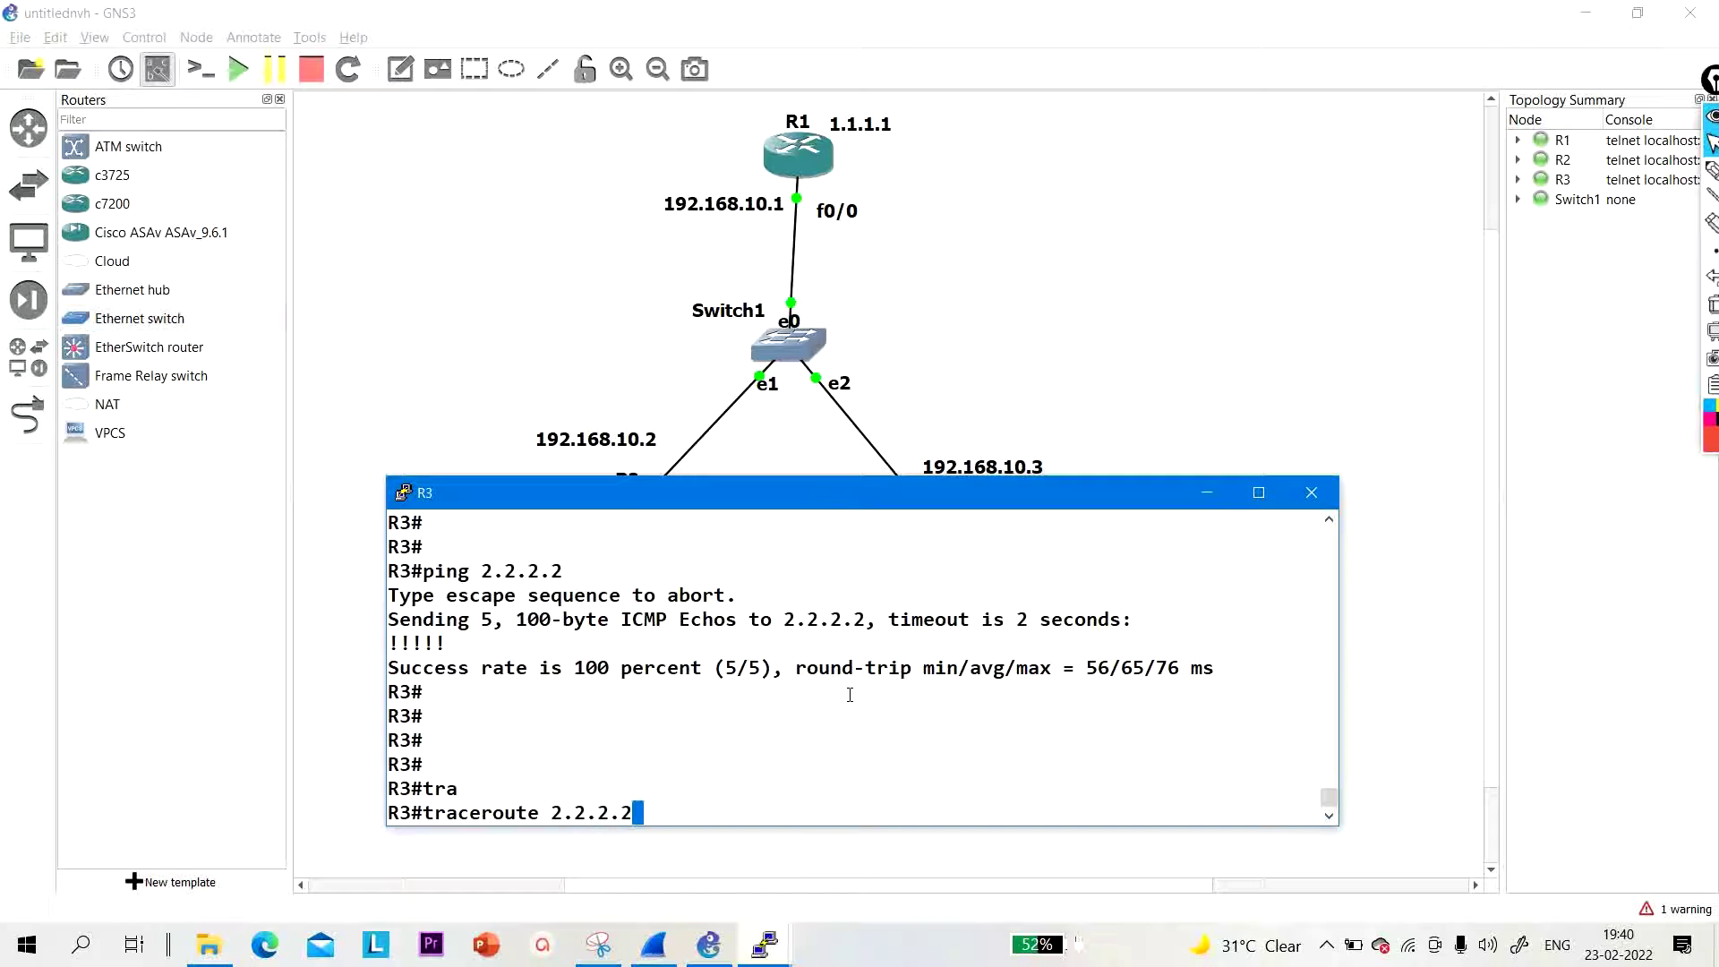
pyautogui.press('Return')
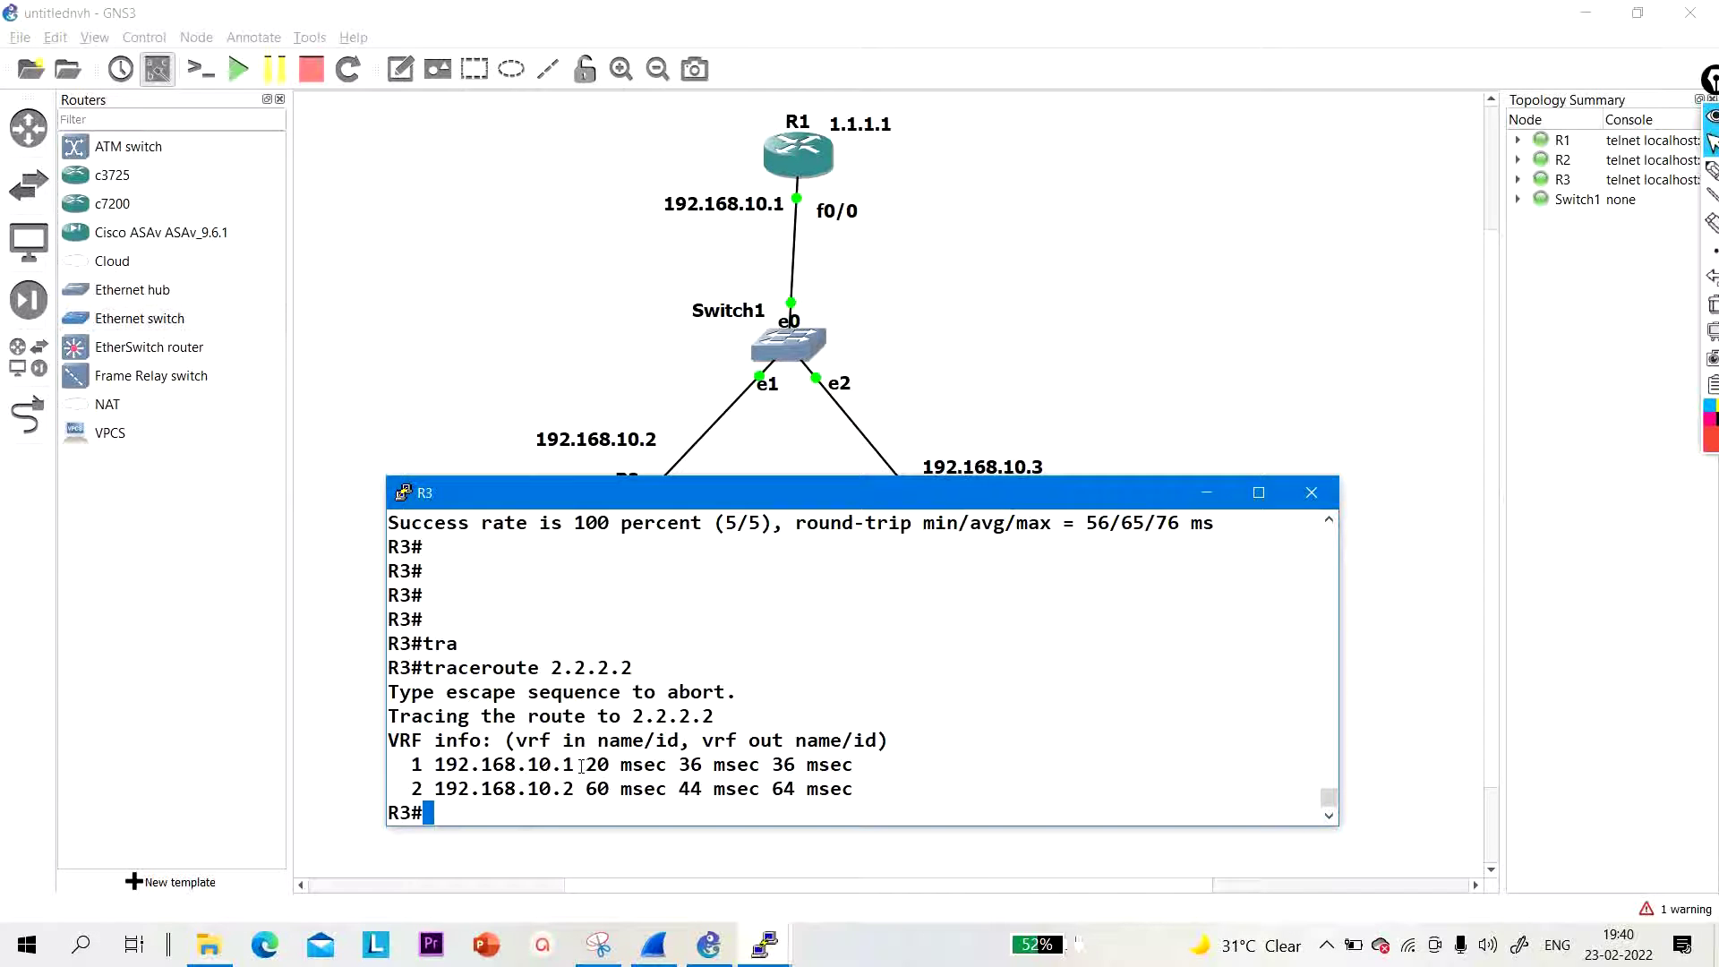
pyautogui.moveTo(583, 768); pyautogui.dragTo(424, 767)
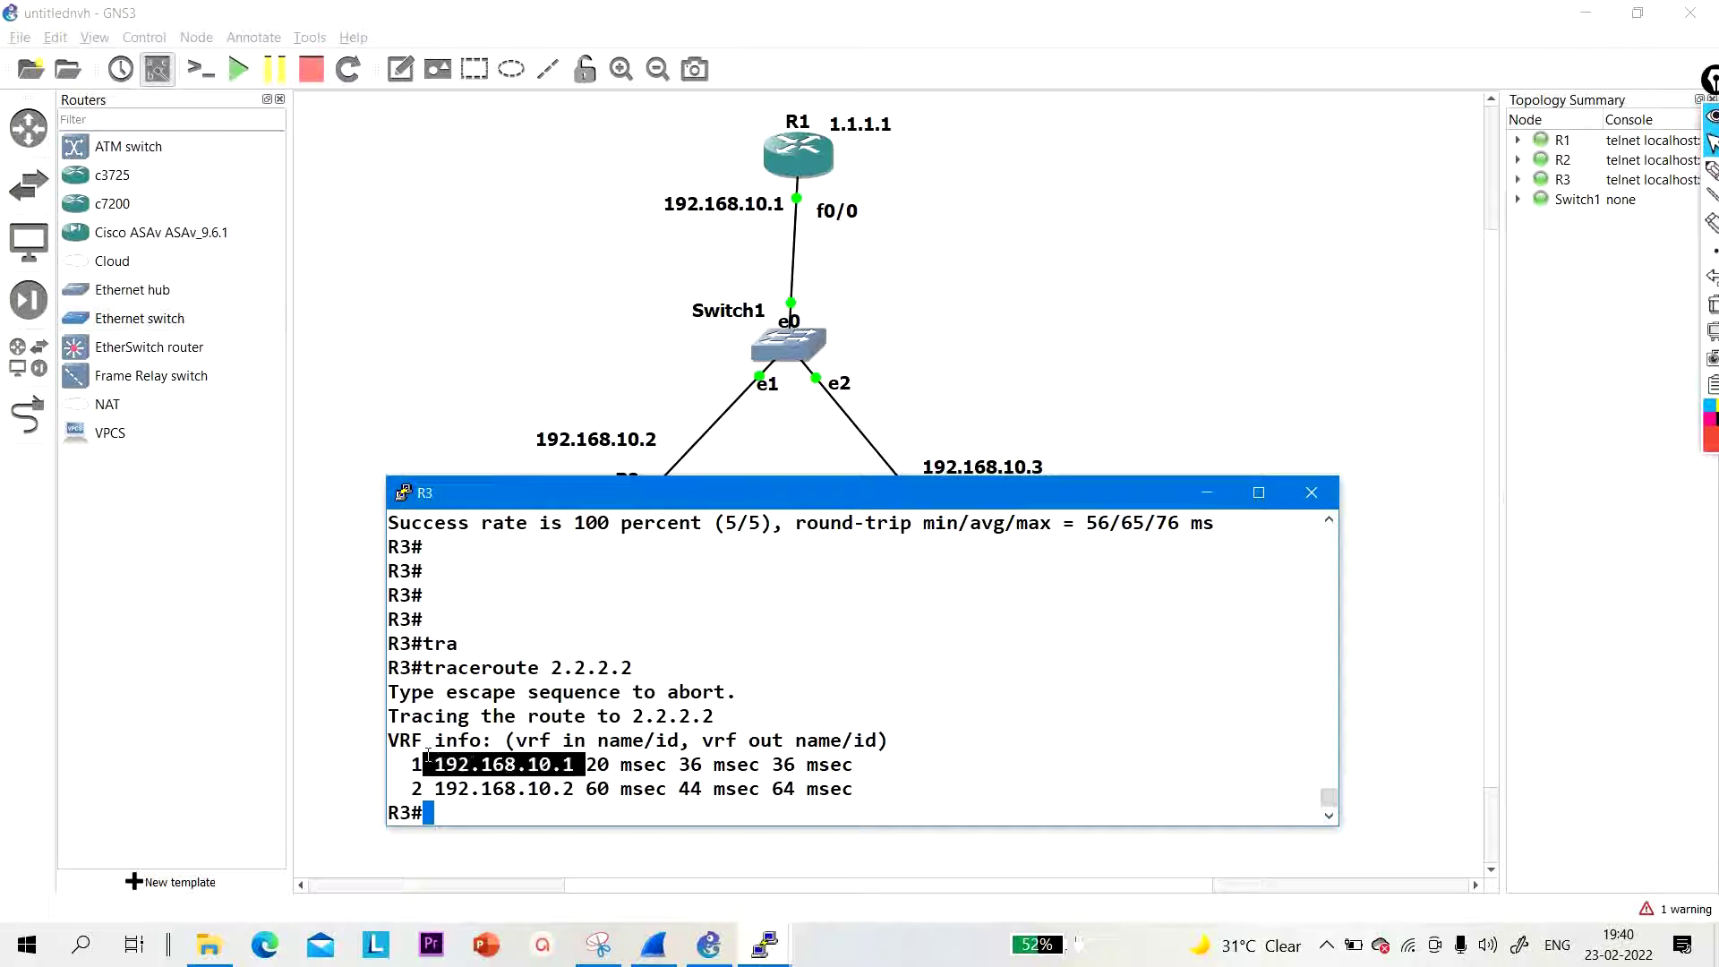
pyautogui.click(1202, 495)
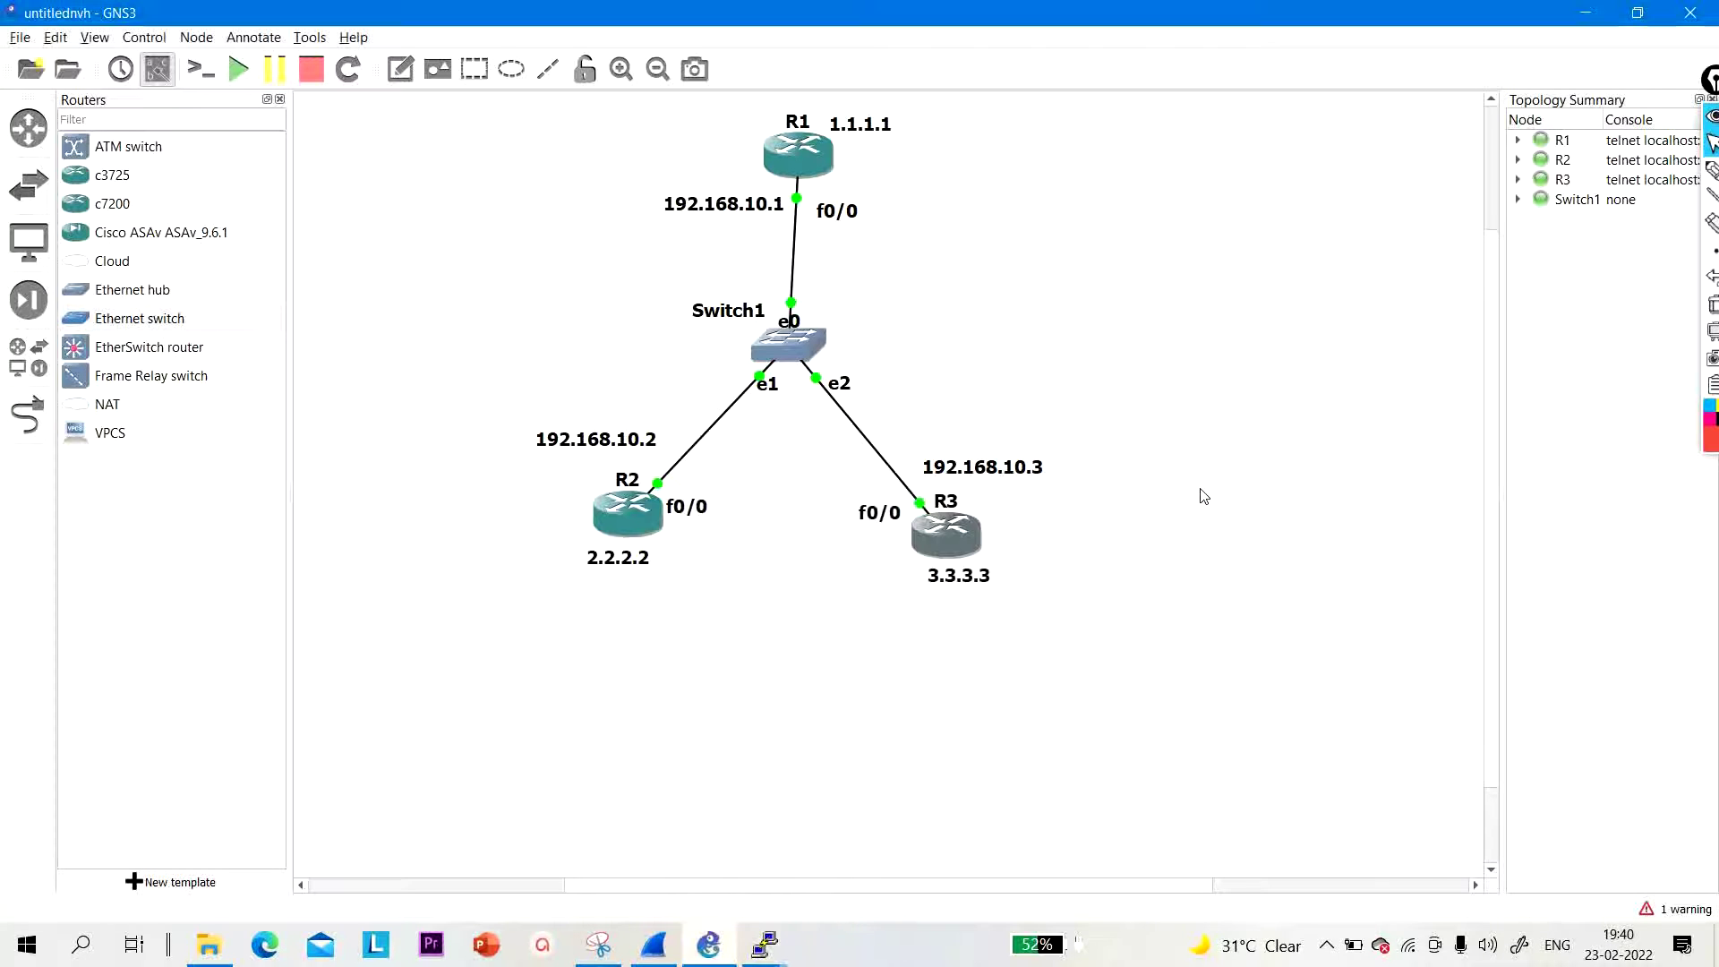
# Step: Sketch with the red pen a LAN switch and attached PCs beneath both R2 and R3
pyautogui.click(1711, 171)
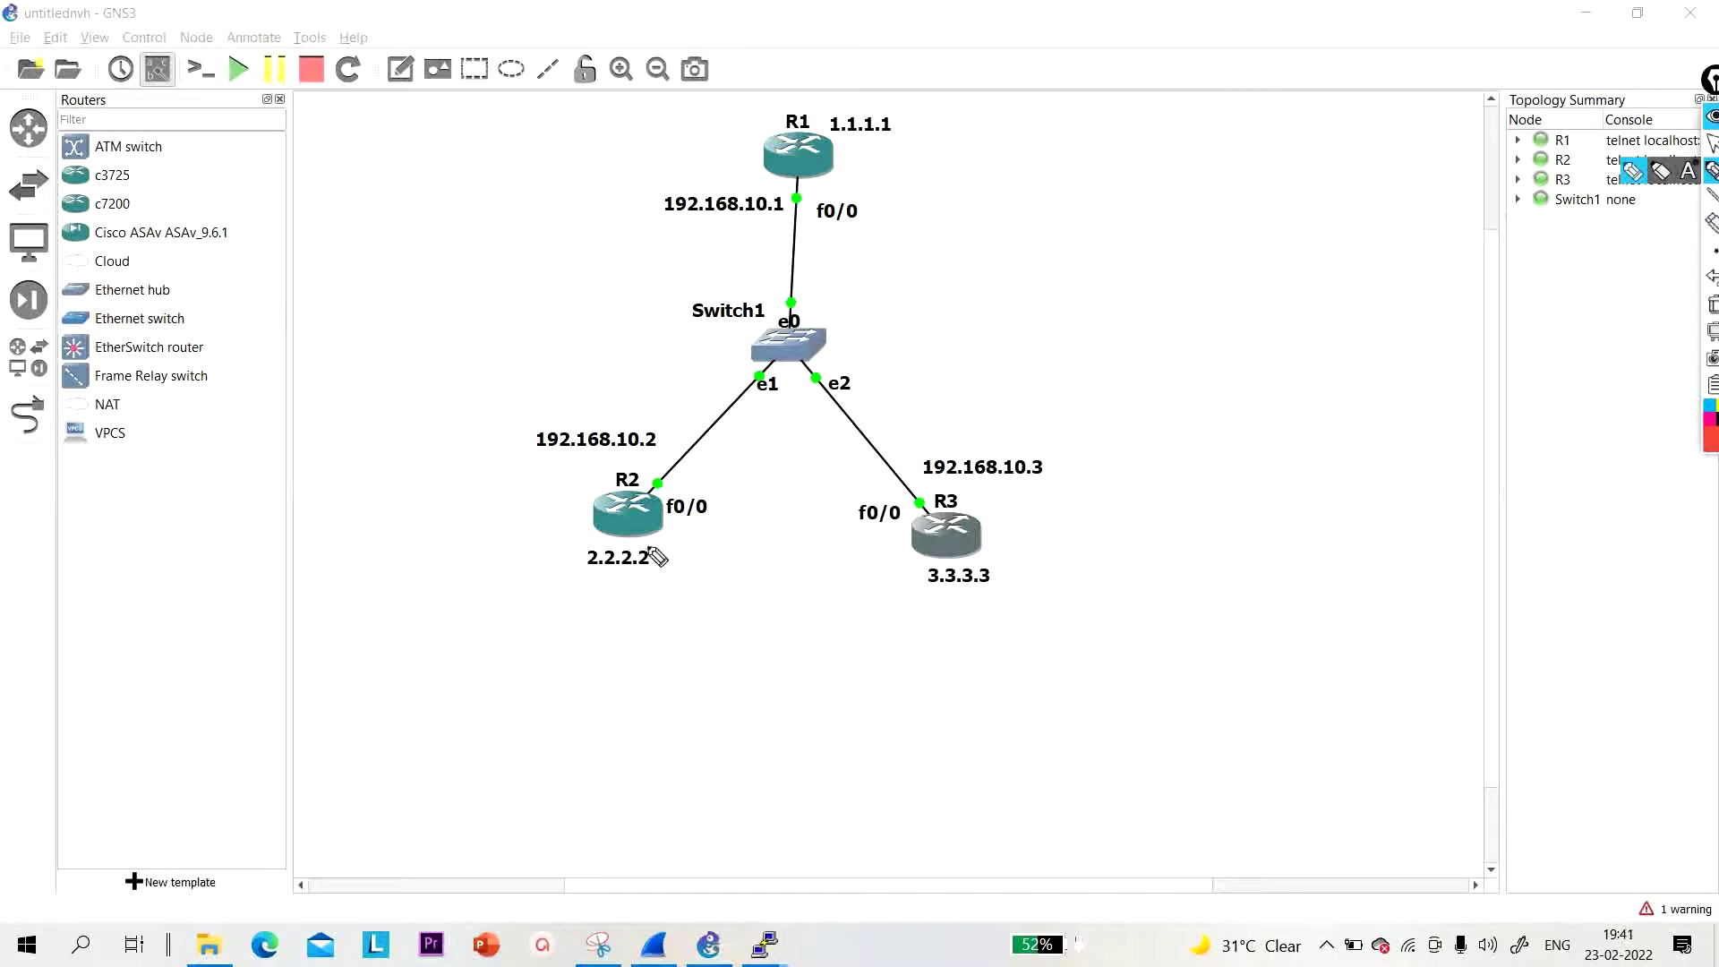
pyautogui.moveTo(632, 551)
pyautogui.mouseDown()
pyautogui.moveTo(645, 560)
pyautogui.moveTo(610, 624)
pyautogui.moveTo(692, 611)
pyautogui.mouseUp()
pyautogui.moveTo(573, 612)
pyautogui.mouseDown()
pyautogui.moveTo(601, 659)
pyautogui.moveTo(577, 670)
pyautogui.moveTo(589, 704)
pyautogui.moveTo(568, 737)
pyautogui.moveTo(612, 739)
pyautogui.mouseUp()
pyautogui.moveTo(960, 556)
pyautogui.mouseDown()
pyautogui.moveTo(950, 637)
pyautogui.moveTo(911, 646)
pyautogui.moveTo(1009, 653)
pyautogui.mouseUp()
pyautogui.moveTo(935, 697)
pyautogui.mouseDown()
pyautogui.moveTo(893, 739)
pyautogui.moveTo(938, 766)
pyautogui.mouseUp()
pyautogui.moveTo(992, 676)
pyautogui.mouseDown()
pyautogui.moveTo(990, 725)
pyautogui.moveTo(1022, 723)
pyautogui.moveTo(990, 755)
pyautogui.moveTo(1011, 788)
pyautogui.mouseUp()
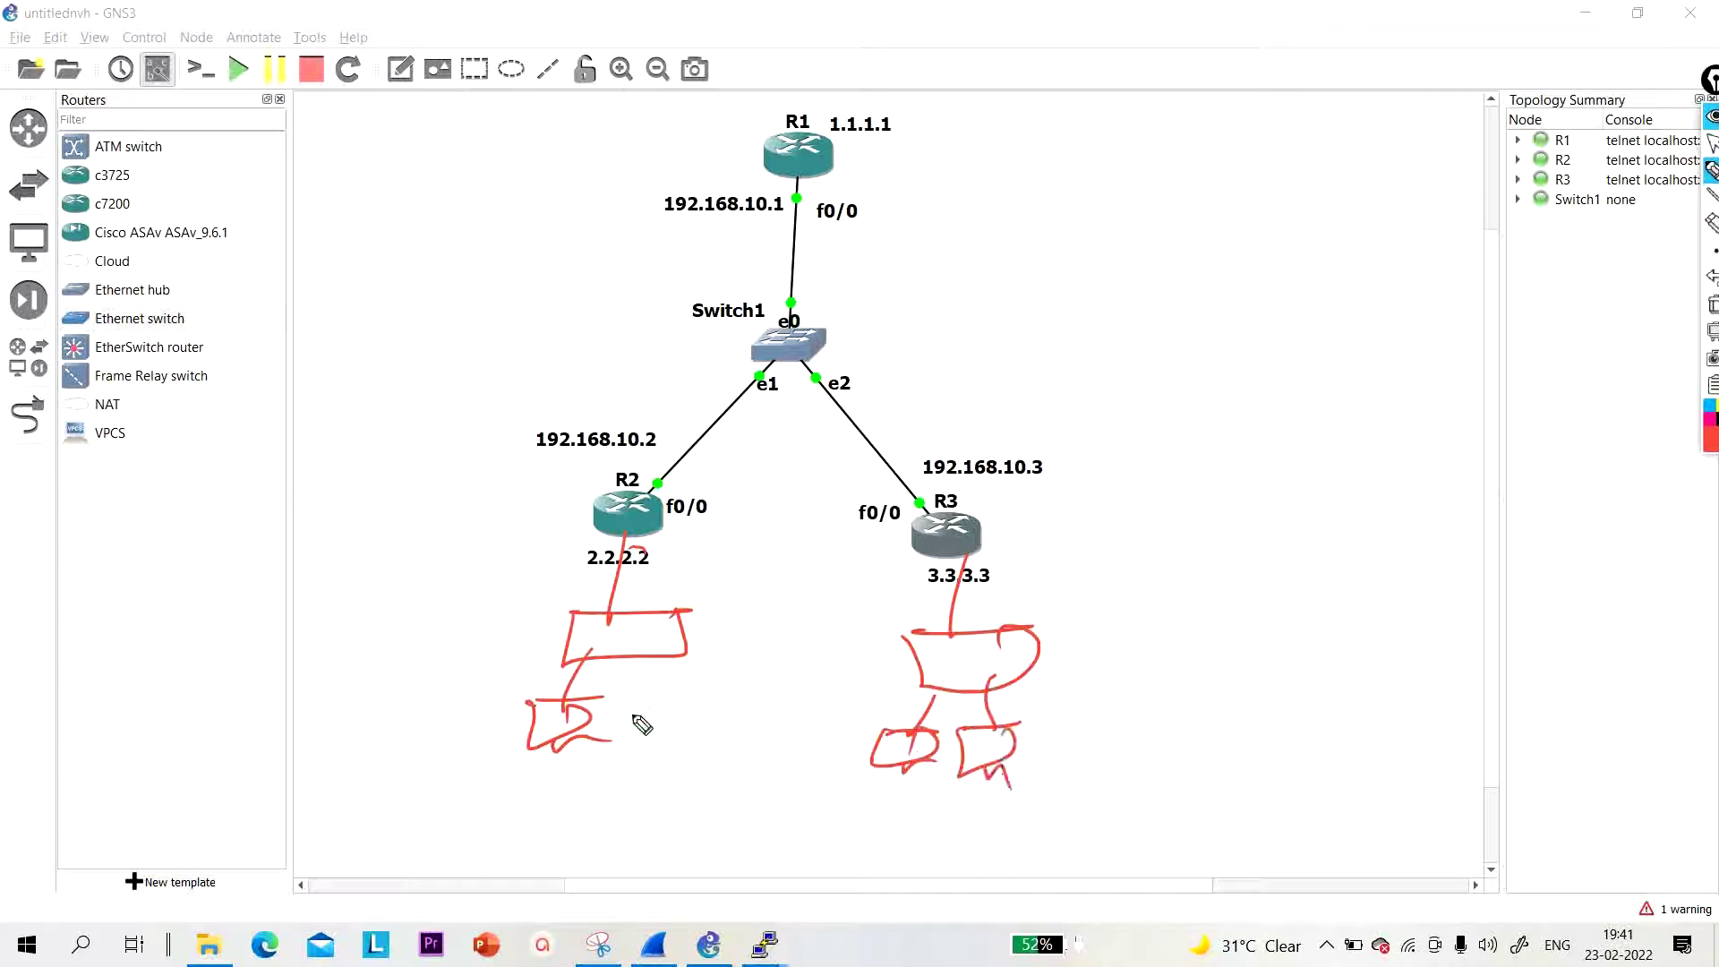
# Step: Circle the sketched PCs under R2 and under R3, going over each circle again
pyautogui.moveTo(637, 707); pyautogui.dragTo(558, 713)
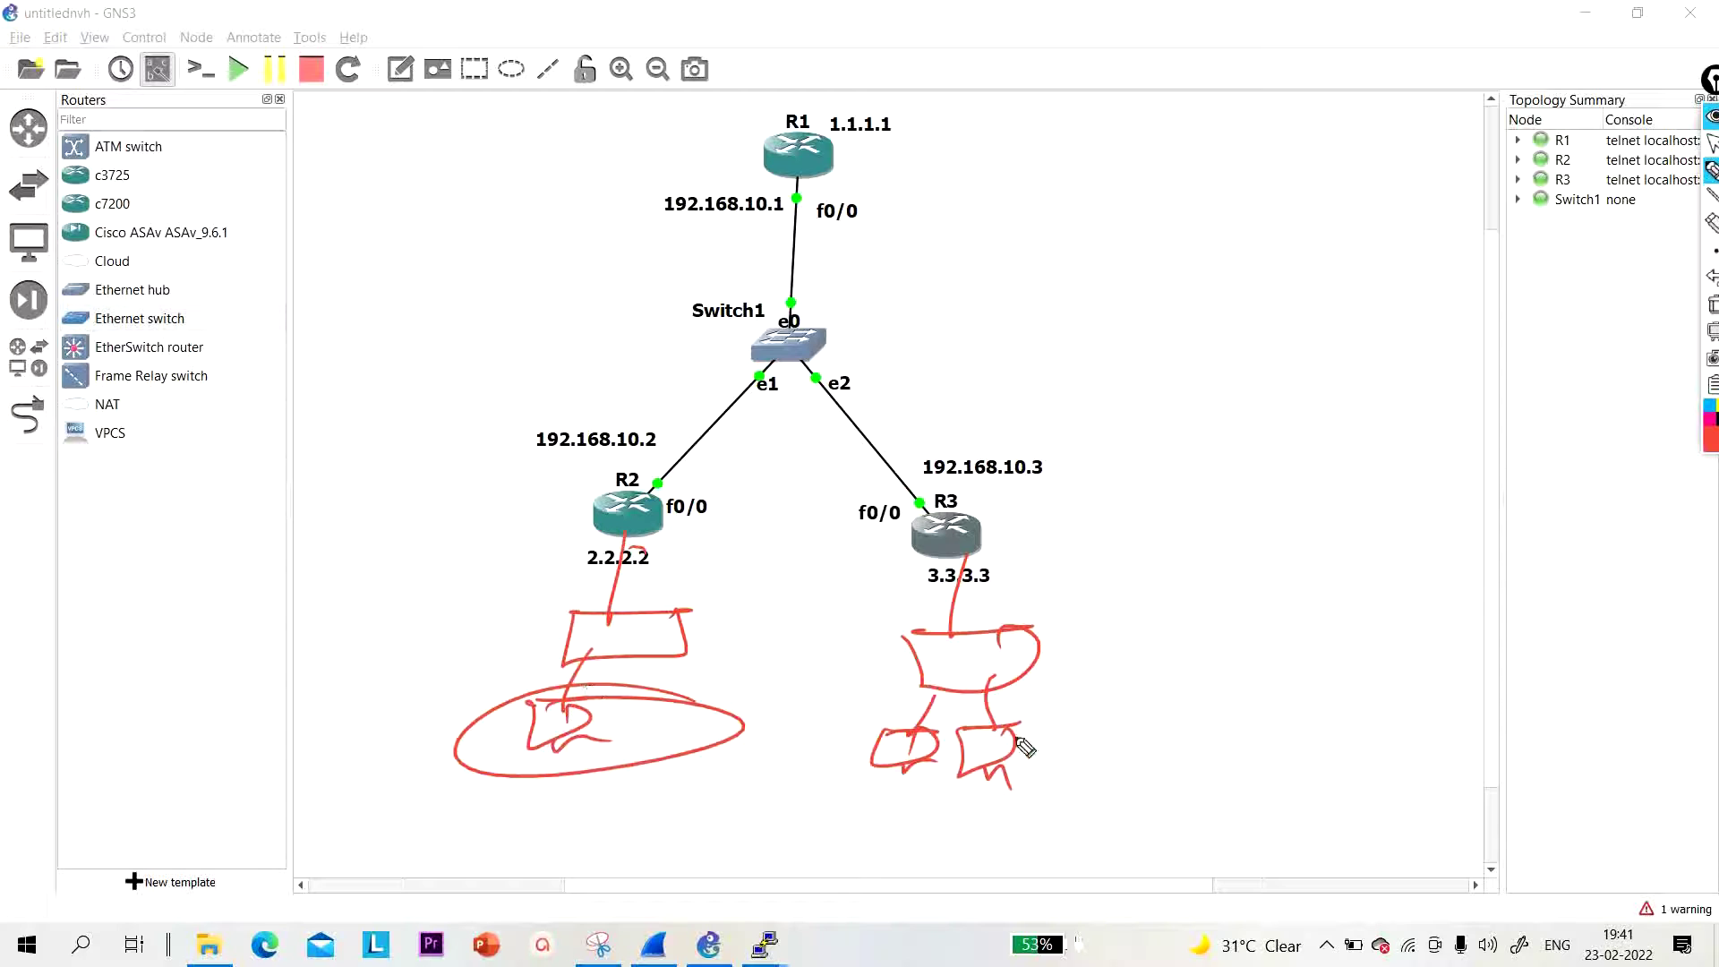
pyautogui.moveTo(1029, 735); pyautogui.dragTo(913, 786)
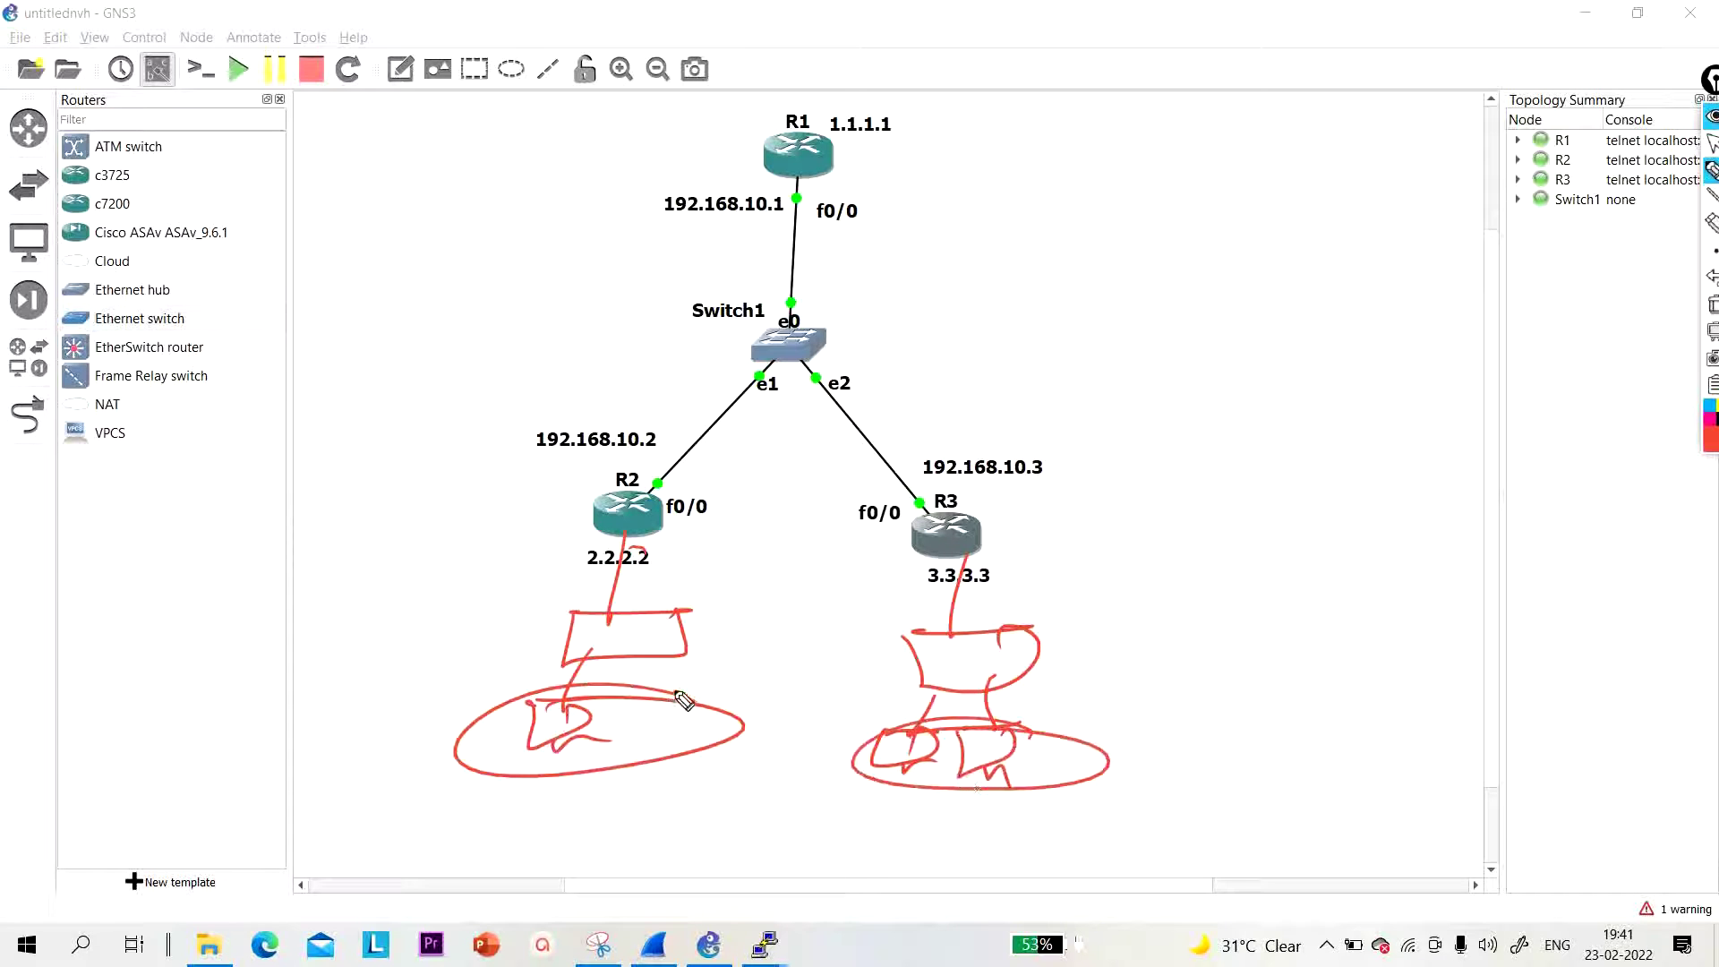
pyautogui.moveTo(679, 689)
pyautogui.mouseDown()
pyautogui.moveTo(593, 683)
pyautogui.moveTo(445, 756)
pyautogui.moveTo(699, 737)
pyautogui.moveTo(602, 693)
pyautogui.moveTo(520, 710)
pyautogui.moveTo(488, 768)
pyautogui.mouseUp()
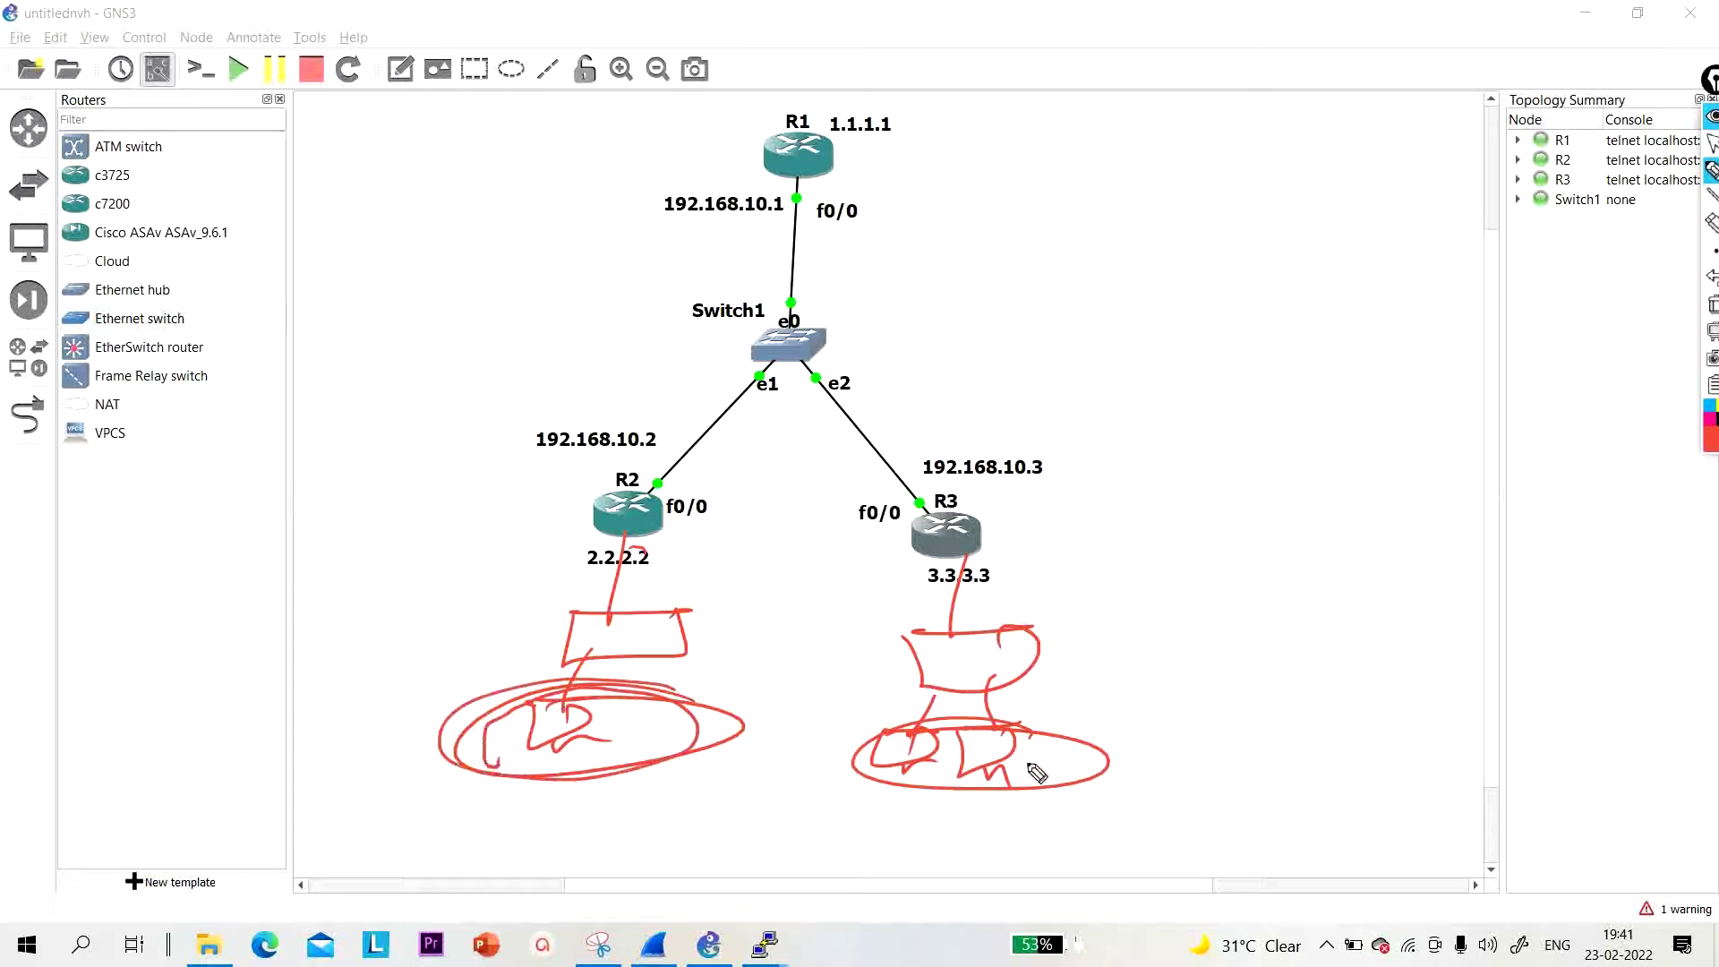
pyautogui.moveTo(922, 733); pyautogui.dragTo(949, 761)
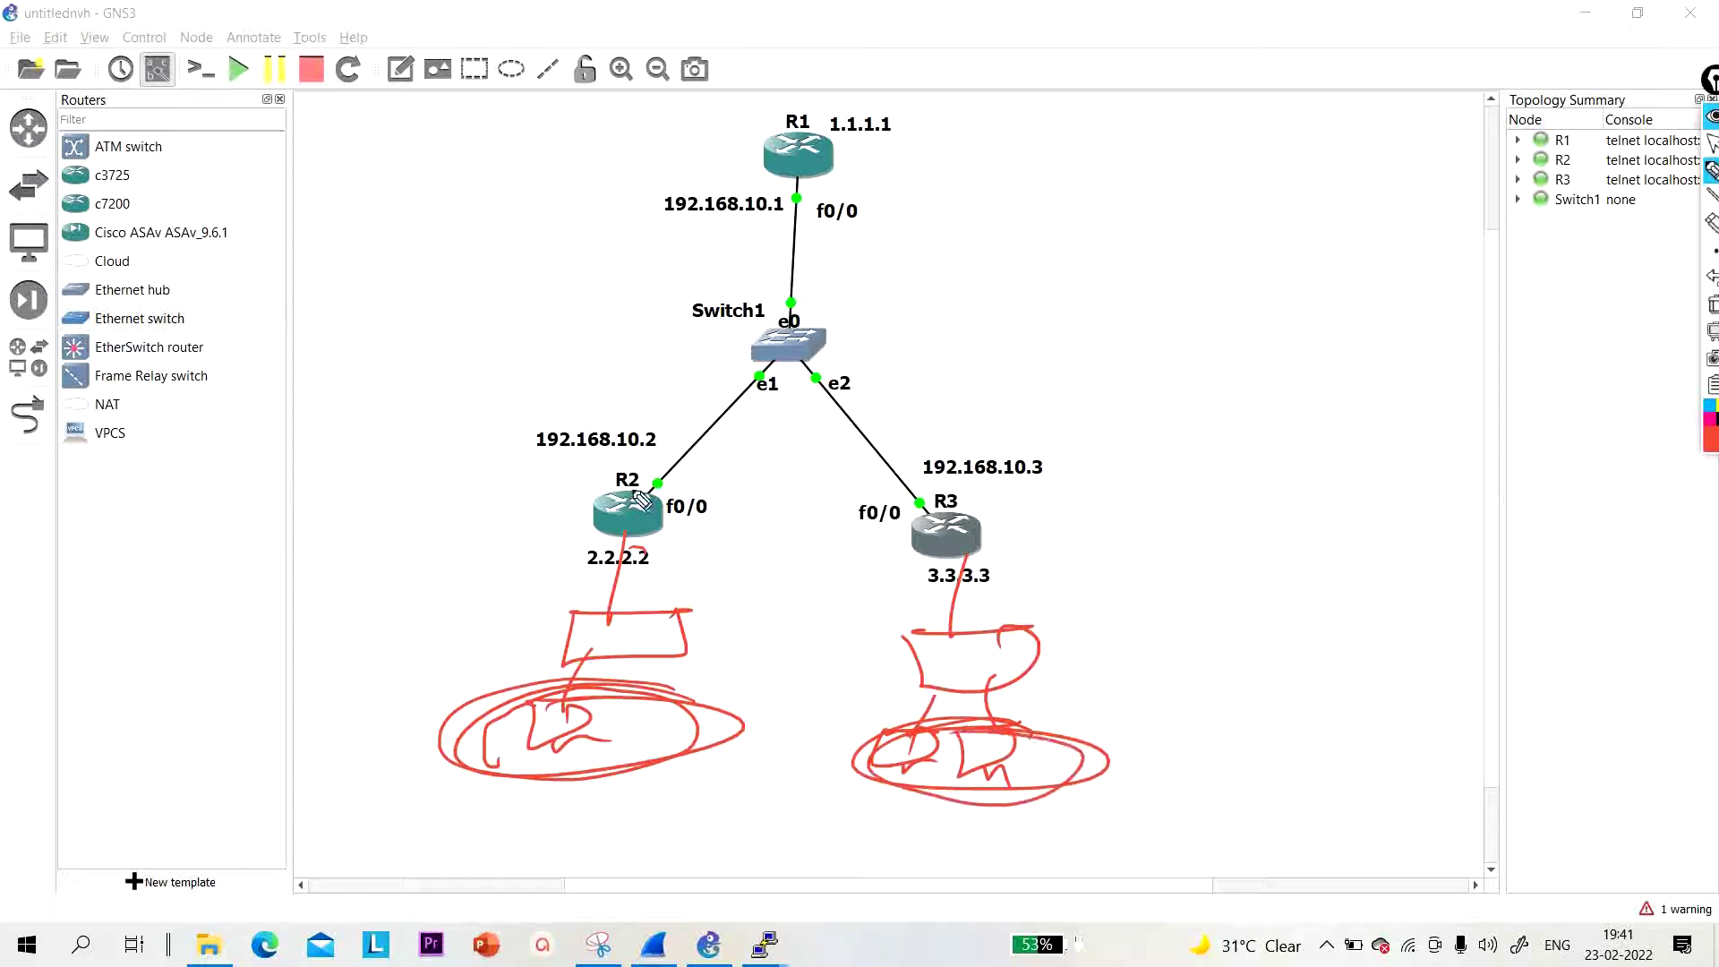
# Step: Draw the R2-to-R3 paths via R1 and via Switch1 only, point an arrow at R1, and clear all annotations
pyautogui.moveTo(626, 510)
pyautogui.mouseDown()
pyautogui.moveTo(671, 465)
pyautogui.moveTo(698, 340)
pyautogui.moveTo(802, 165)
pyautogui.moveTo(844, 338)
pyautogui.moveTo(959, 483)
pyautogui.mouseUp()
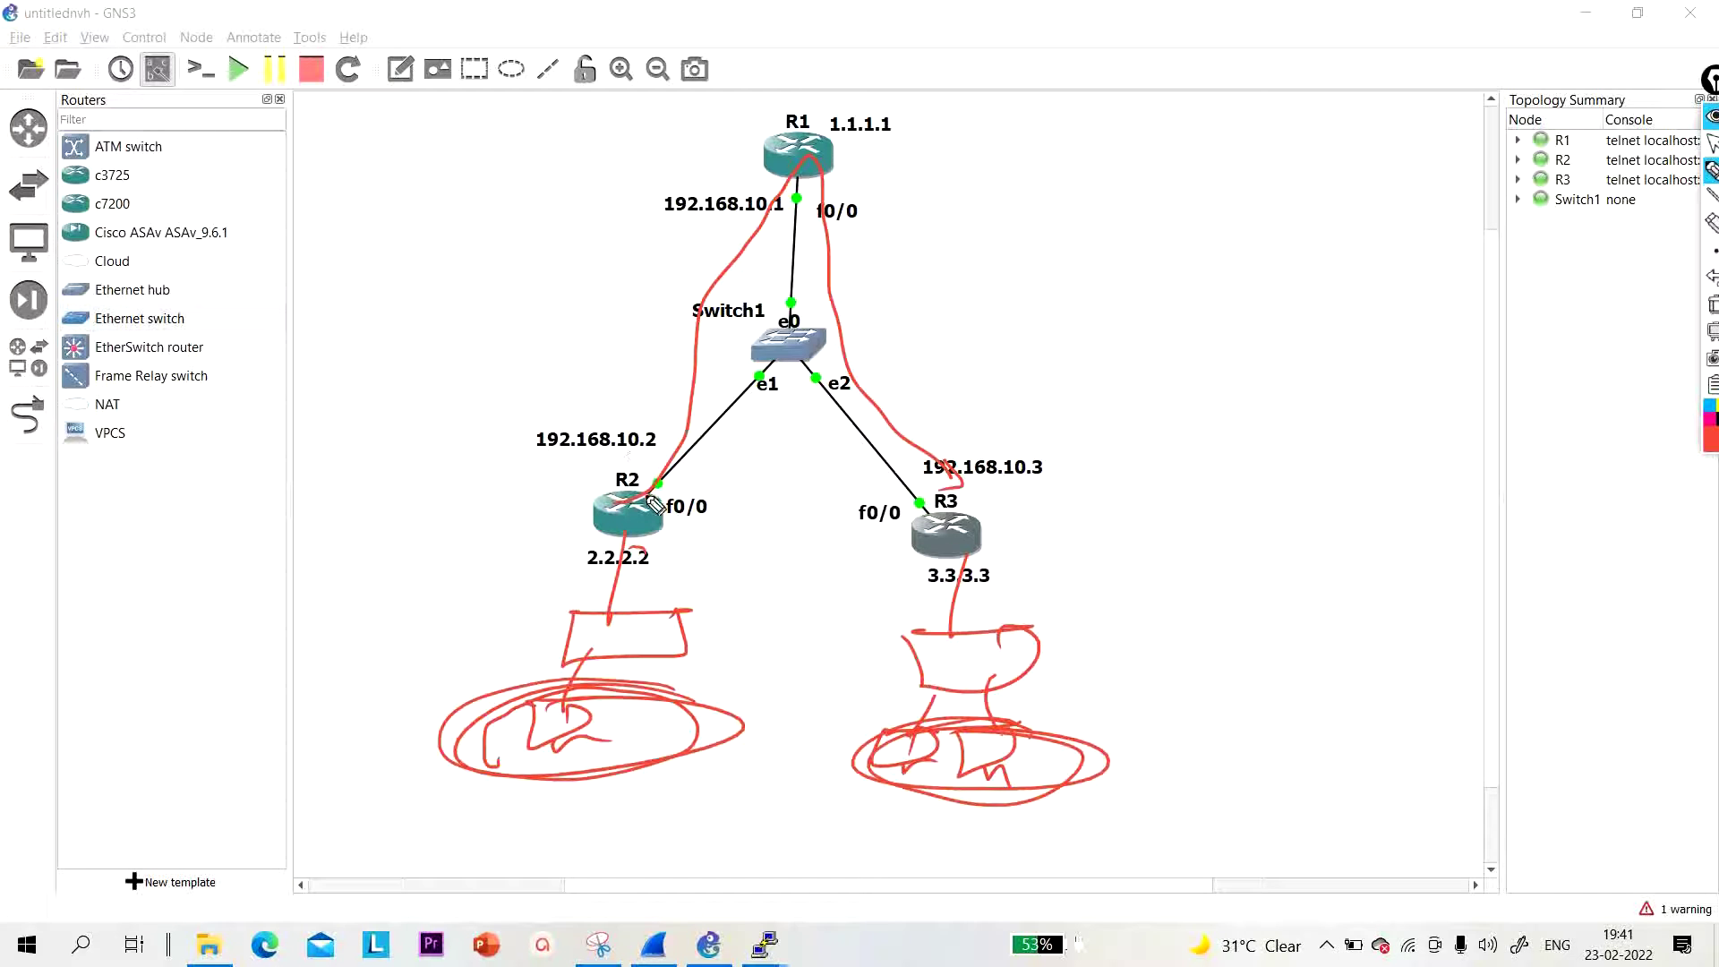
pyautogui.moveTo(643, 512)
pyautogui.mouseDown()
pyautogui.moveTo(782, 353)
pyautogui.moveTo(922, 505)
pyautogui.moveTo(889, 501)
pyautogui.moveTo(924, 490)
pyautogui.mouseUp()
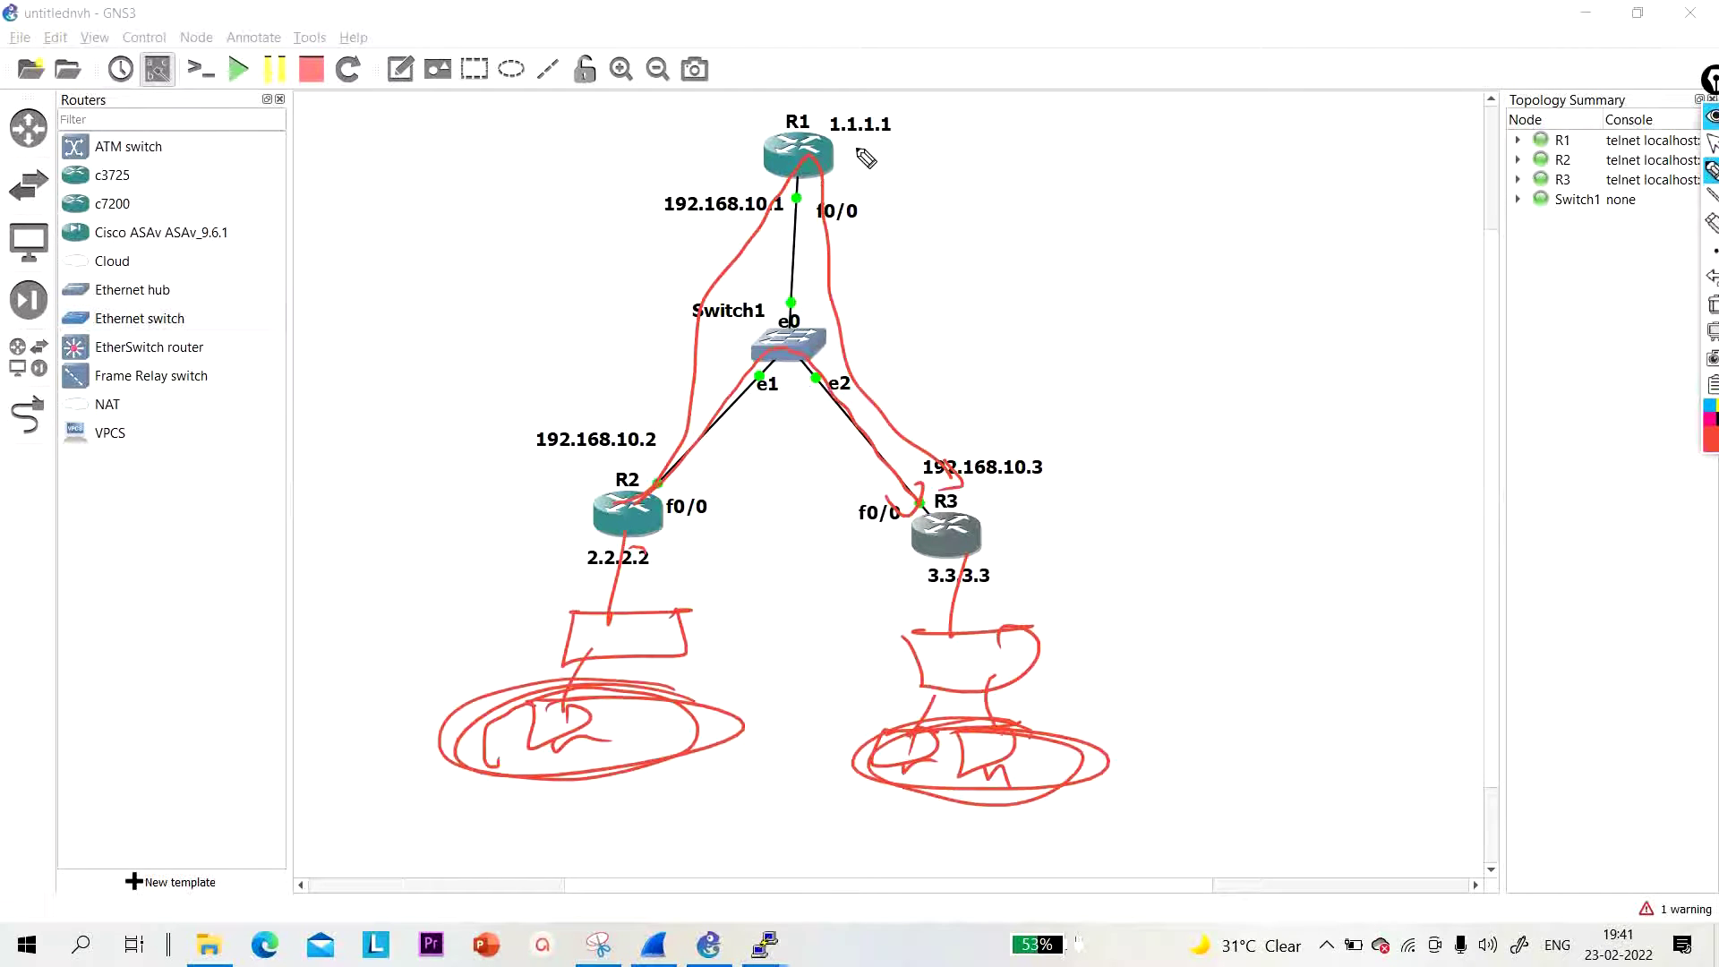
pyautogui.moveTo(915, 105)
pyautogui.mouseDown()
pyautogui.moveTo(864, 149)
pyautogui.moveTo(902, 156)
pyautogui.mouseUp()
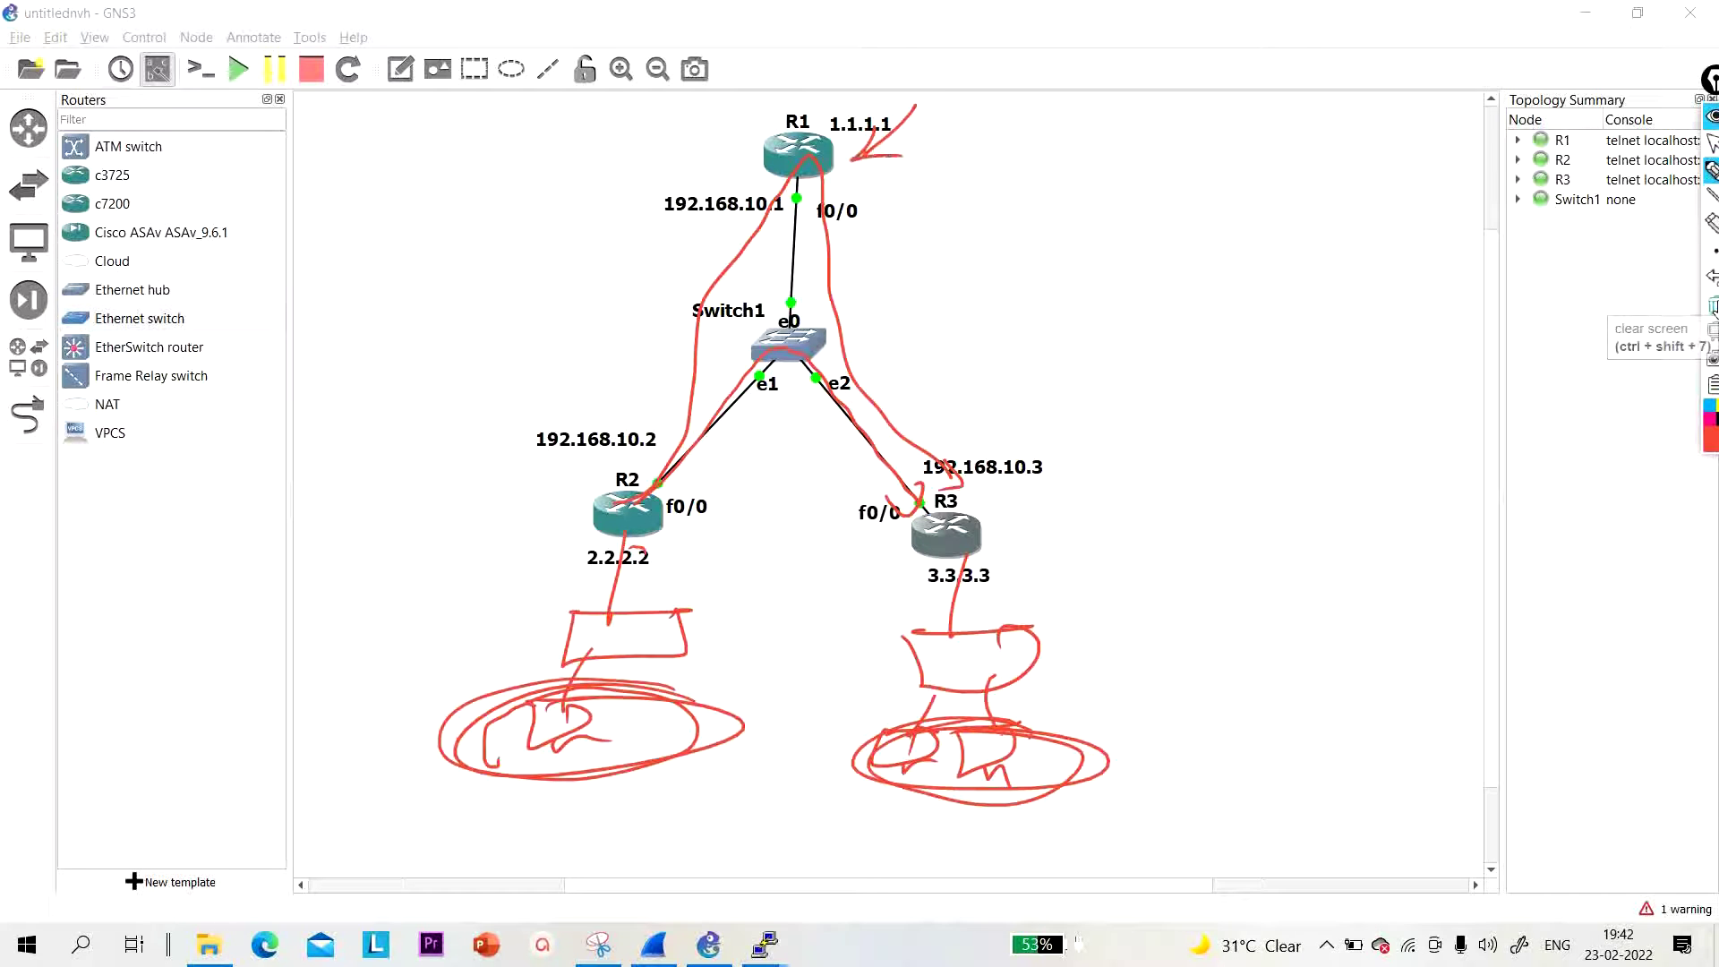
pyautogui.click(1712, 305)
pyautogui.click(1712, 144)
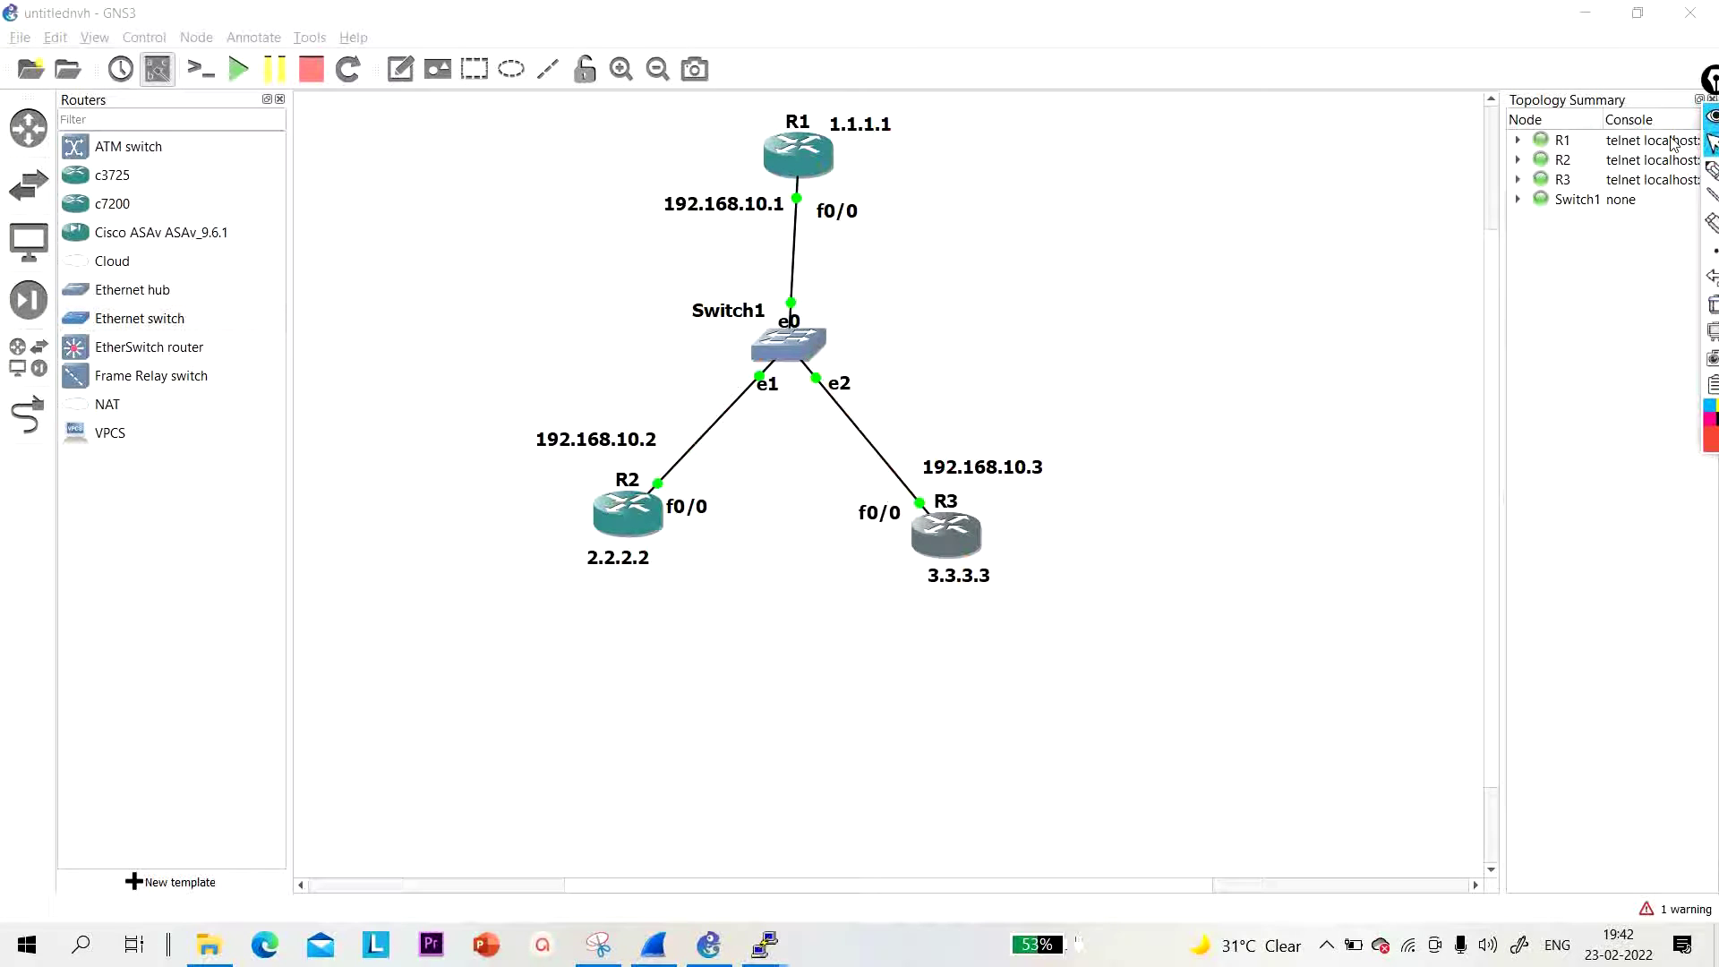
# Step: Bring up R2's console at a fresh prompt and make its window taller
pyautogui.doubleClick(631, 517)
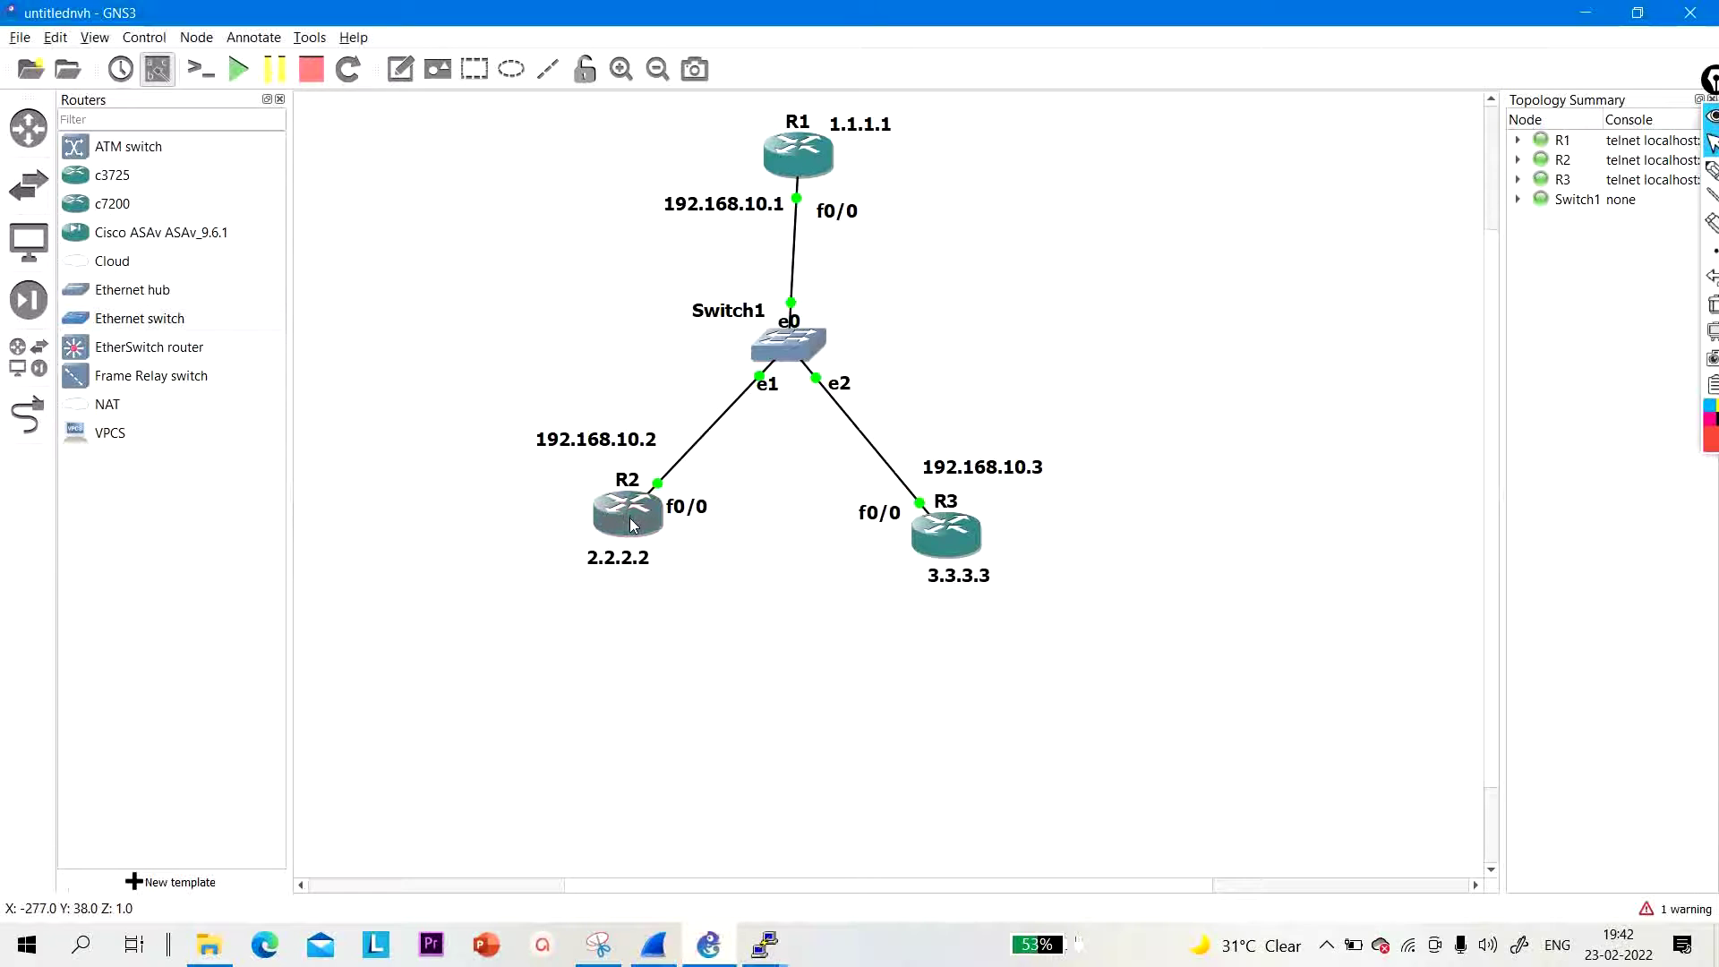
pyautogui.moveTo(589, 738); pyautogui.dragTo(778, 475)
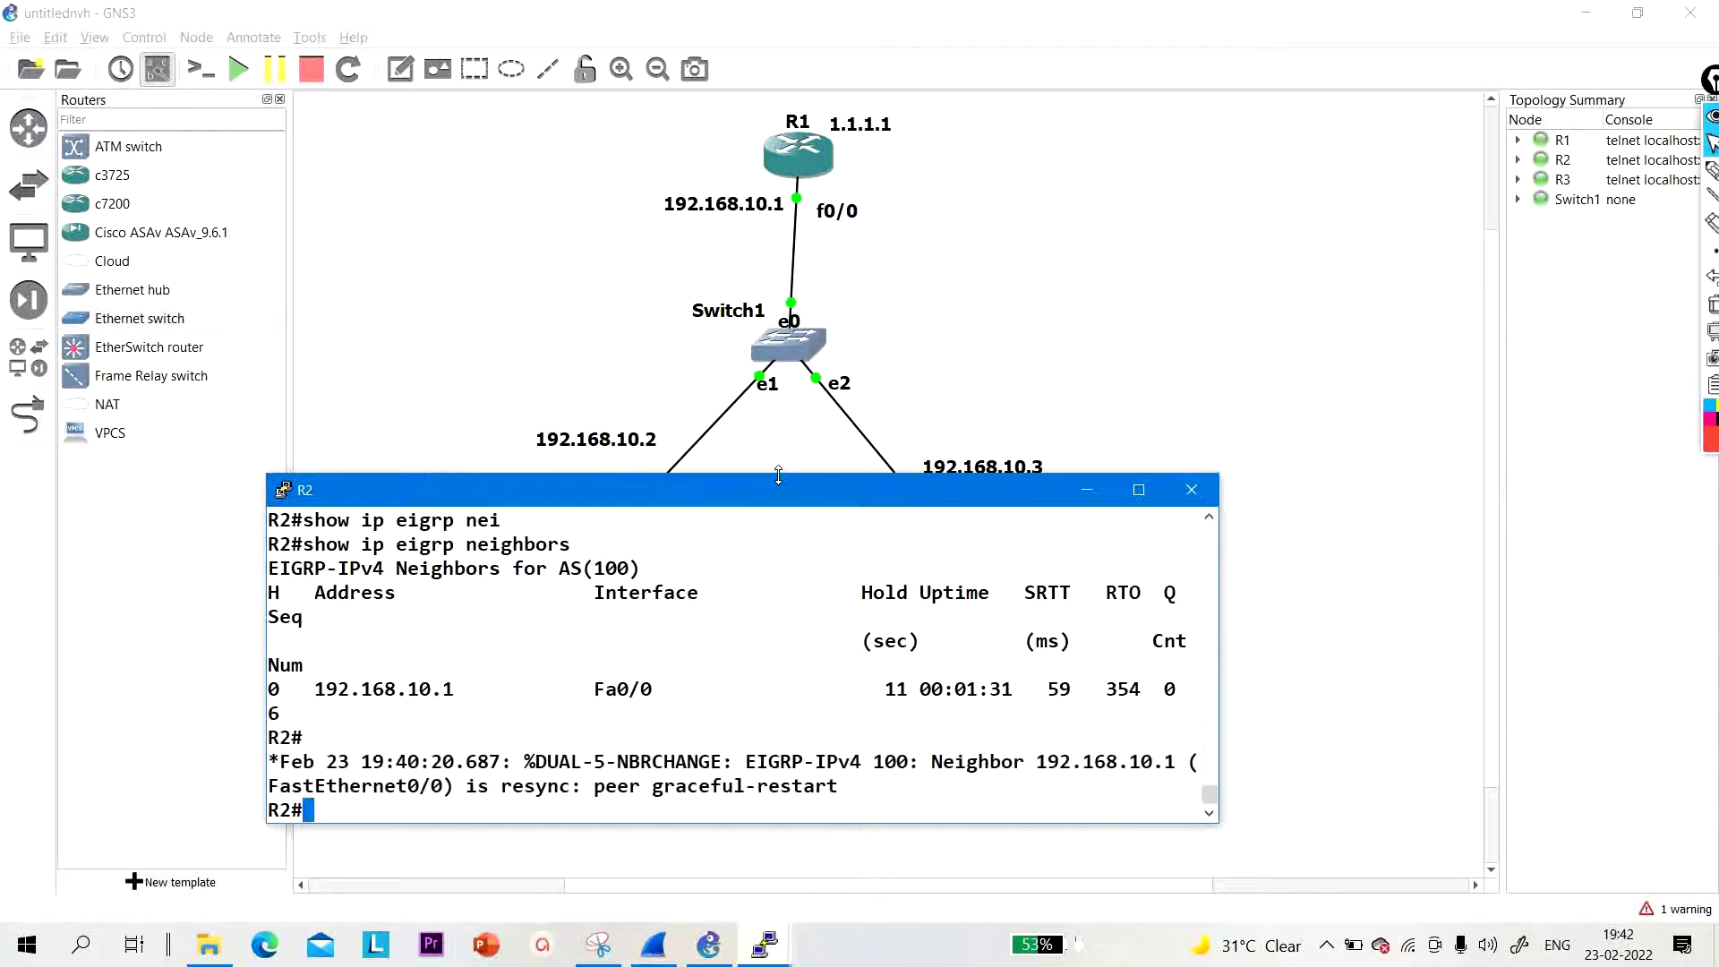
pyautogui.press('Return')
pyautogui.press('Return')
pyautogui.press('Return')
pyautogui.press('Return')
pyautogui.press('Return')
pyautogui.press('Return')
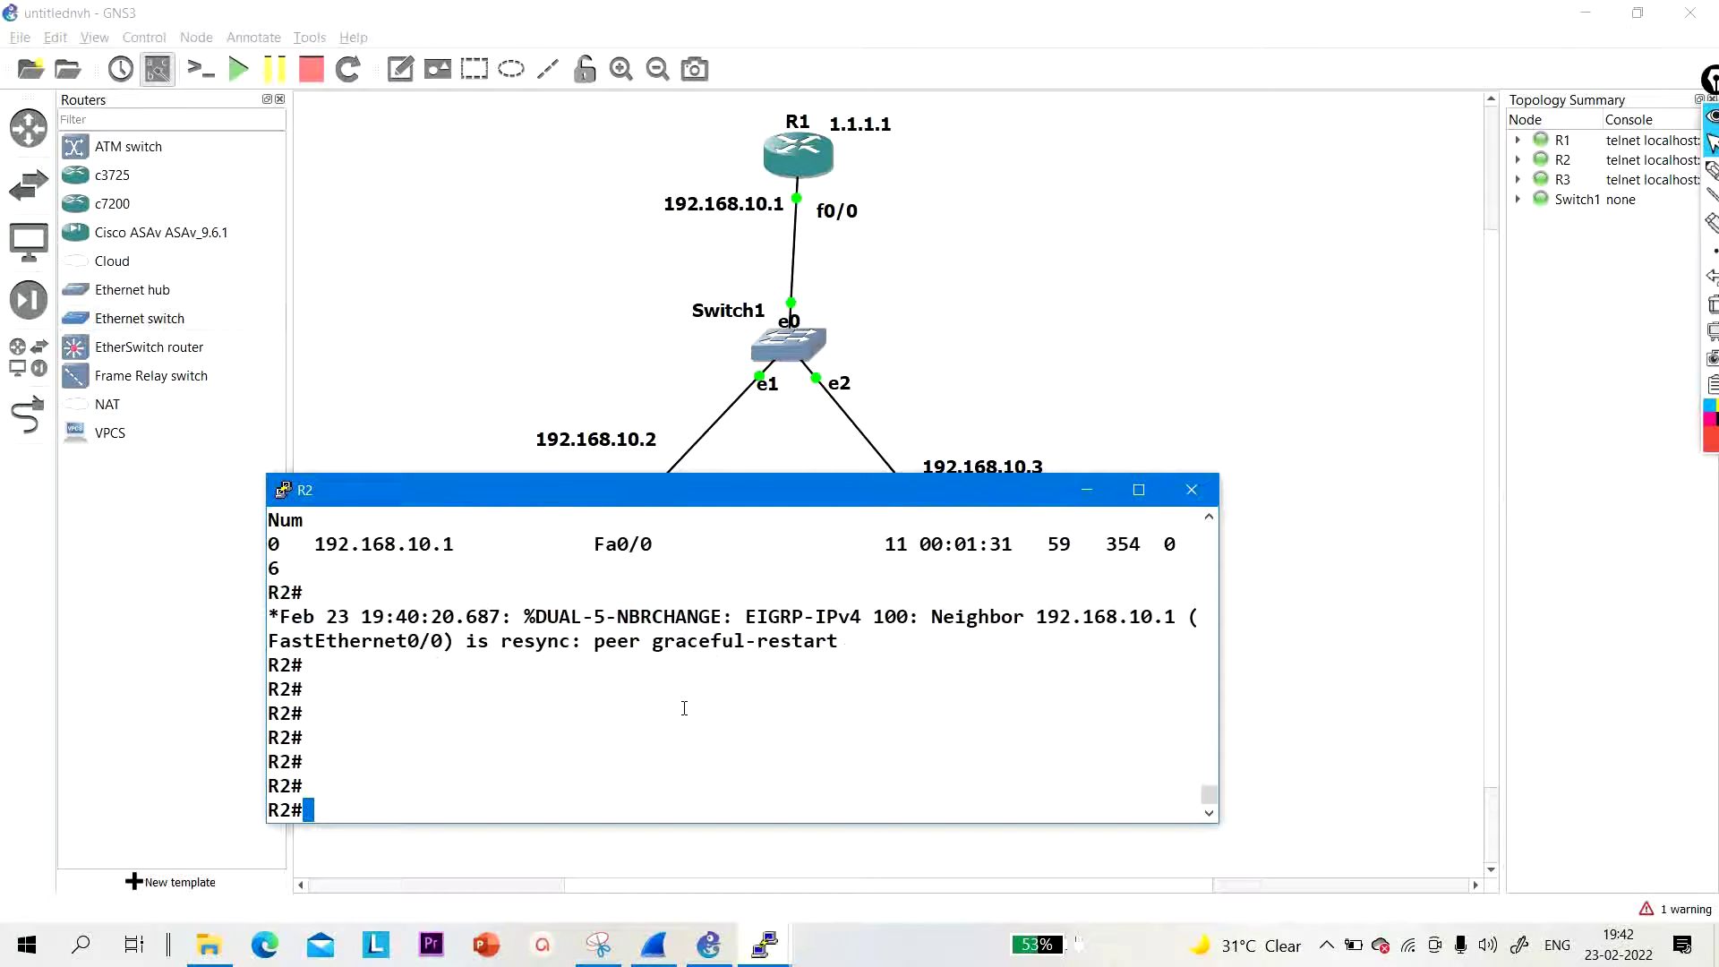
# Step: Display R2's EIGRP routes with "show ip route ei", highlight the 1.1.1.1 route, and minimize the console
pyautogui.write('sh')
pyautogui.press('Tab')
pyautogui.write('ipo')
pyautogui.press('BackSpace')
pyautogui.press('BackSpace')
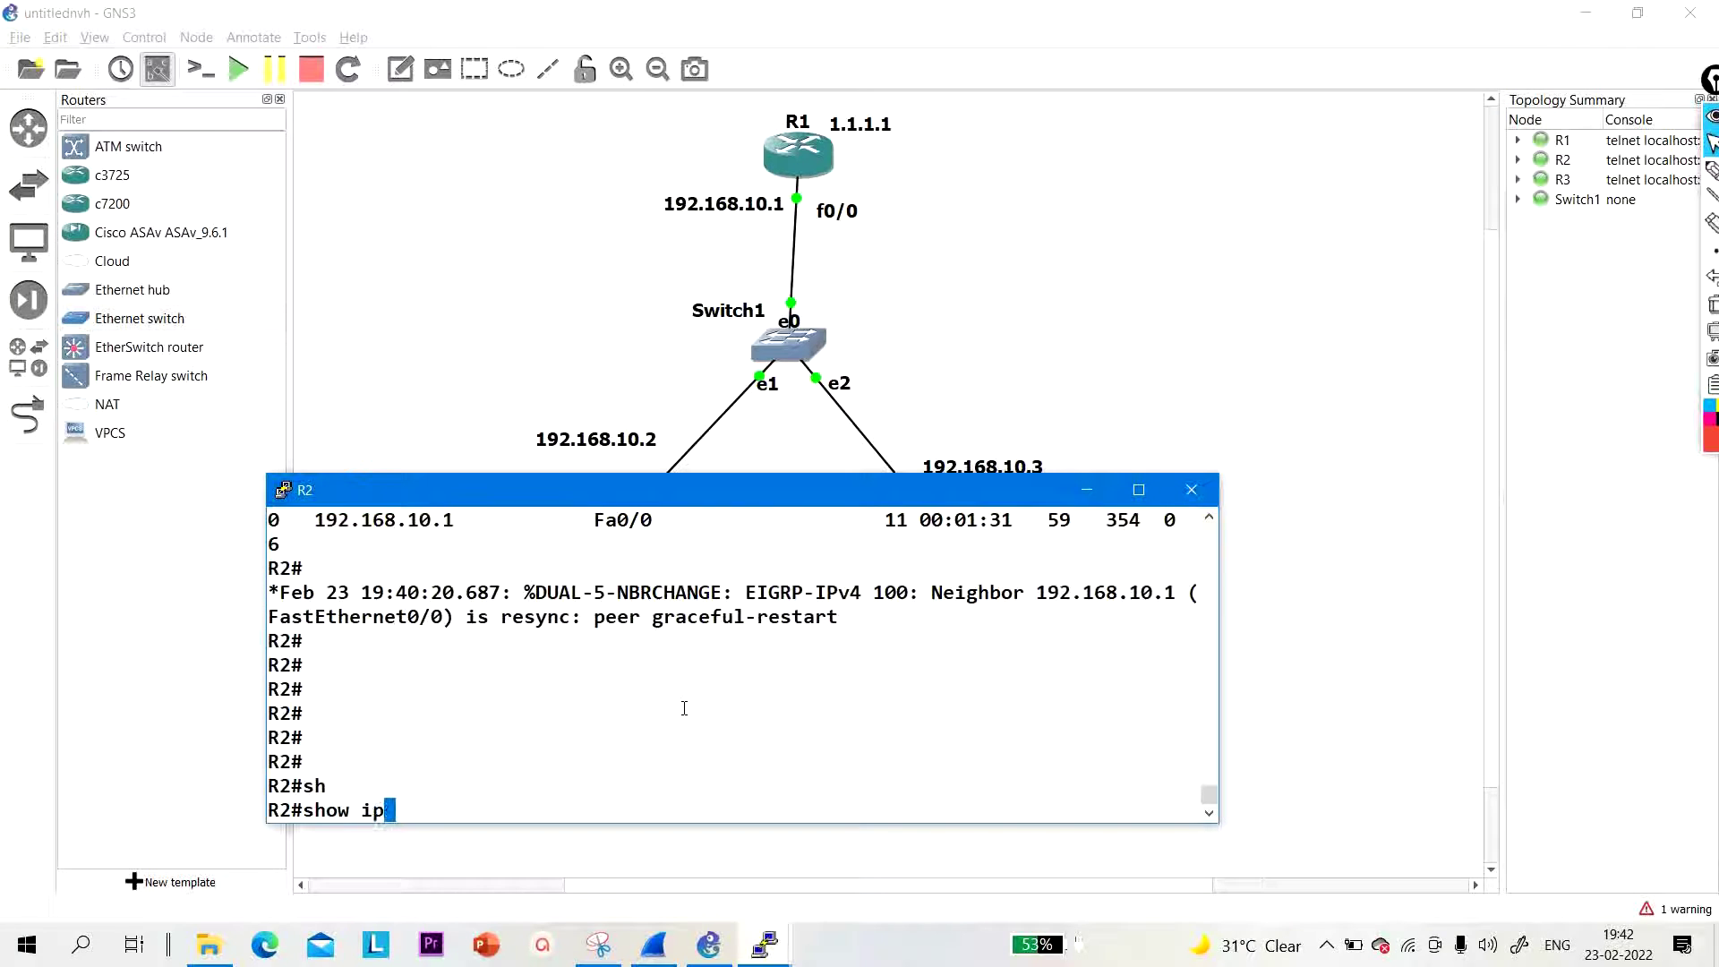
pyautogui.write('ro')
pyautogui.press('Tab')
pyautogui.write('ei')
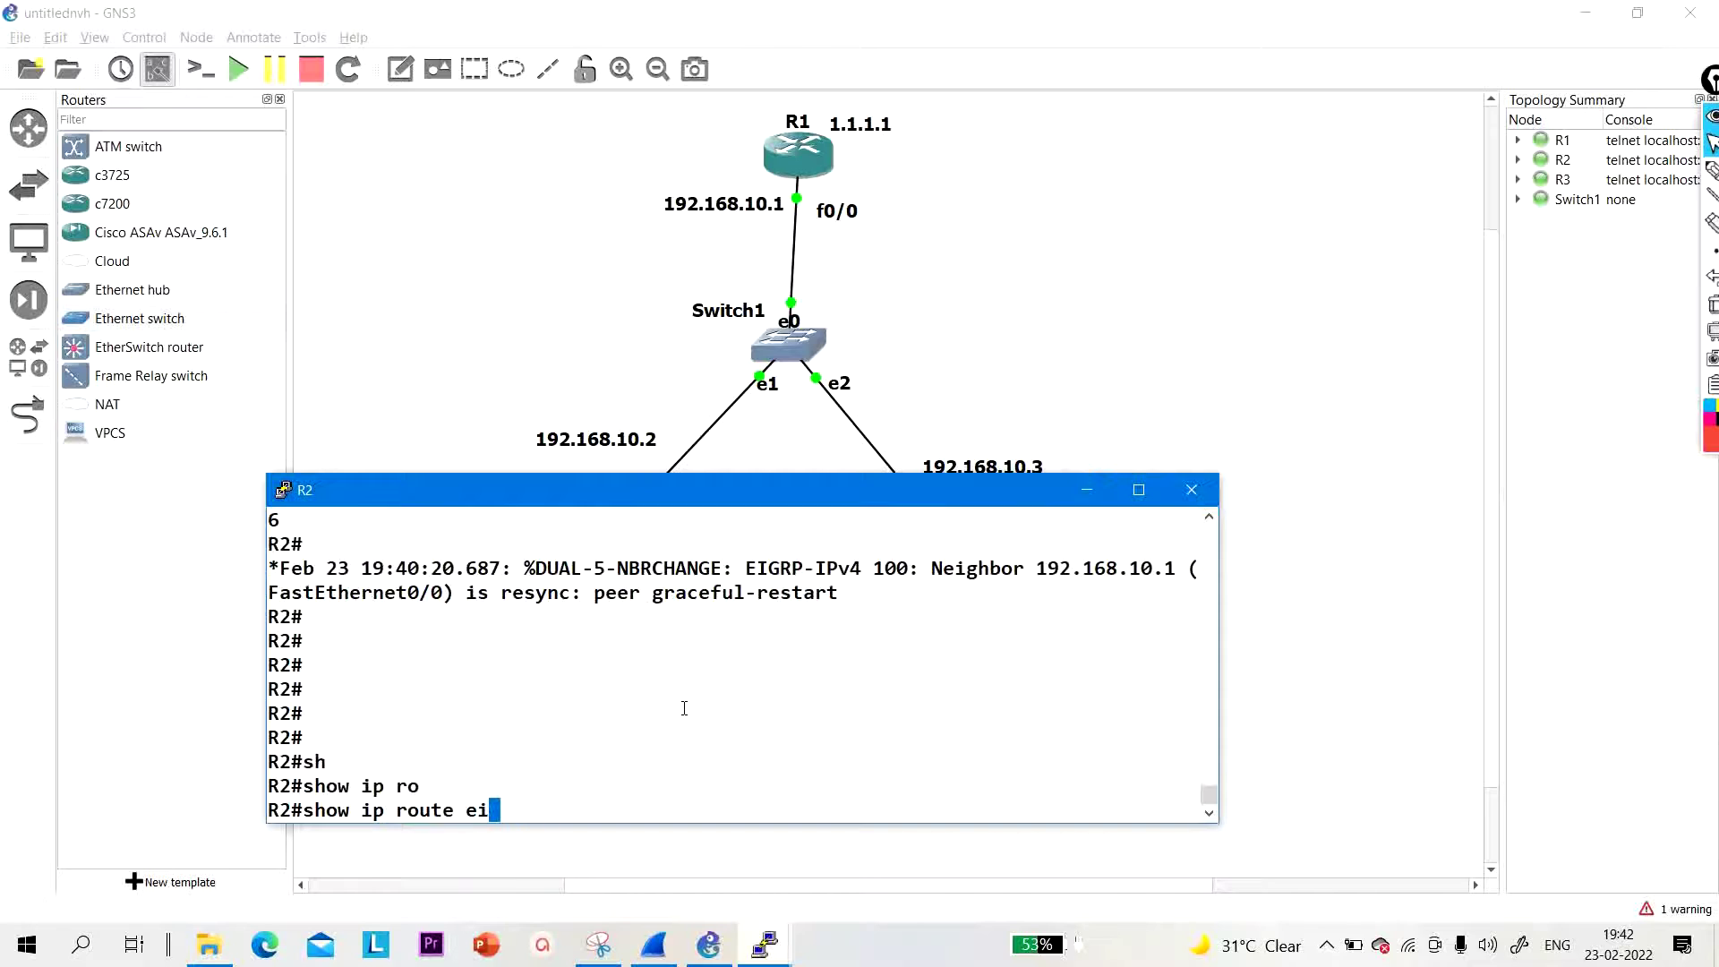
pyautogui.press('Return')
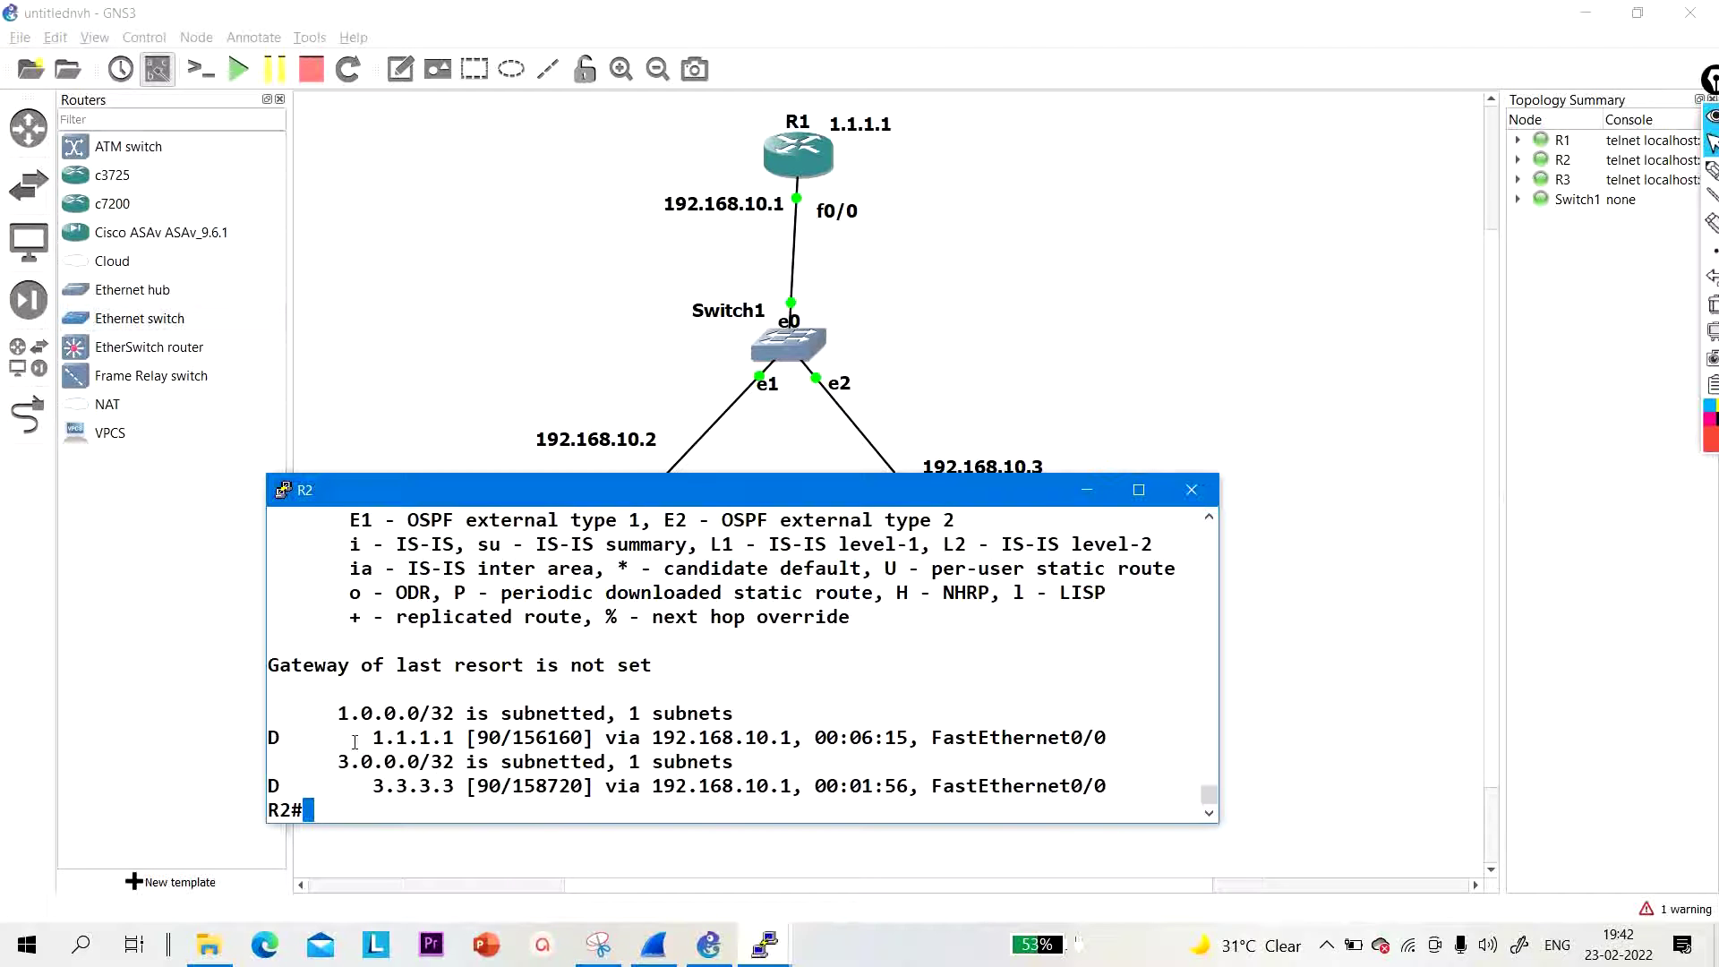
pyautogui.moveTo(373, 736); pyautogui.dragTo(763, 738)
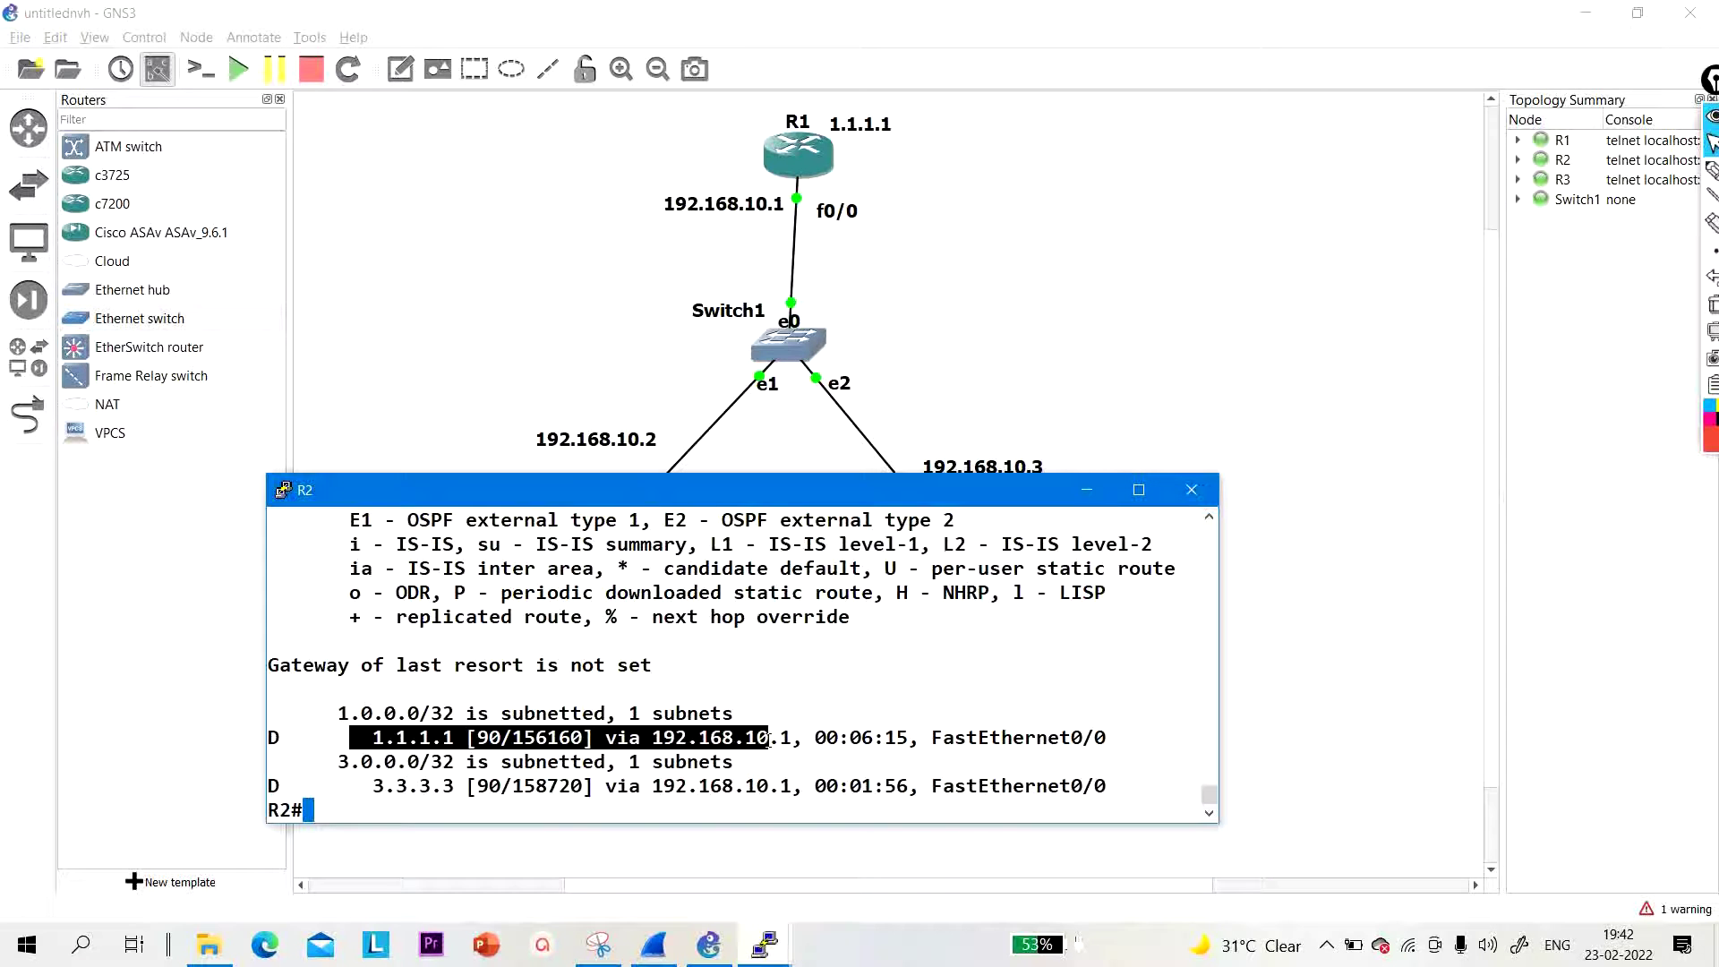
pyautogui.click(1087, 490)
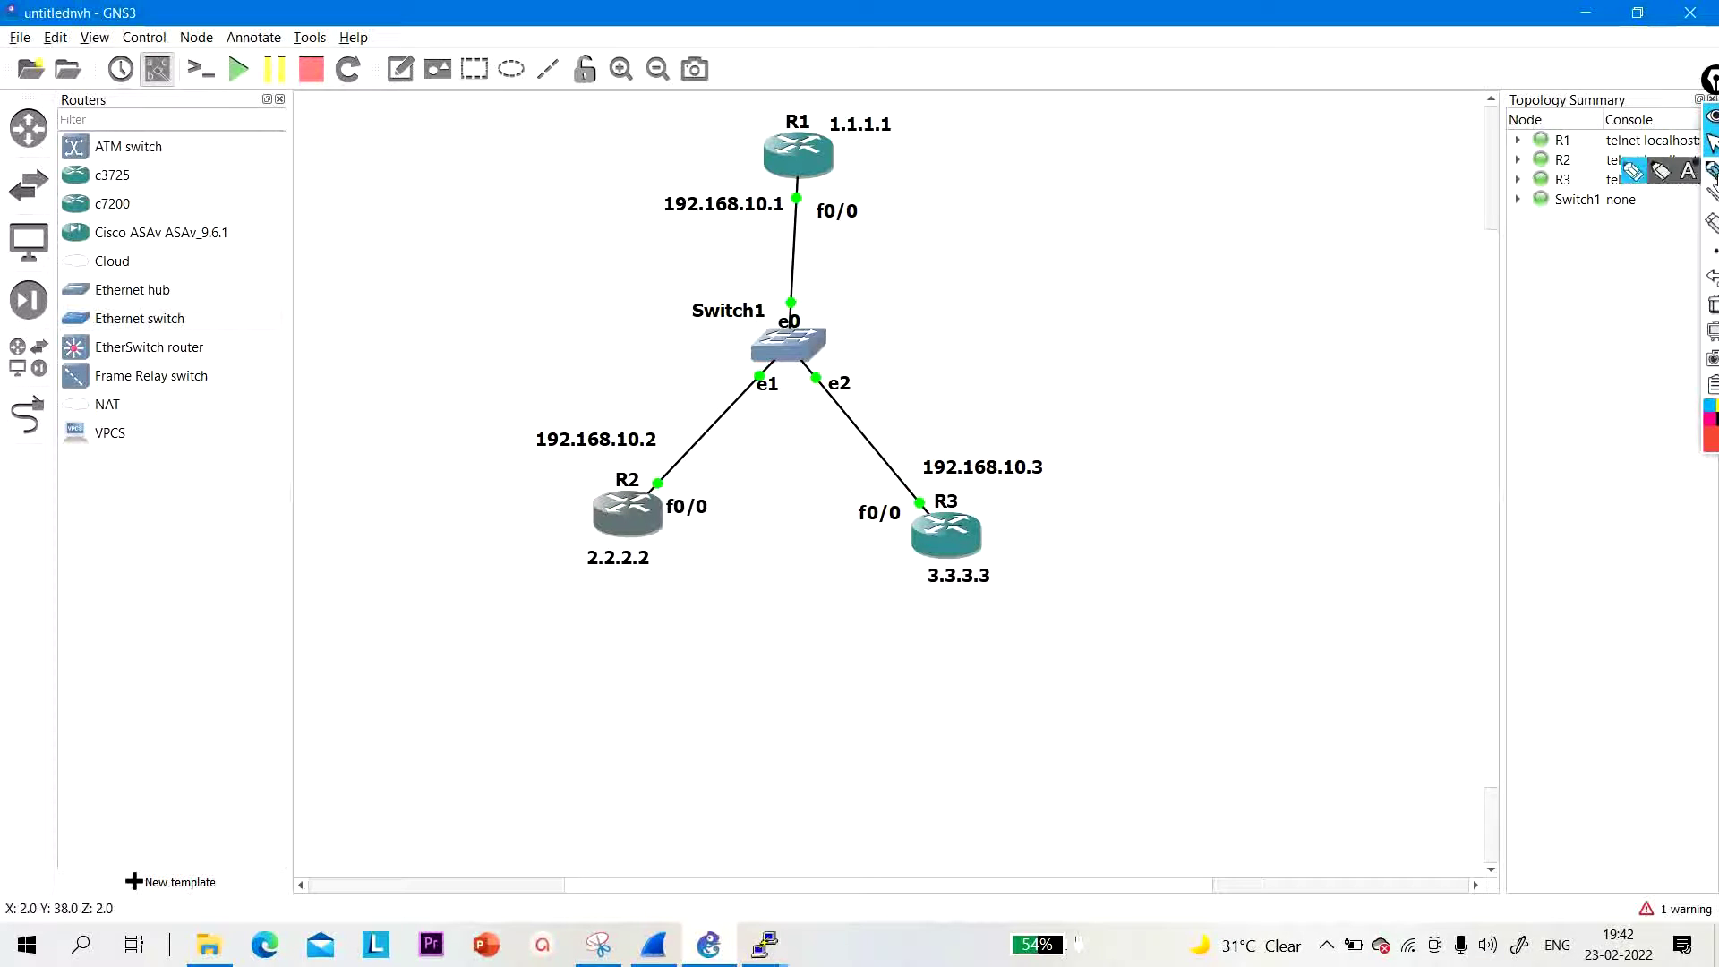
# Step: Circle router R2, its f0/0 link end and its 2.2.2.2 label with the red pen
pyautogui.click(1711, 170)
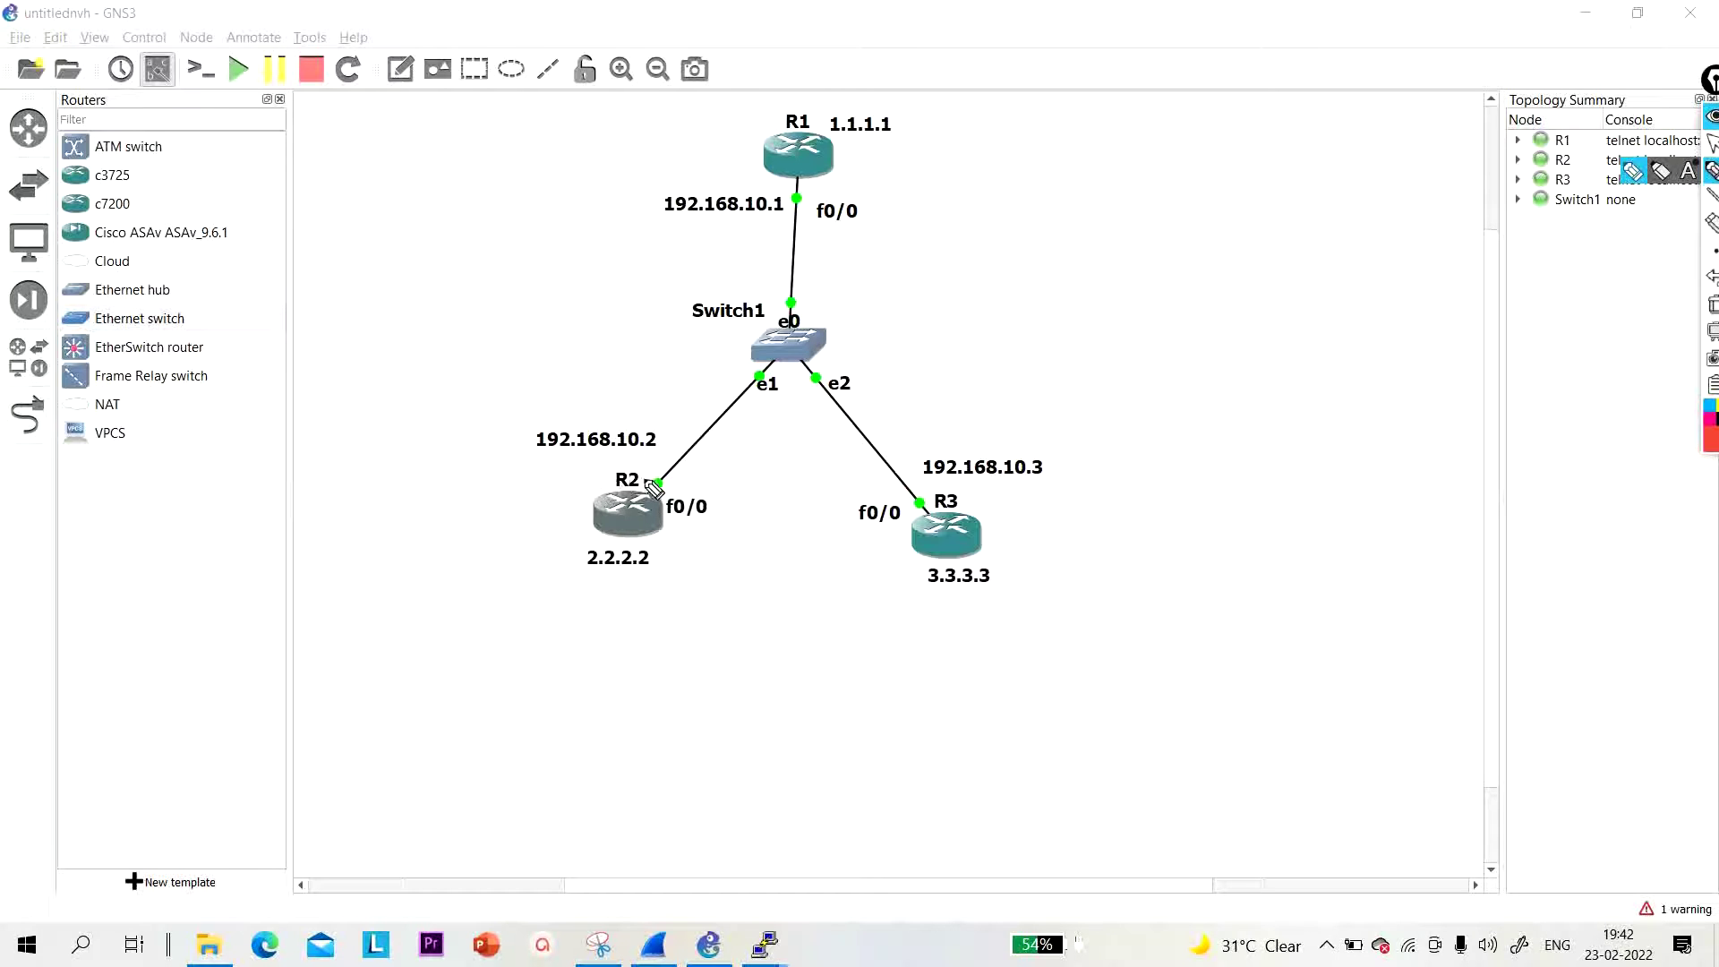
pyautogui.moveTo(662, 499)
pyautogui.mouseDown()
pyautogui.moveTo(641, 553)
pyautogui.moveTo(630, 502)
pyautogui.moveTo(666, 480)
pyautogui.moveTo(628, 497)
pyautogui.mouseUp()
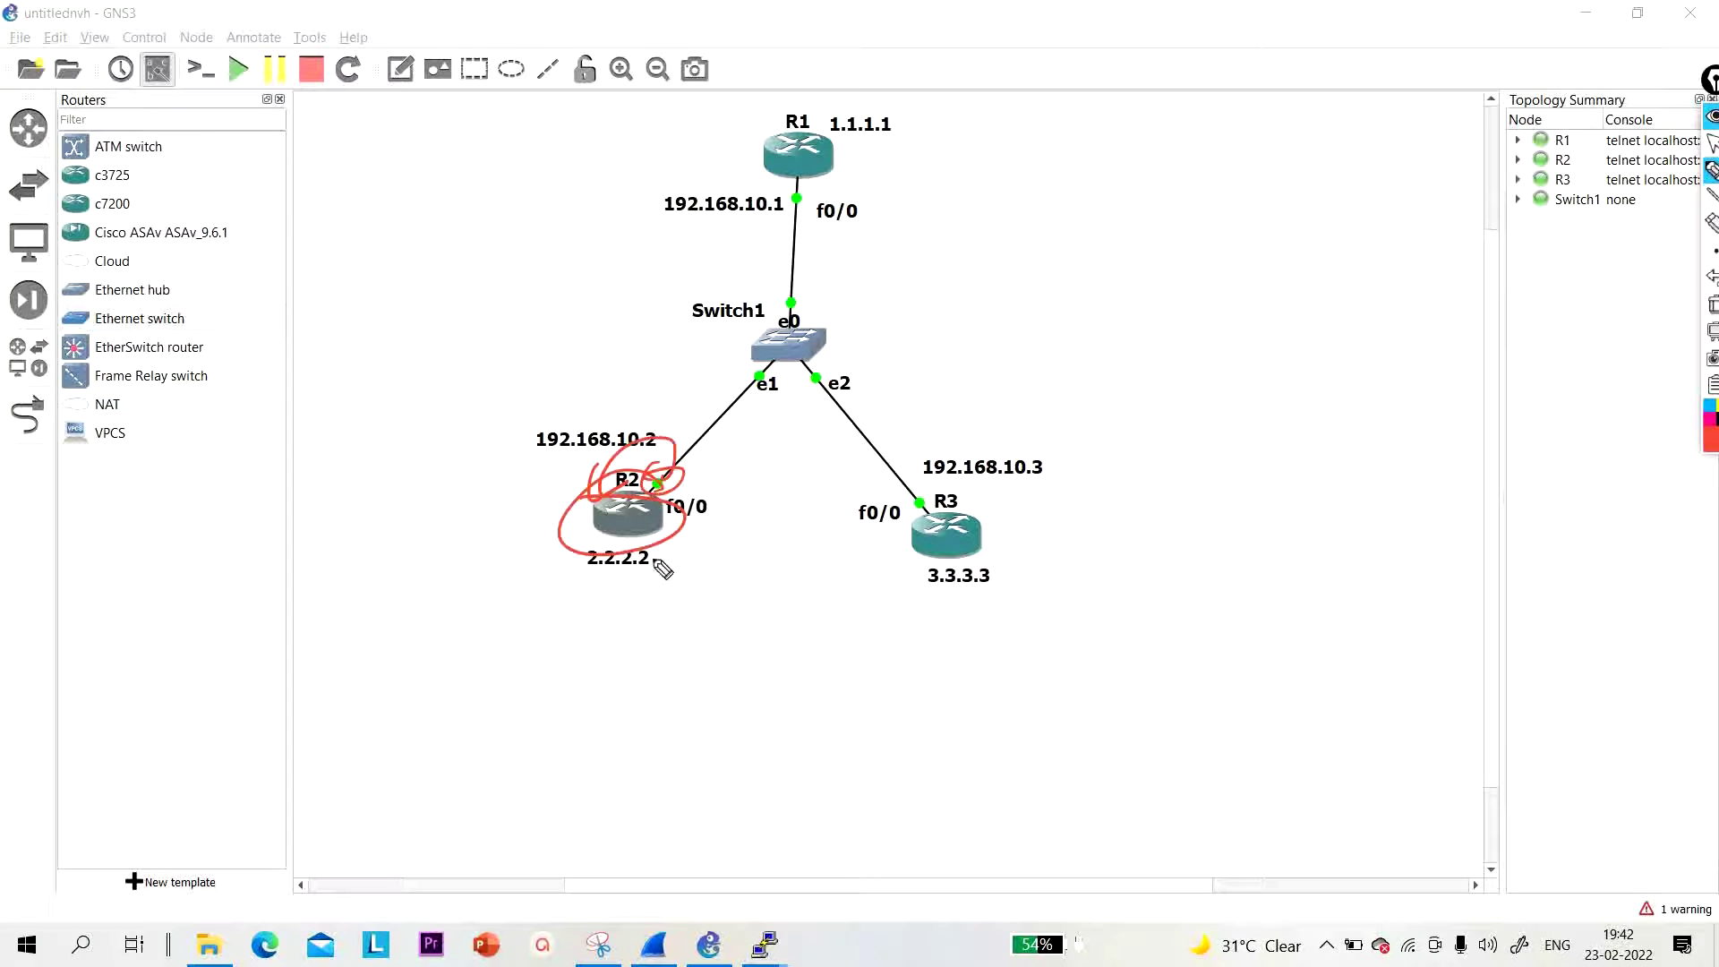
pyautogui.moveTo(652, 539)
pyautogui.mouseDown()
pyautogui.moveTo(612, 598)
pyautogui.moveTo(577, 548)
pyautogui.mouseUp()
# Step: Write a circled "2.2.2.2" beside R2 and draw an arrow from it up to R1
pyautogui.moveTo(333, 559); pyautogui.dragTo(367, 580)
pyautogui.moveTo(370, 573); pyautogui.dragTo(381, 570)
pyautogui.moveTo(394, 559); pyautogui.dragTo(416, 574)
pyautogui.moveTo(419, 564); pyautogui.dragTo(429, 561)
pyautogui.moveTo(437, 557); pyautogui.dragTo(458, 555)
pyautogui.moveTo(470, 530); pyautogui.dragTo(501, 555)
pyautogui.moveTo(452, 492)
pyautogui.mouseDown()
pyautogui.moveTo(522, 516)
pyautogui.moveTo(460, 396)
pyautogui.moveTo(699, 289)
pyautogui.moveTo(715, 224)
pyautogui.moveTo(762, 222)
pyautogui.mouseUp()
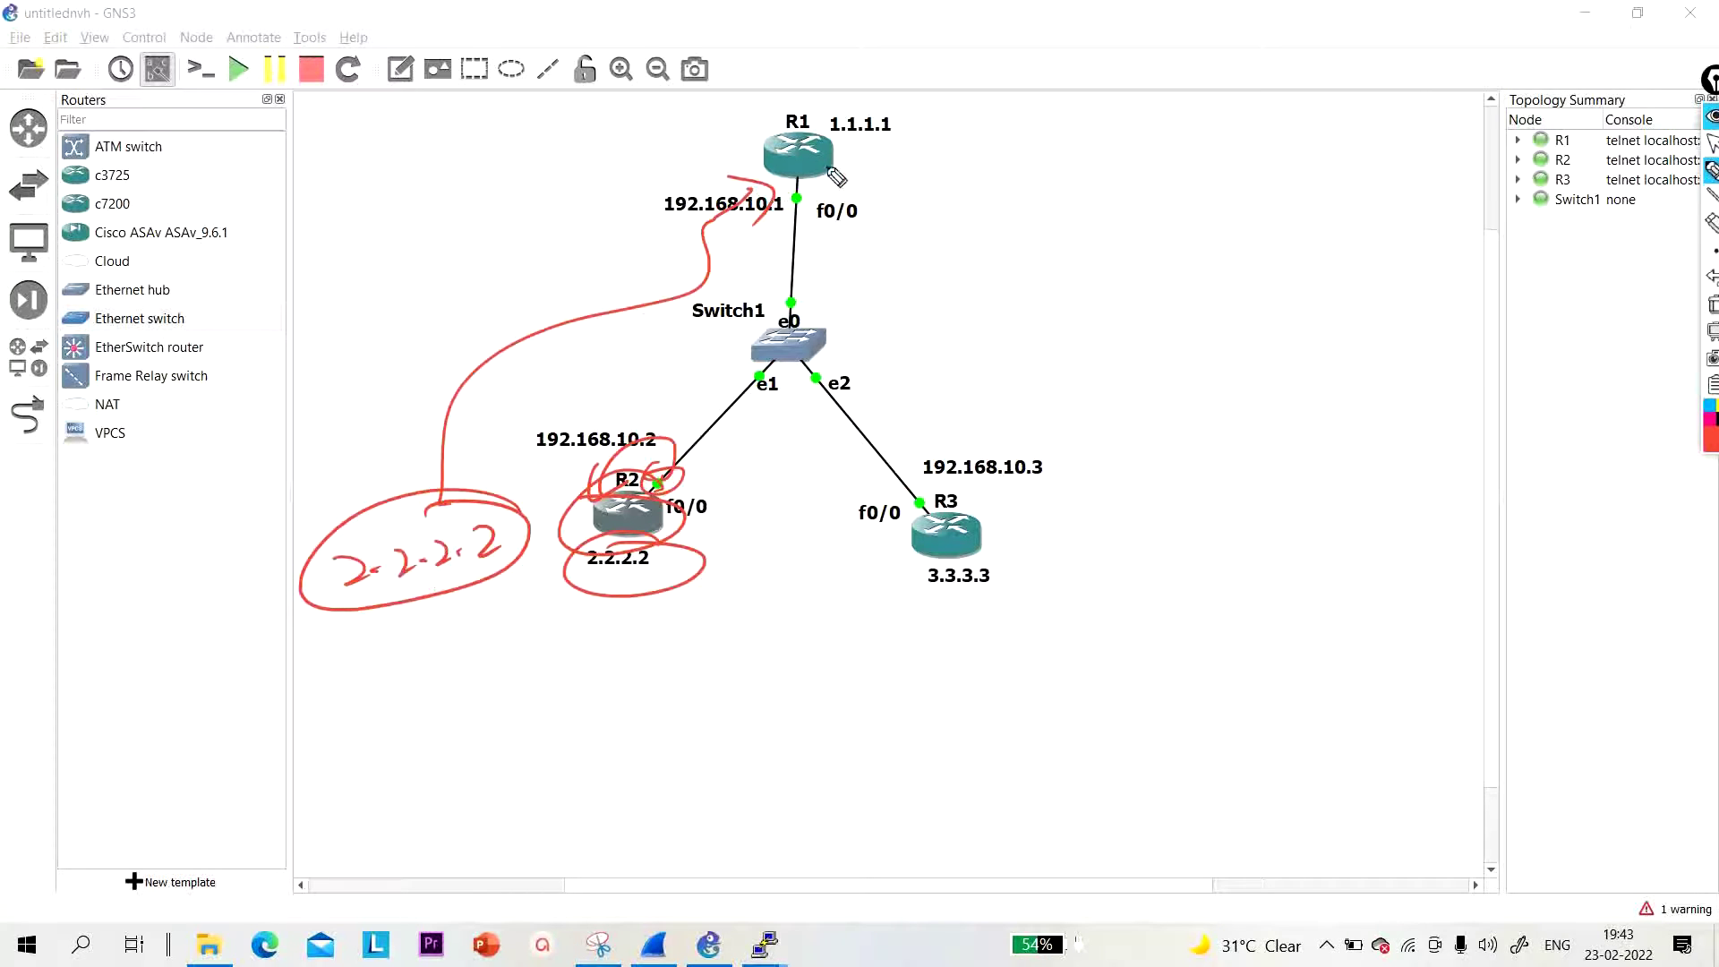
# Step: Draw an outgoing arrow below R1, write "192.168.10.2" under the 2.2.2.2 note, and underline and circle R2's interface address
pyautogui.moveTo(816, 174)
pyautogui.mouseDown()
pyautogui.moveTo(817, 224)
pyautogui.moveTo(855, 264)
pyautogui.moveTo(819, 279)
pyautogui.mouseUp()
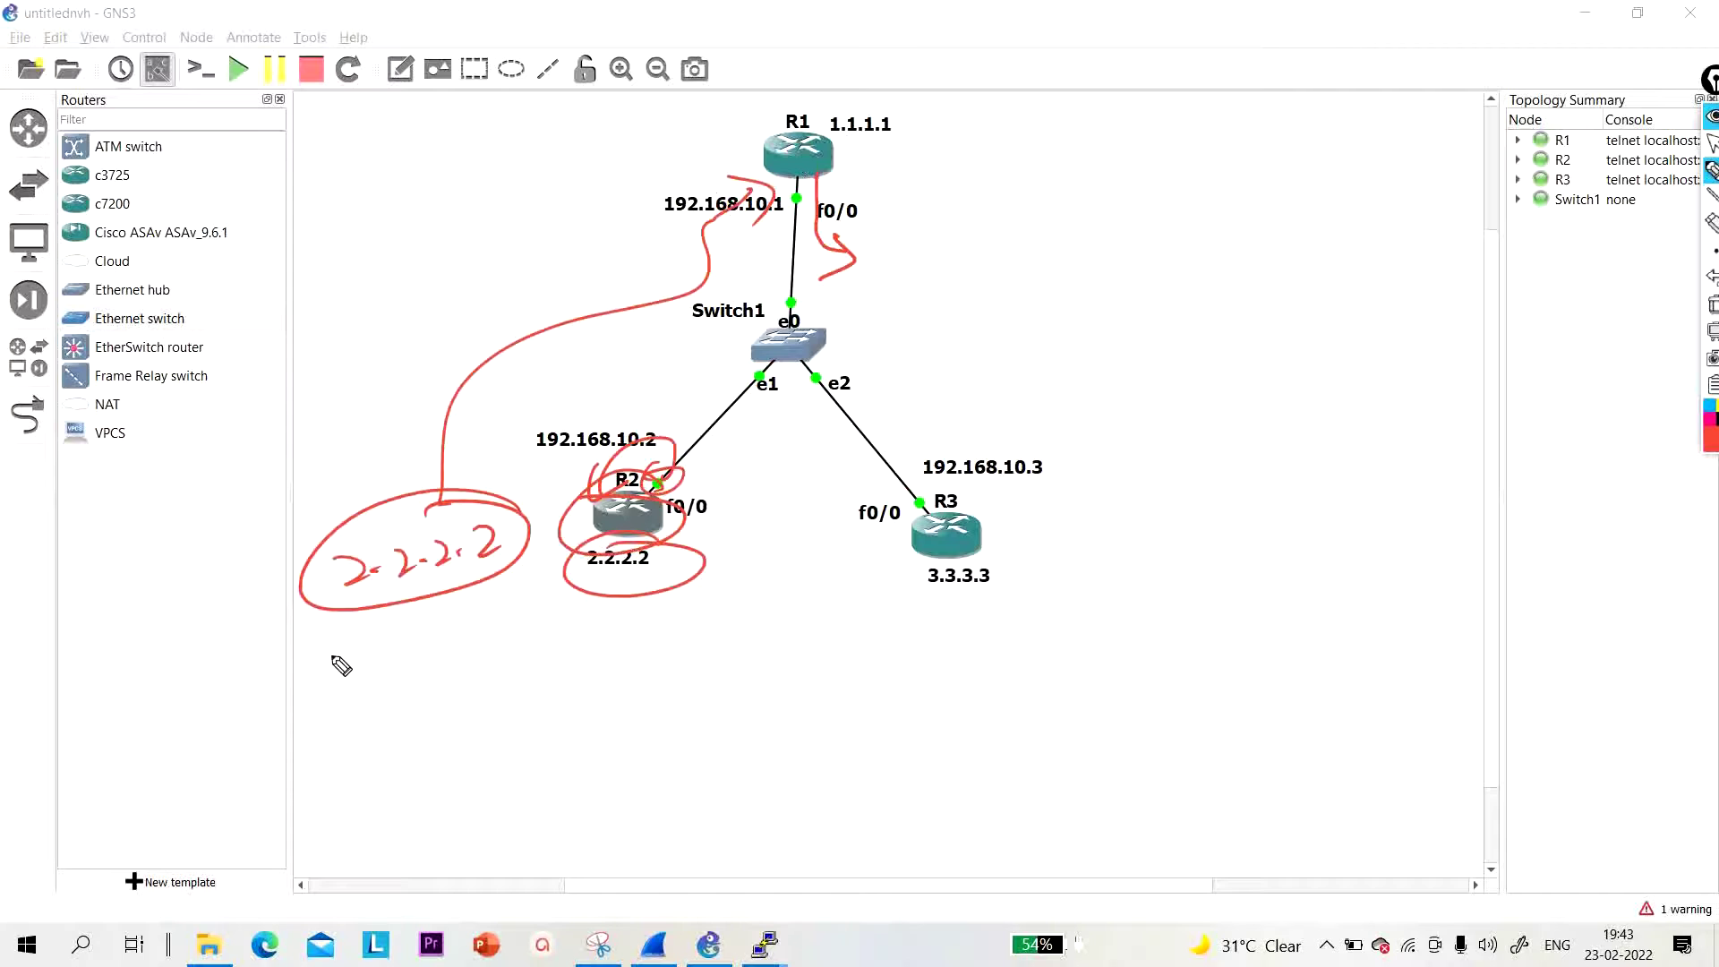
pyautogui.moveTo(331, 647)
pyautogui.mouseDown()
pyautogui.moveTo(387, 682)
pyautogui.moveTo(407, 651)
pyautogui.moveTo(429, 689)
pyautogui.moveTo(470, 665)
pyautogui.moveTo(550, 685)
pyautogui.mouseUp()
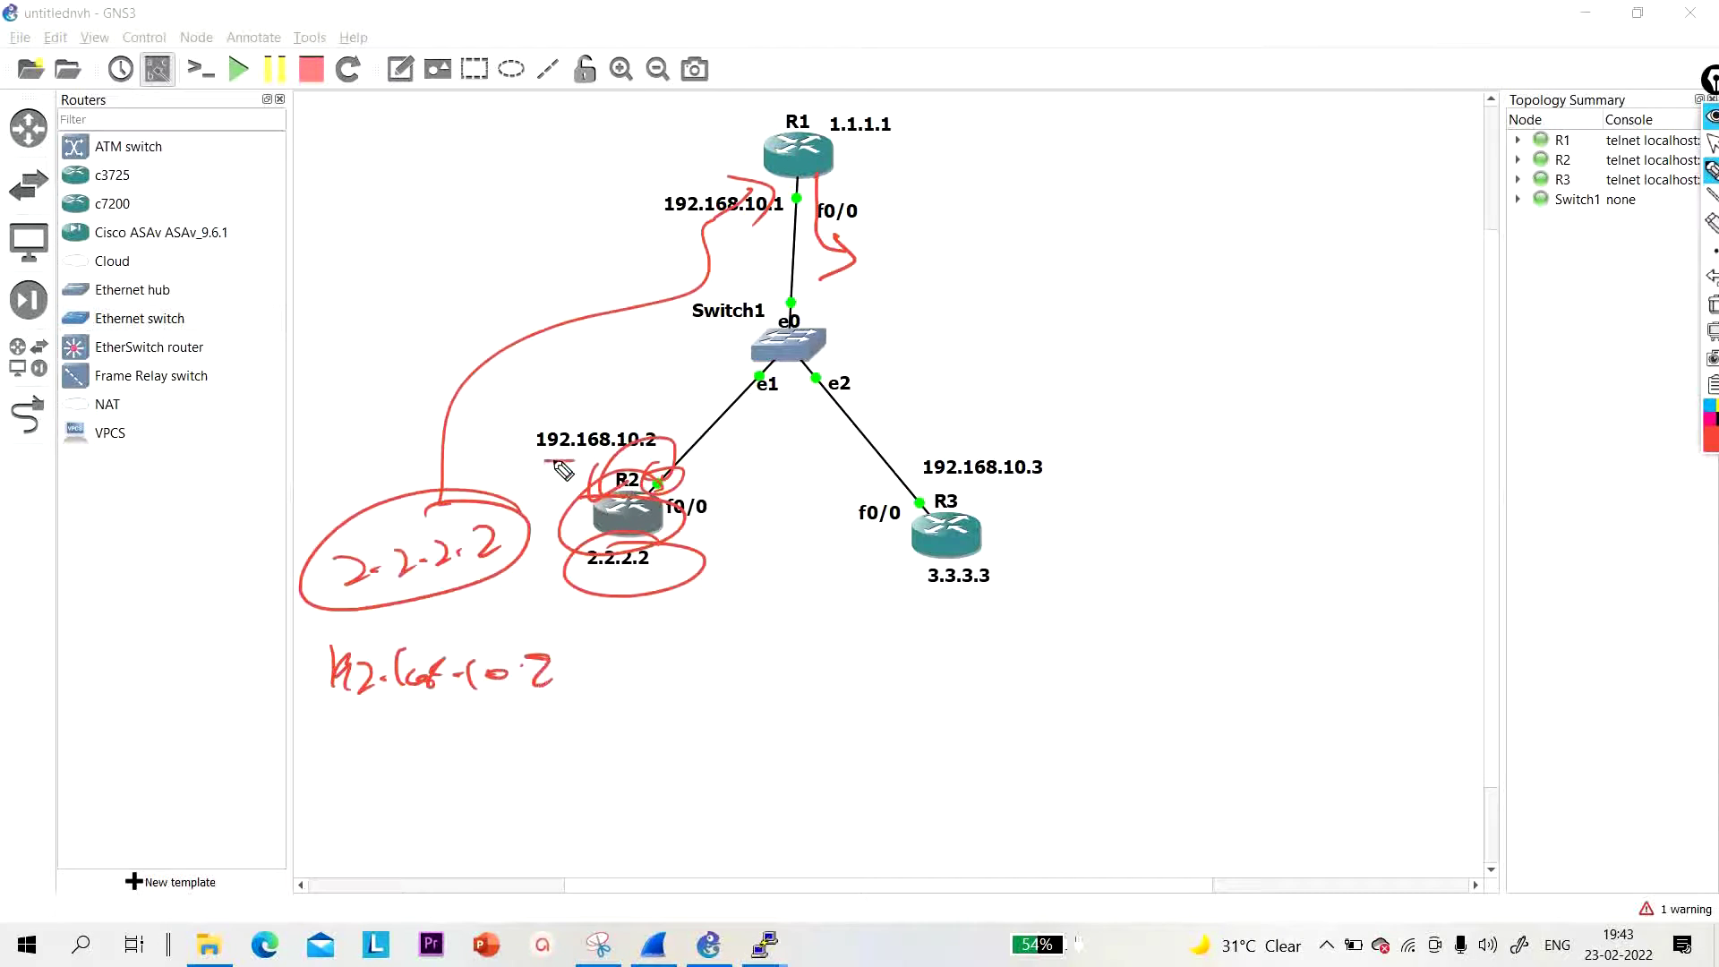
pyautogui.moveTo(555, 465); pyautogui.dragTo(607, 458)
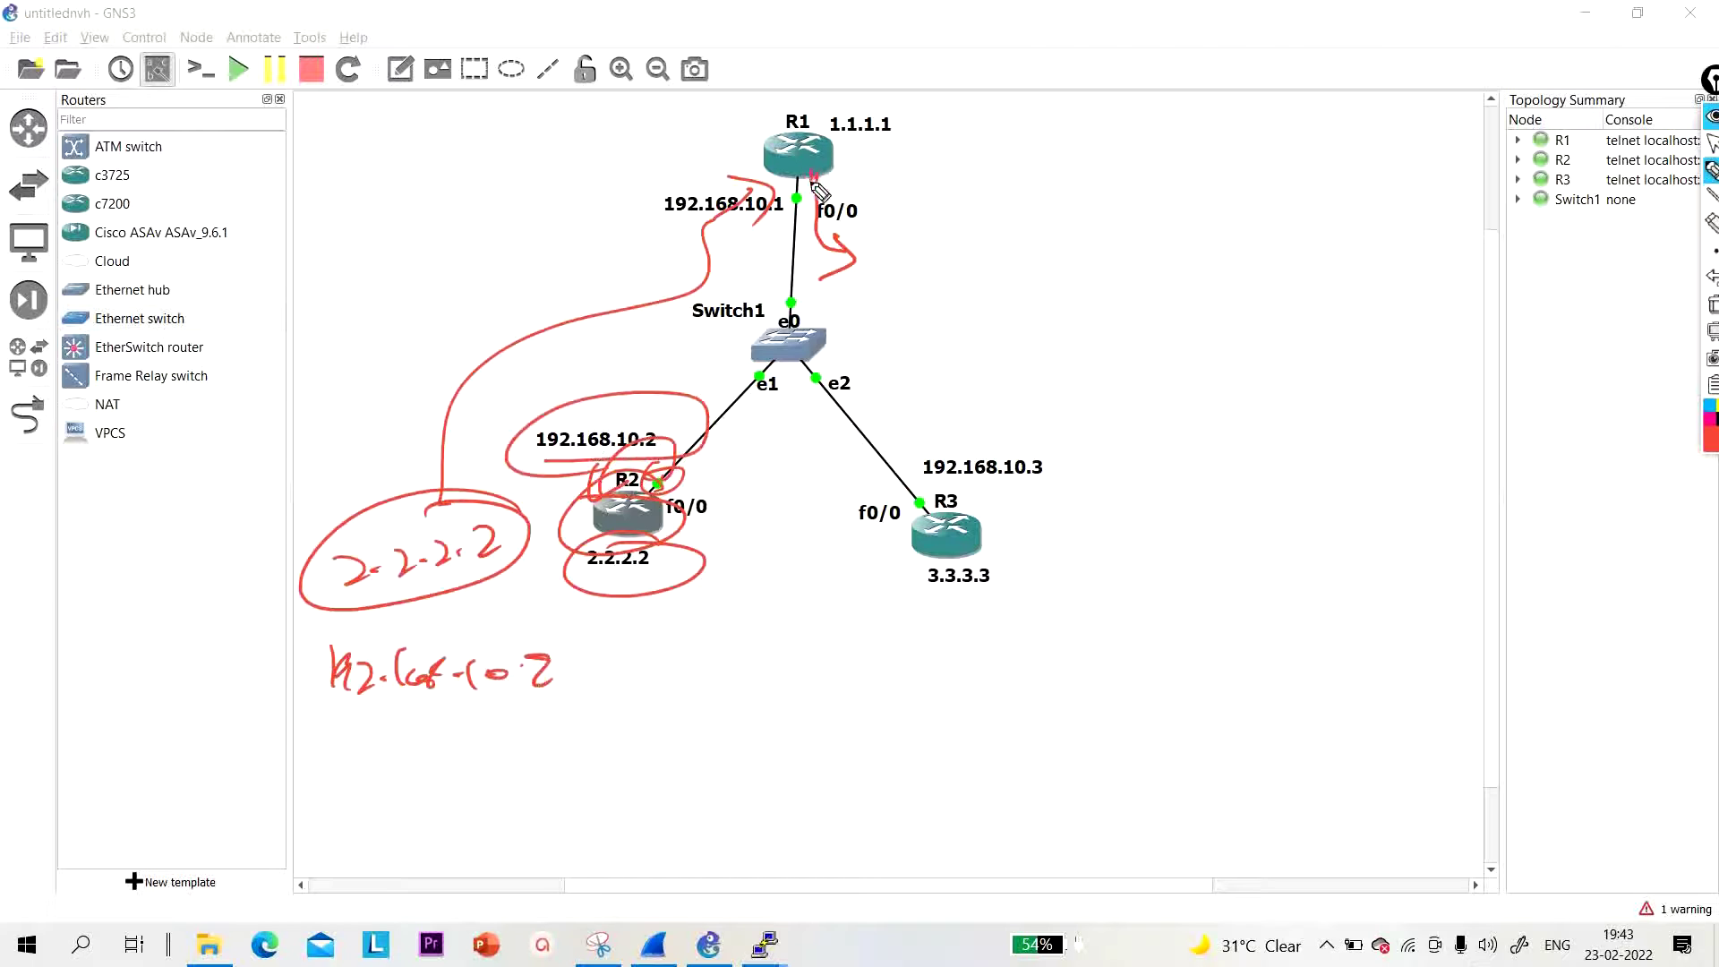
# Step: Draw a second outgoing arrow from R1 and write a circled "192.168.10.1" beside it
pyautogui.moveTo(818, 190)
pyautogui.mouseDown()
pyautogui.moveTo(814, 239)
pyautogui.moveTo(864, 280)
pyautogui.mouseUp()
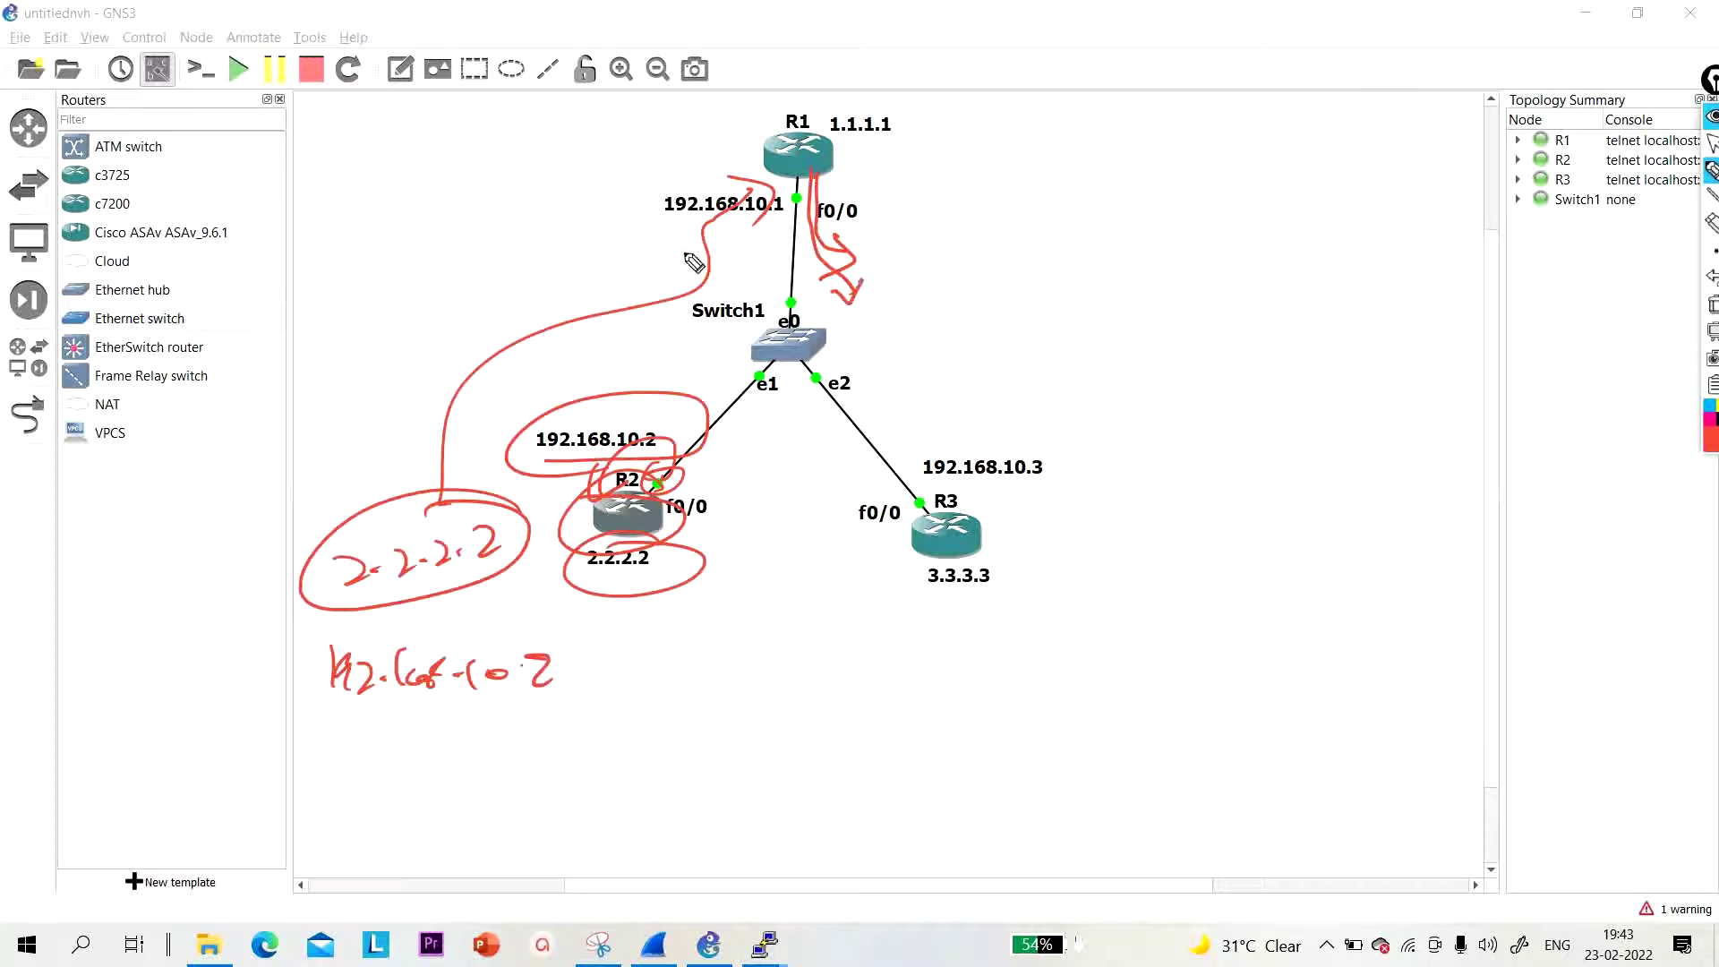
pyautogui.moveTo(894, 192)
pyautogui.mouseDown()
pyautogui.moveTo(895, 231)
pyautogui.moveTo(906, 213)
pyautogui.moveTo(913, 235)
pyautogui.moveTo(1008, 224)
pyautogui.moveTo(1045, 200)
pyautogui.moveTo(1074, 229)
pyautogui.moveTo(1135, 228)
pyautogui.mouseUp()
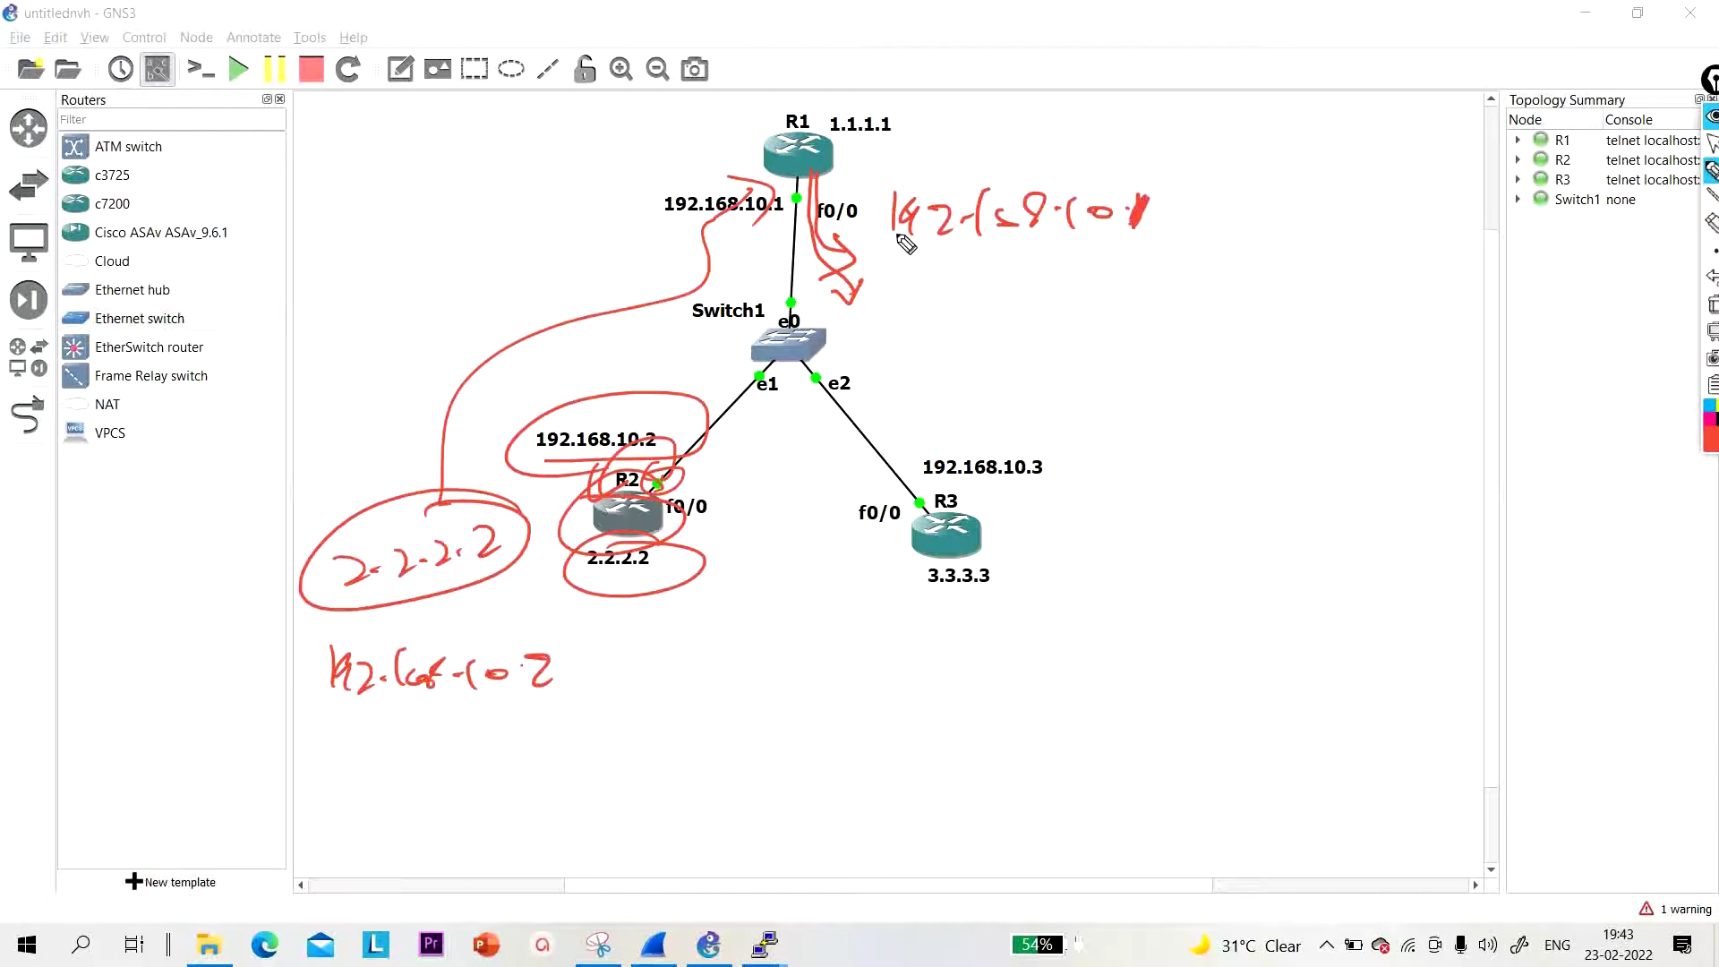
pyautogui.moveTo(1072, 179)
pyautogui.mouseDown()
pyautogui.moveTo(921, 279)
pyautogui.moveTo(1066, 186)
pyautogui.moveTo(951, 195)
pyautogui.mouseUp()
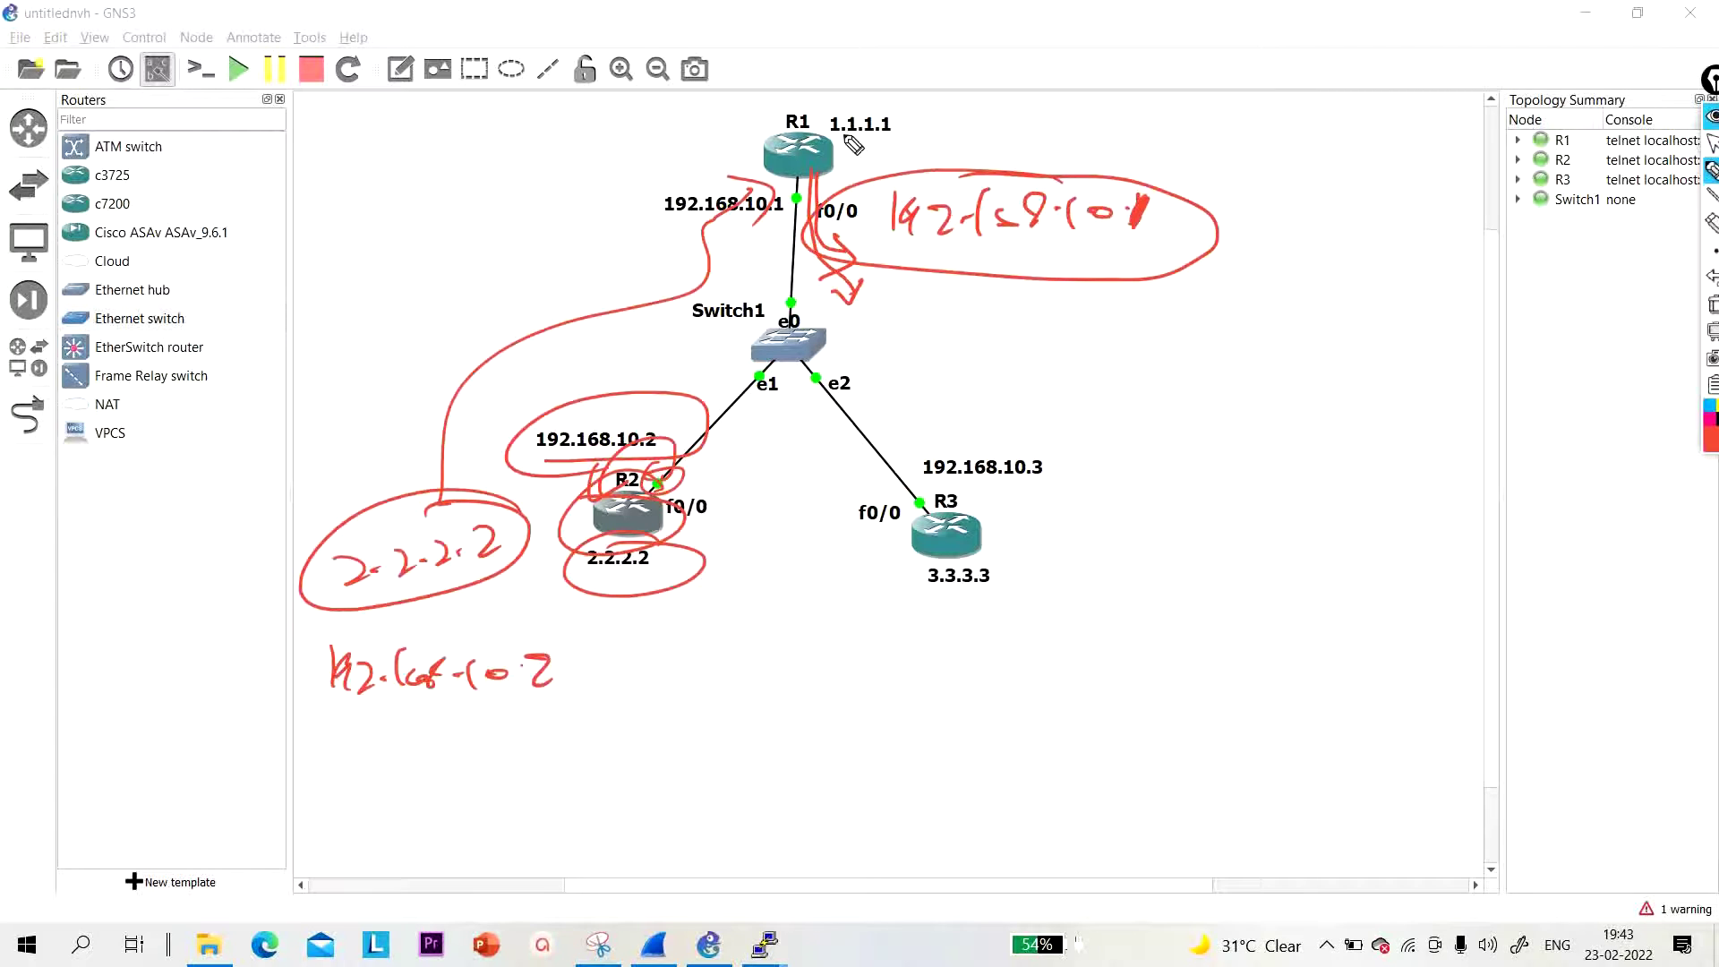
# Step: Draw a red arrow into R1, circle and underline R3's 3.3.3.3 label, and clear all pen marks
pyautogui.moveTo(648, 122)
pyautogui.mouseDown()
pyautogui.moveTo(745, 136)
pyautogui.moveTo(714, 166)
pyautogui.mouseUp()
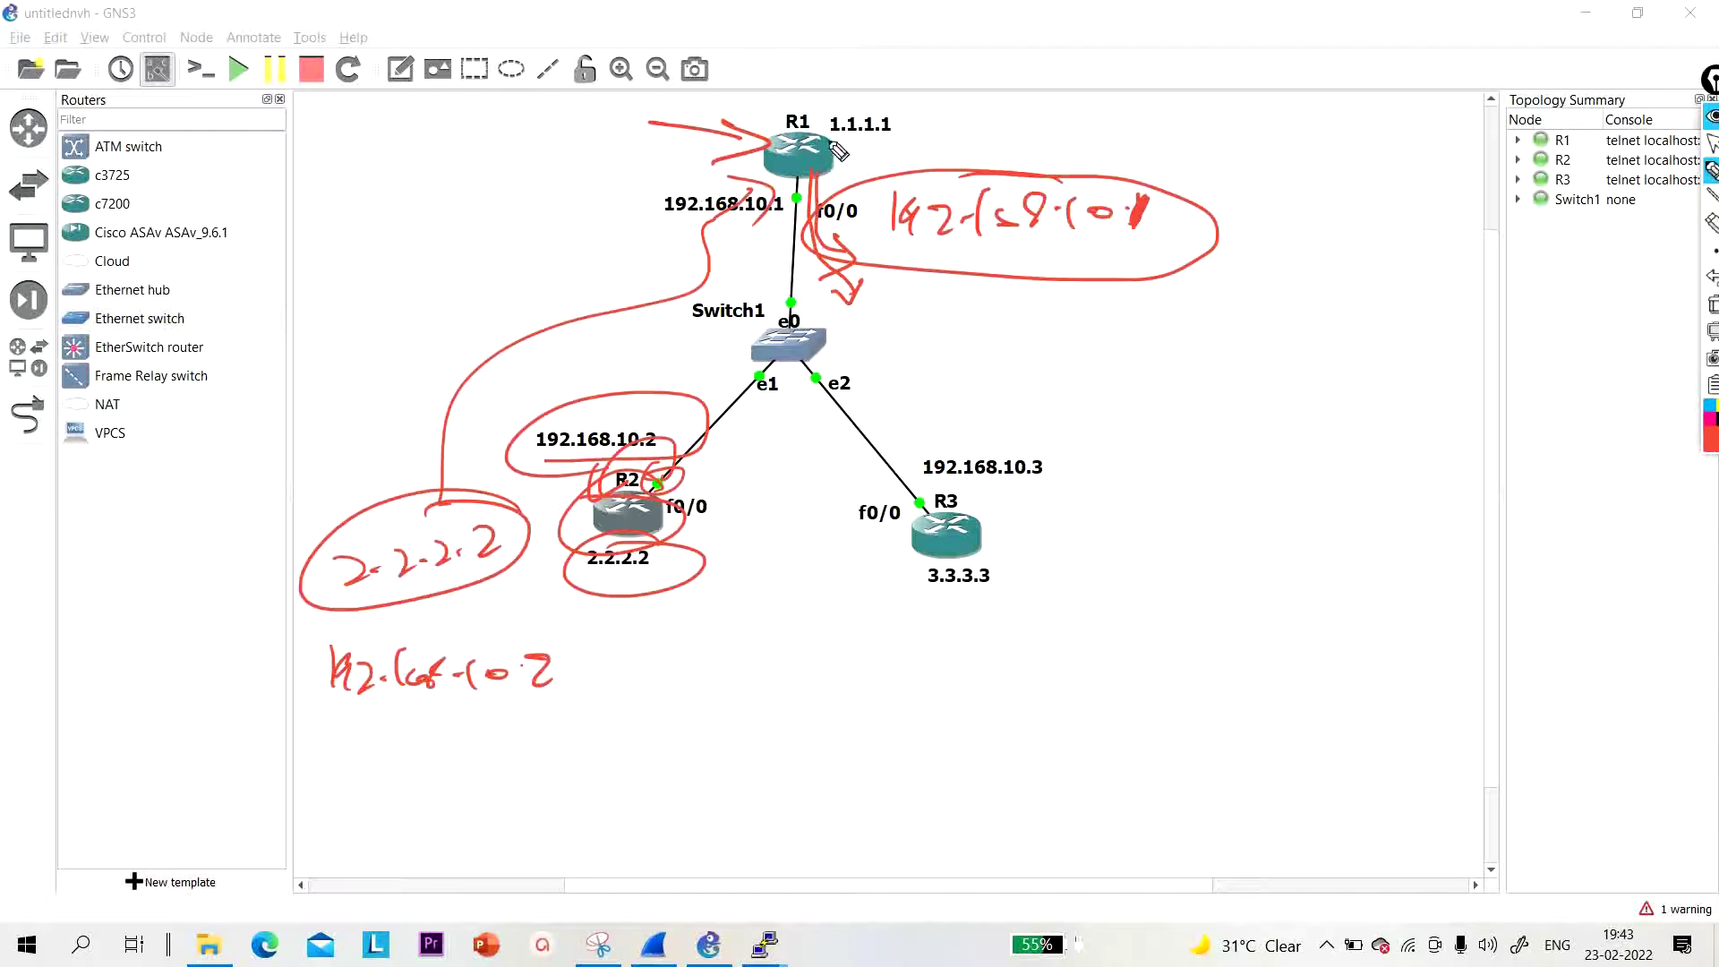
pyautogui.moveTo(936, 598)
pyautogui.mouseDown()
pyautogui.moveTo(1079, 562)
pyautogui.moveTo(864, 583)
pyautogui.moveTo(935, 587)
pyautogui.mouseUp()
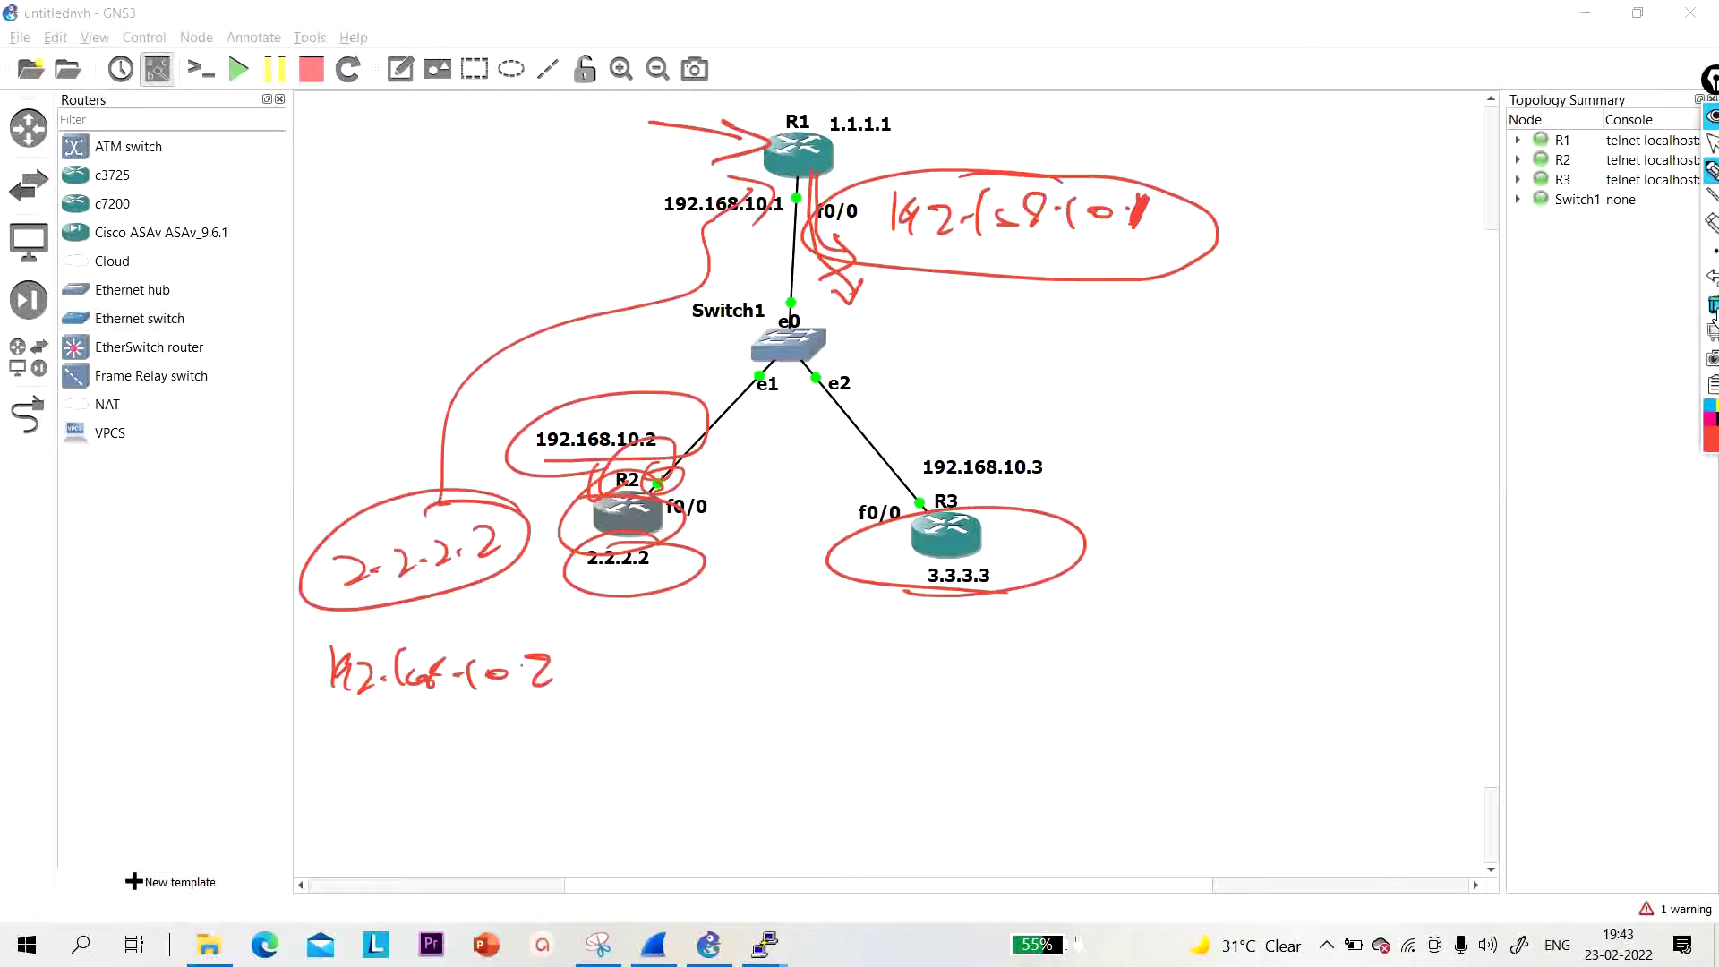
pyautogui.click(1711, 331)
pyautogui.click(1712, 143)
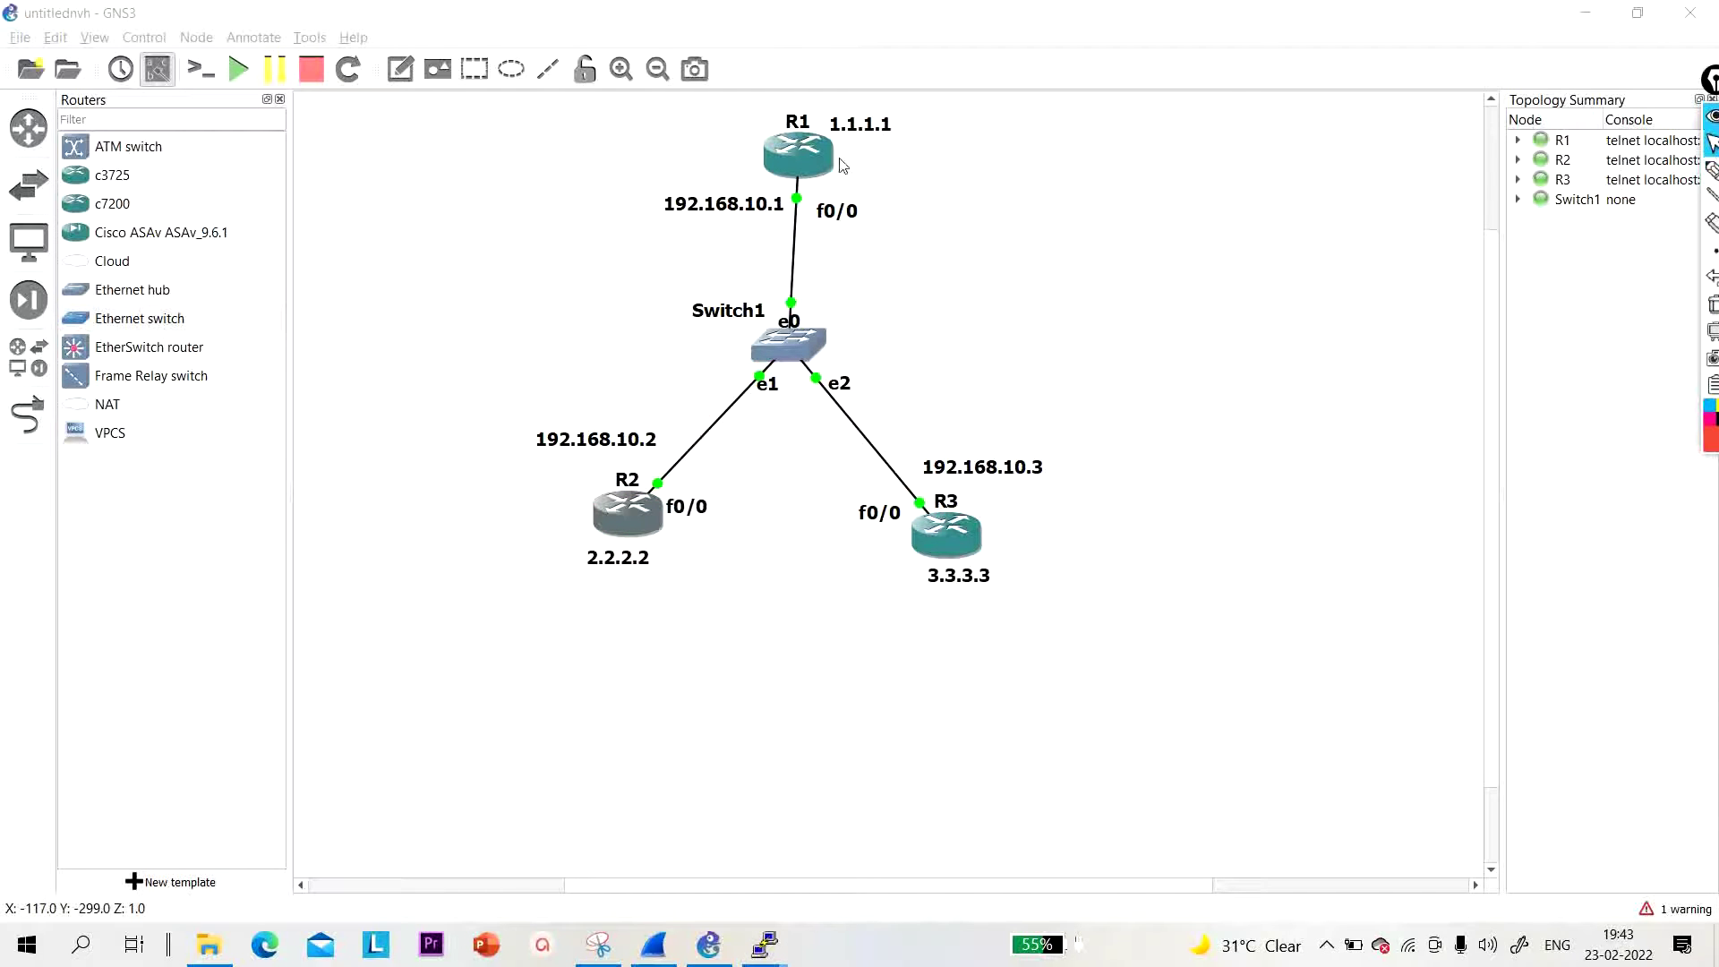
# Step: In R1's console, disable next-hop-self on f0/0 with "no ip next-hop-self eigrp 100"
pyautogui.click(803, 157)
pyautogui.doubleClick(803, 157)
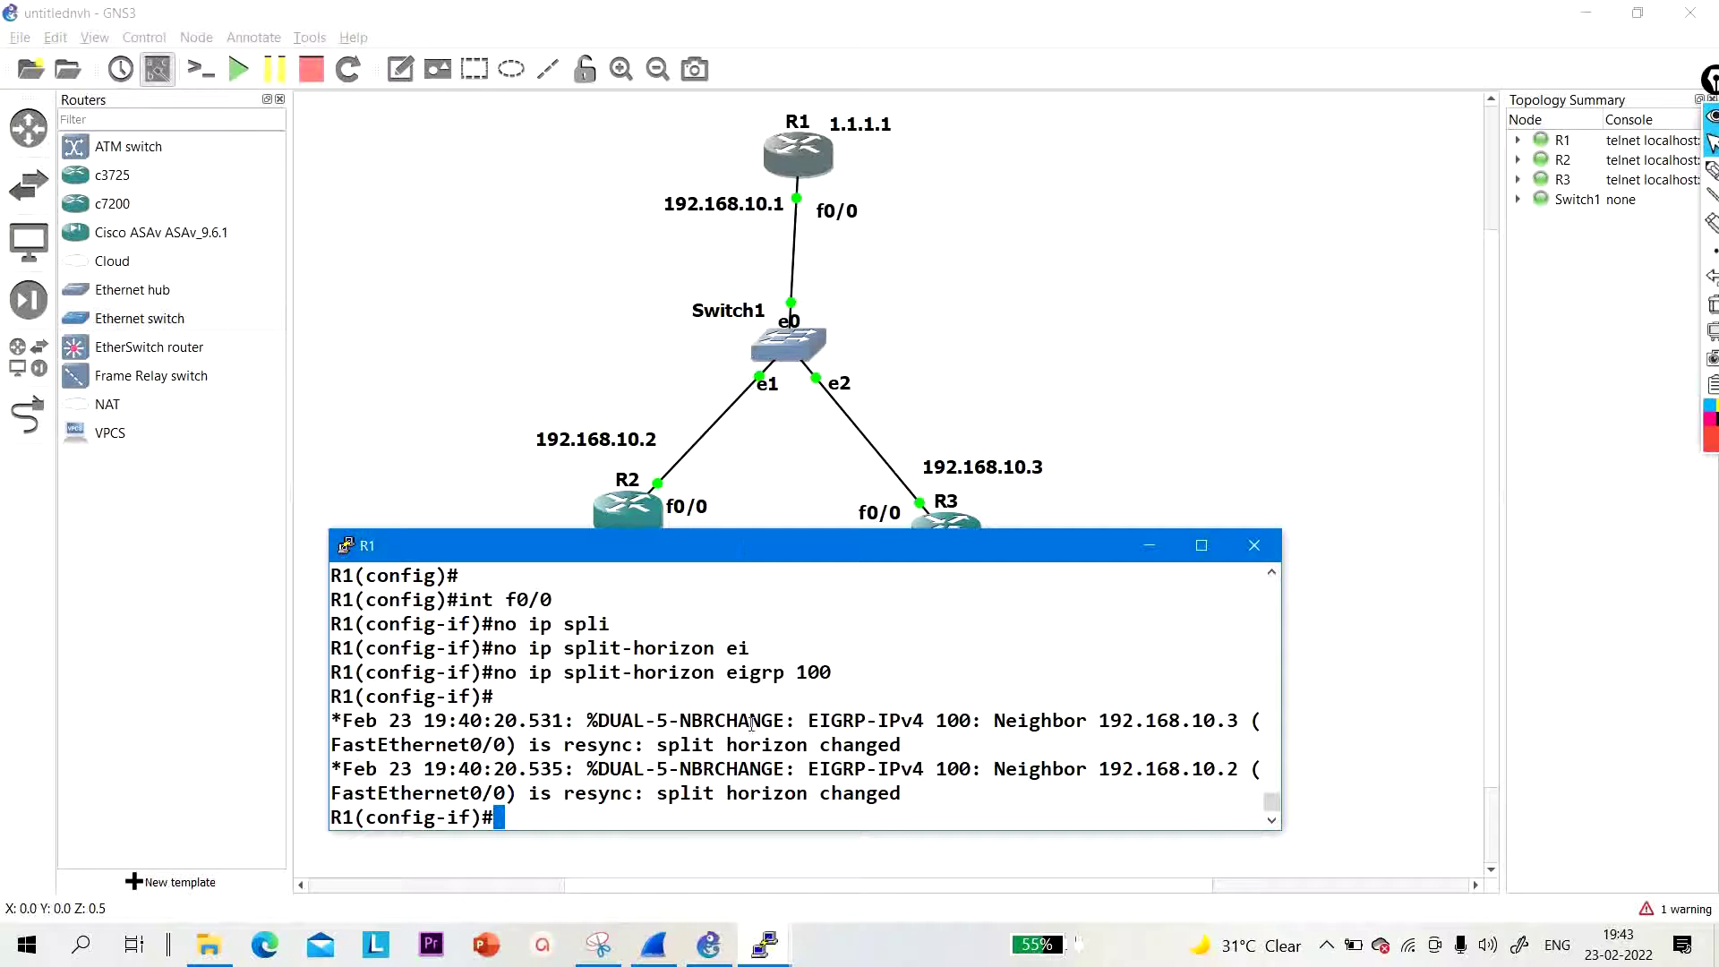
pyautogui.press('Return')
pyautogui.press('Return')
pyautogui.press('Return')
pyautogui.press('Return')
pyautogui.press('Return')
pyautogui.press('Return')
pyautogui.press('Return')
pyautogui.press('Return')
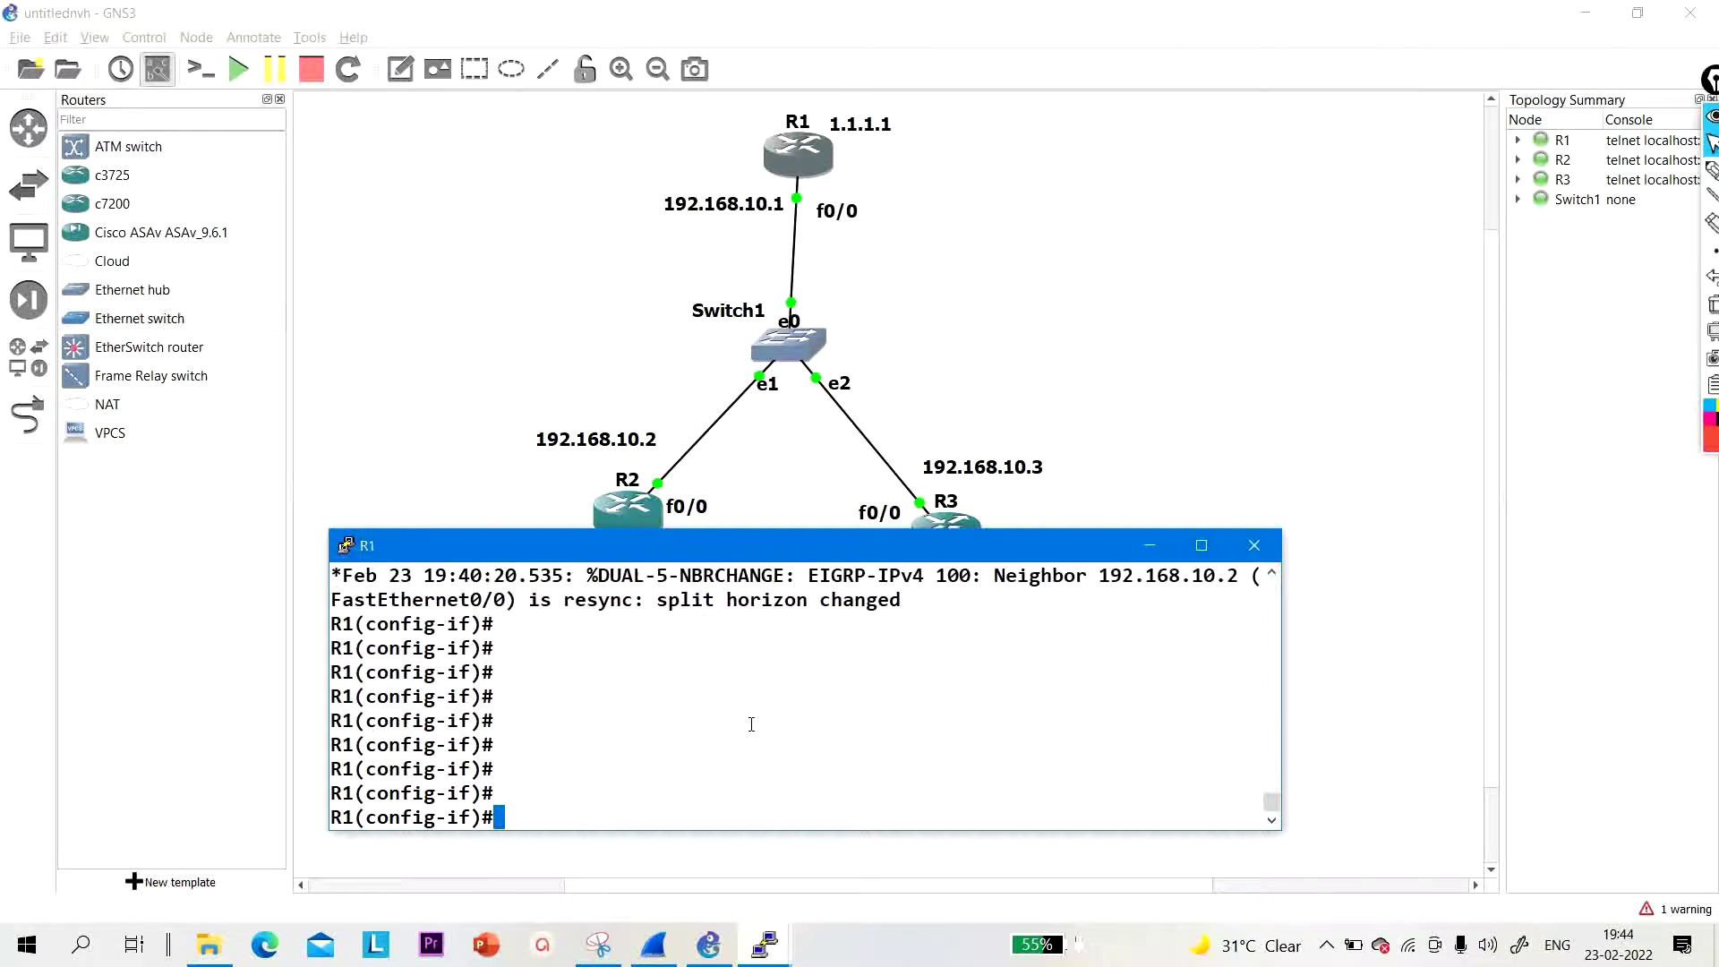
pyautogui.write('ip nex')
pyautogui.press('Tab')
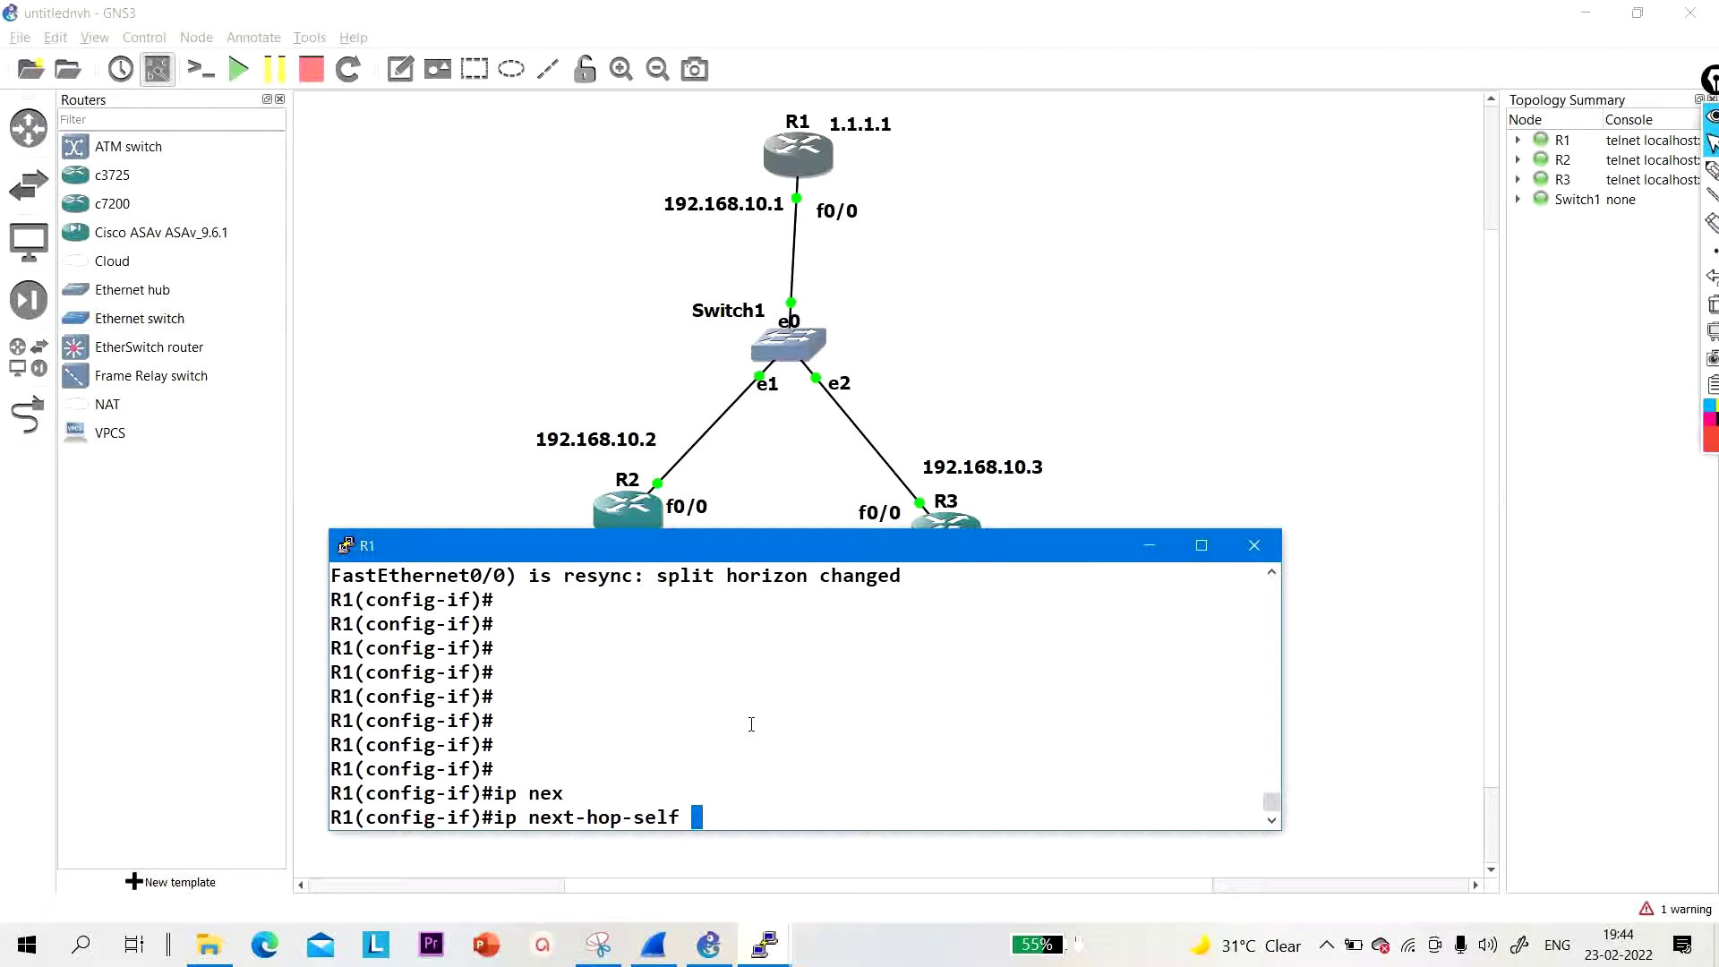
pyautogui.write('ei')
pyautogui.press('Tab')
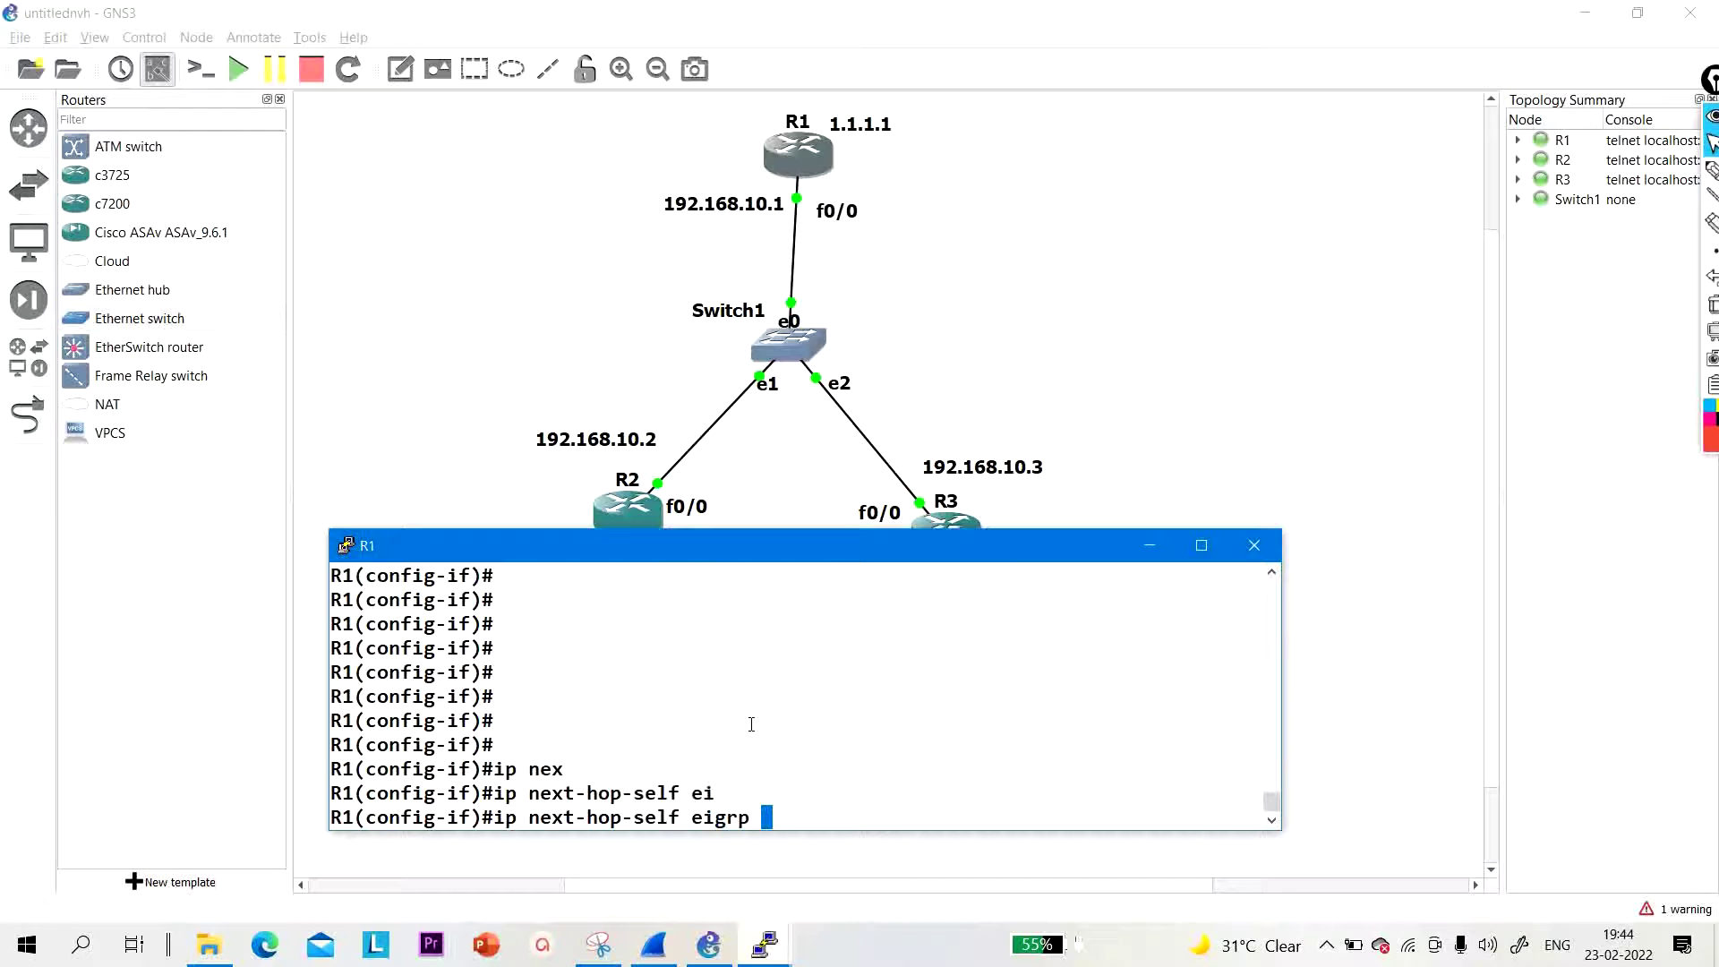
pyautogui.write('100')
pyautogui.moveTo(810, 817); pyautogui.dragTo(504, 818)
pyautogui.click(512, 817)
pyautogui.press('Left')
pyautogui.press('Left')
pyautogui.press('Left')
pyautogui.press('Left')
pyautogui.press('Left')
pyautogui.press('Left')
pyautogui.press('Left')
pyautogui.press('Left')
pyautogui.press('Left')
pyautogui.press('Left')
pyautogui.press('Left')
pyautogui.press('Left')
pyautogui.press('Left')
pyautogui.press('Left')
pyautogui.press('Left')
pyautogui.press('Left')
pyautogui.press('Left')
pyautogui.press('Left')
pyautogui.press('Left')
pyautogui.press('Left')
pyautogui.press('Left')
pyautogui.press('Left')
pyautogui.press('Left')
pyautogui.write('no')
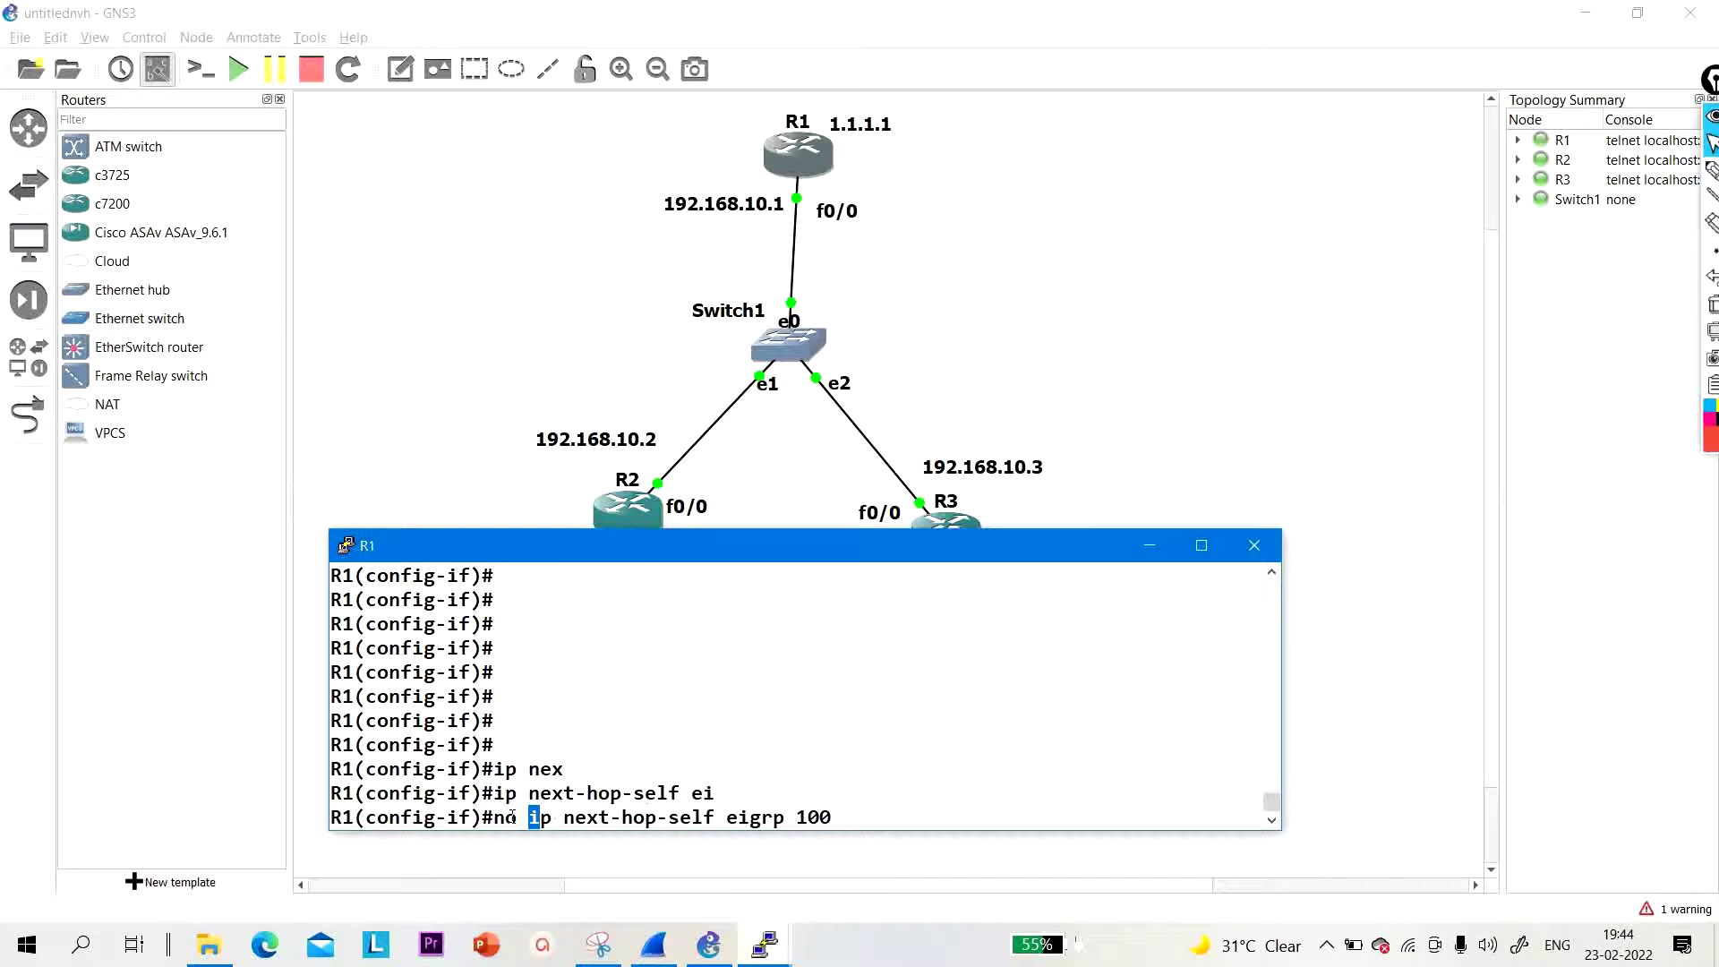
pyautogui.press('Return')
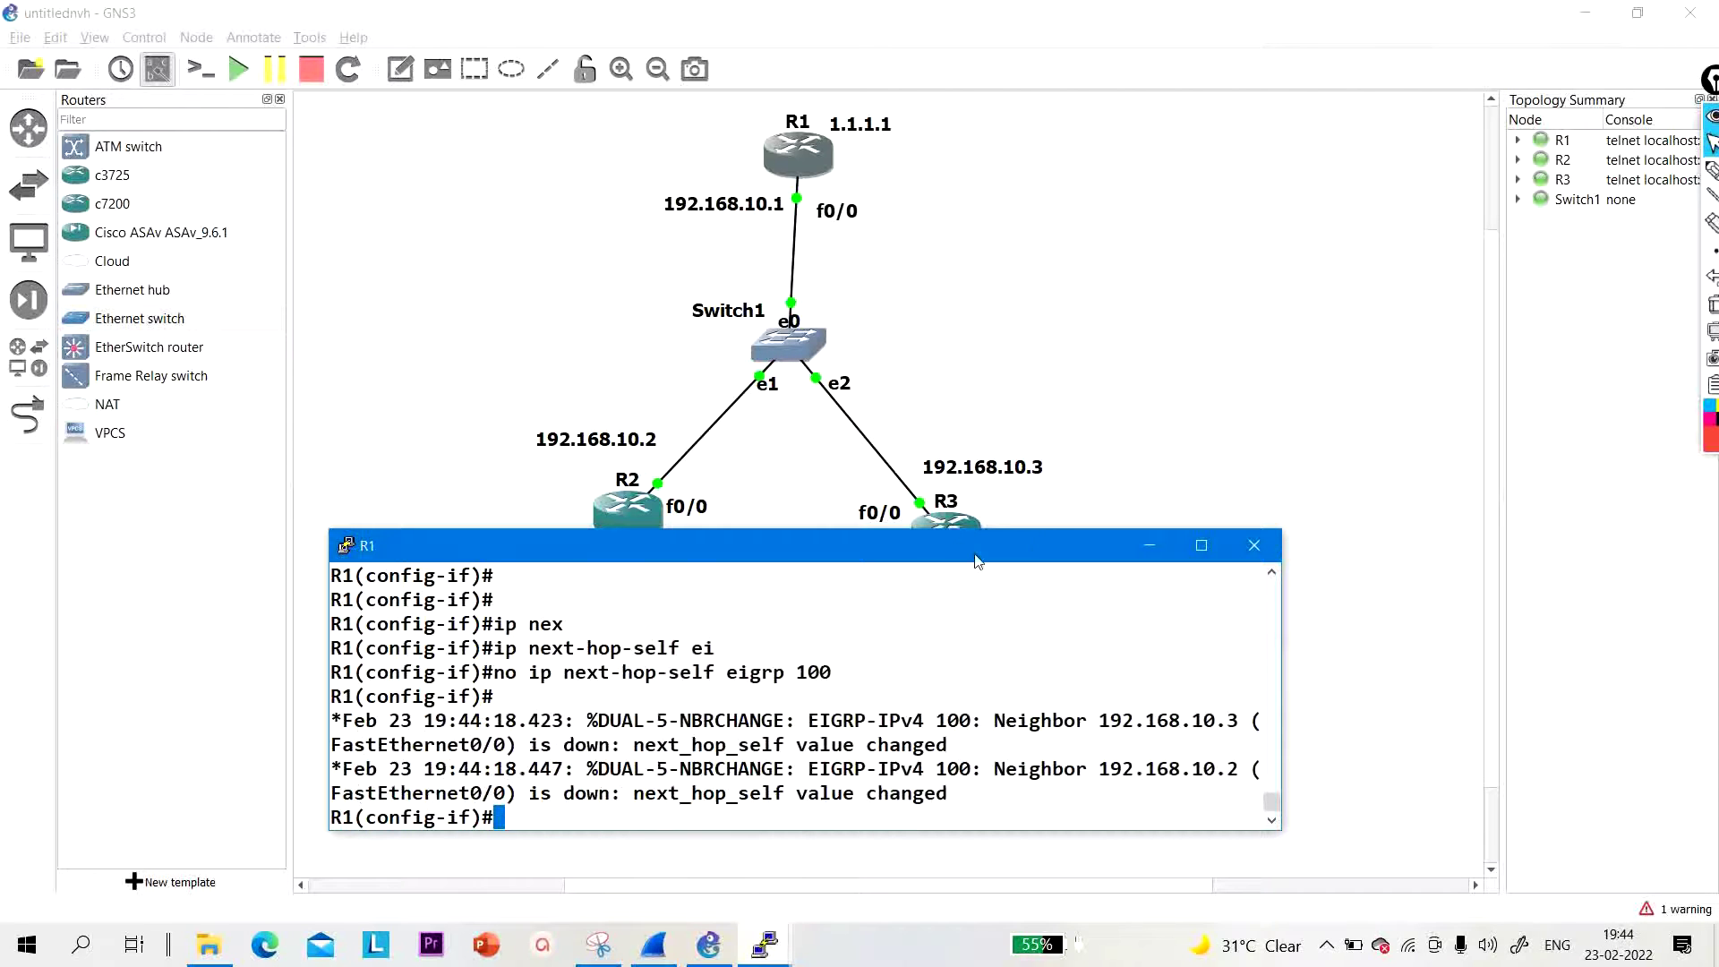
# Step: Hide R1's console, run "traceroute 2.2.2.2" on R3, and examine the hop addresses
pyautogui.click(1154, 548)
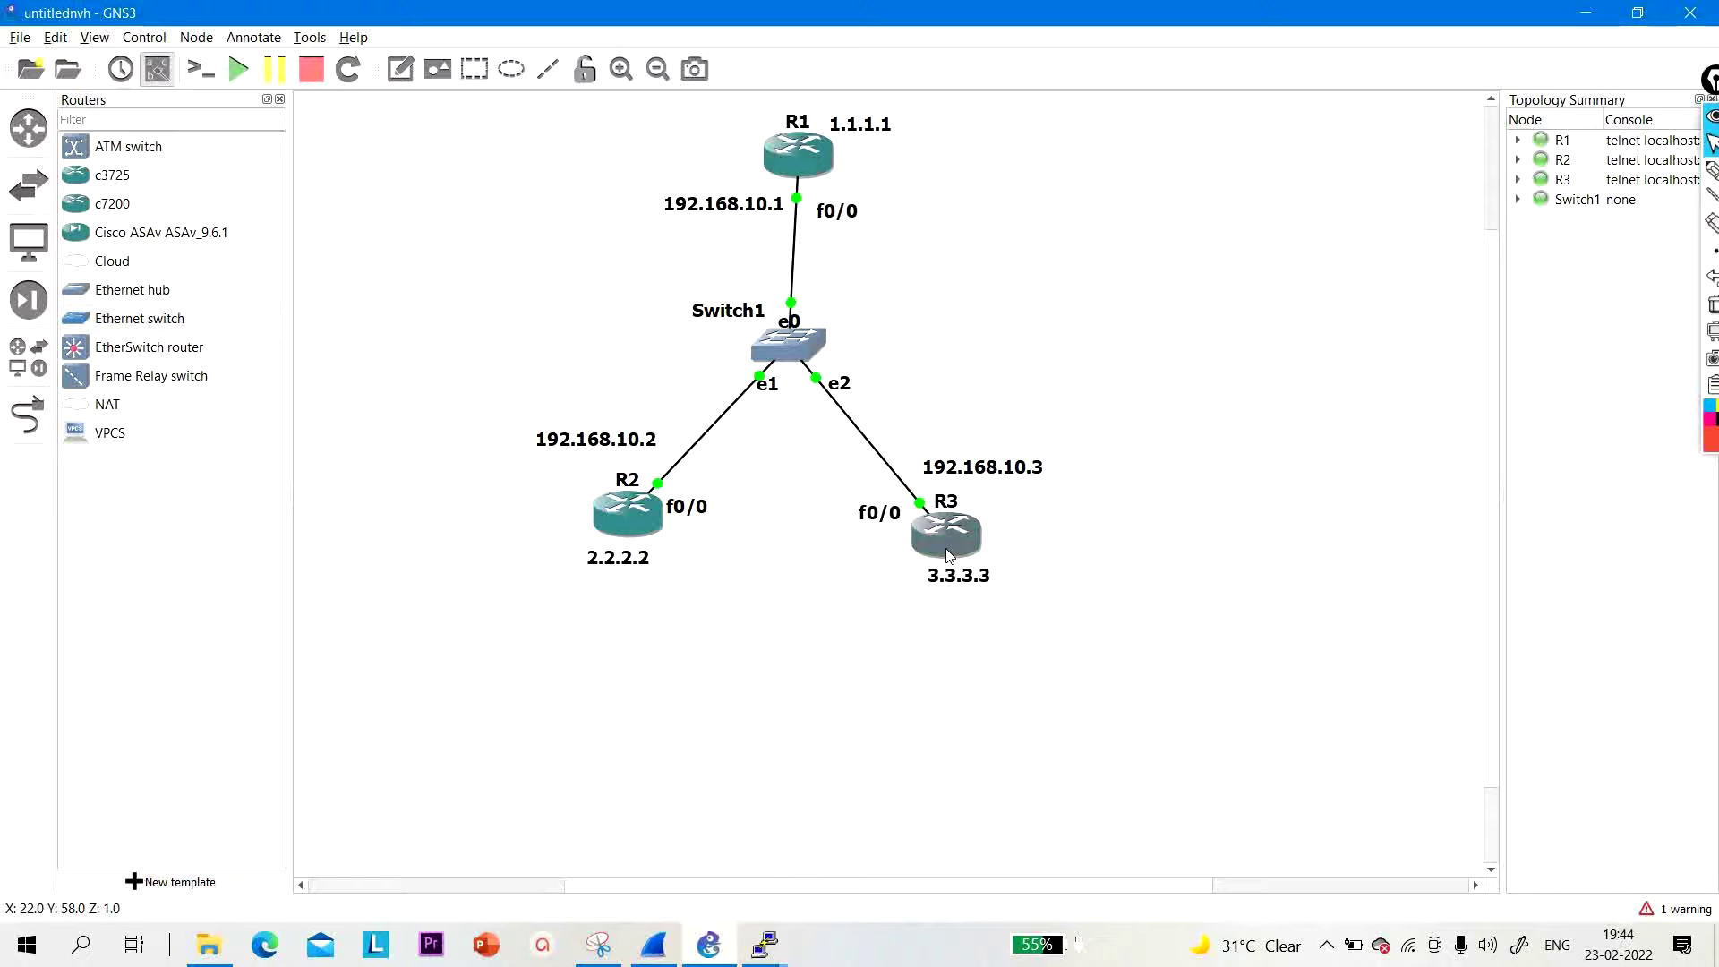
pyautogui.doubleClick(950, 555)
pyautogui.moveTo(923, 487); pyautogui.dragTo(847, 231)
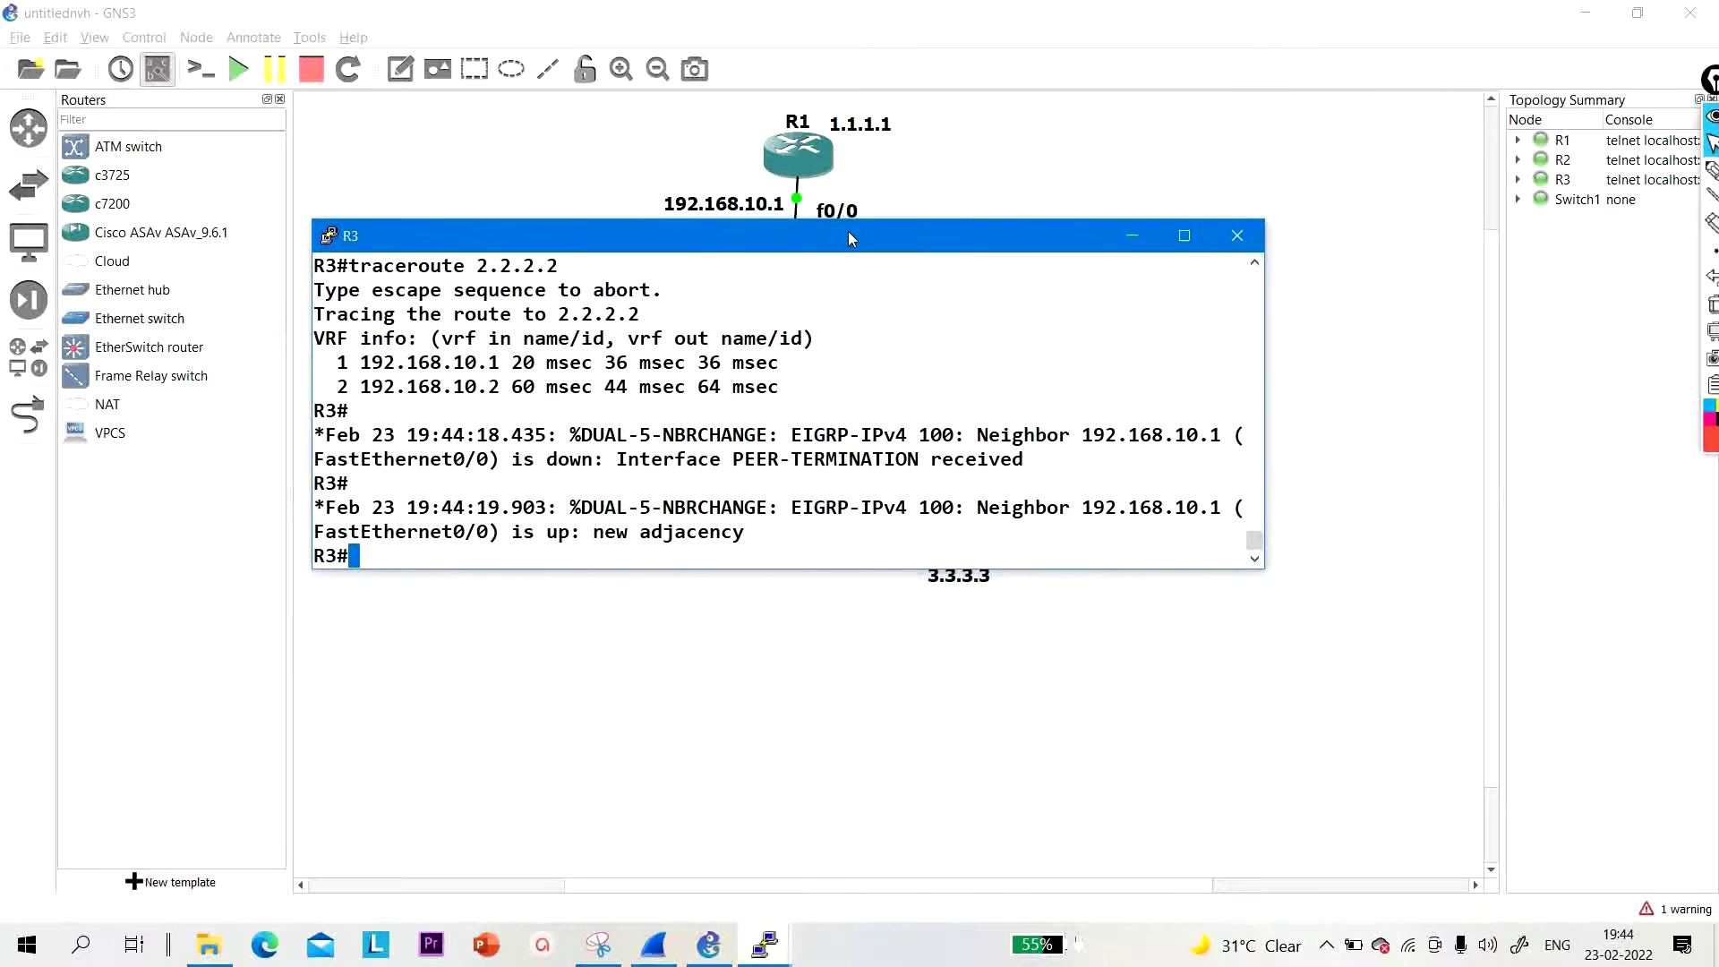
pyautogui.press('Return')
pyautogui.press('Return')
pyautogui.press('Return')
pyautogui.press('Return')
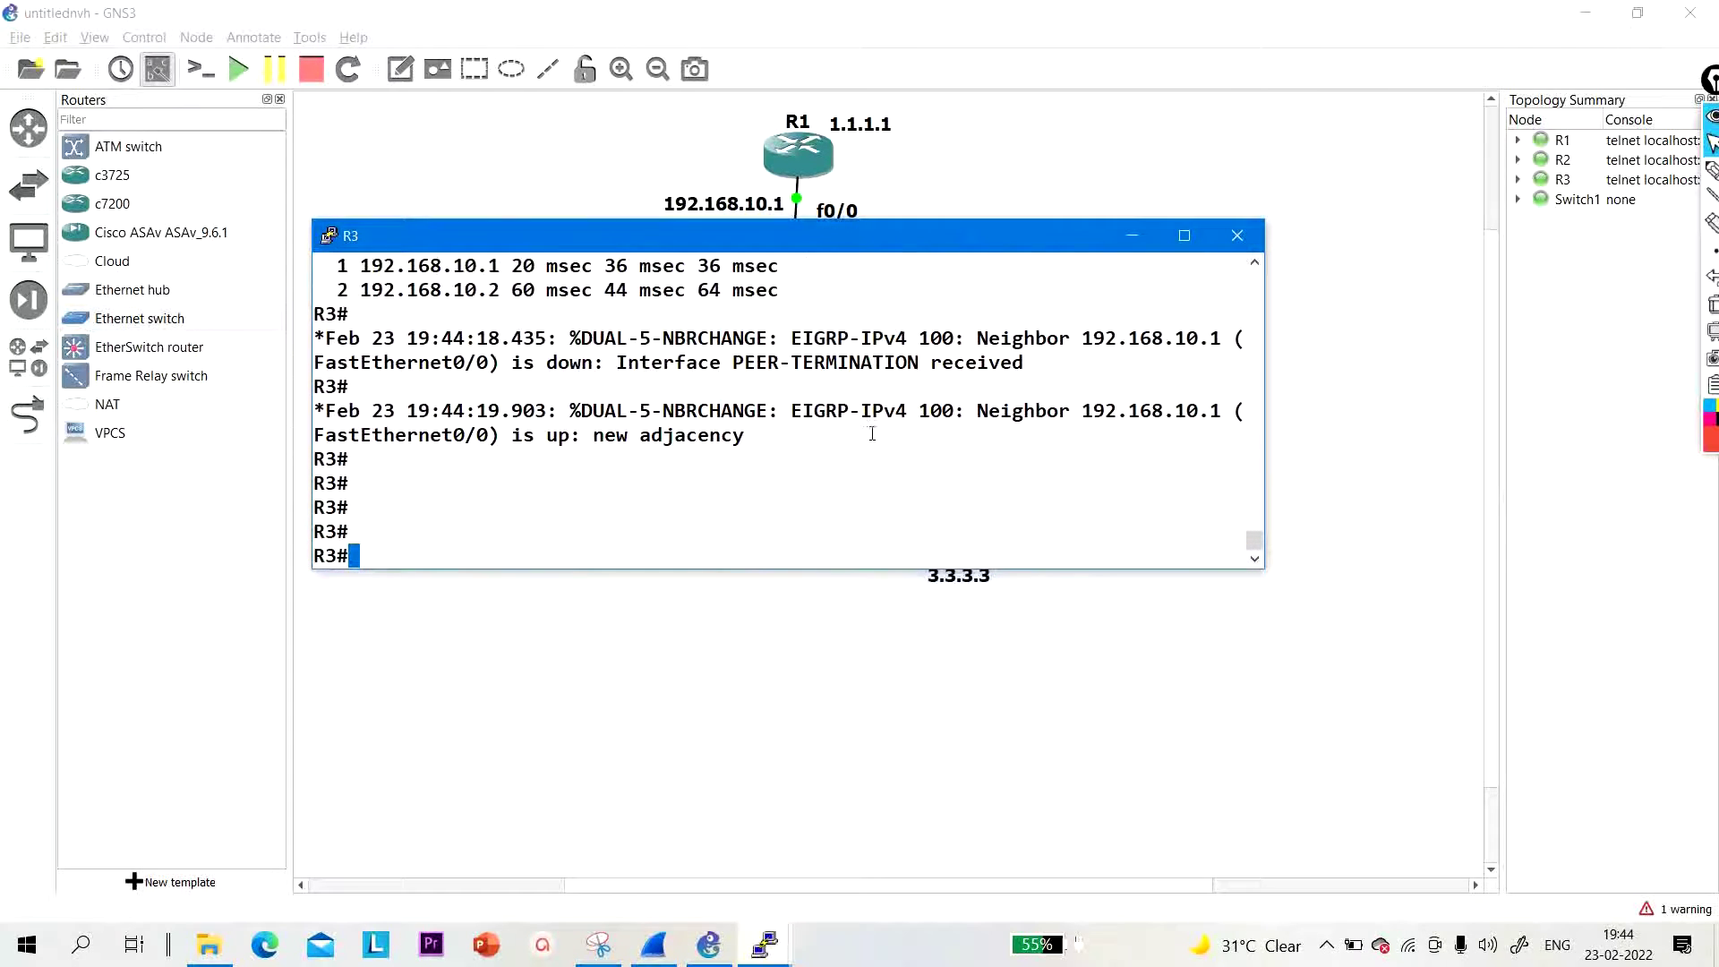
pyautogui.press('Return')
pyautogui.press('Return')
pyautogui.press('Return')
pyautogui.press('Up')
pyautogui.press('Return')
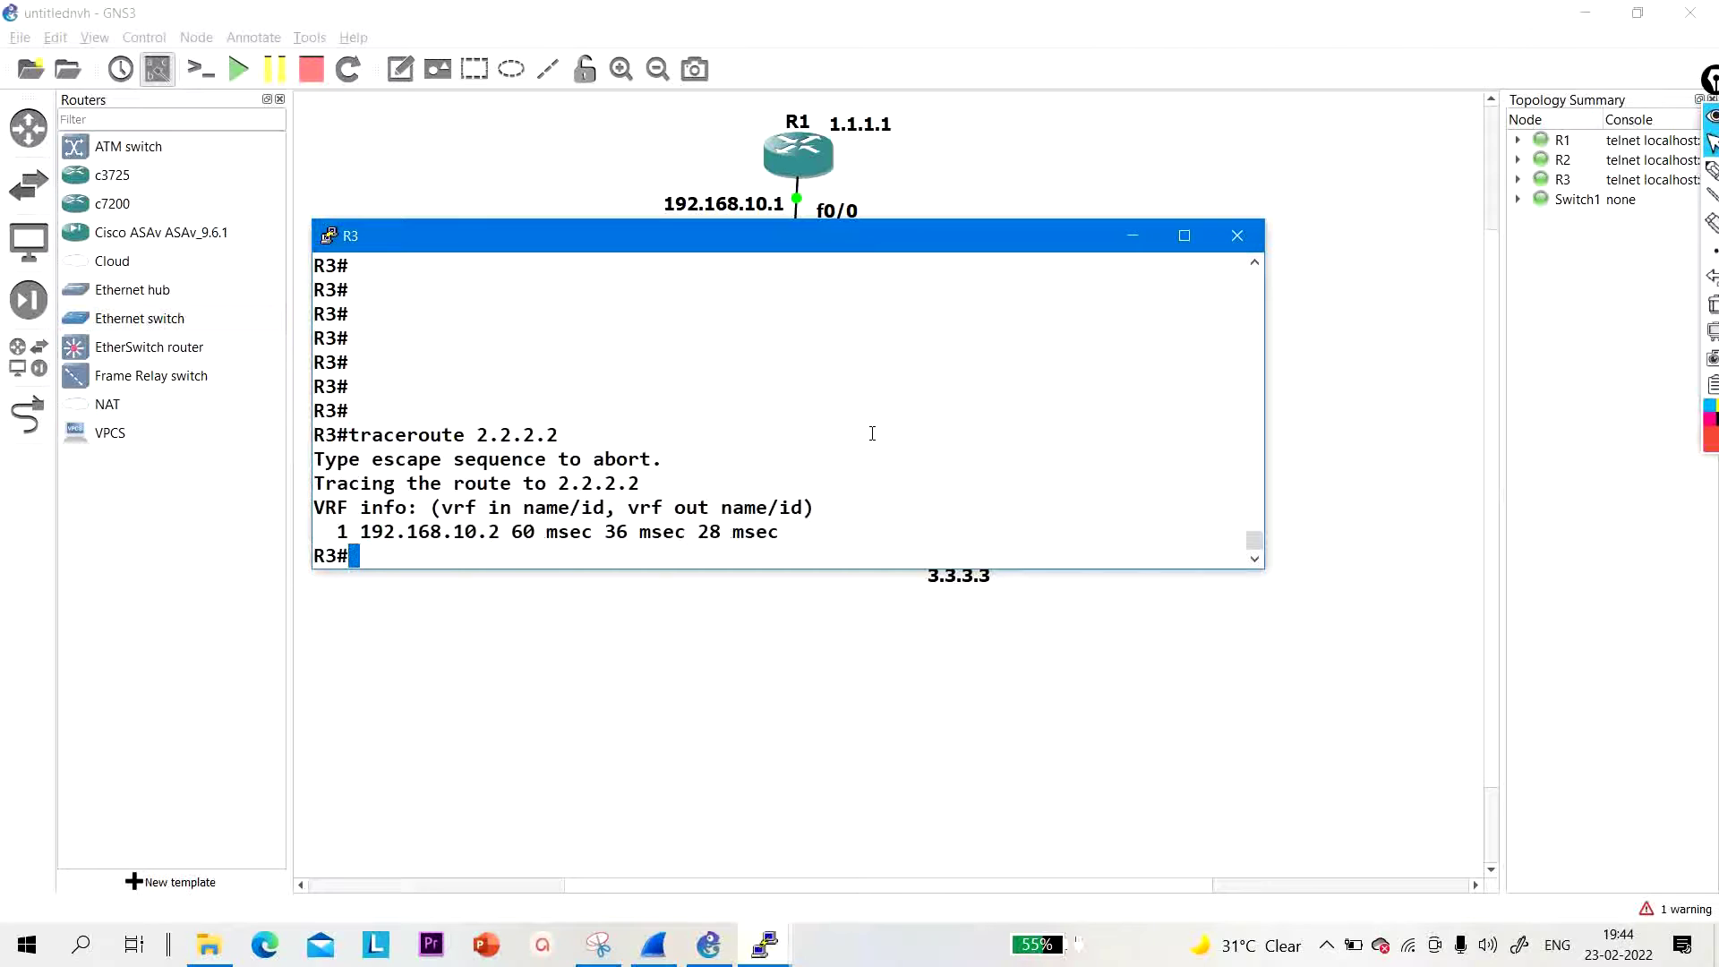
pyautogui.press('Return')
pyautogui.press('Return')
pyautogui.press('Return')
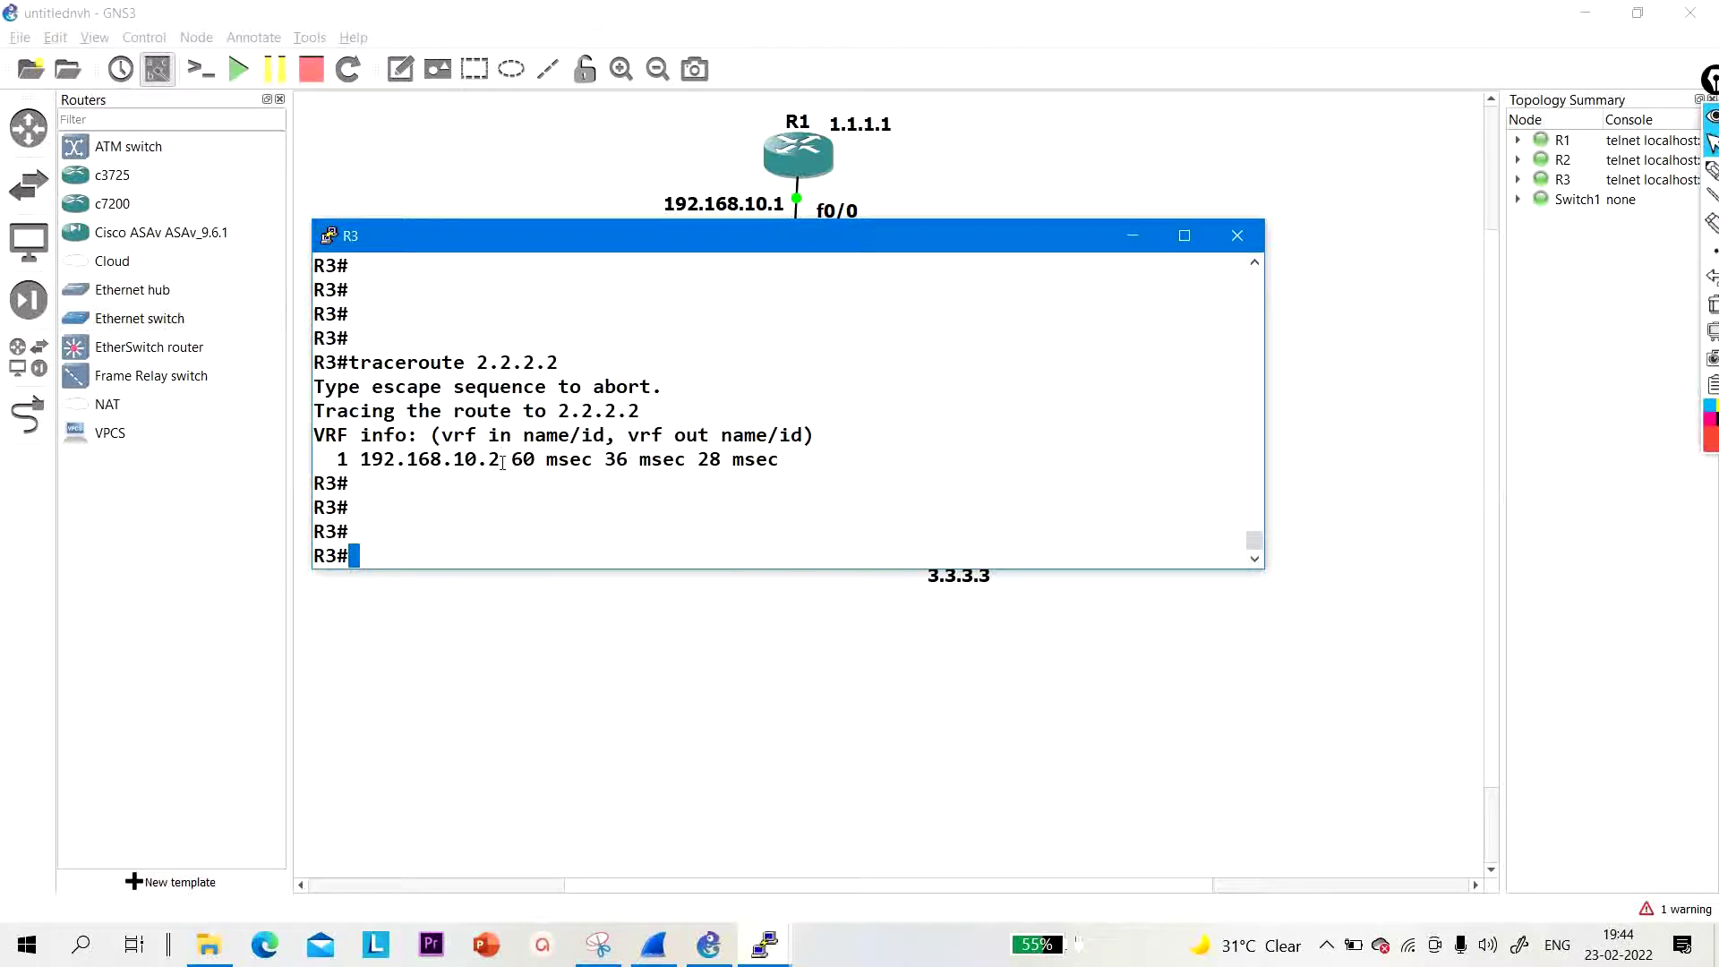
pyautogui.moveTo(502, 463); pyautogui.dragTo(433, 499)
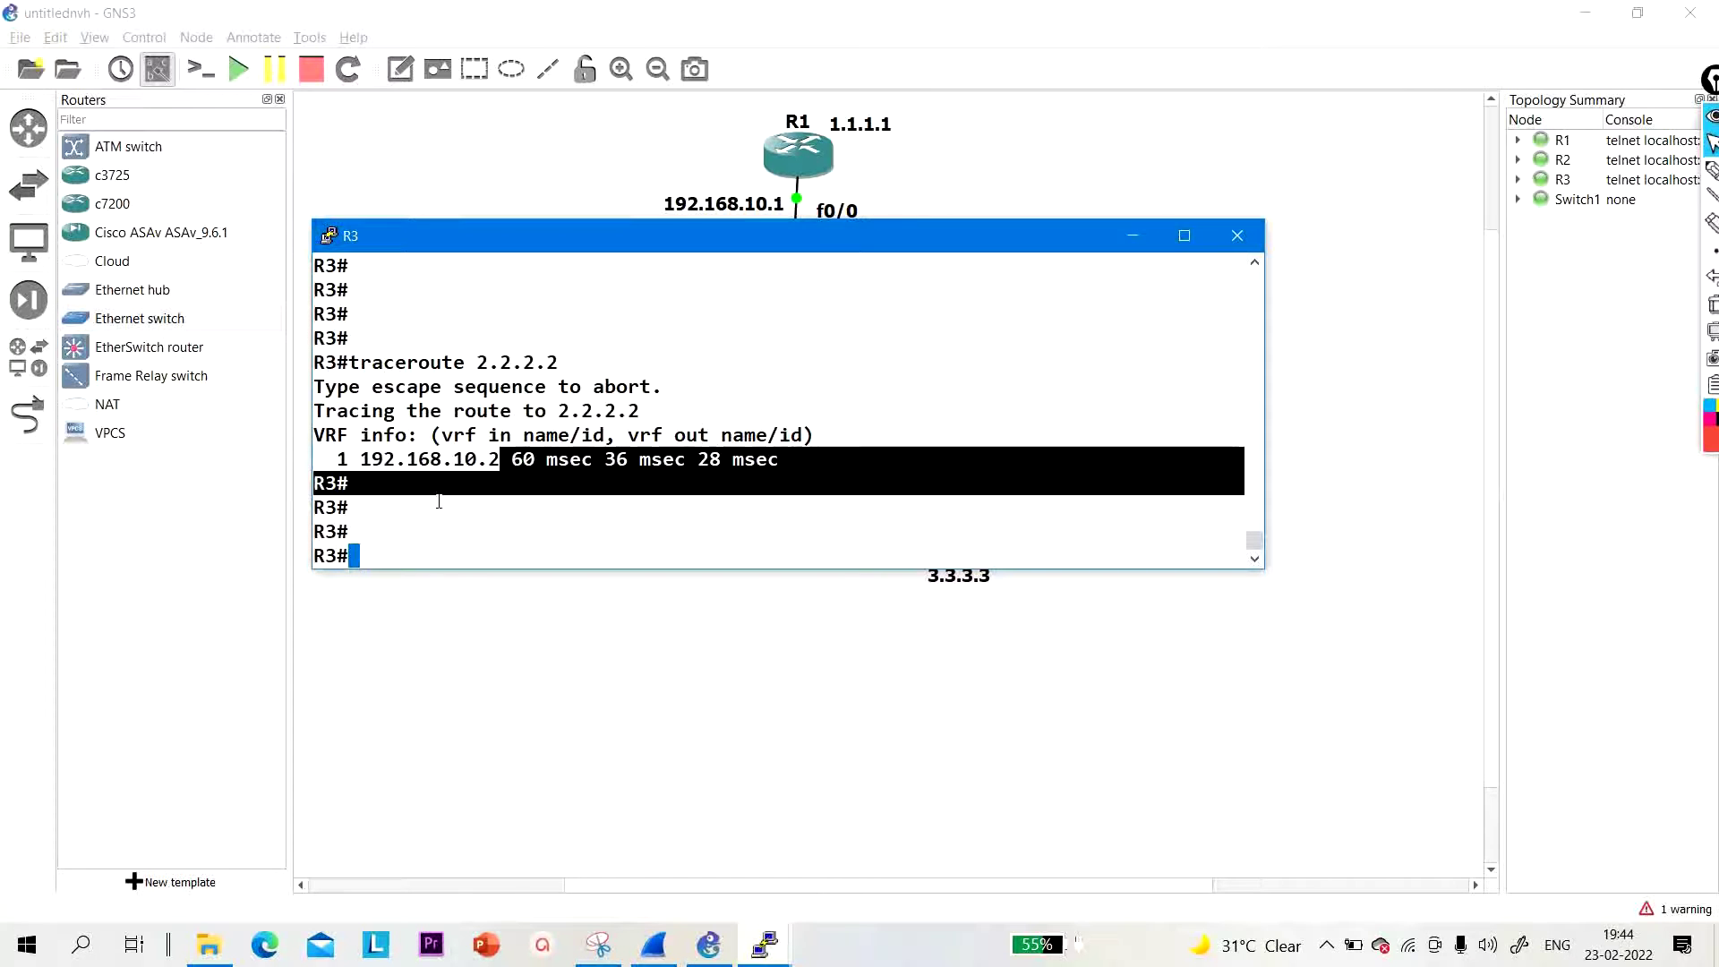
pyautogui.click(434, 498)
# Step: Run "show ip route eigrp" on R3 and highlight the next hop of the 2.2.2.2 route
pyautogui.press('Return')
pyautogui.press('Return')
pyautogui.press('Return')
pyautogui.write('sh')
pyautogui.press('Tab')
pyautogui.write('ip ro')
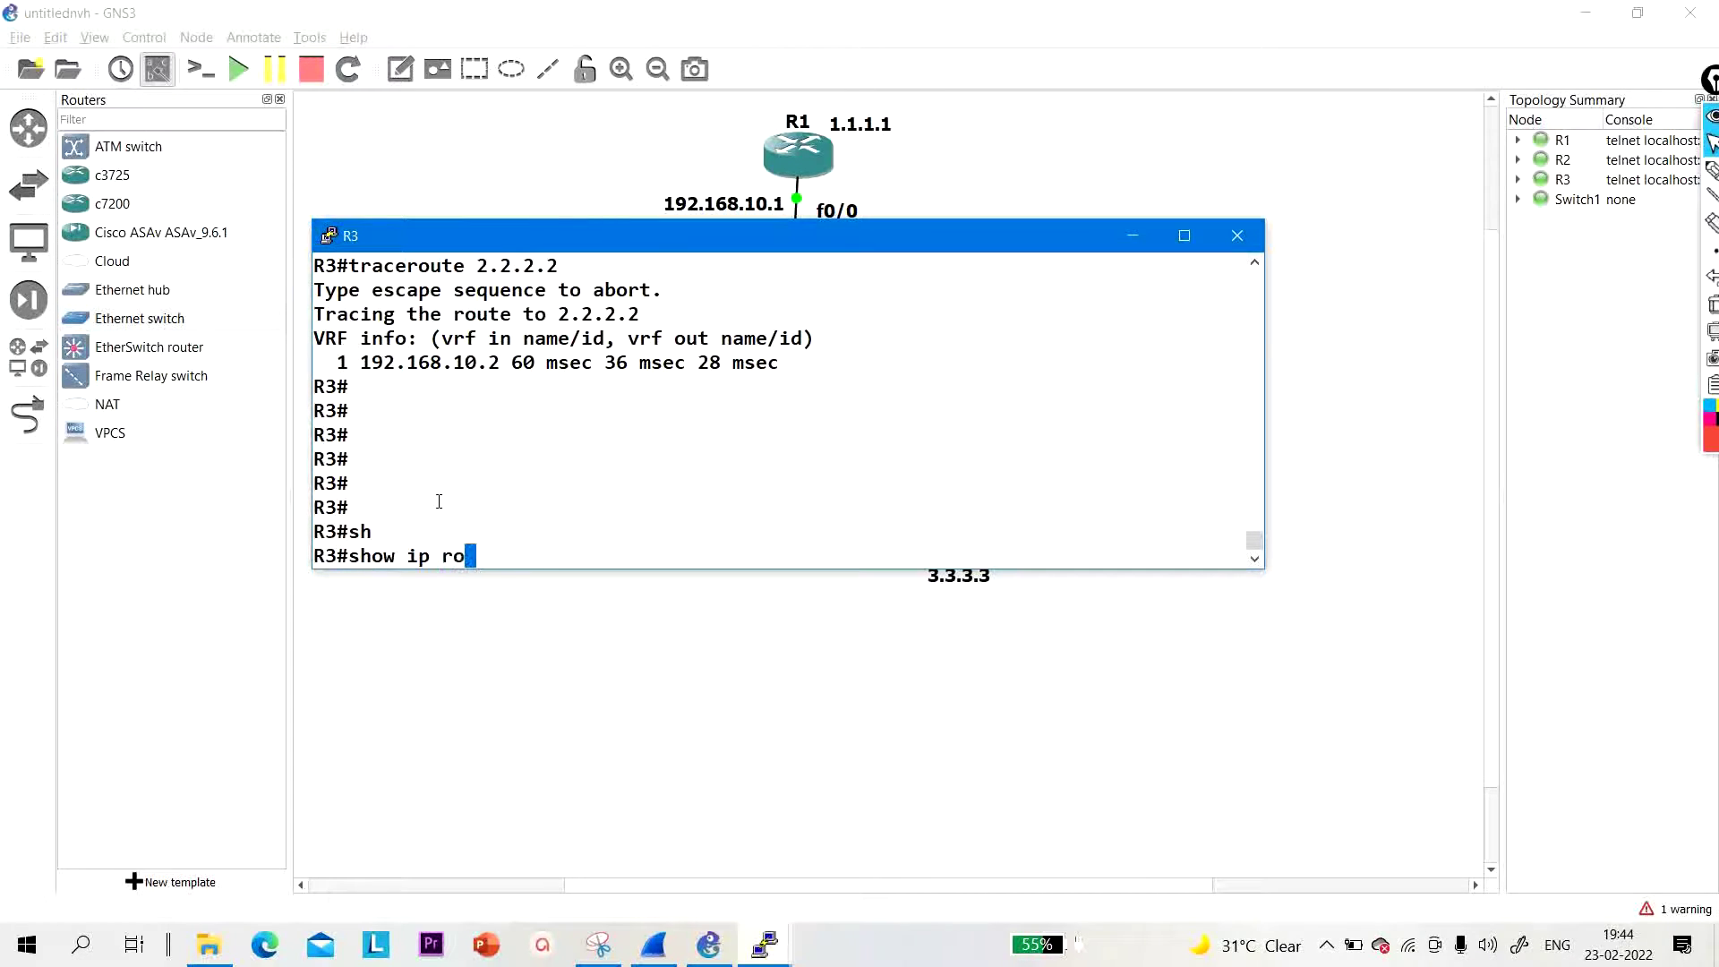
pyautogui.press('Tab')
pyautogui.write('ei')
pyautogui.press('Tab')
pyautogui.press('Return')
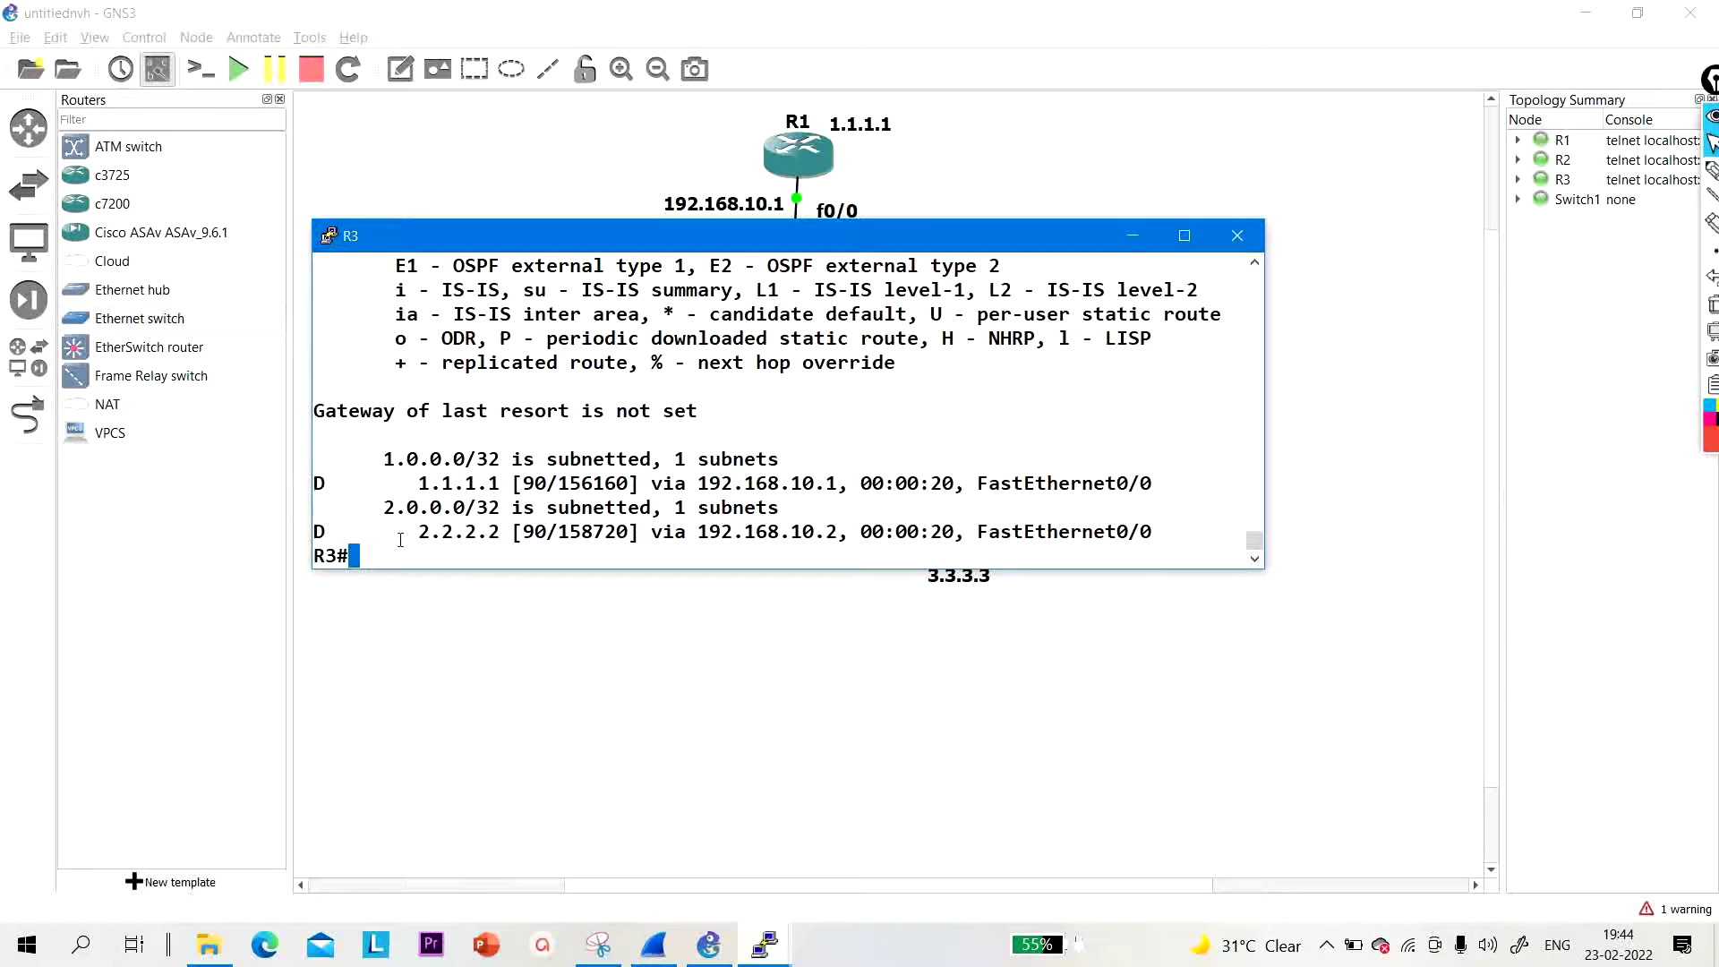
pyautogui.moveTo(400, 539); pyautogui.dragTo(759, 531)
pyautogui.doubleClick(760, 532)
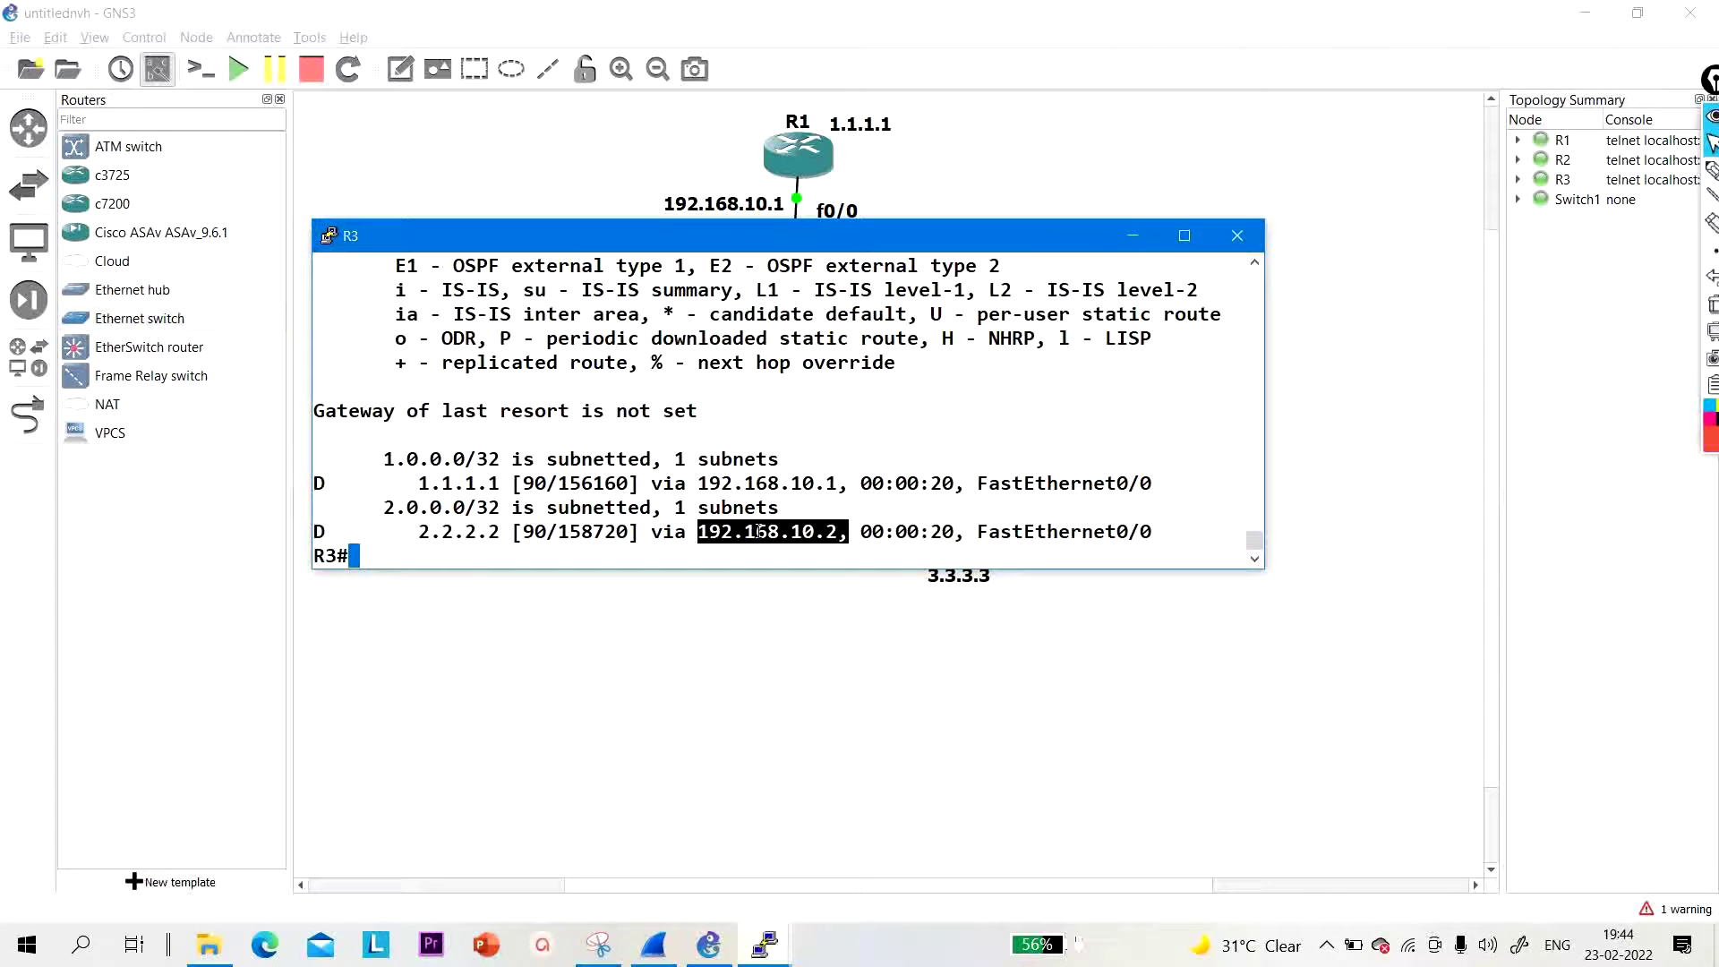
# Step: Hide R3's console and run "show ip route eigrp" in R2's console
pyautogui.click(1132, 236)
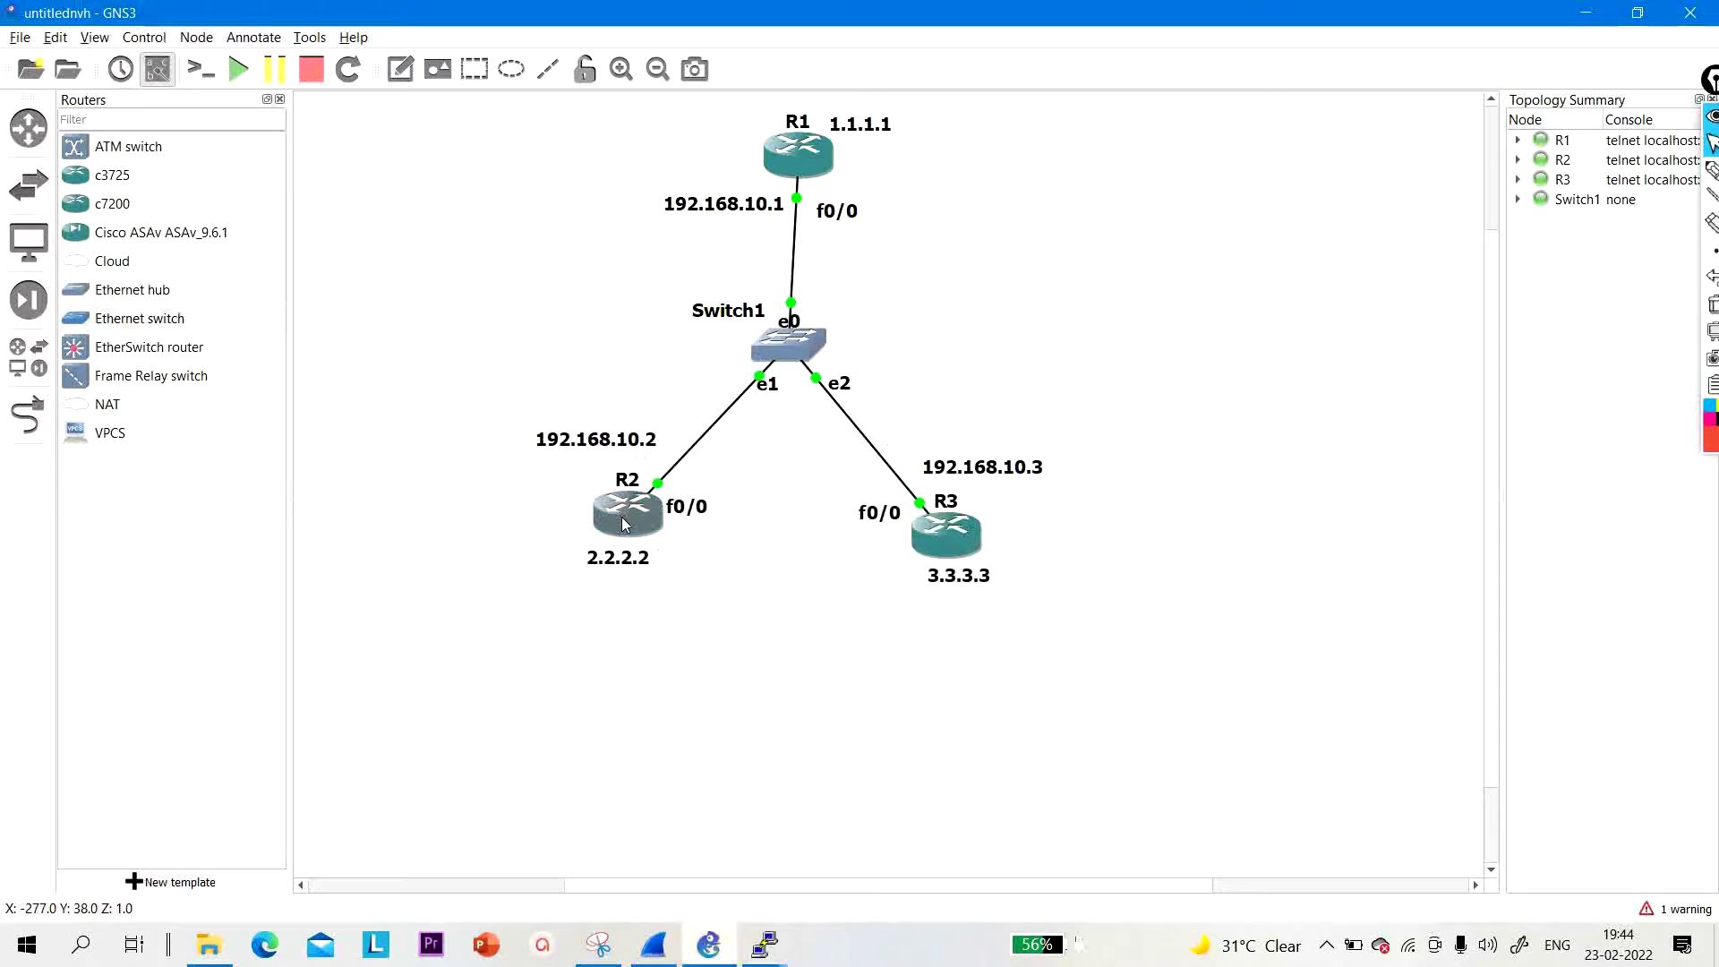
pyautogui.doubleClick(624, 525)
pyautogui.press('Return')
pyautogui.press('Return')
pyautogui.press('Return')
pyautogui.press('Return')
pyautogui.press('Return')
pyautogui.press('Return')
pyautogui.press('Return')
pyautogui.press('Return')
pyautogui.press('Return')
pyautogui.press('Return')
pyautogui.press('Return')
pyautogui.press('Return')
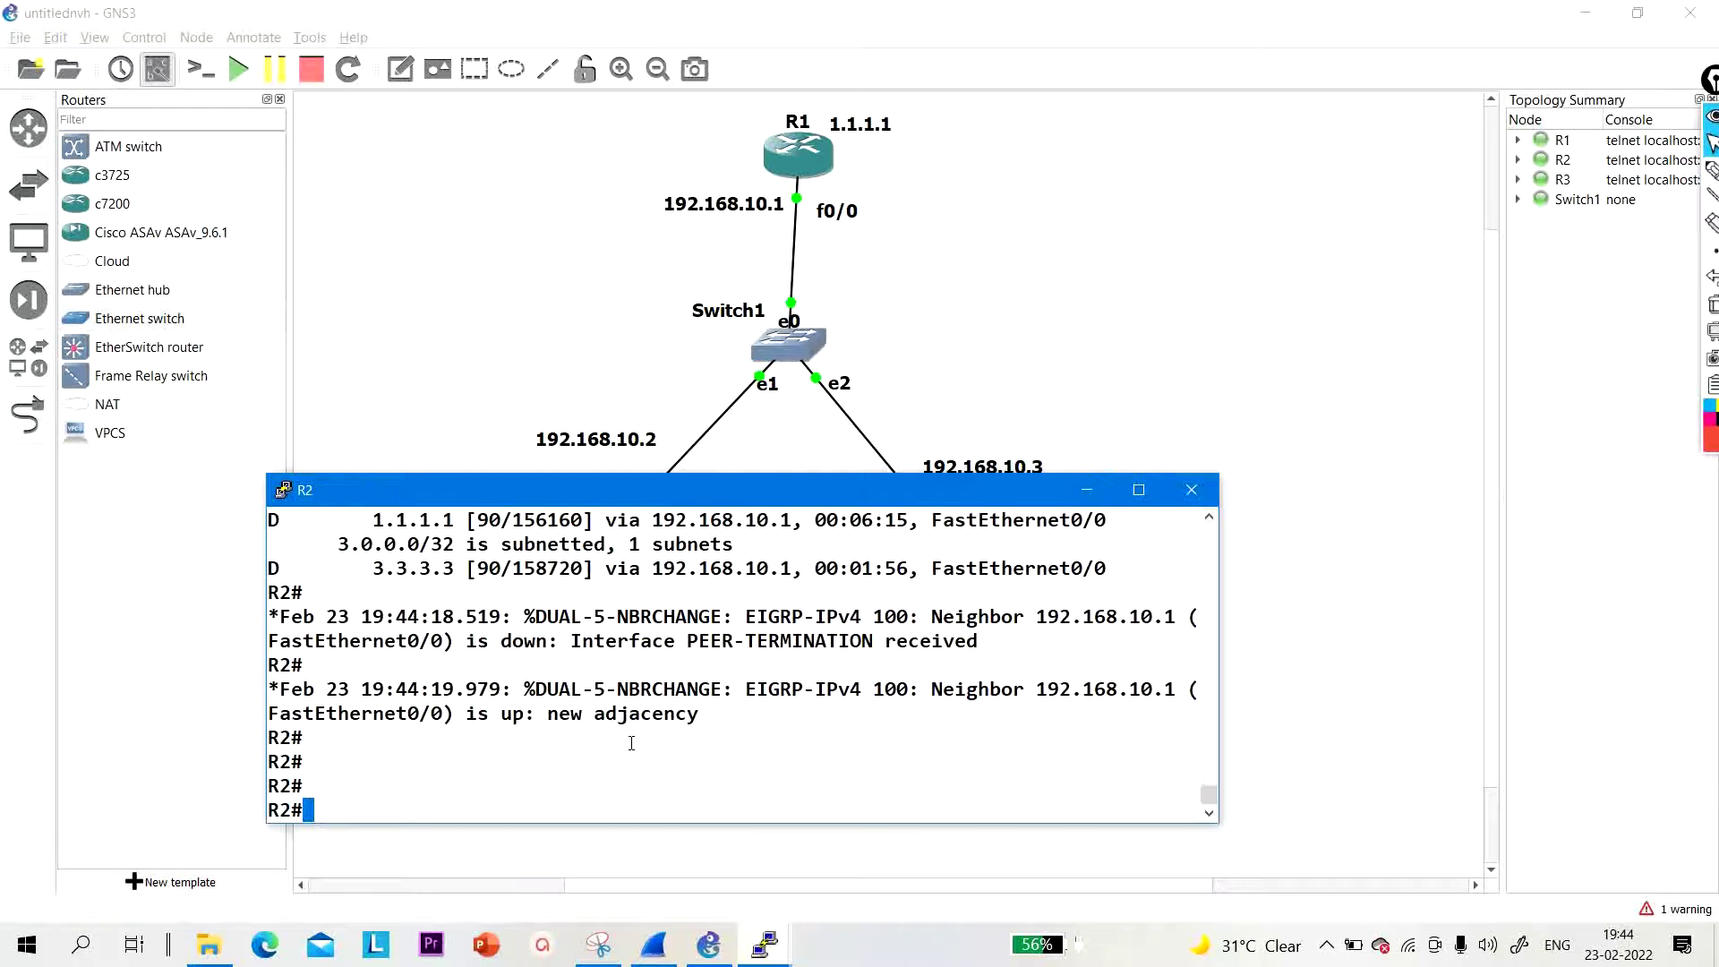
pyautogui.write('s')
pyautogui.press('BackSpace')
pyautogui.press('BackSpace')
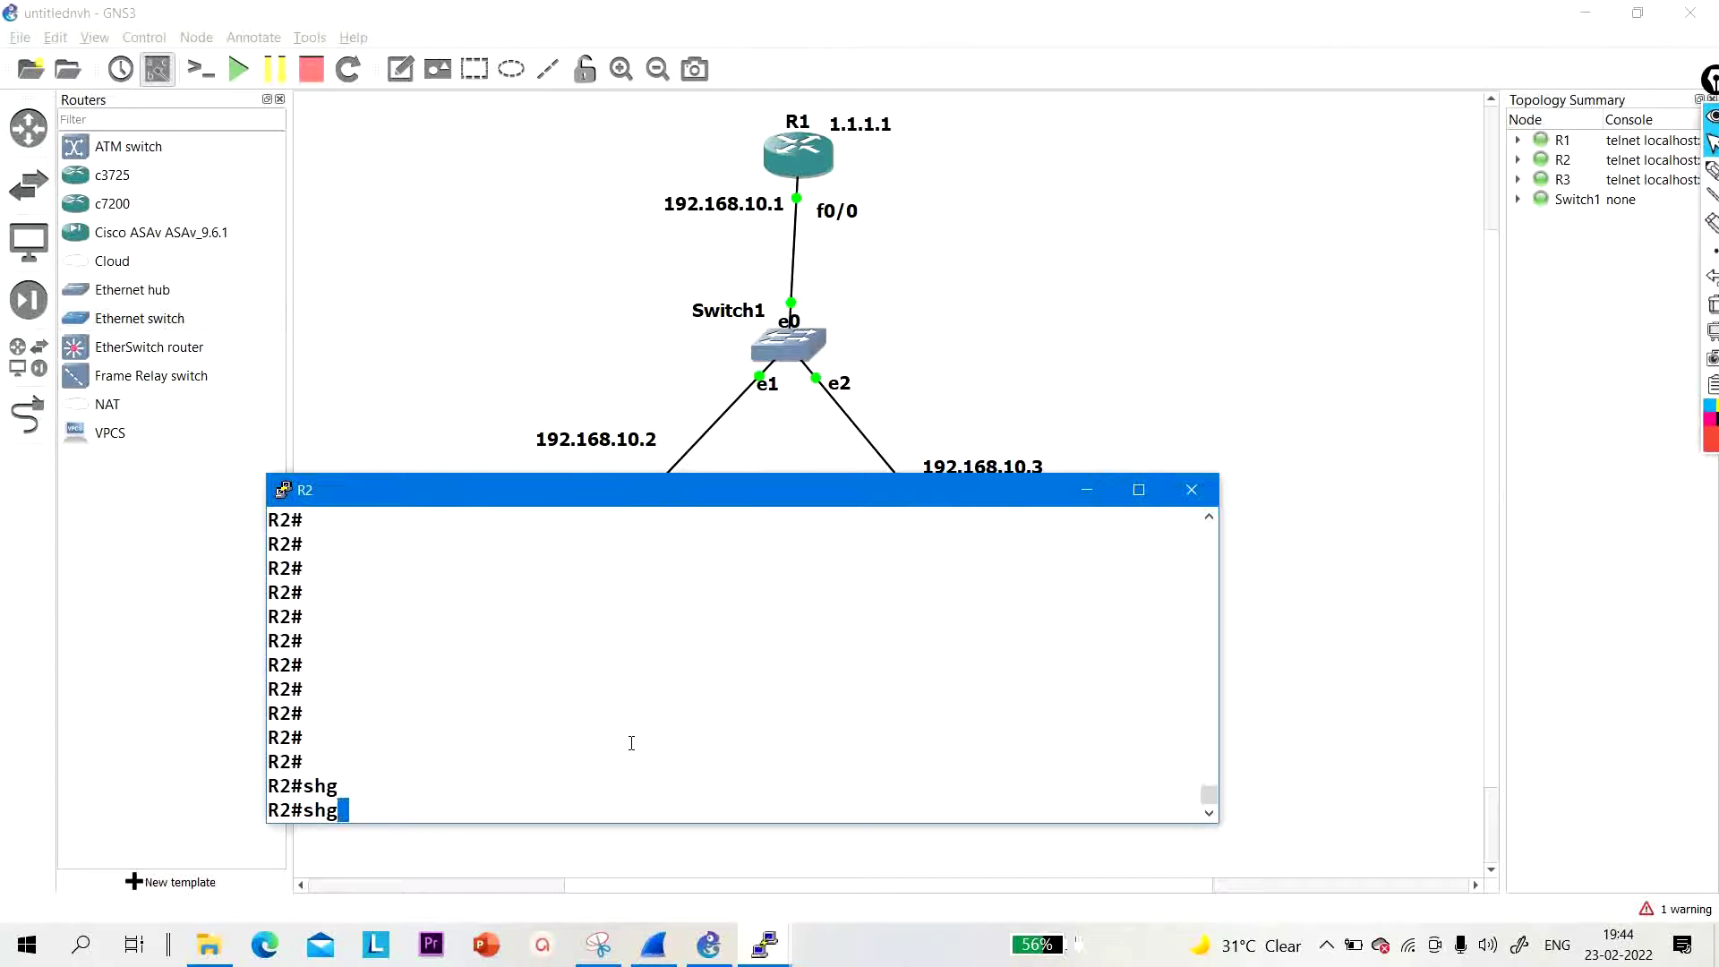
pyautogui.press('Tab')
pyautogui.write('ip ei')
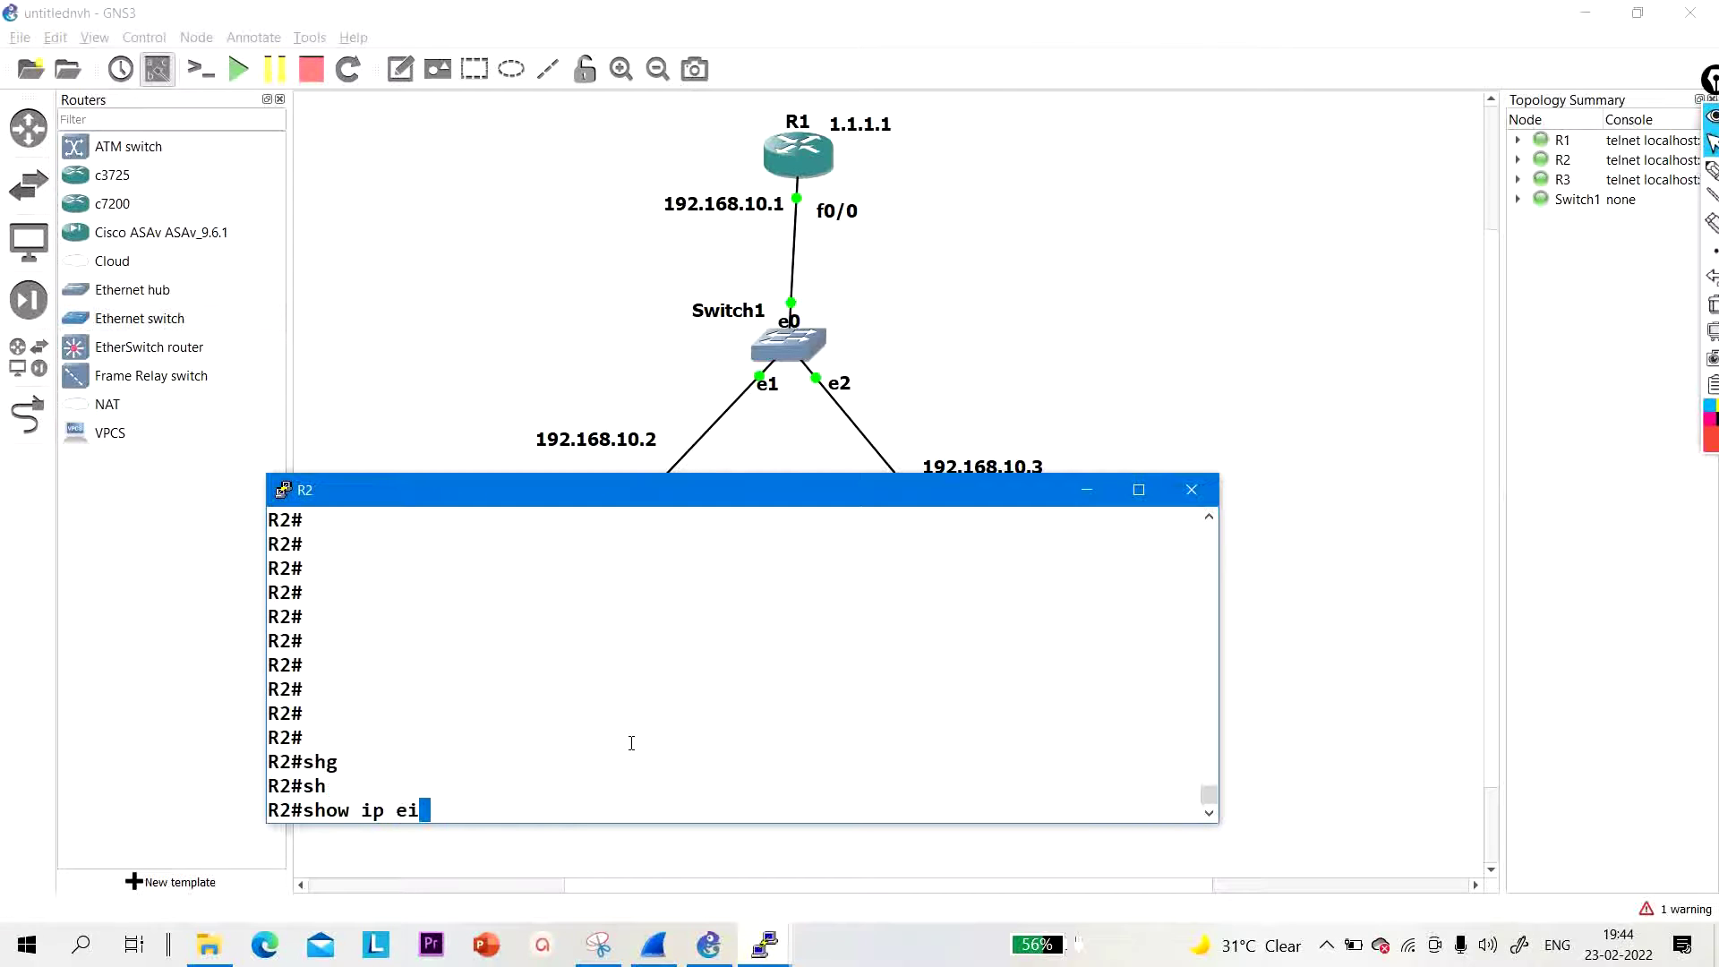
pyautogui.press('Tab')
pyautogui.press('BackSpace')
pyautogui.press('BackSpace')
pyautogui.press('BackSpace')
pyautogui.press('BackSpace')
pyautogui.press('BackSpace')
pyautogui.press('BackSpace')
pyautogui.press('BackSpace')
pyautogui.press('BackSpace')
pyautogui.press('BackSpace')
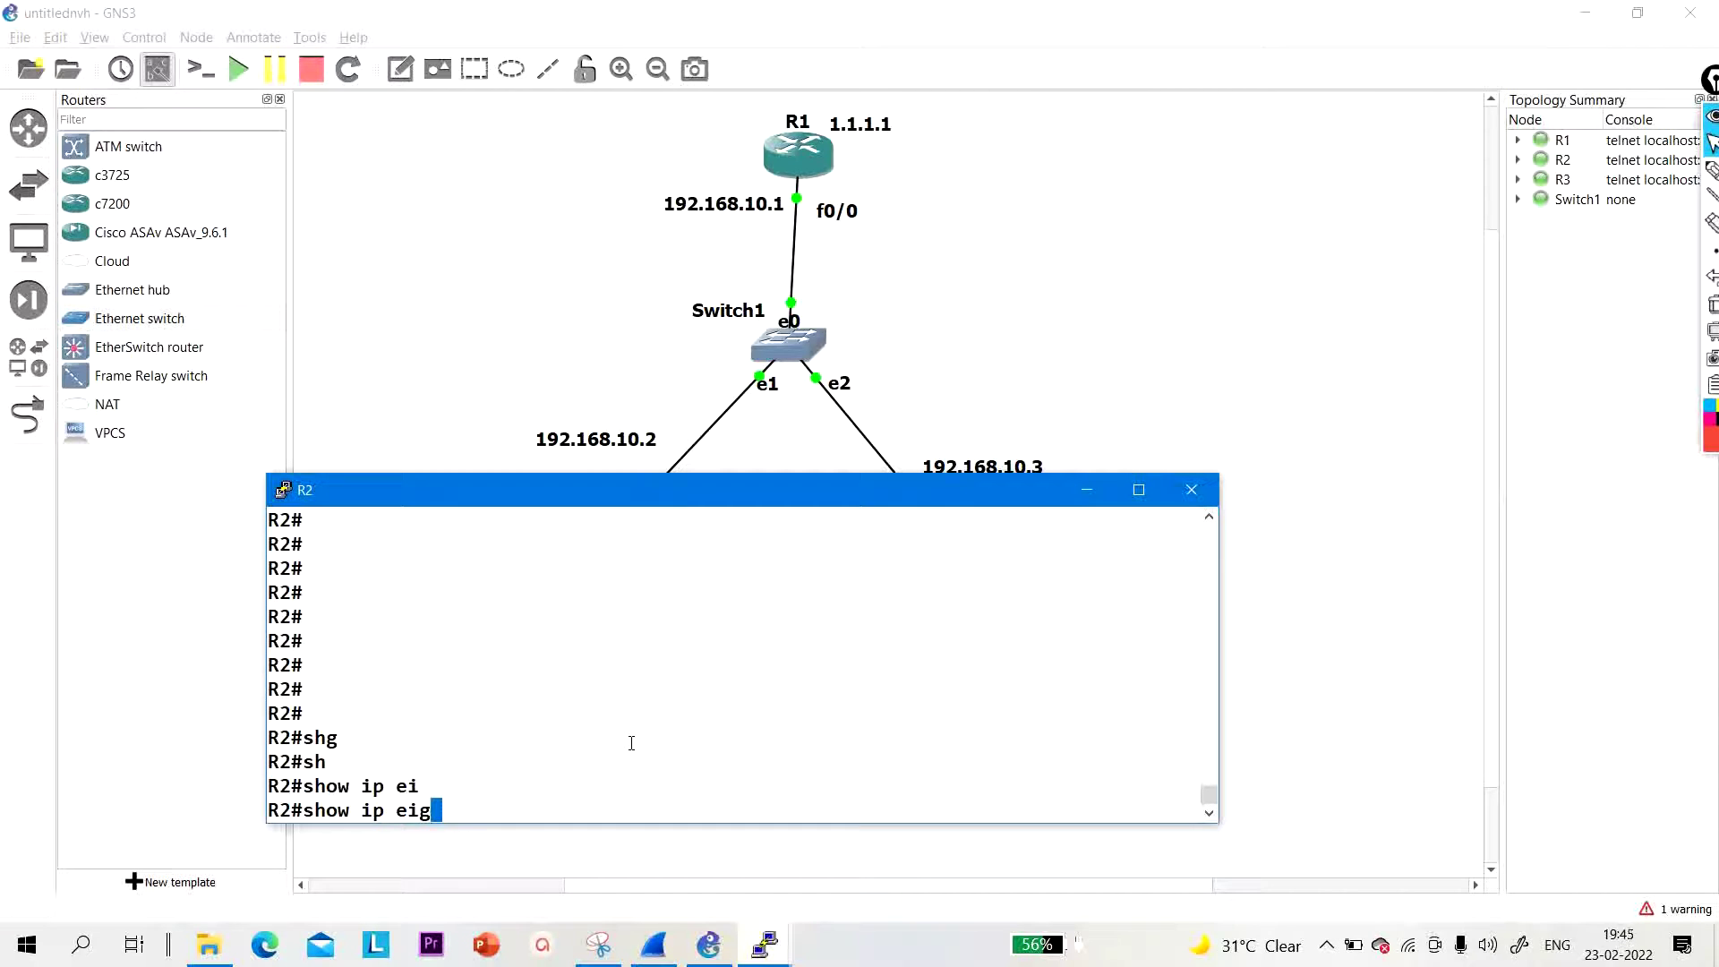
pyautogui.write('ip ro')
pyautogui.press('Tab')
pyautogui.write('ei')
pyautogui.press('Tab')
pyautogui.press('Return')
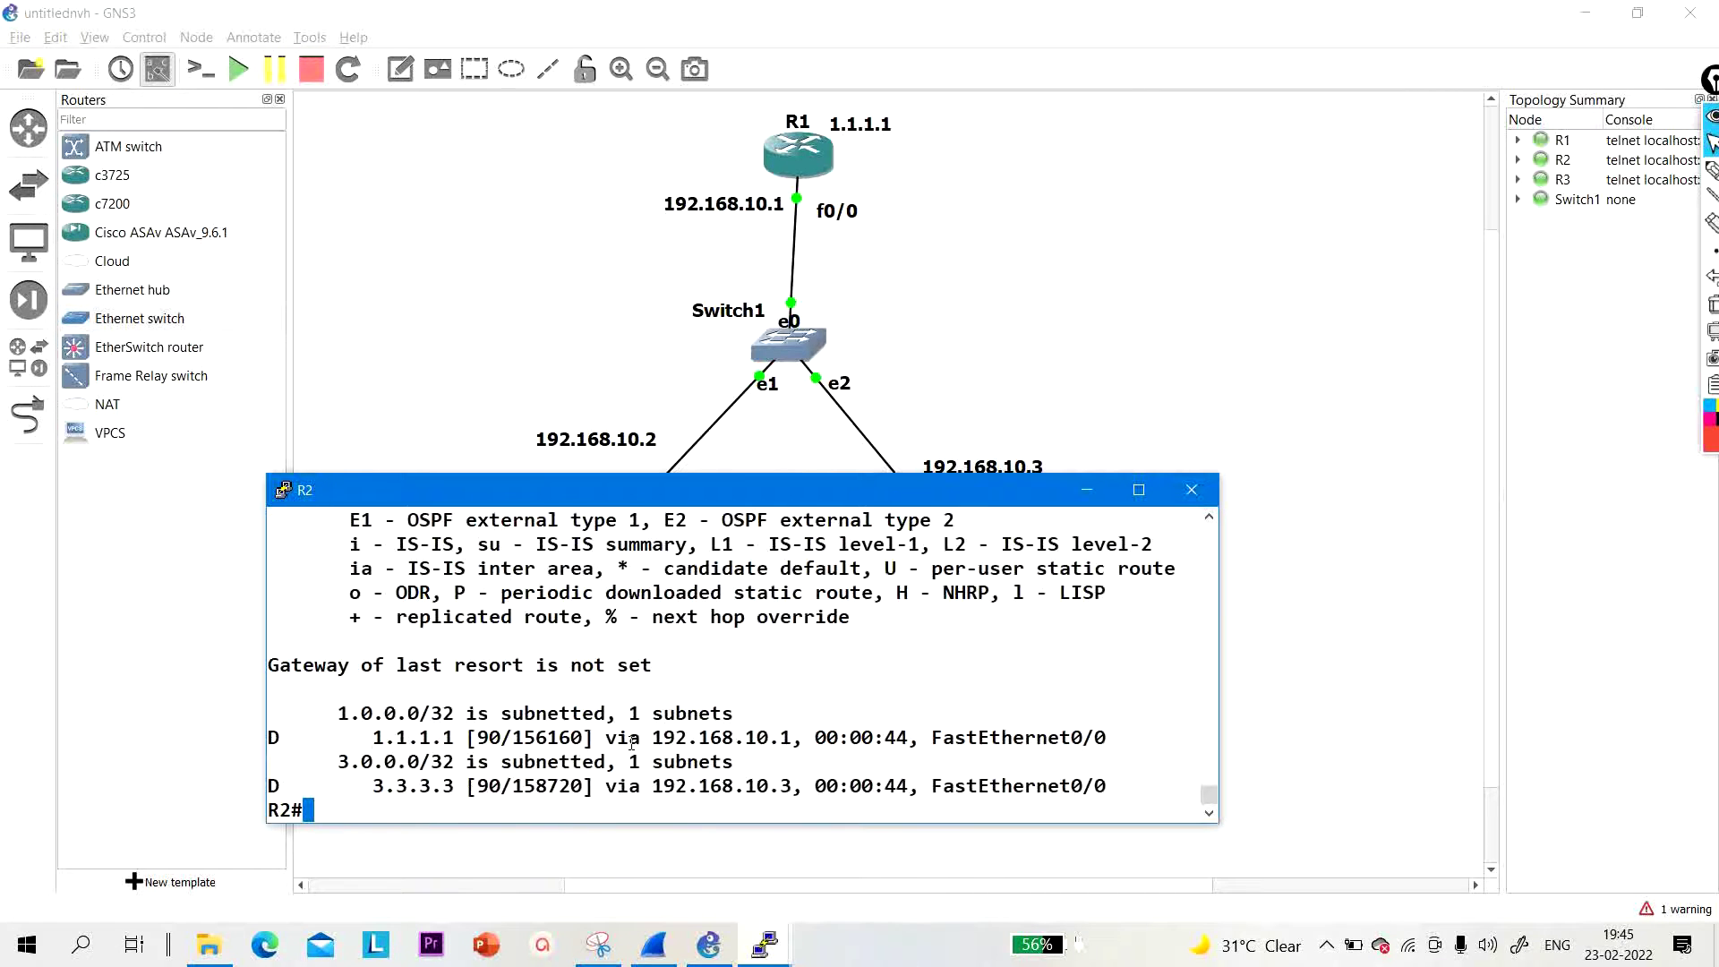
# Step: Highlight the 1.1.1.1 route's next hop and the 3.3.3.3 route with its next hop in R2's routing output
pyautogui.moveTo(362, 739); pyautogui.dragTo(452, 737)
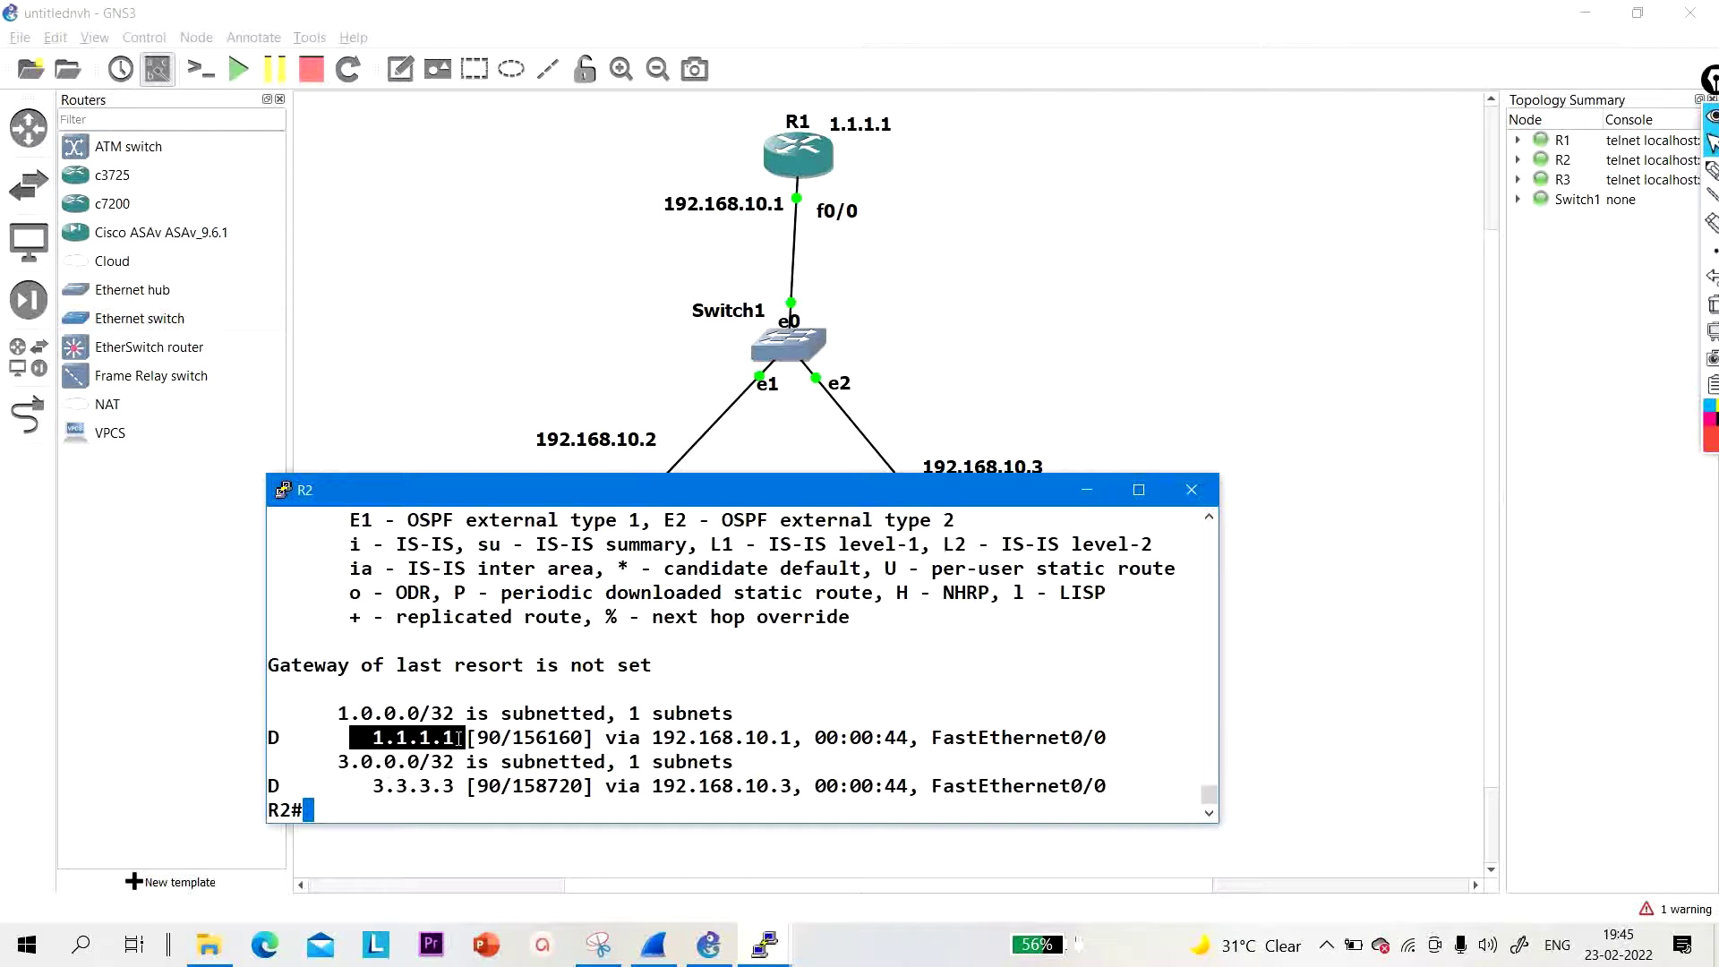
pyautogui.moveTo(642, 739); pyautogui.dragTo(760, 746)
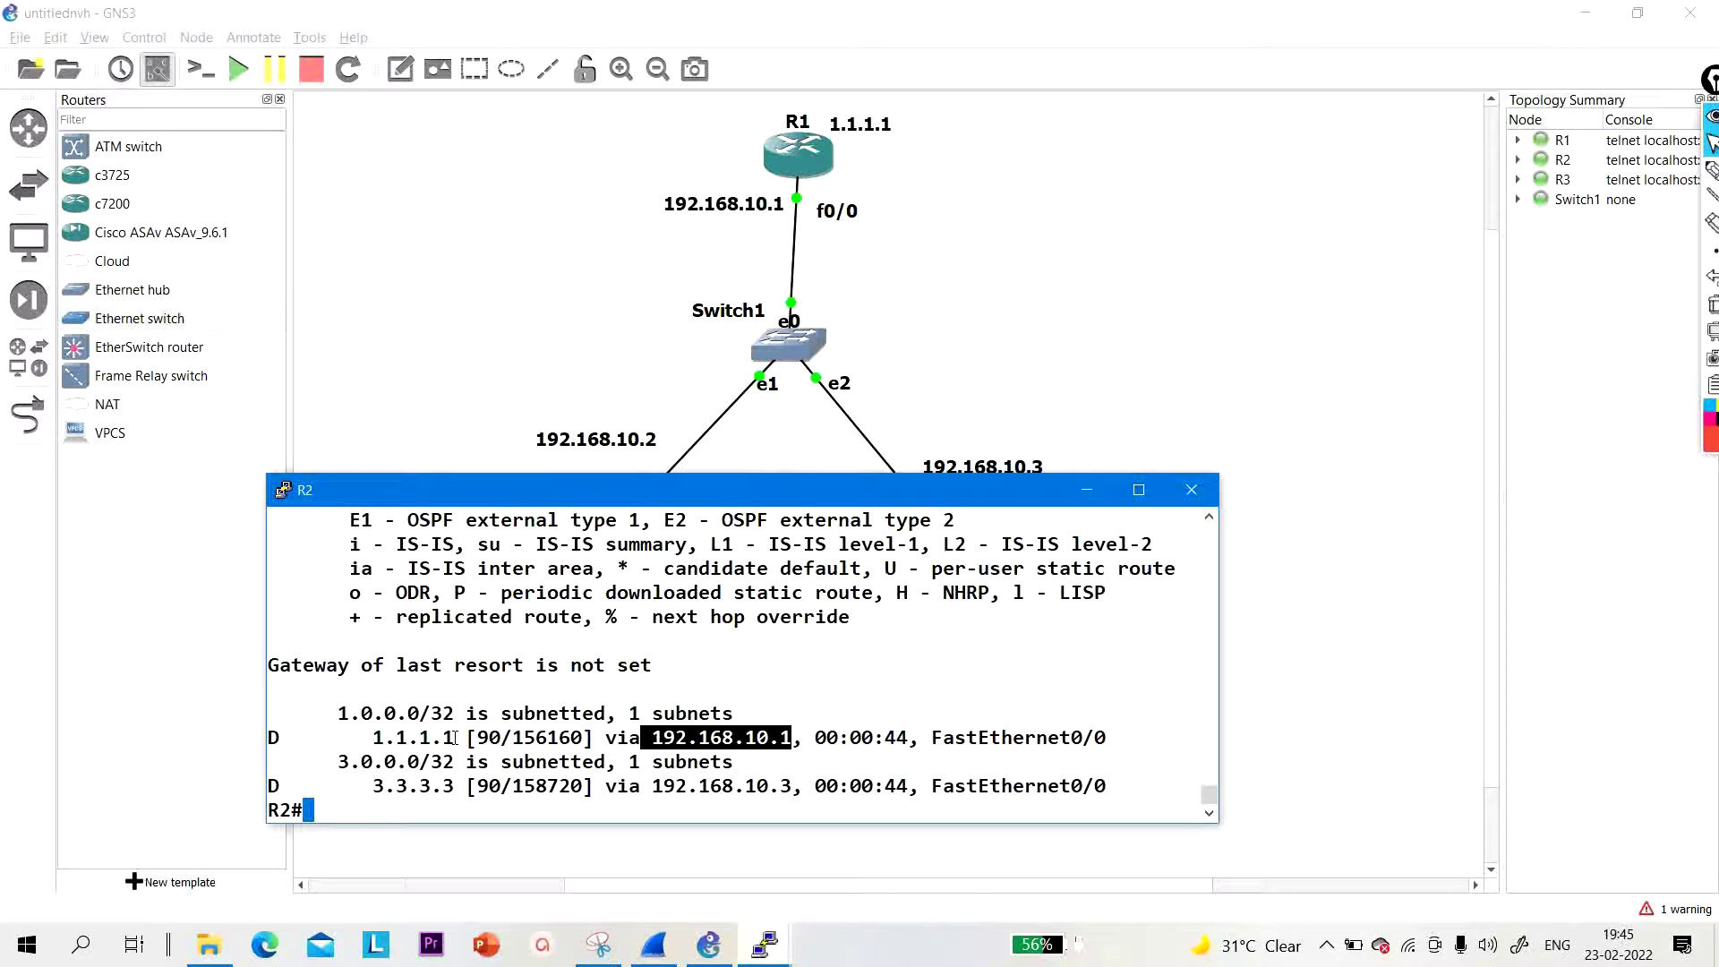
pyautogui.moveTo(641, 740); pyautogui.dragTo(795, 740)
pyautogui.moveTo(643, 737); pyautogui.dragTo(773, 735)
pyautogui.moveTo(363, 786); pyautogui.dragTo(788, 775)
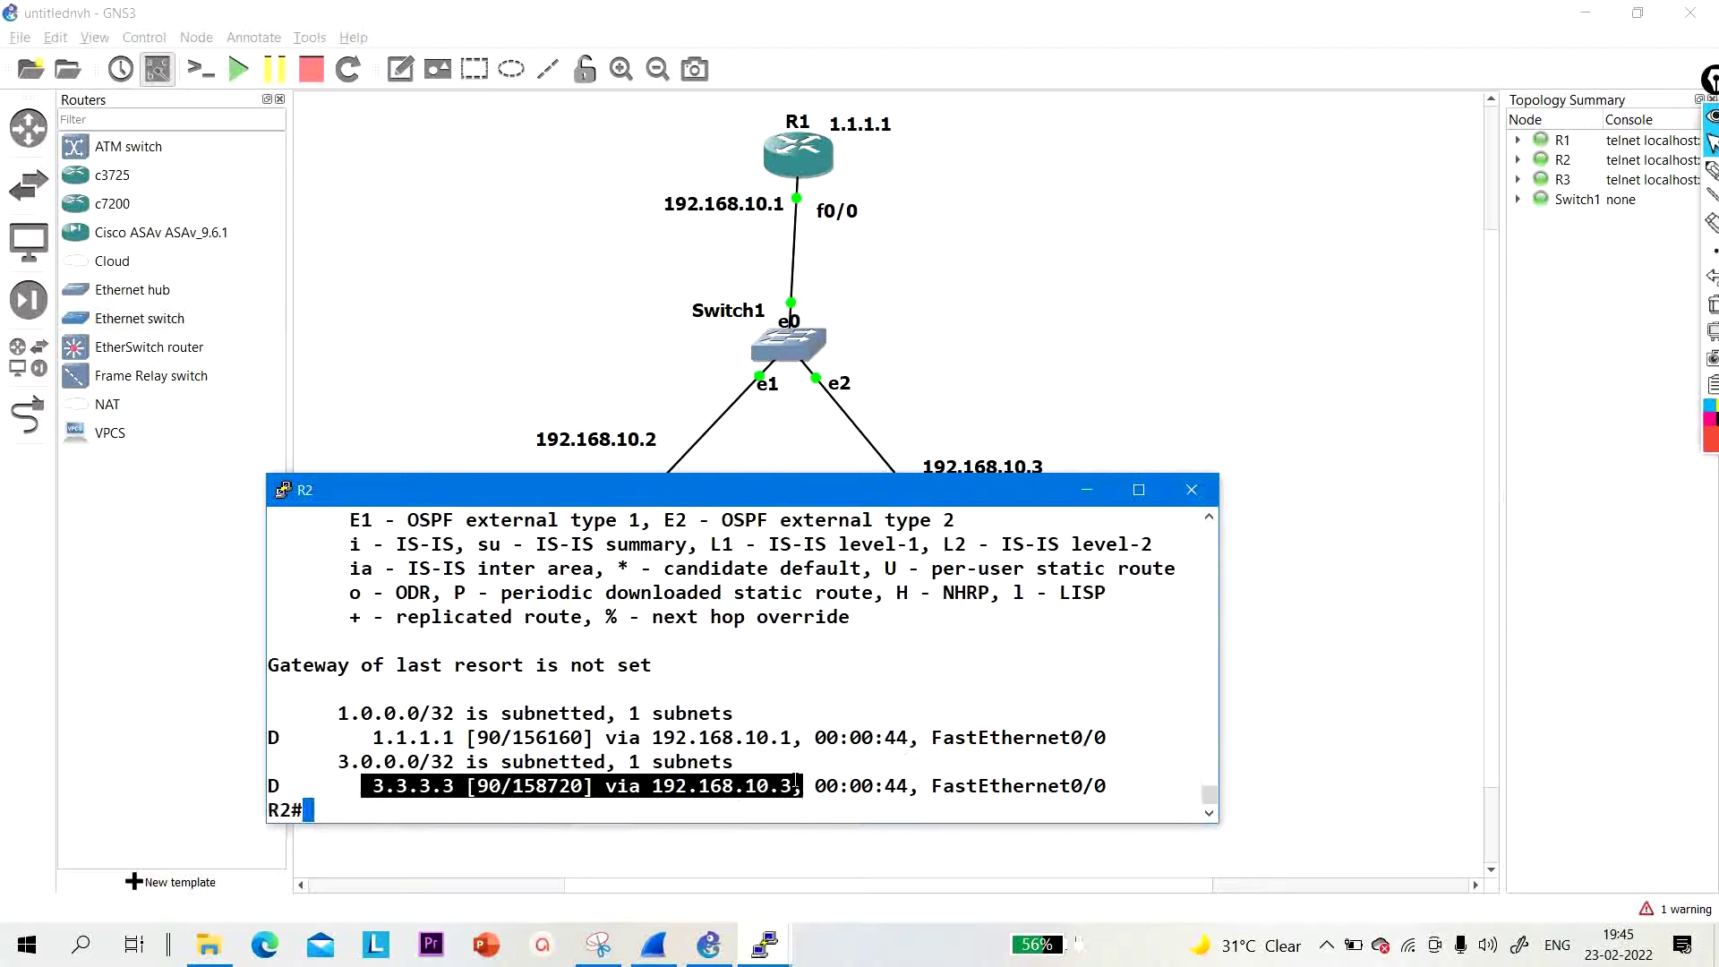
# Step: Hide R2's console and sketch red paths between R2 and R3, directly via Switch1 and through R1
pyautogui.click(1083, 491)
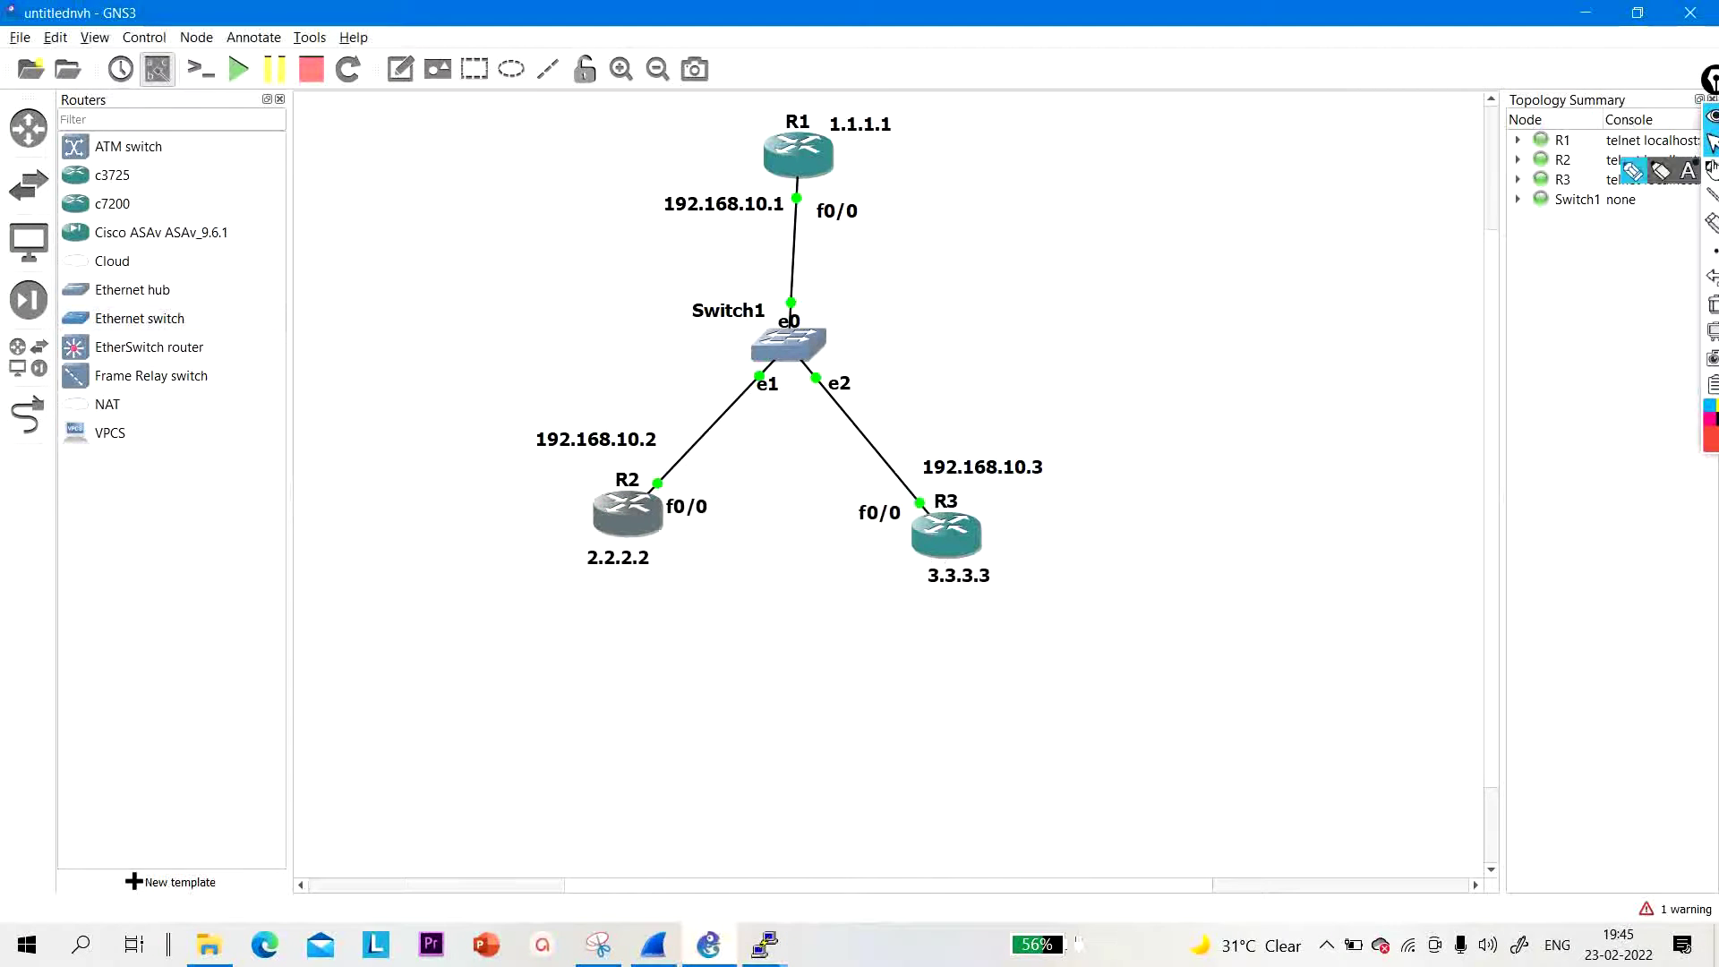
pyautogui.moveTo(642, 483)
pyautogui.mouseDown()
pyautogui.moveTo(833, 419)
pyautogui.moveTo(909, 534)
pyautogui.moveTo(935, 525)
pyautogui.moveTo(898, 414)
pyautogui.moveTo(752, 393)
pyautogui.moveTo(646, 494)
pyautogui.mouseUp()
pyautogui.moveTo(891, 534); pyautogui.dragTo(904, 512)
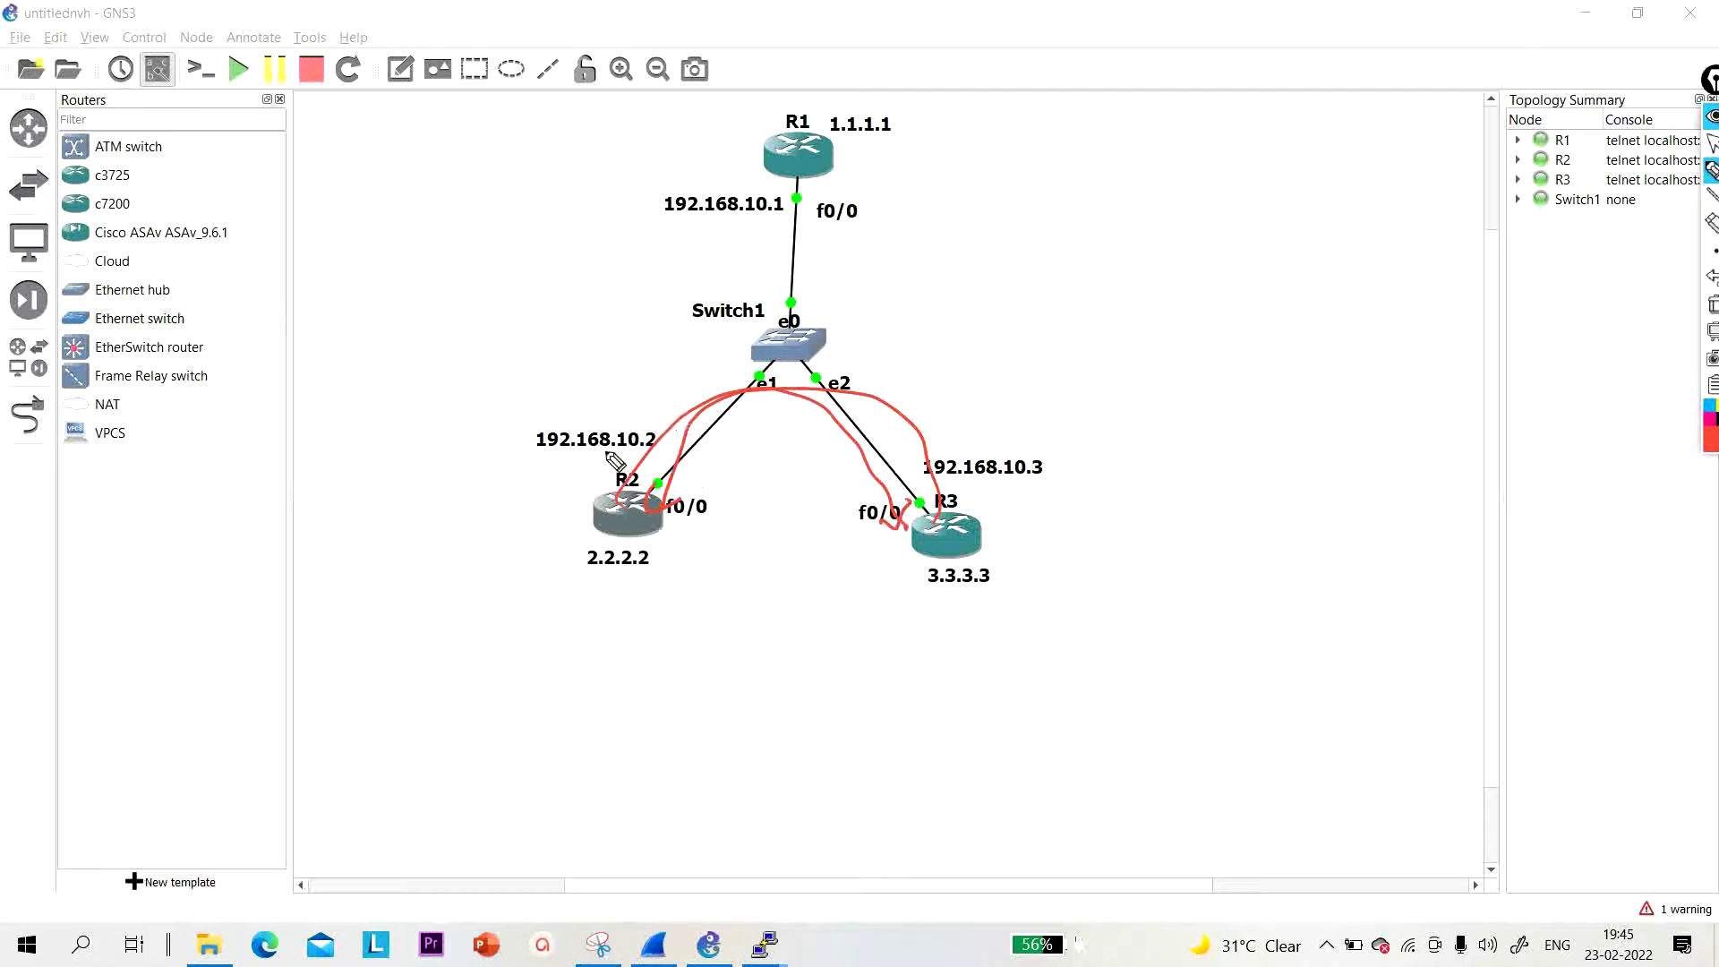
pyautogui.moveTo(590, 484)
pyautogui.mouseDown()
pyautogui.moveTo(595, 407)
pyautogui.moveTo(649, 309)
pyautogui.moveTo(767, 163)
pyautogui.moveTo(802, 150)
pyautogui.moveTo(973, 478)
pyautogui.moveTo(954, 493)
pyautogui.moveTo(1001, 471)
pyautogui.mouseUp()
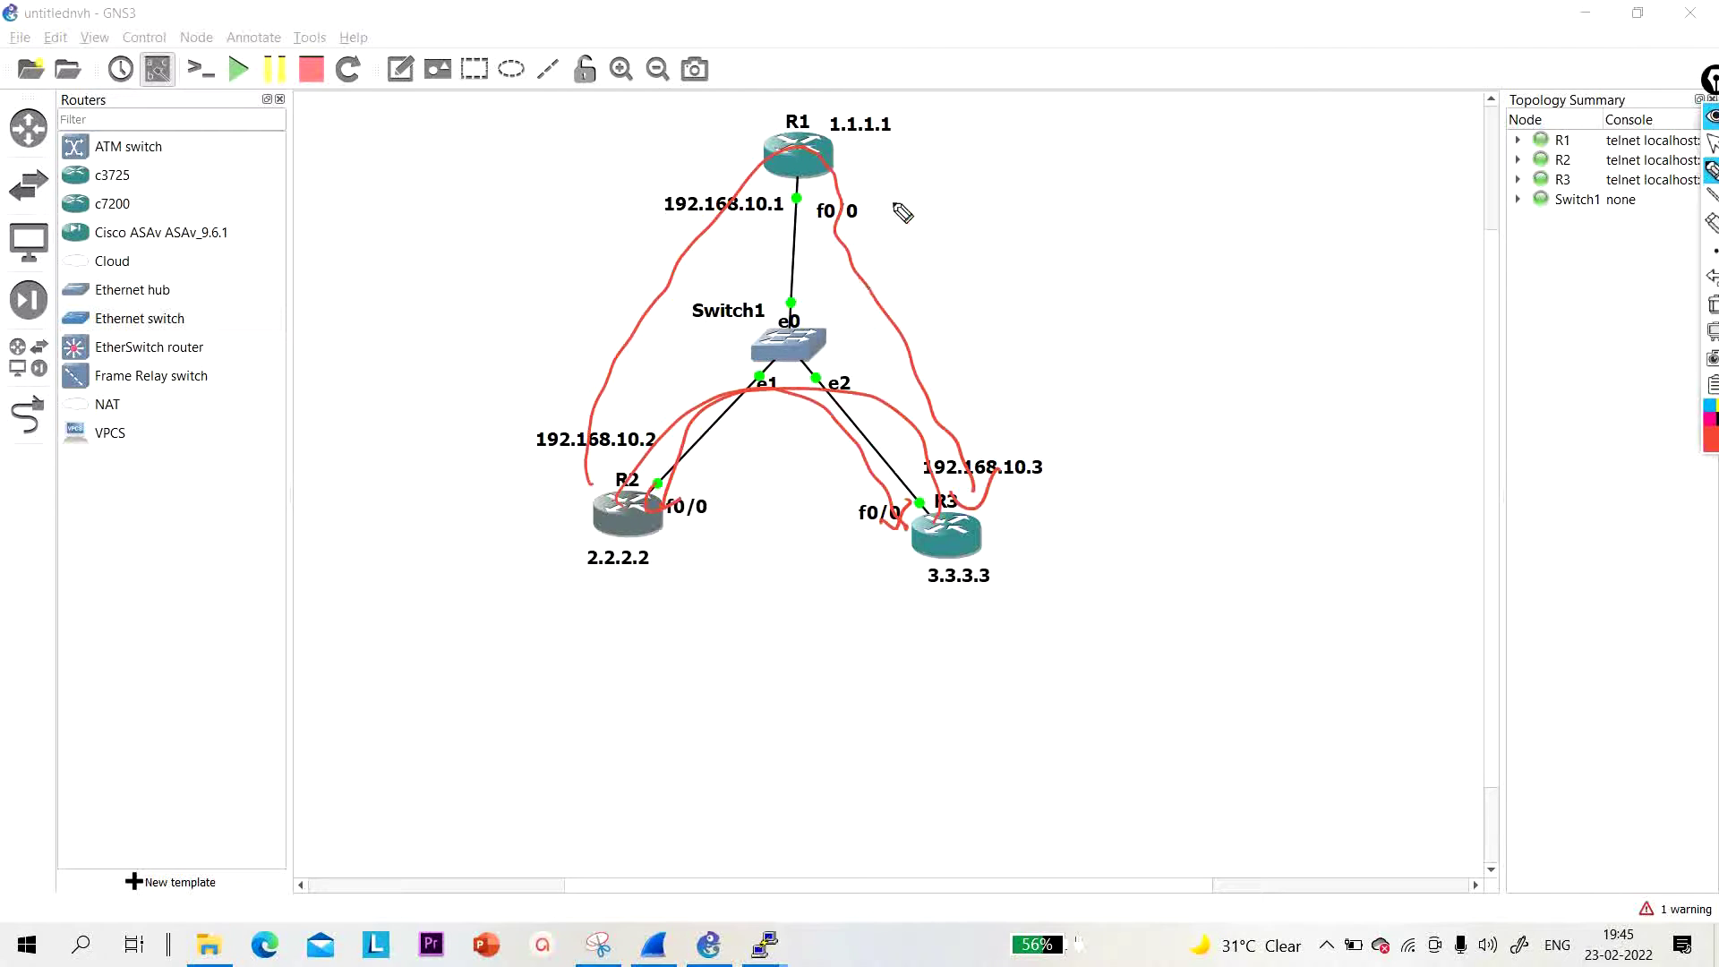
# Step: Handwrite "HUB" beside R1 and "Spoke" below R2 with the red pen
pyautogui.moveTo(886, 121); pyautogui.dragTo(871, 188)
pyautogui.moveTo(911, 117); pyautogui.dragTo(911, 154)
pyautogui.moveTo(922, 135)
pyautogui.mouseDown()
pyautogui.moveTo(956, 132)
pyautogui.moveTo(971, 174)
pyautogui.mouseUp()
pyautogui.moveTo(974, 112)
pyautogui.mouseDown()
pyautogui.moveTo(1003, 144)
pyautogui.moveTo(972, 174)
pyautogui.mouseUp()
pyautogui.moveTo(573, 570); pyautogui.dragTo(558, 629)
pyautogui.moveTo(585, 581)
pyautogui.mouseDown()
pyautogui.moveTo(593, 641)
pyautogui.moveTo(636, 576)
pyautogui.mouseUp()
pyautogui.moveTo(638, 579)
pyautogui.mouseDown()
pyautogui.moveTo(648, 629)
pyautogui.moveTo(654, 605)
pyautogui.moveTo(723, 614)
pyautogui.mouseUp()
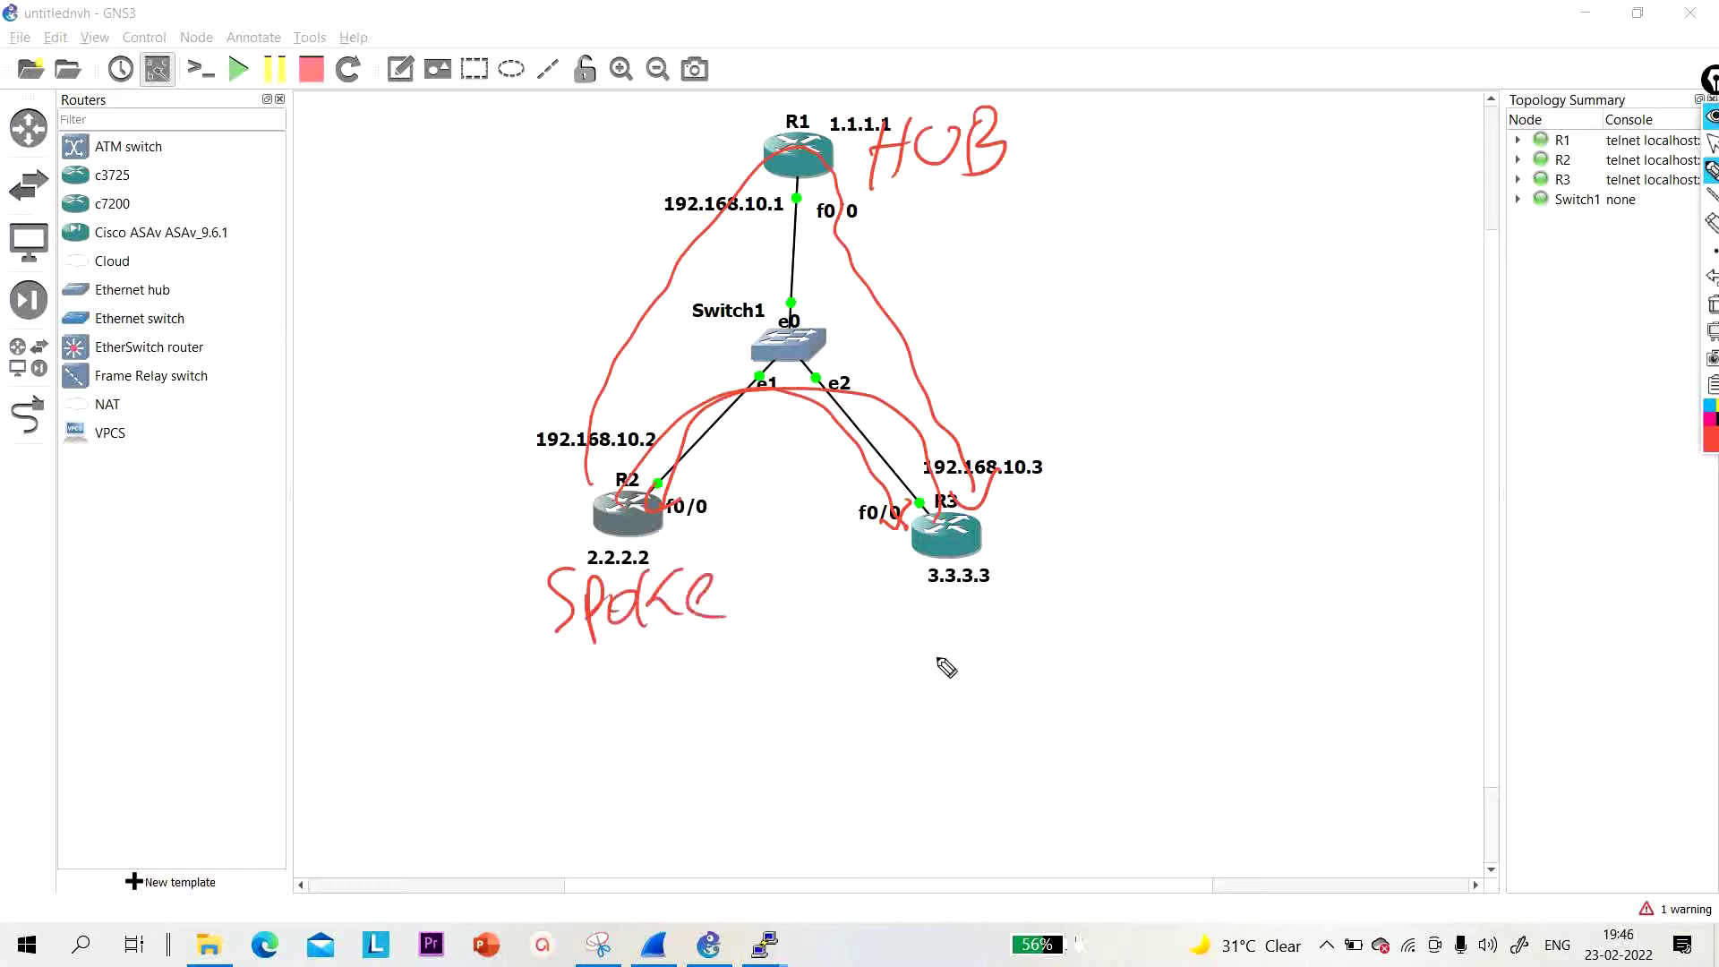
# Step: Handwrite "Spoke" below R3 and circle the hub label and both spoke labels
pyautogui.moveTo(927, 587)
pyautogui.mouseDown()
pyautogui.moveTo(918, 639)
pyautogui.moveTo(952, 653)
pyautogui.moveTo(970, 627)
pyautogui.mouseUp()
pyautogui.moveTo(994, 602)
pyautogui.mouseDown()
pyautogui.moveTo(1030, 570)
pyautogui.moveTo(1038, 631)
pyautogui.mouseUp()
pyautogui.moveTo(1043, 613); pyautogui.dragTo(1070, 593)
pyautogui.moveTo(1079, 598); pyautogui.dragTo(1135, 592)
pyautogui.moveTo(945, 668); pyautogui.dragTo(1030, 663)
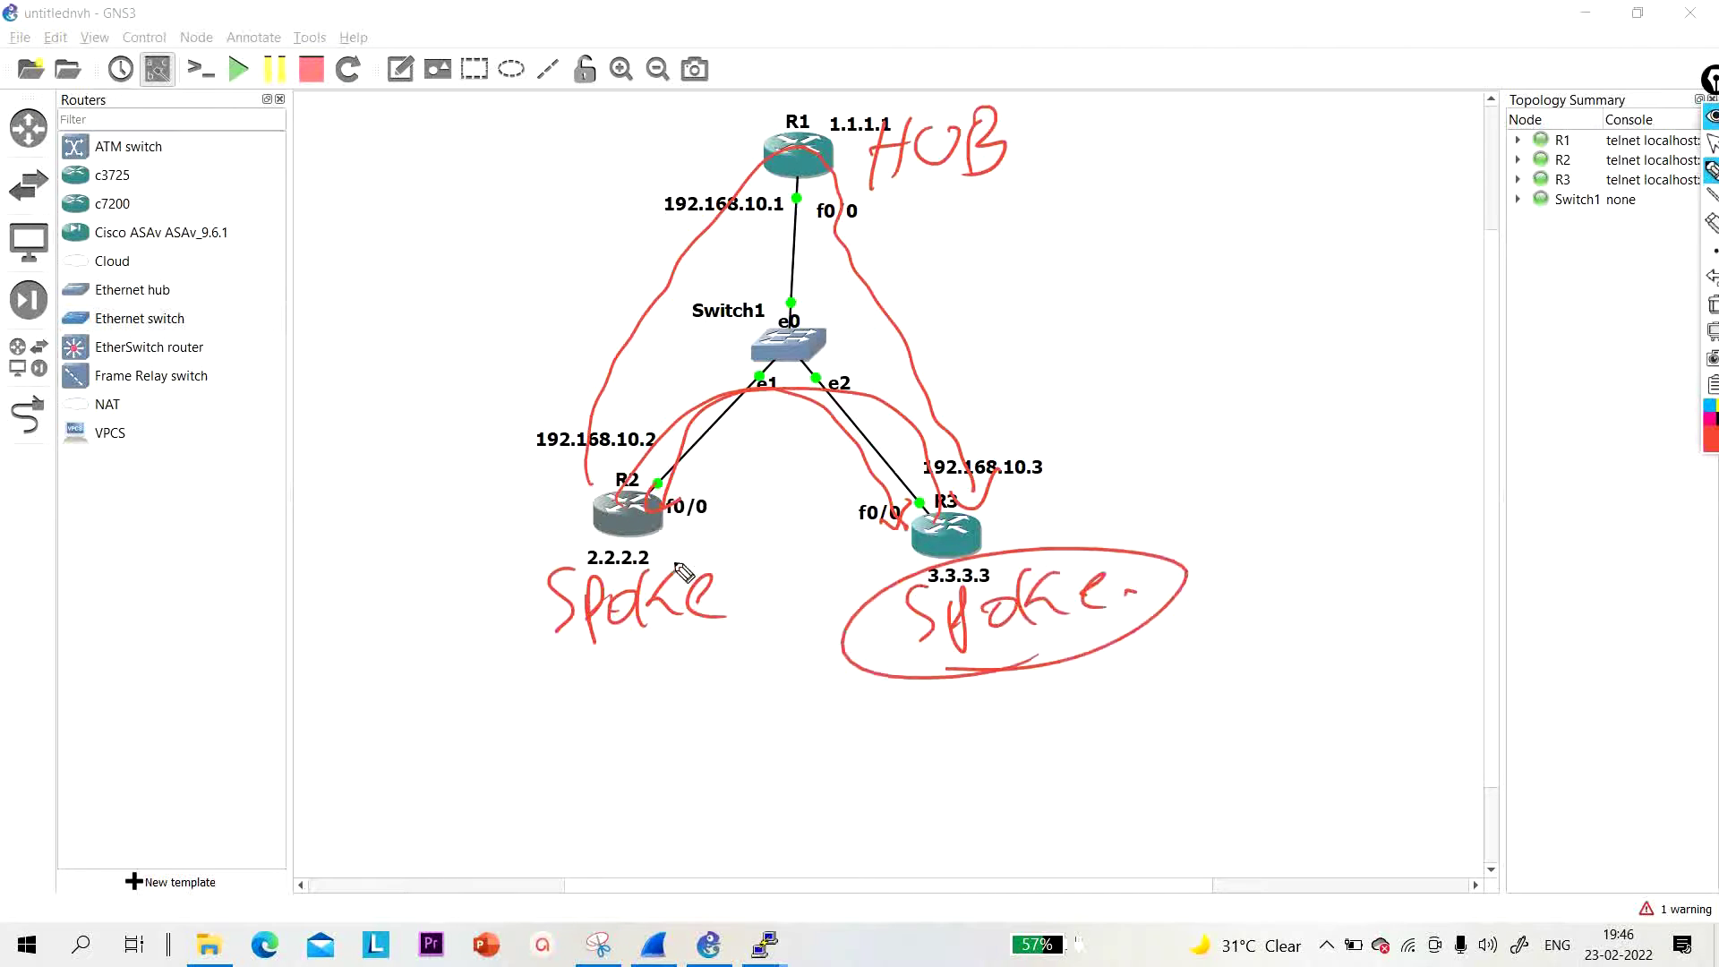
pyautogui.moveTo(685, 538); pyautogui.dragTo(627, 538)
pyautogui.moveTo(857, 195)
pyautogui.mouseDown()
pyautogui.moveTo(937, 198)
pyautogui.moveTo(905, 197)
pyautogui.mouseUp()
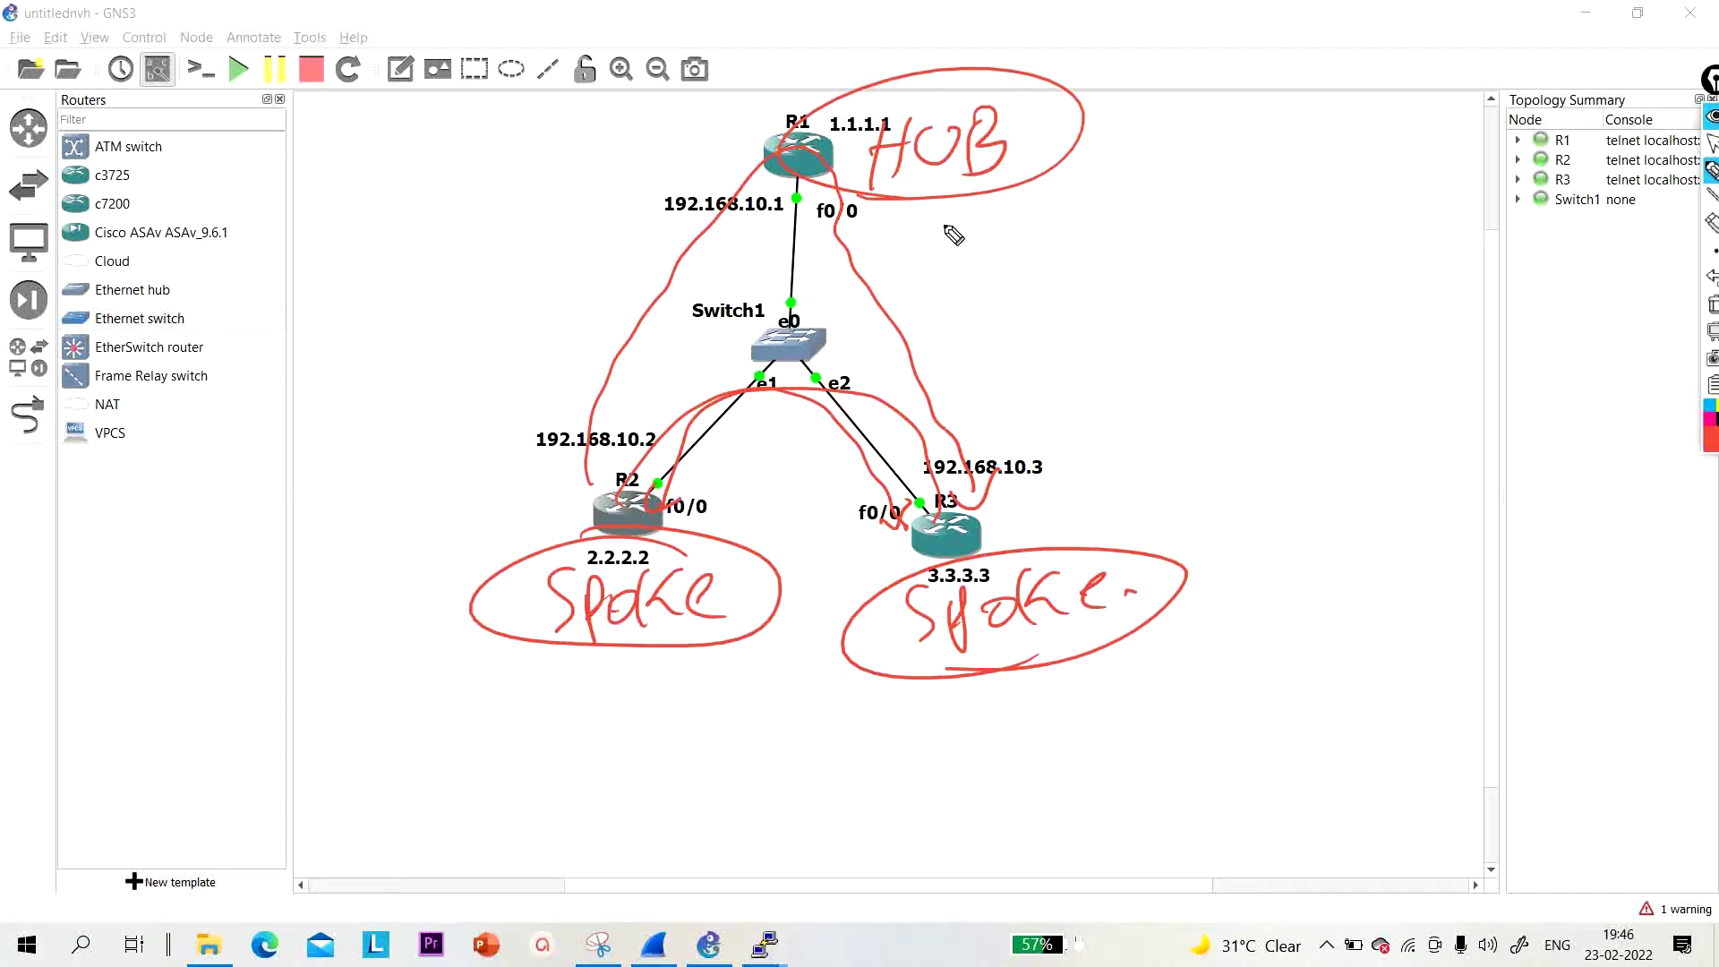
# Step: Clear all pen marks and draw a cloud labelled "ISP" with a line up to a box on the empty canvas
pyautogui.click(1712, 304)
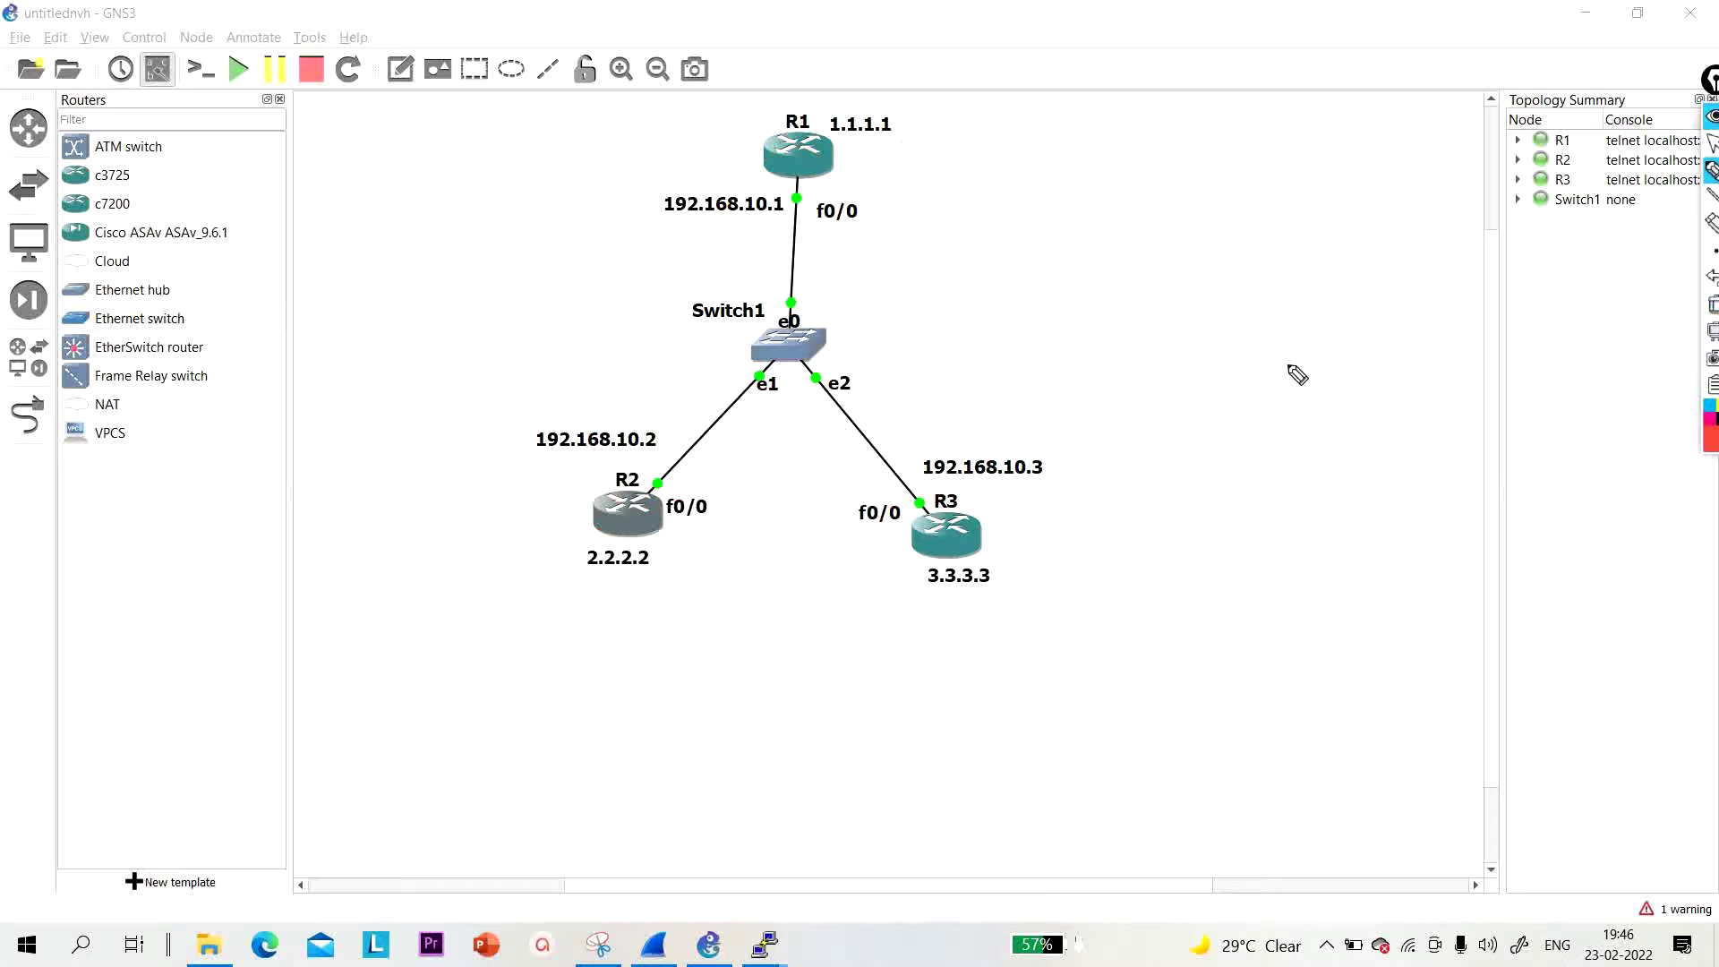
pyautogui.moveTo(1294, 367)
pyautogui.mouseDown()
pyautogui.moveTo(1253, 408)
pyautogui.moveTo(1365, 463)
pyautogui.moveTo(1452, 443)
pyautogui.moveTo(1458, 367)
pyautogui.moveTo(1344, 335)
pyautogui.moveTo(1303, 431)
pyautogui.moveTo(1356, 375)
pyautogui.moveTo(1334, 429)
pyautogui.mouseUp()
pyautogui.moveTo(1386, 358); pyautogui.dragTo(1363, 394)
pyautogui.moveTo(1340, 333)
pyautogui.mouseDown()
pyautogui.moveTo(1347, 256)
pyautogui.moveTo(1311, 168)
pyautogui.moveTo(1389, 162)
pyautogui.moveTo(1346, 85)
pyautogui.moveTo(1192, 105)
pyautogui.moveTo(1289, 164)
pyautogui.mouseUp()
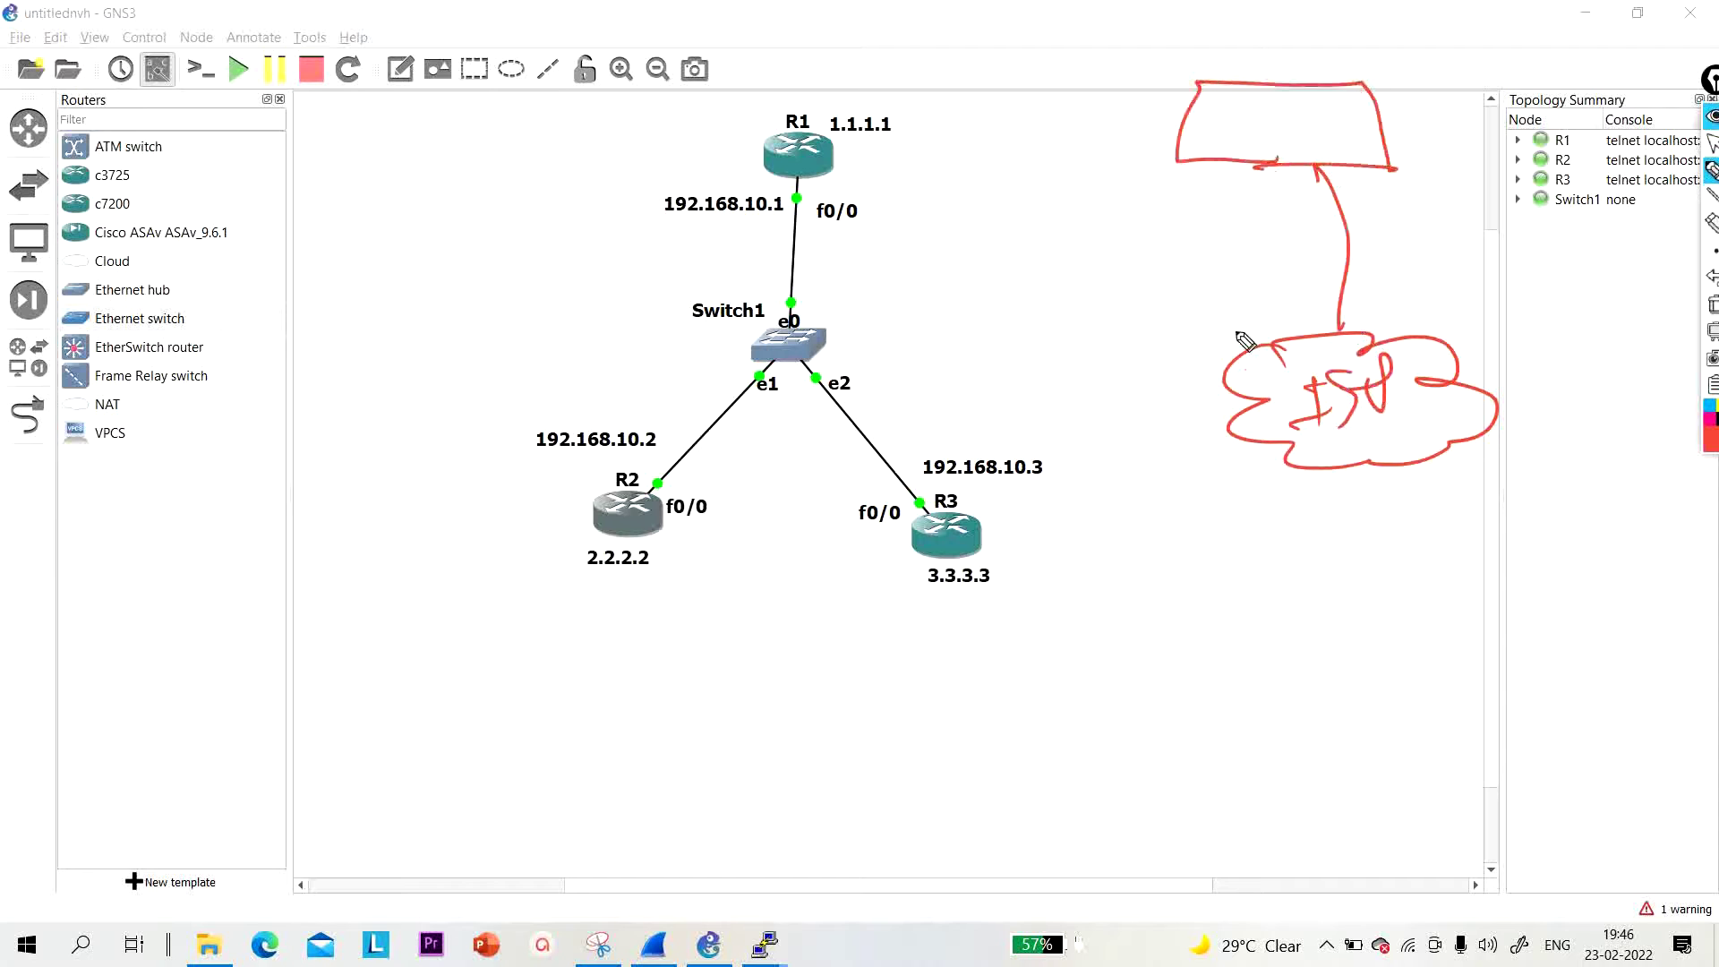
# Step: Draw two boxes linked below the ISP cloud, and handwrite "H-O" beside the upper box and "Branch" under each lower box
pyautogui.moveTo(1298, 464)
pyautogui.mouseDown()
pyautogui.moveTo(1200, 572)
pyautogui.moveTo(1256, 578)
pyautogui.moveTo(1121, 599)
pyautogui.moveTo(1246, 654)
pyautogui.moveTo(1276, 573)
pyautogui.mouseUp()
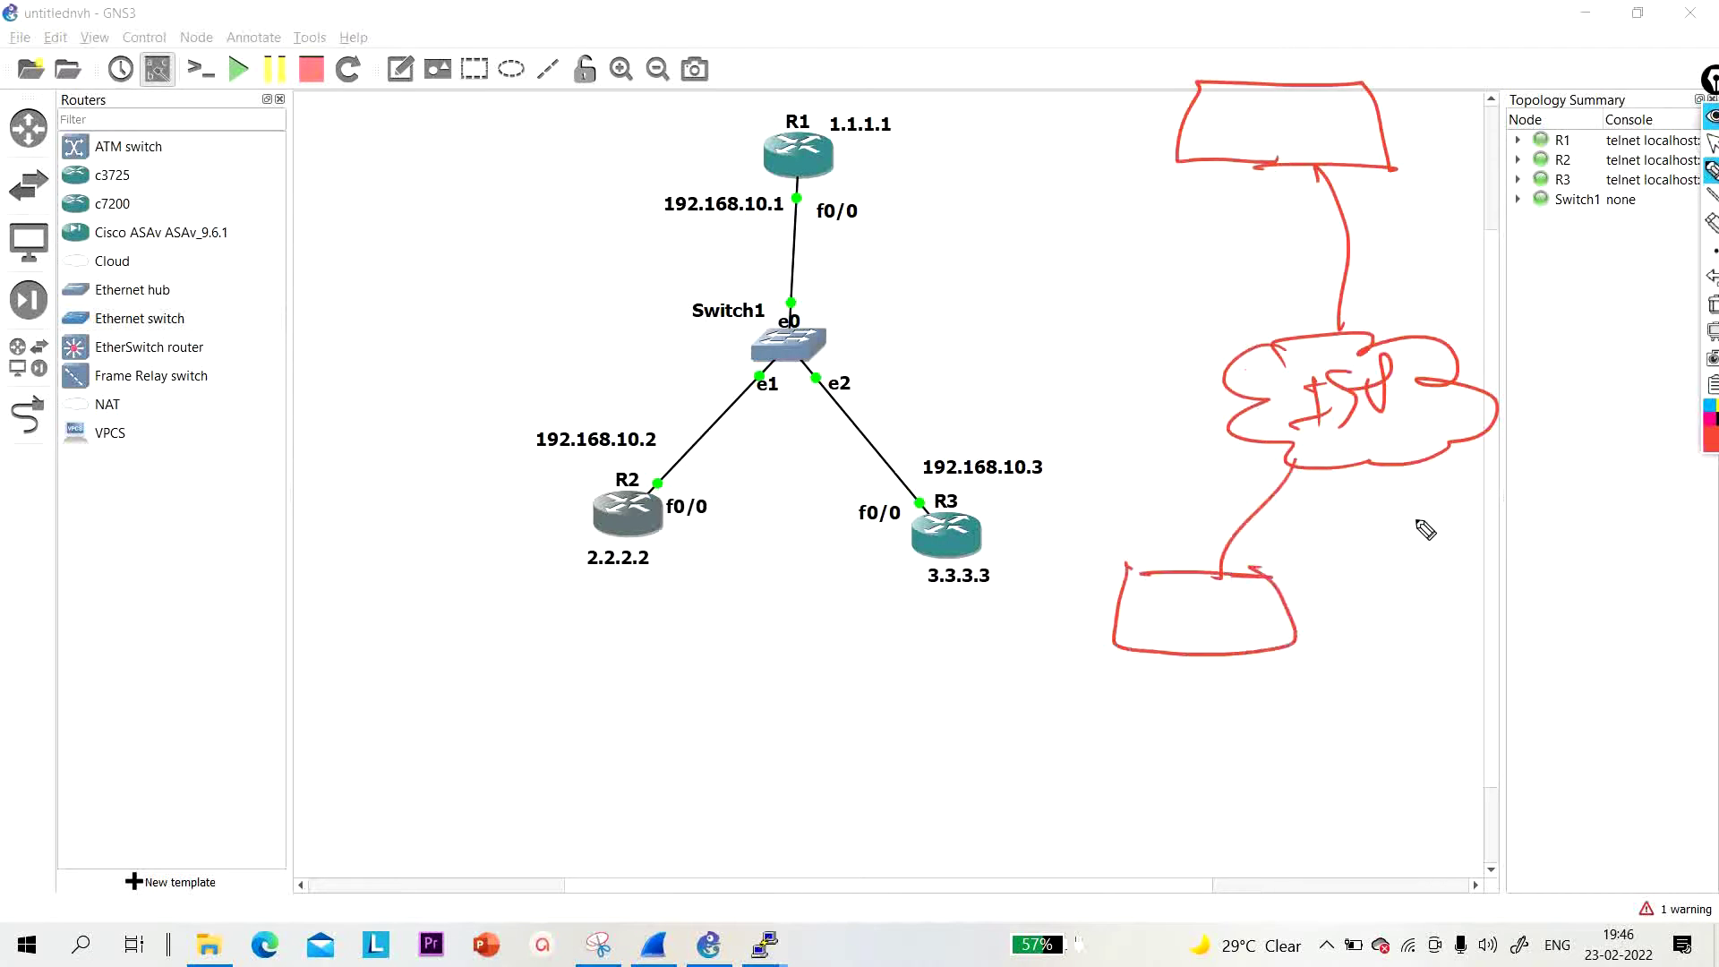
pyautogui.moveTo(1443, 452)
pyautogui.mouseDown()
pyautogui.moveTo(1526, 577)
pyautogui.moveTo(1468, 577)
pyautogui.moveTo(1538, 671)
pyautogui.moveTo(1678, 654)
pyautogui.moveTo(1573, 573)
pyautogui.mouseUp()
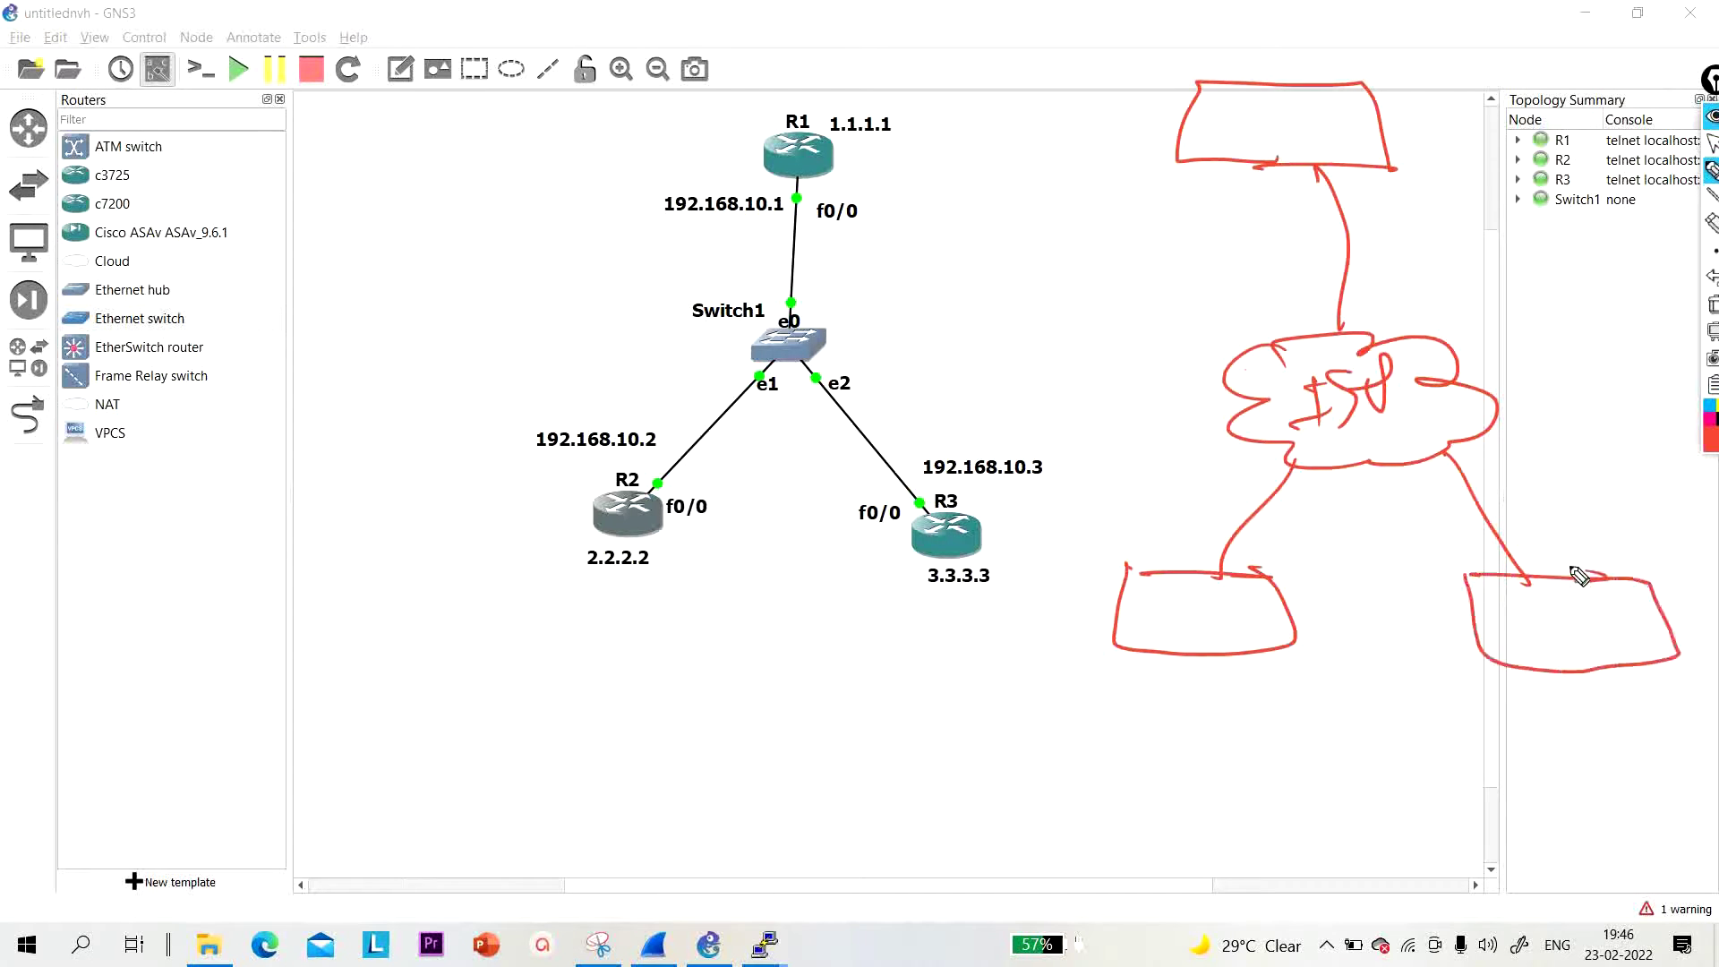
pyautogui.moveTo(1443, 115)
pyautogui.mouseDown()
pyautogui.moveTo(1429, 183)
pyautogui.moveTo(1464, 151)
pyautogui.mouseUp()
pyautogui.moveTo(1462, 114); pyautogui.dragTo(1453, 183)
pyautogui.moveTo(1486, 151)
pyautogui.mouseDown()
pyautogui.moveTo(1546, 131)
pyautogui.moveTo(1522, 190)
pyautogui.mouseUp()
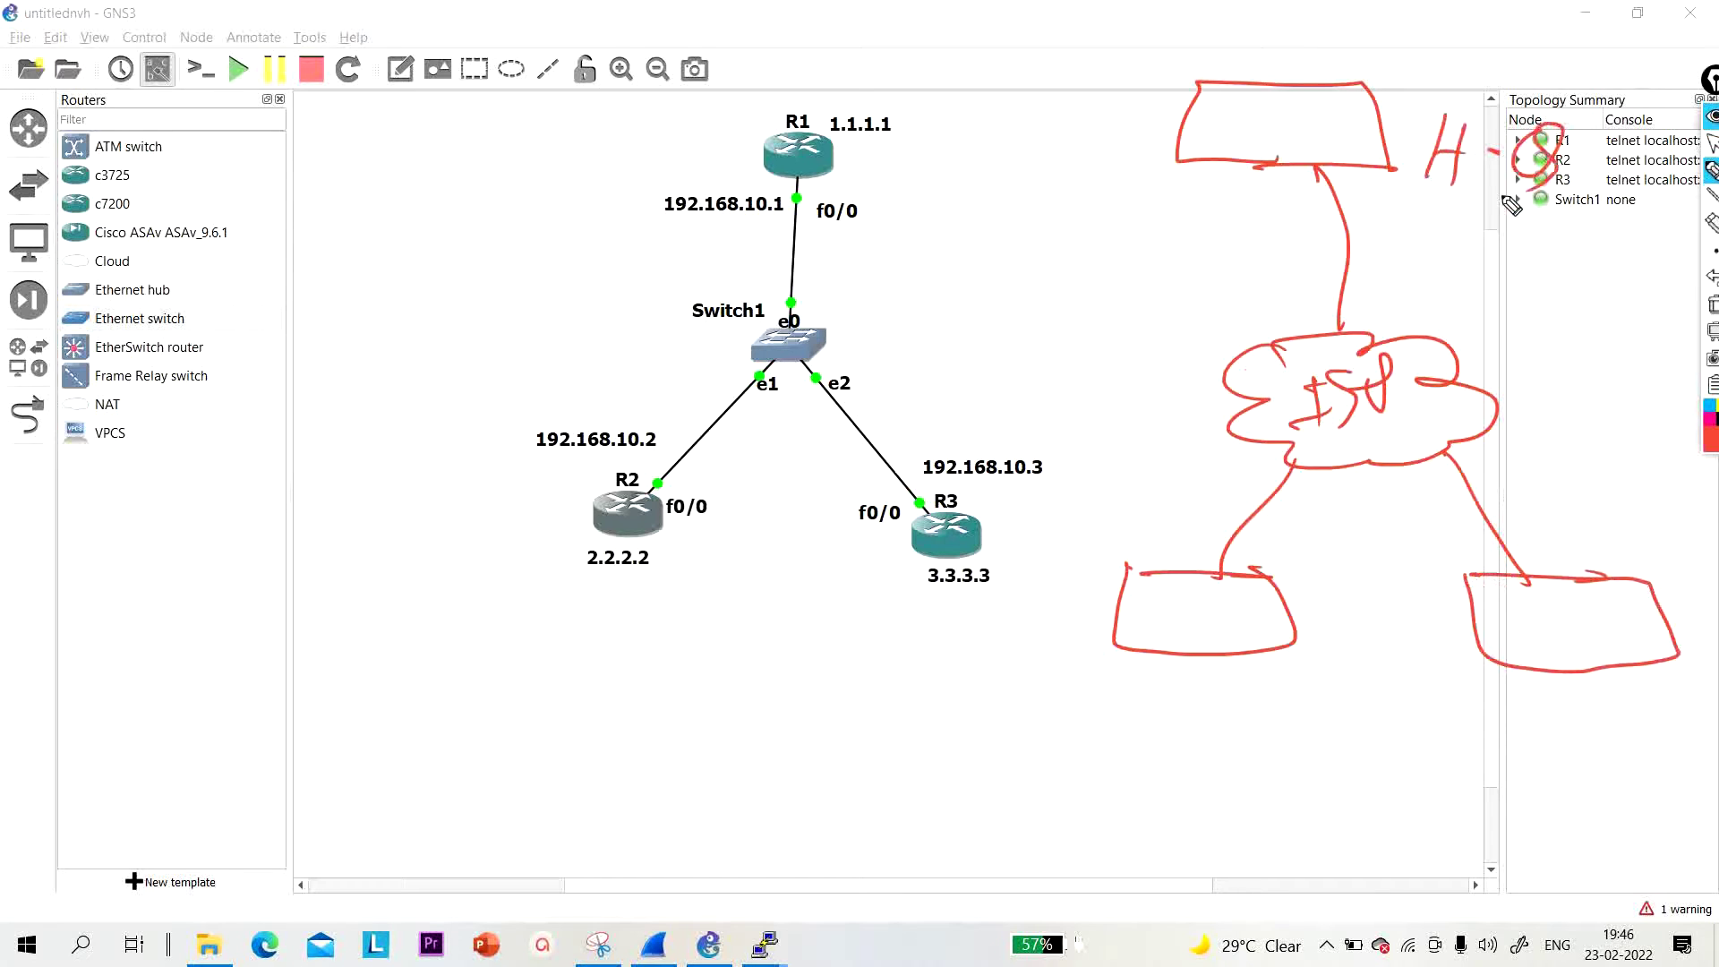
pyautogui.moveTo(1090, 663)
pyautogui.mouseDown()
pyautogui.moveTo(1141, 711)
pyautogui.moveTo(1244, 697)
pyautogui.moveTo(1289, 718)
pyautogui.mouseUp()
pyautogui.moveTo(1522, 703)
pyautogui.mouseDown()
pyautogui.moveTo(1553, 752)
pyautogui.moveTo(1683, 745)
pyautogui.mouseUp()
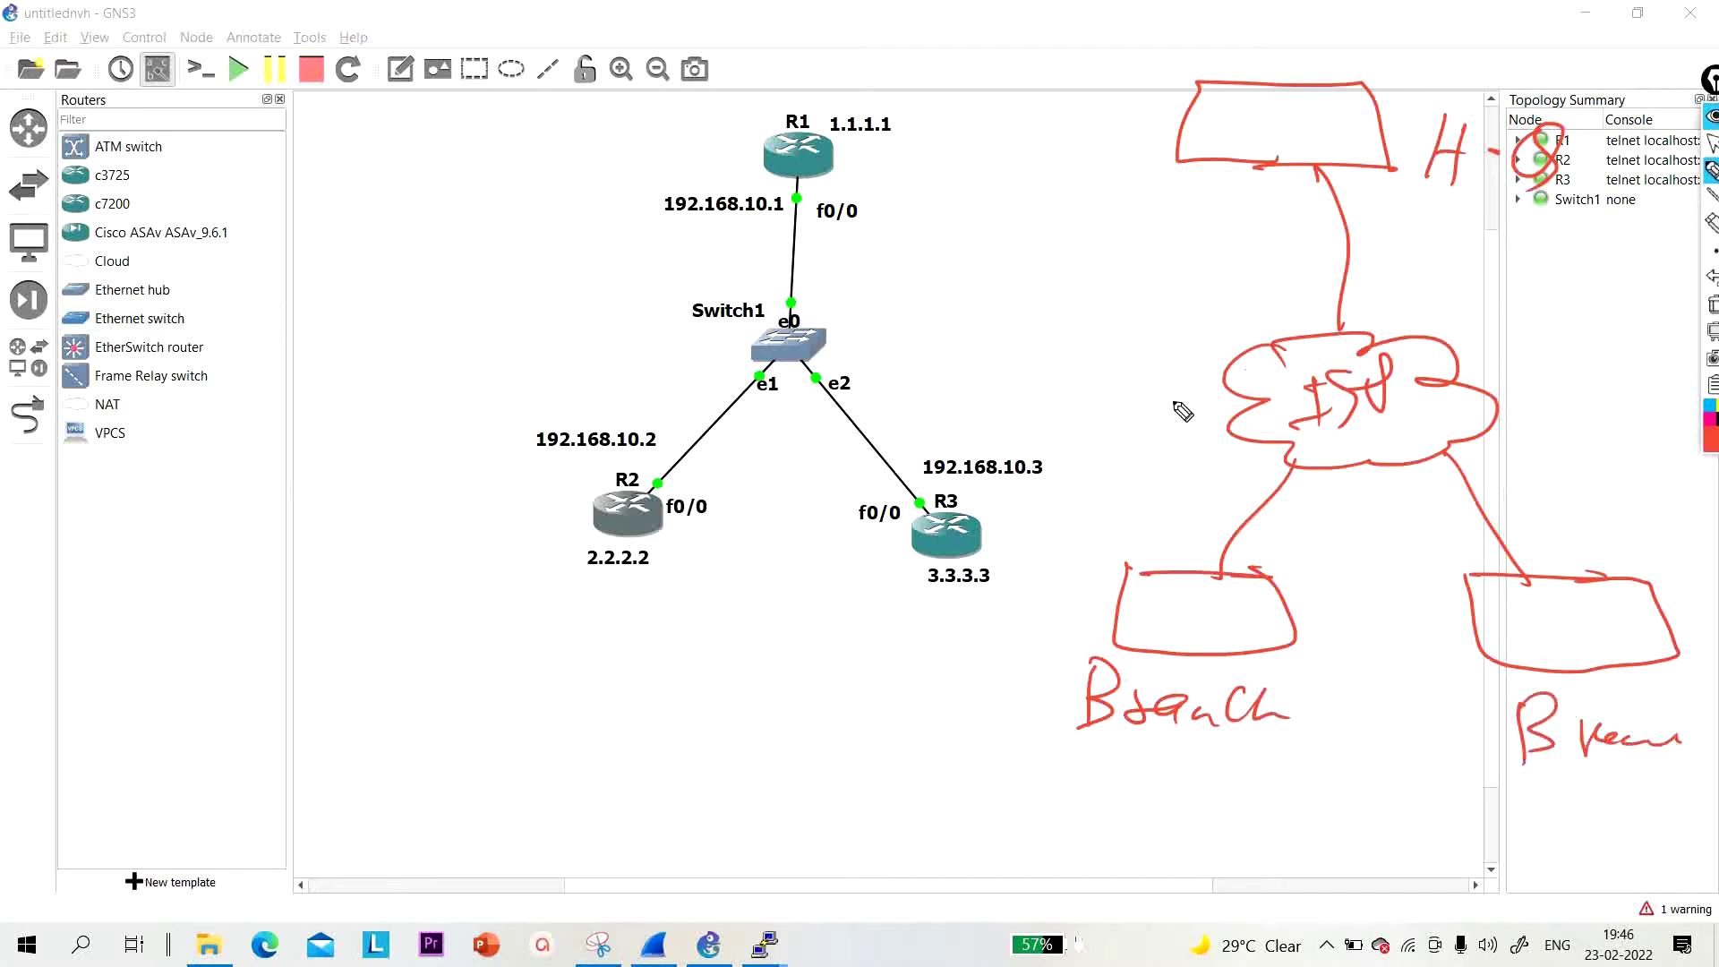
# Step: Draw a double-headed red arrow between the H-O box and each of the two branch boxes
pyautogui.moveTo(1126, 512)
pyautogui.mouseDown()
pyautogui.moveTo(1254, 268)
pyautogui.moveTo(1240, 208)
pyautogui.moveTo(1291, 219)
pyautogui.moveTo(1173, 517)
pyautogui.mouseUp()
pyautogui.moveTo(1410, 222)
pyautogui.mouseDown()
pyautogui.moveTo(1546, 537)
pyautogui.moveTo(1577, 503)
pyautogui.mouseUp()
pyautogui.moveTo(1395, 234); pyautogui.dragTo(1450, 231)
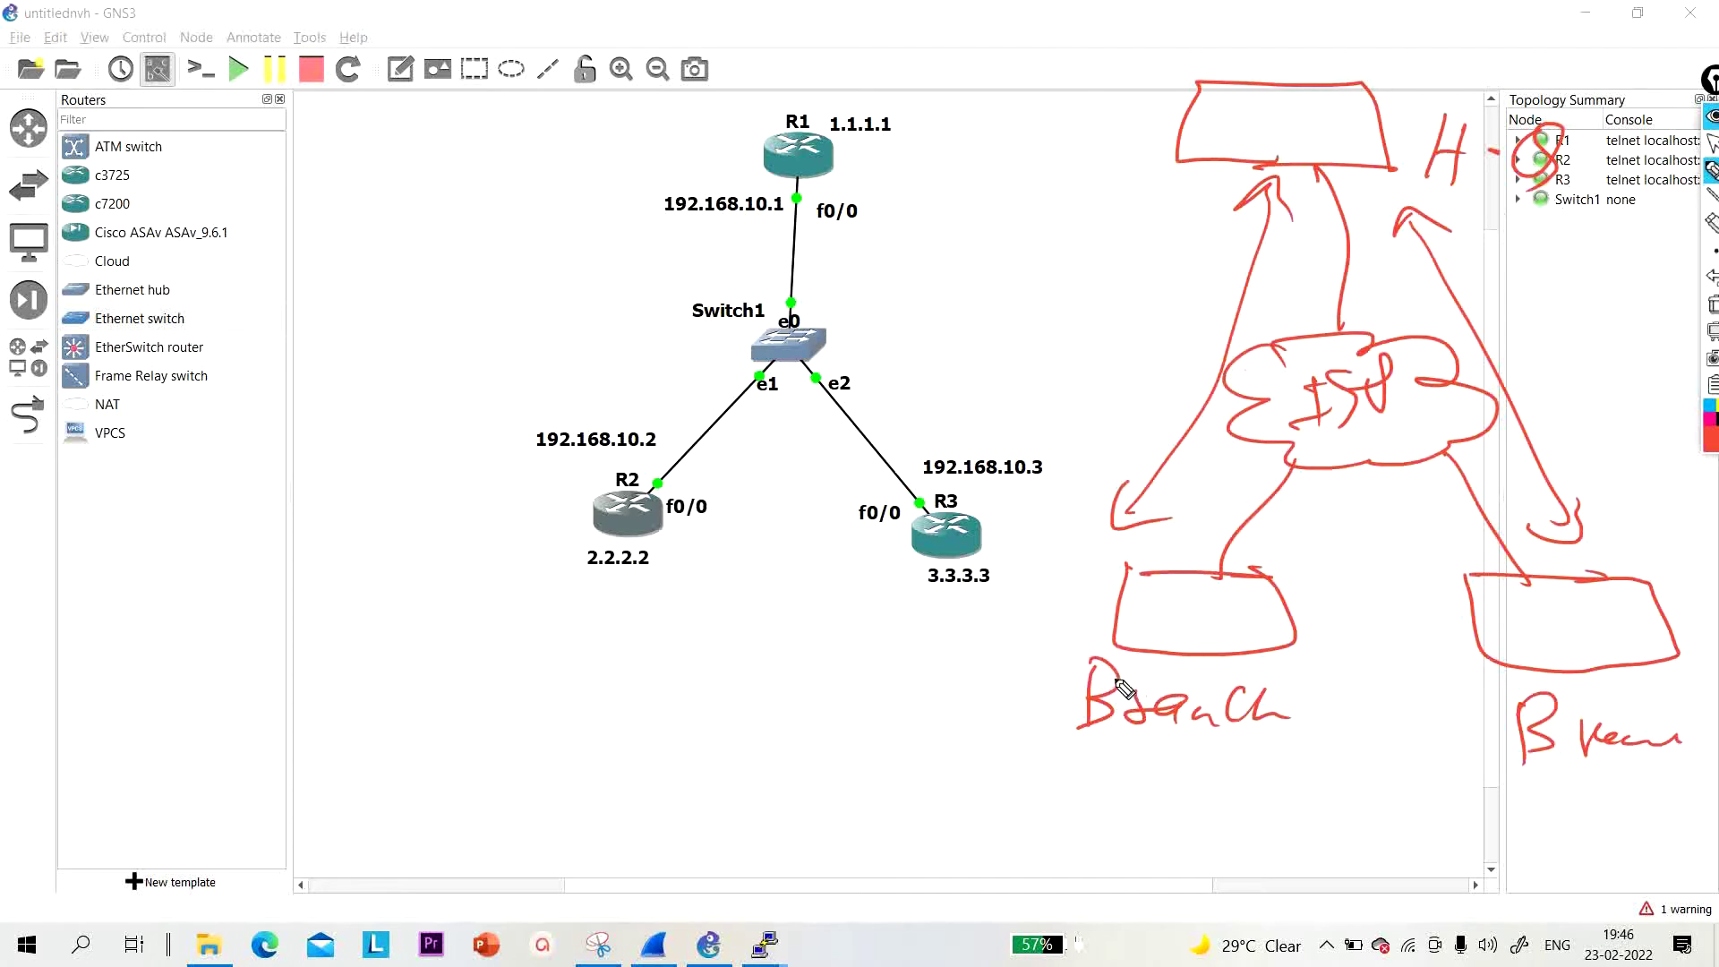
# Step: Trace a repeated curved red path between the two branch boxes through the lower part of the ISP cloud, and leave pen mode
pyautogui.moveTo(1214, 577)
pyautogui.mouseDown()
pyautogui.moveTo(1239, 537)
pyautogui.moveTo(1491, 524)
pyautogui.moveTo(1524, 580)
pyautogui.moveTo(1267, 458)
pyautogui.moveTo(1187, 589)
pyautogui.moveTo(1505, 571)
pyautogui.moveTo(1527, 598)
pyautogui.mouseUp()
pyautogui.moveTo(1496, 513)
pyautogui.mouseDown()
pyautogui.moveTo(1244, 475)
pyautogui.moveTo(1190, 566)
pyautogui.mouseUp()
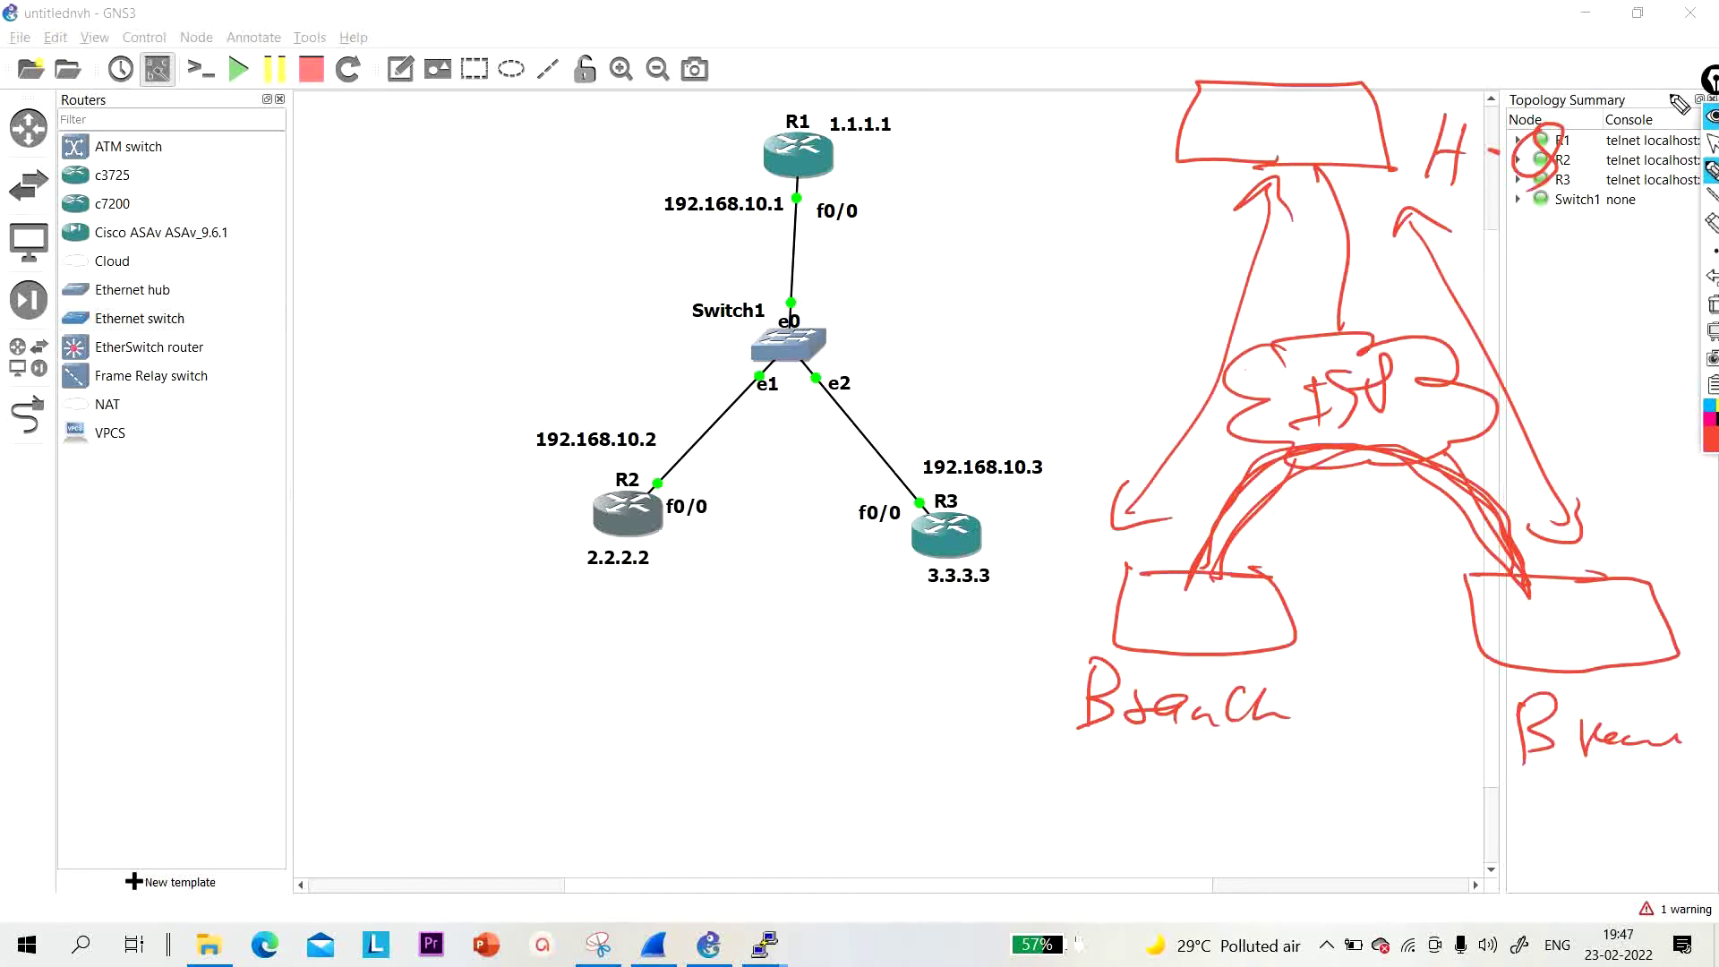
pyautogui.click(1712, 144)
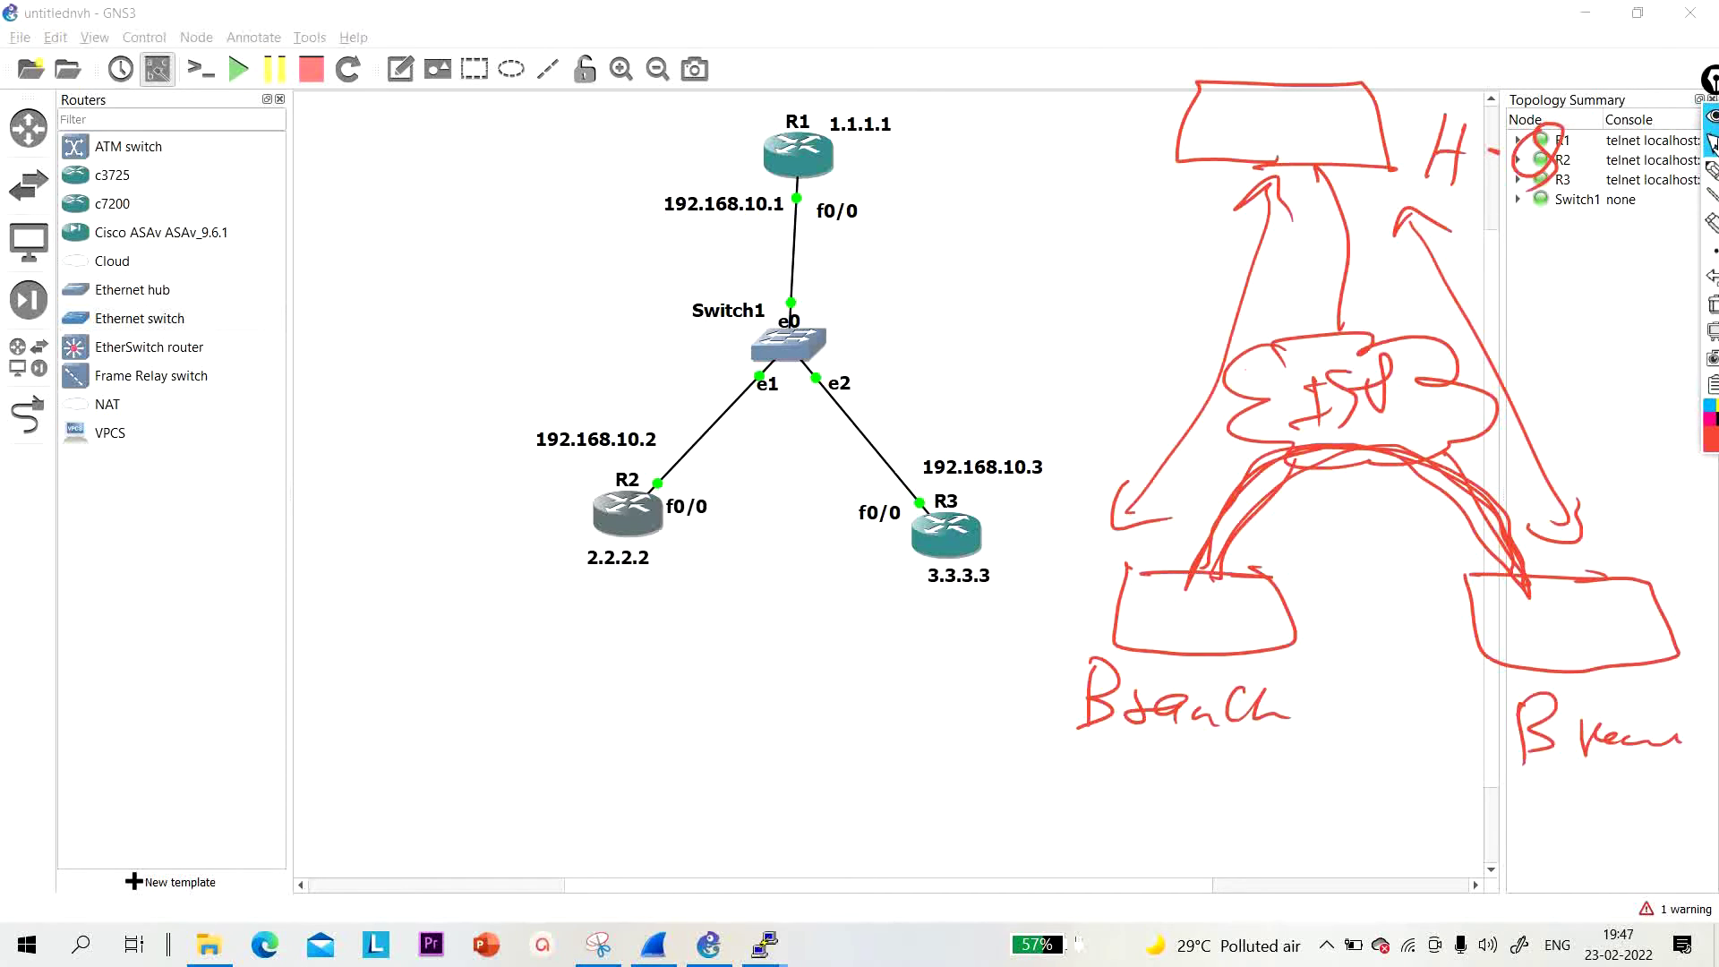